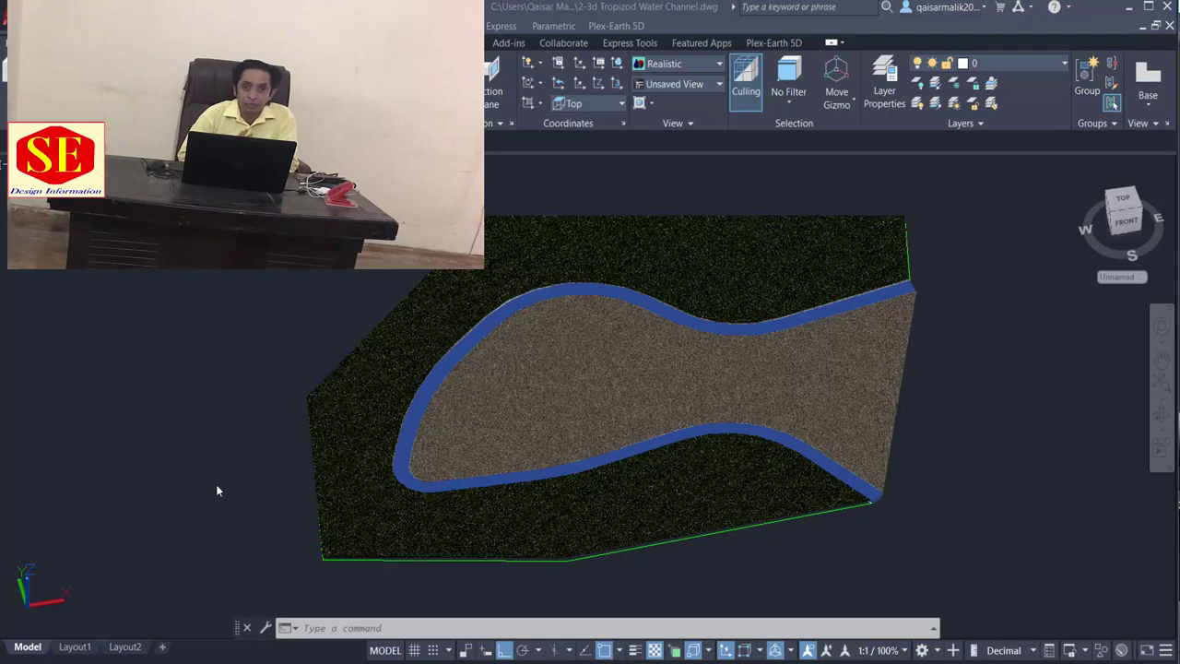
# Orbit the finished water channel model to preview it in 3D
pyautogui.keyDown('shift'); pyautogui.moveTo(140, 486); pyautogui.dragTo(184, 492, button='middle'); pyautogui.keyUp('shift')
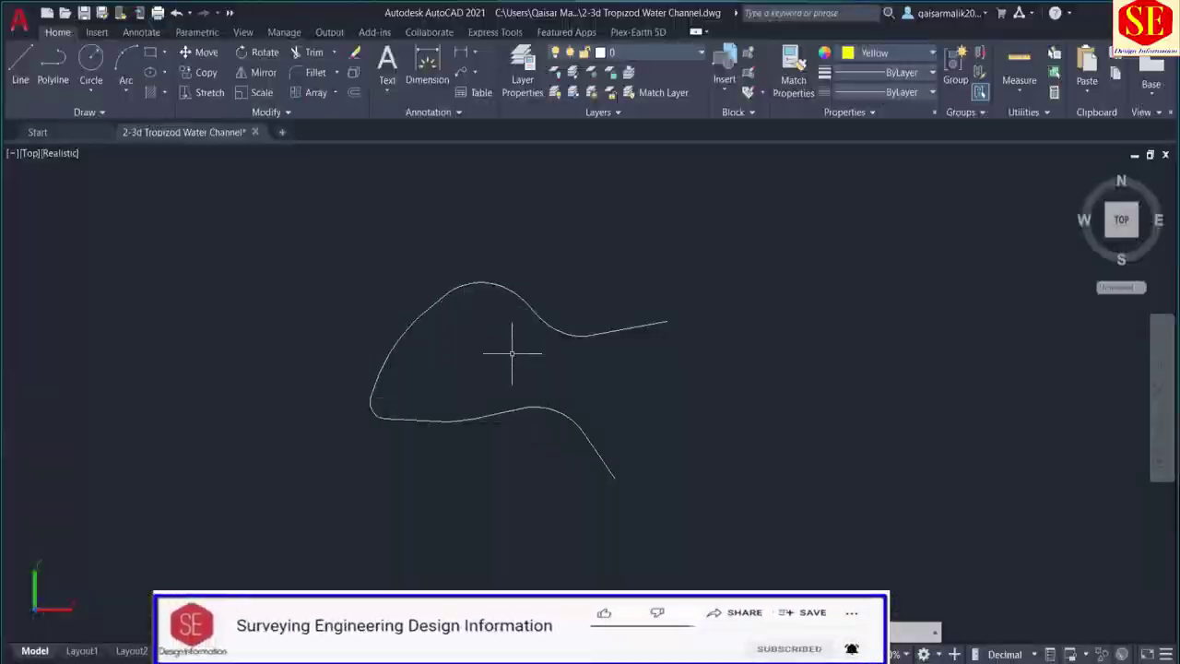
# Draw a 20-unit horizontal base line
pyautogui.moveTo(512, 353); pyautogui.dragTo(512, 385, button='middle')
pyautogui.scroll(2, 526, 271)
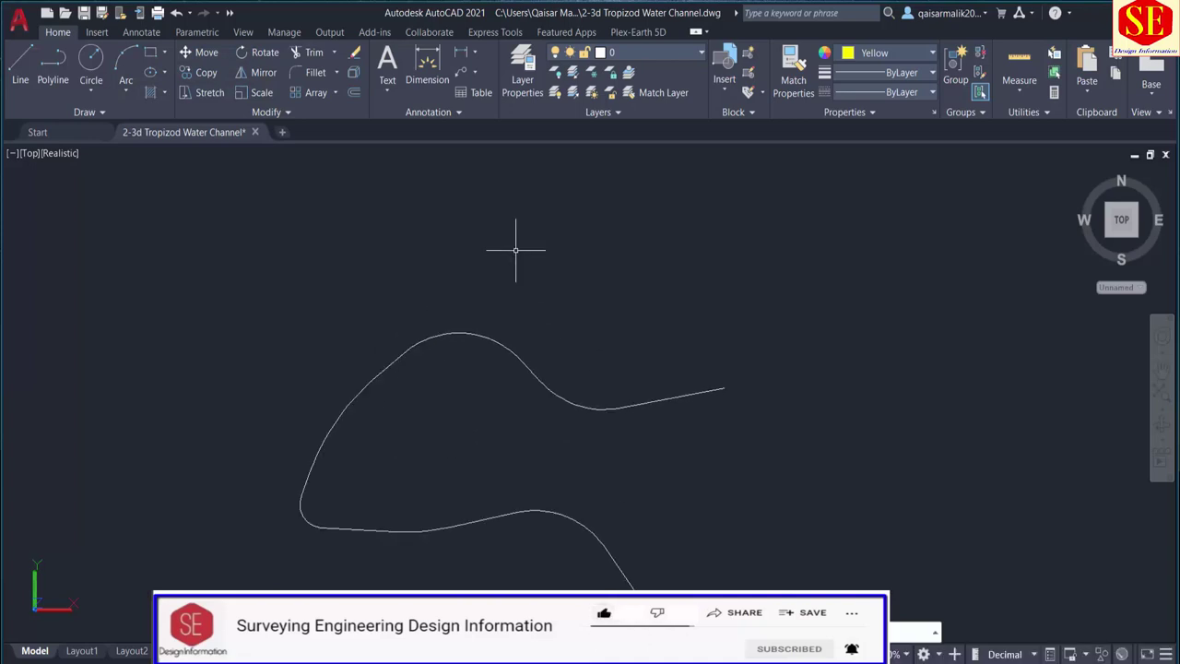
pyautogui.click(391, 241)
pyautogui.write('20')
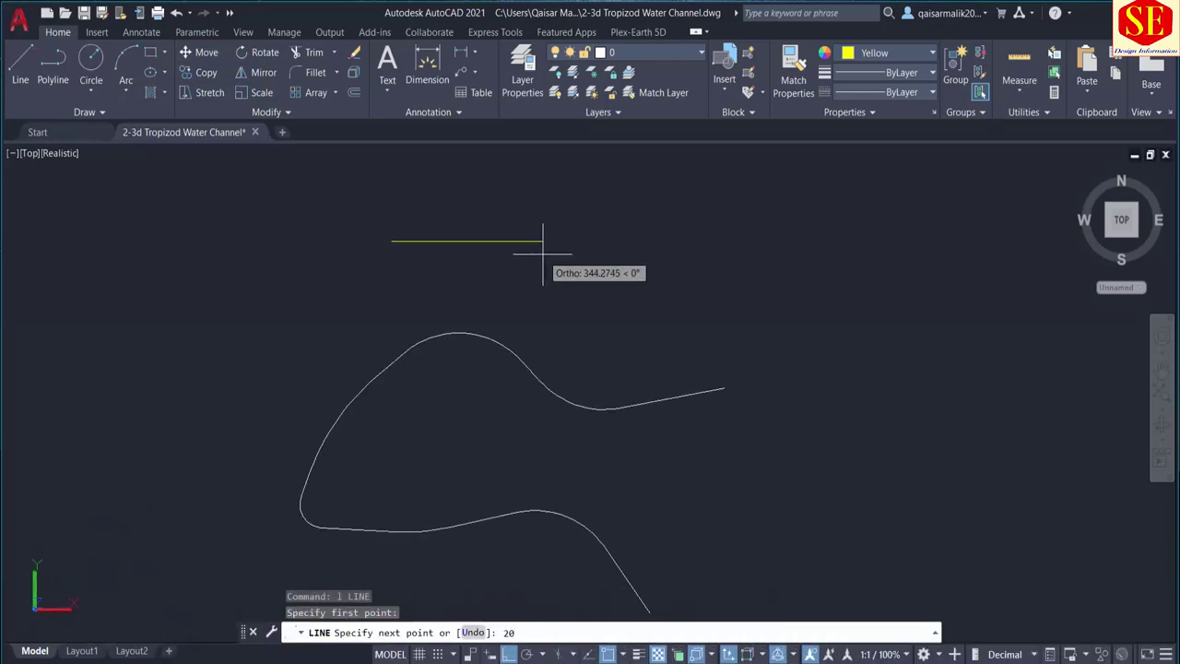
pyautogui.press('Return')
pyautogui.press('Return')
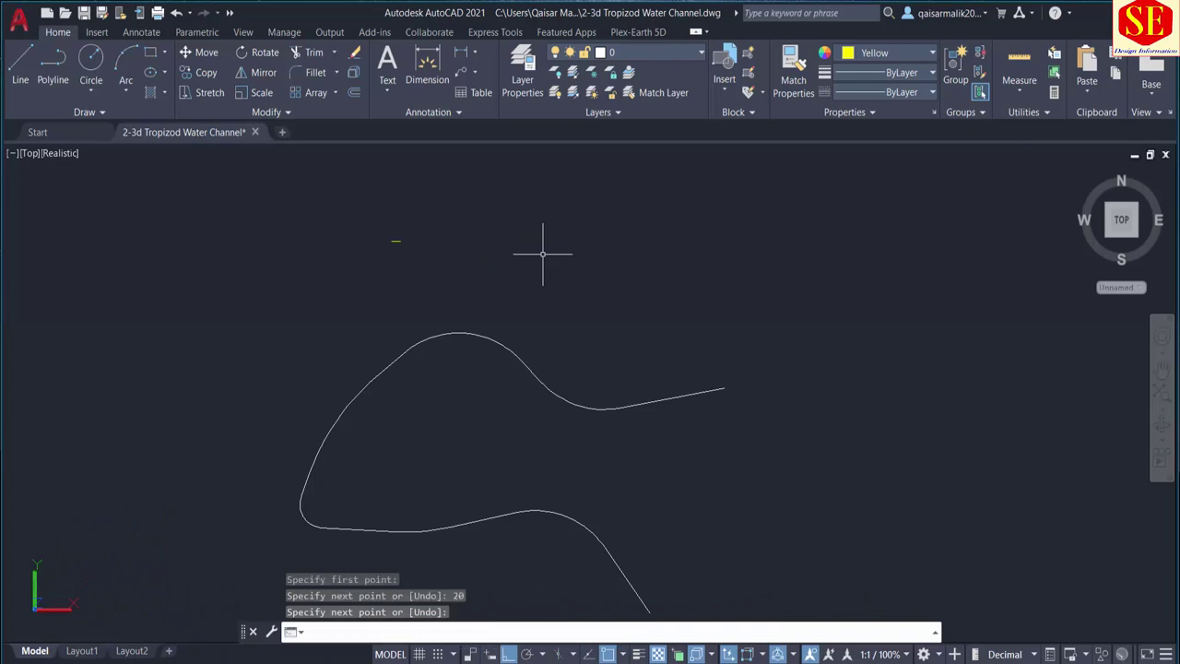
# Draw a 10-unit vertical line up from the base line's midpoint
pyautogui.scroll(2, 353, 247)
pyautogui.scroll(3, 353, 248)
pyautogui.moveTo(480, 208); pyautogui.dragTo(467, 334, button='middle')
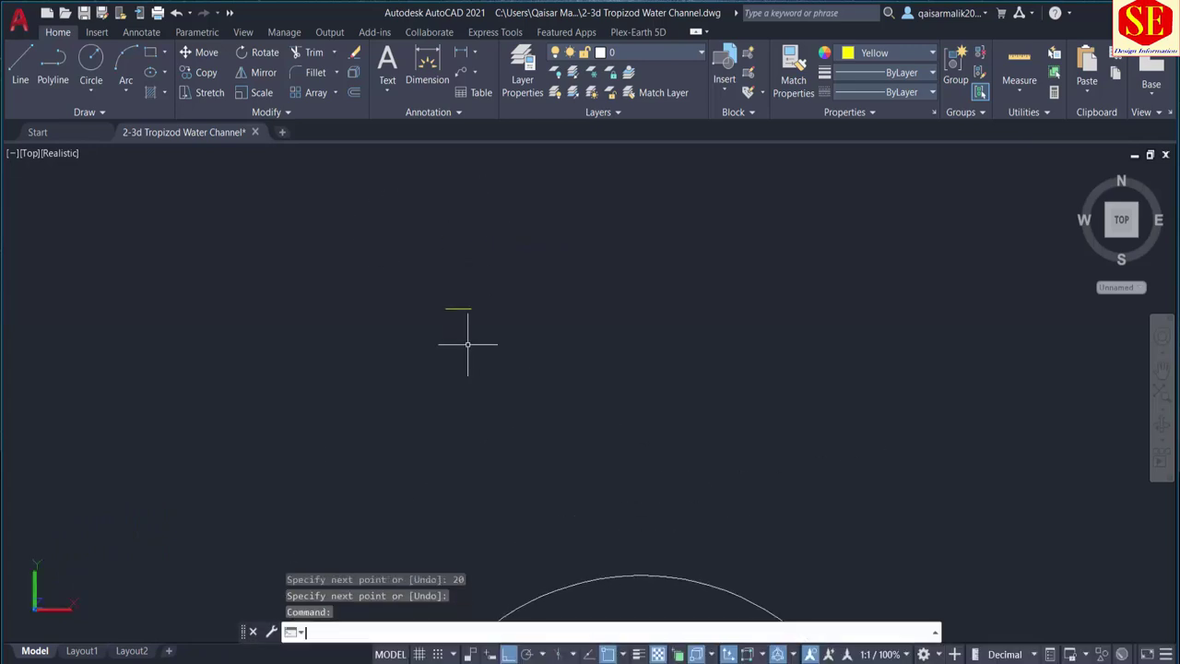
pyautogui.write('l')
pyautogui.press('Return')
pyautogui.click(458, 309)
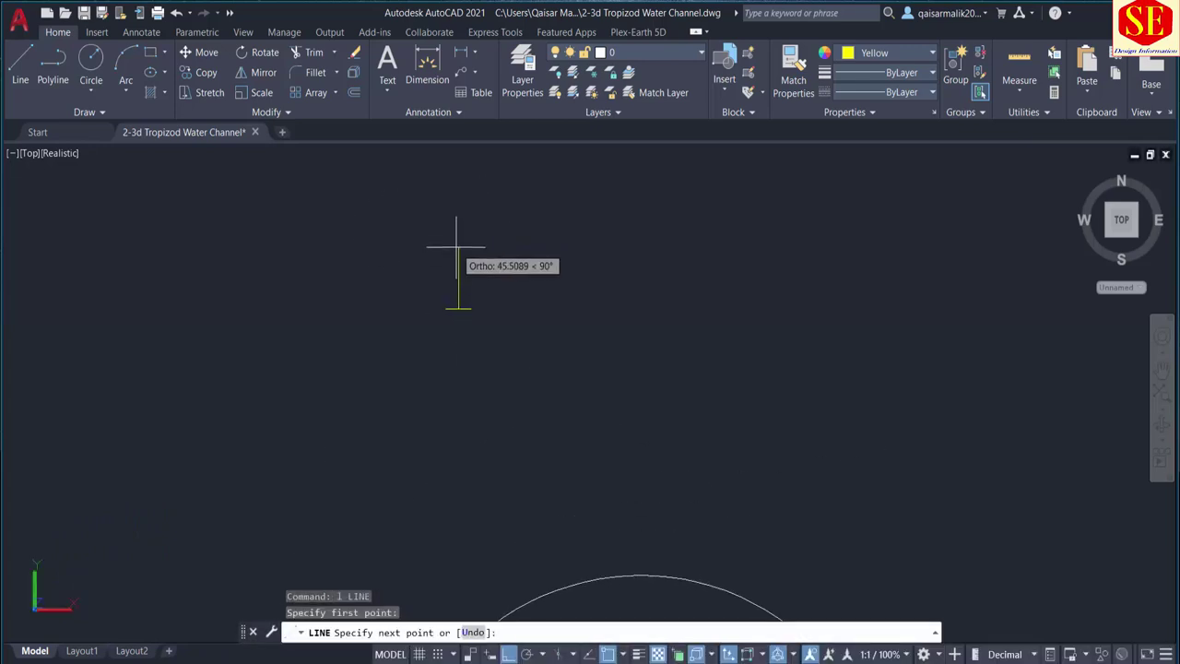
pyautogui.write('10')
pyautogui.press('Return')
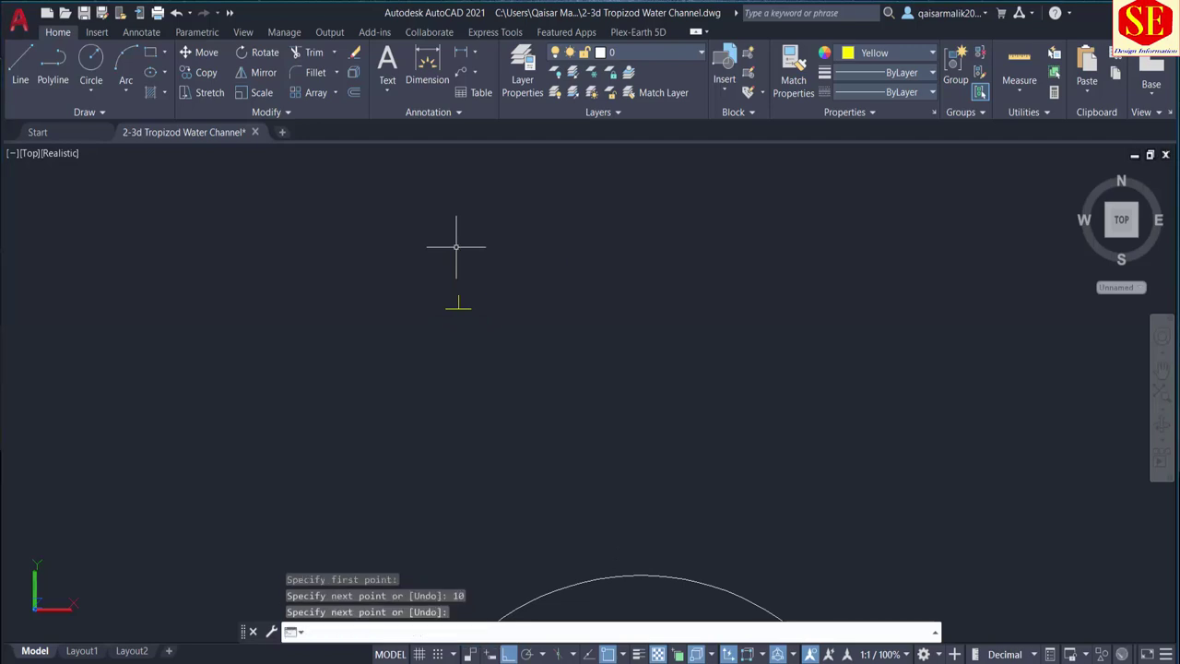
pyautogui.press('Return')
pyautogui.scroll(3, 464, 316)
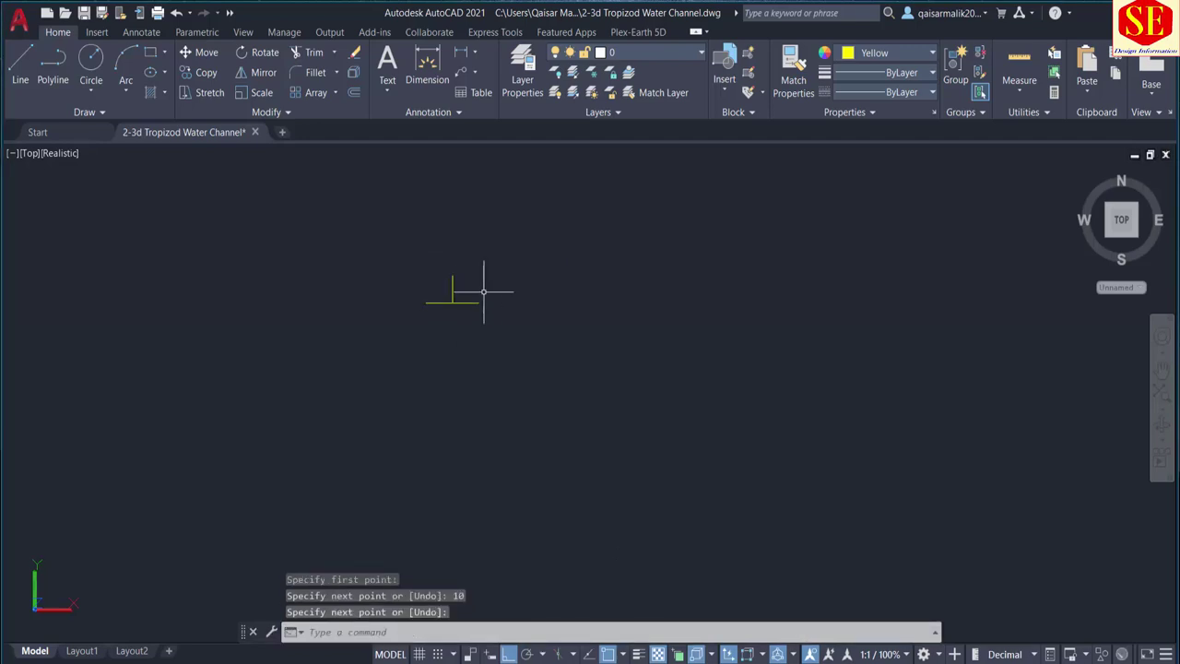
# Offset the vertical centre line 15 units to both the right and left
pyautogui.write('o')
pyautogui.press('Return')
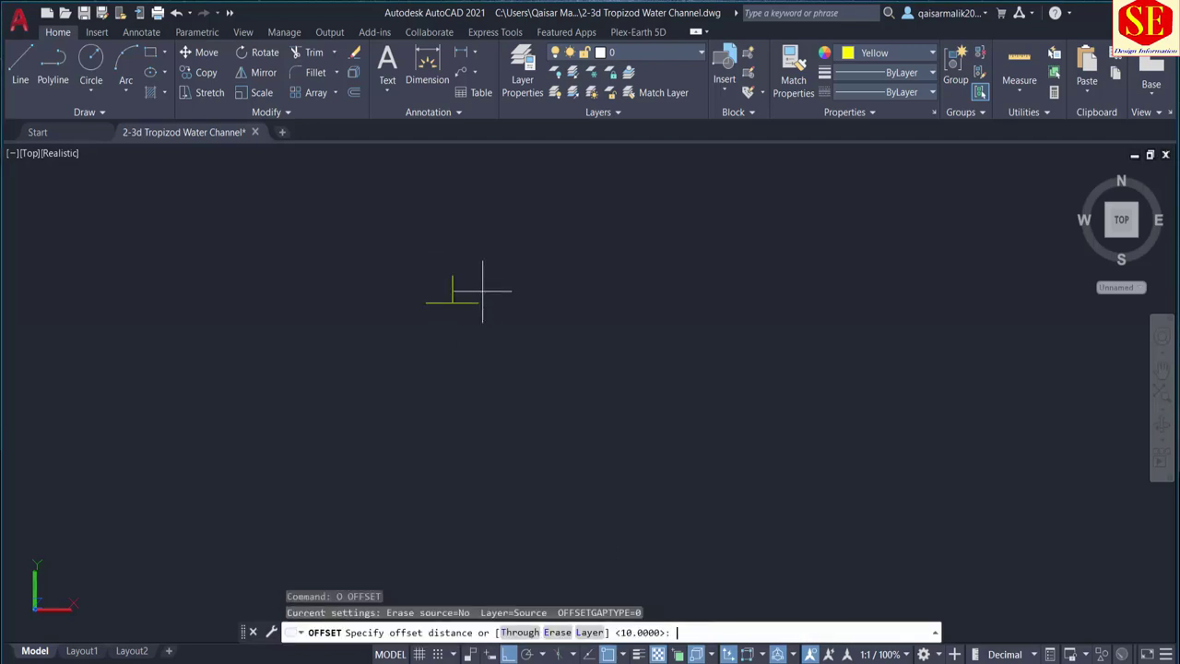
pyautogui.press('Return')
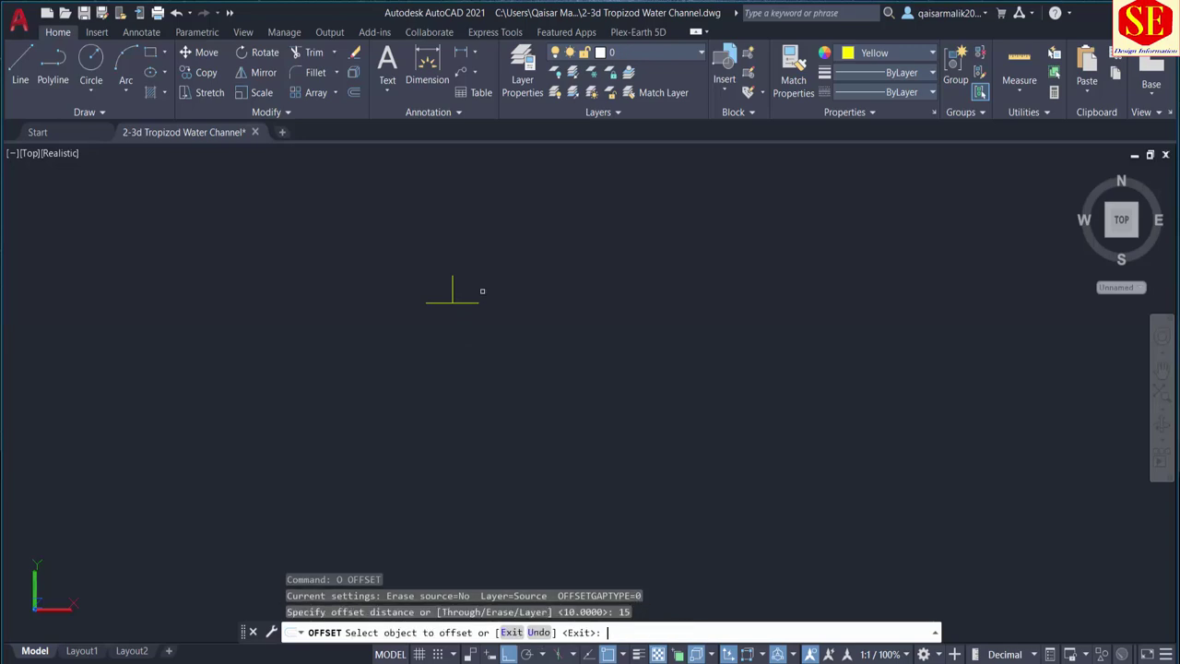
pyautogui.click(416, 285)
pyautogui.click(448, 291)
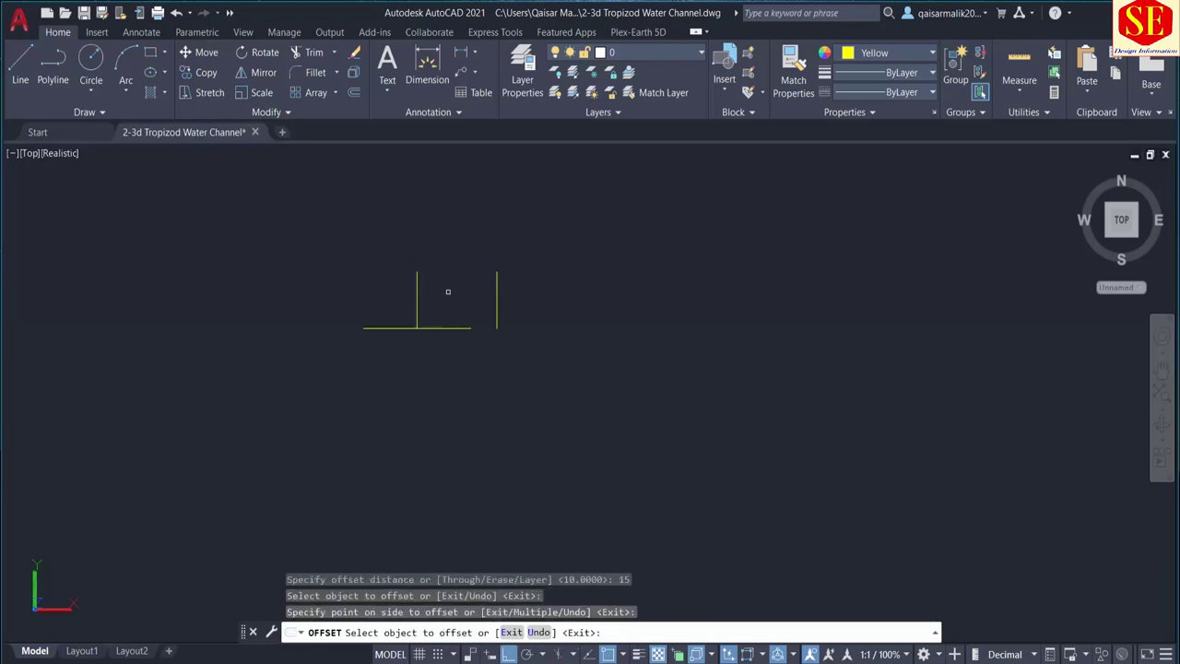
pyautogui.click(417, 286)
pyautogui.click(360, 290)
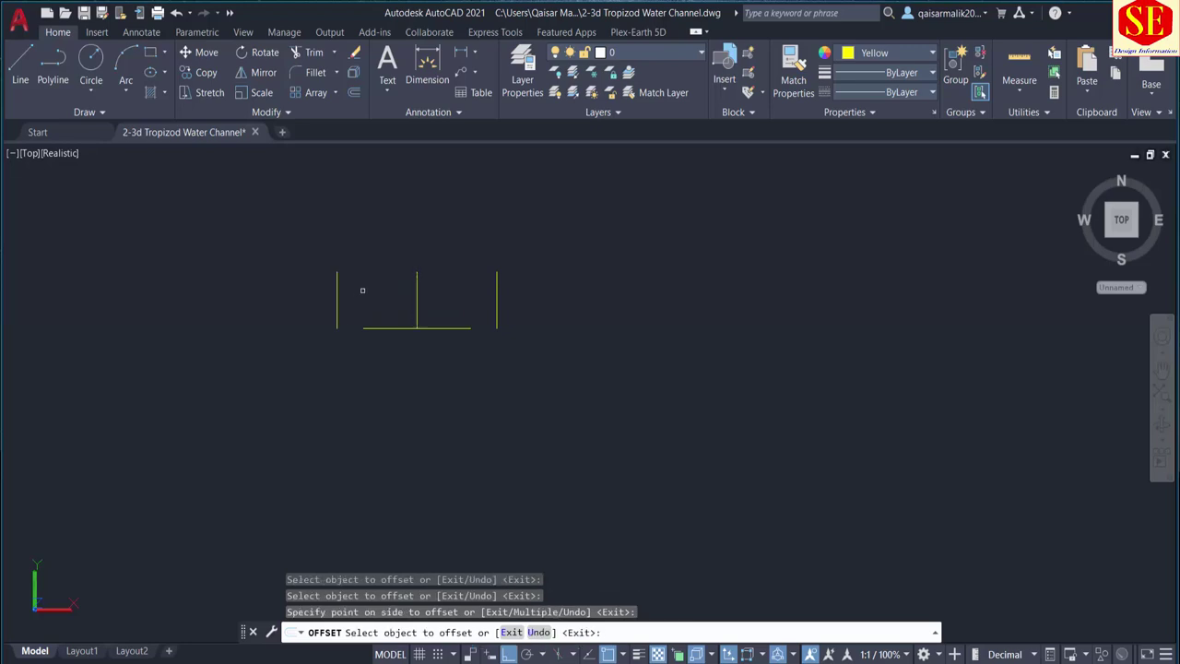
pyautogui.press('Escape')
# Draw a polyline from the right line's top, along the base, to the left line's top
pyautogui.write('pl')
pyautogui.press('Return')
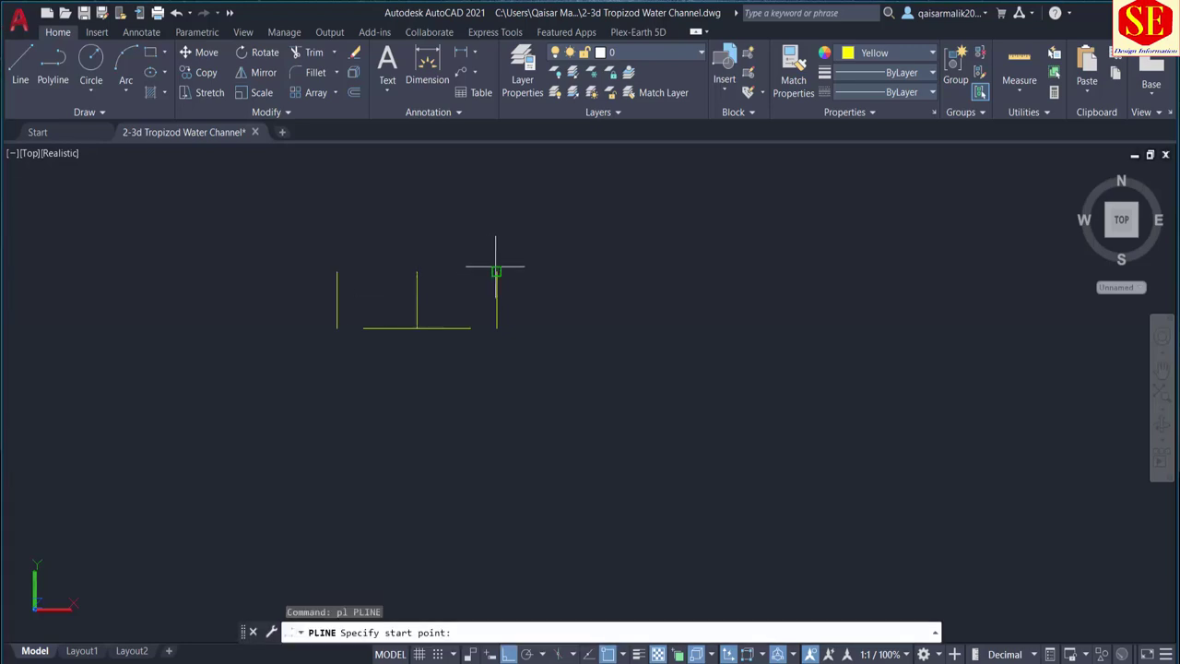
pyautogui.click(496, 272)
pyautogui.click(470, 328)
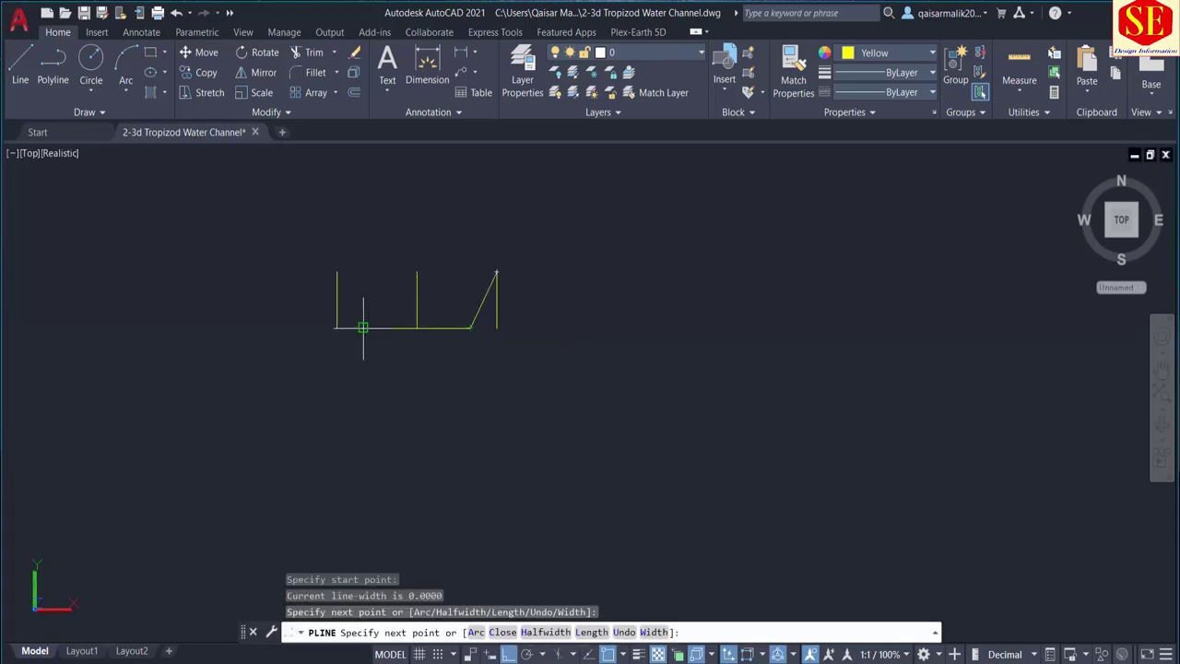
pyautogui.click(363, 327)
pyautogui.click(338, 272)
pyautogui.press('Escape')
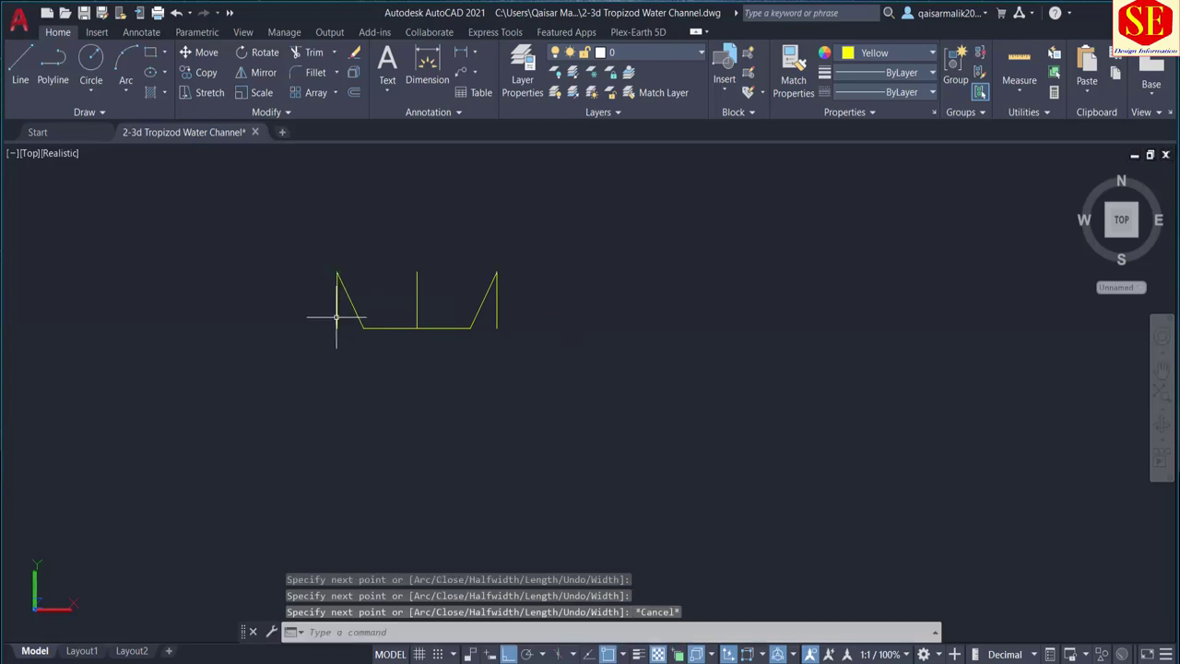
# Erase a leftover construction line and explode the channel outline polyline
pyautogui.click(338, 316)
pyautogui.write('e')
pyautogui.press('Return')
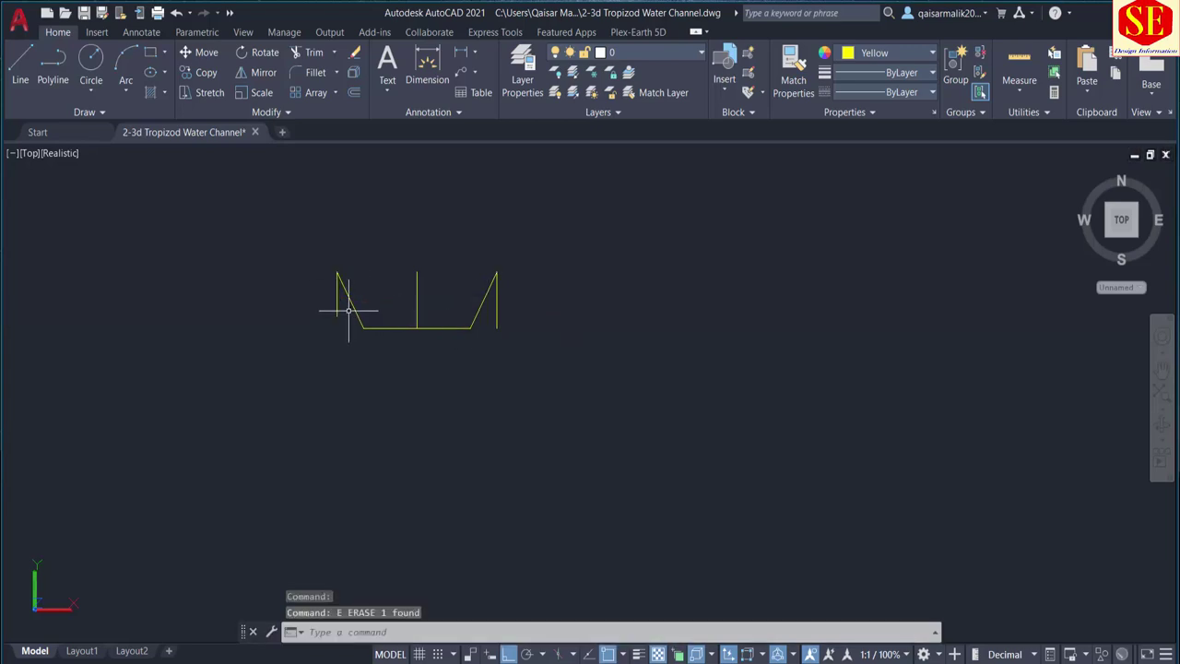
pyautogui.click(337, 311)
pyautogui.press('Escape')
pyautogui.click(337, 311)
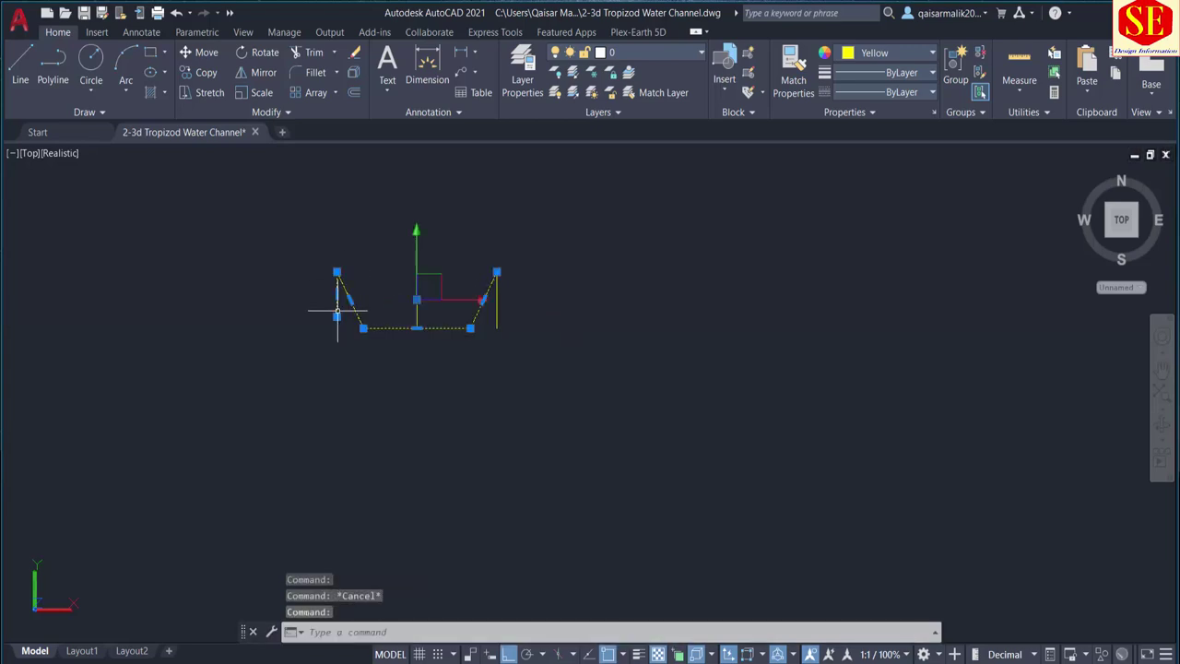
pyautogui.press('Escape')
pyautogui.write('x')
pyautogui.scroll(2, 337, 311)
pyautogui.press('Return')
# Erase the left, middle and right vertical construction lines
pyautogui.click(329, 311)
pyautogui.write('e')
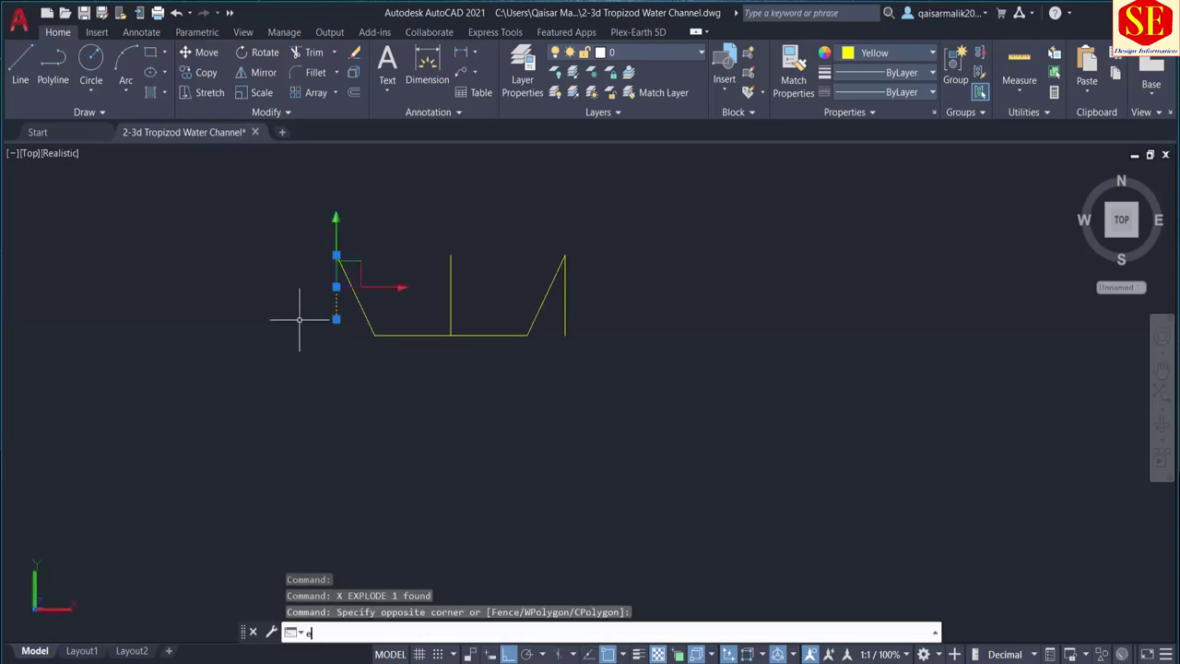
pyautogui.press('Return')
pyautogui.click(450, 276)
pyautogui.write('e')
pyautogui.press('Return')
pyautogui.click(548, 332)
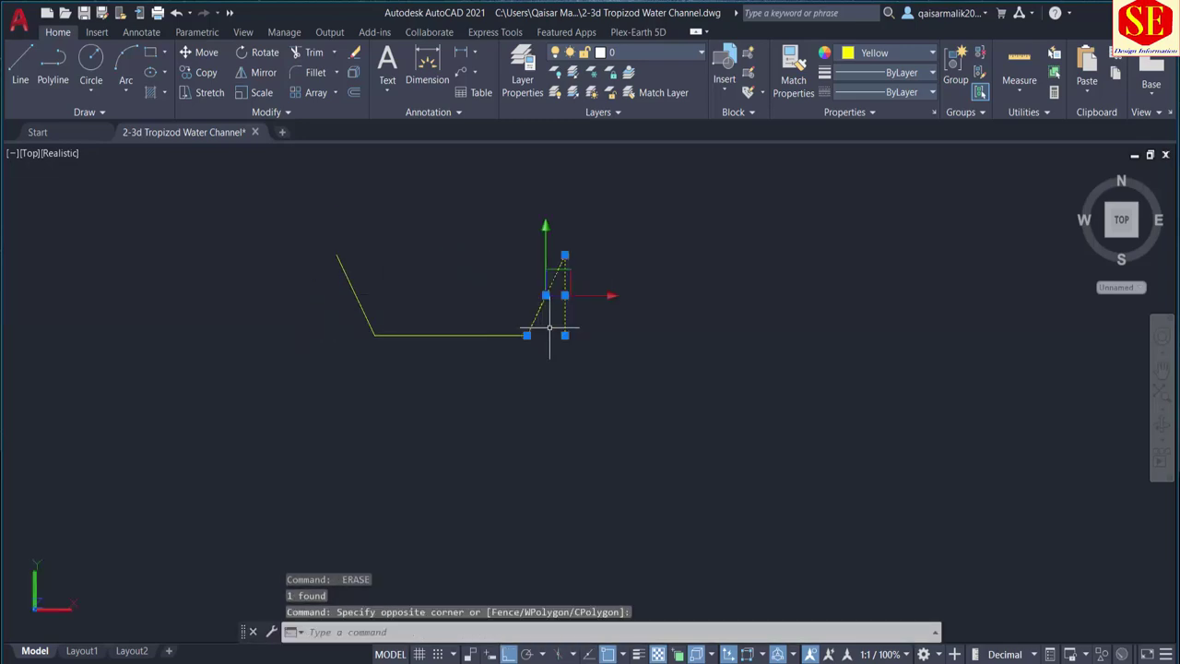
pyautogui.press('Escape')
pyautogui.click(553, 314)
pyautogui.write('e')
pyautogui.press('Return')
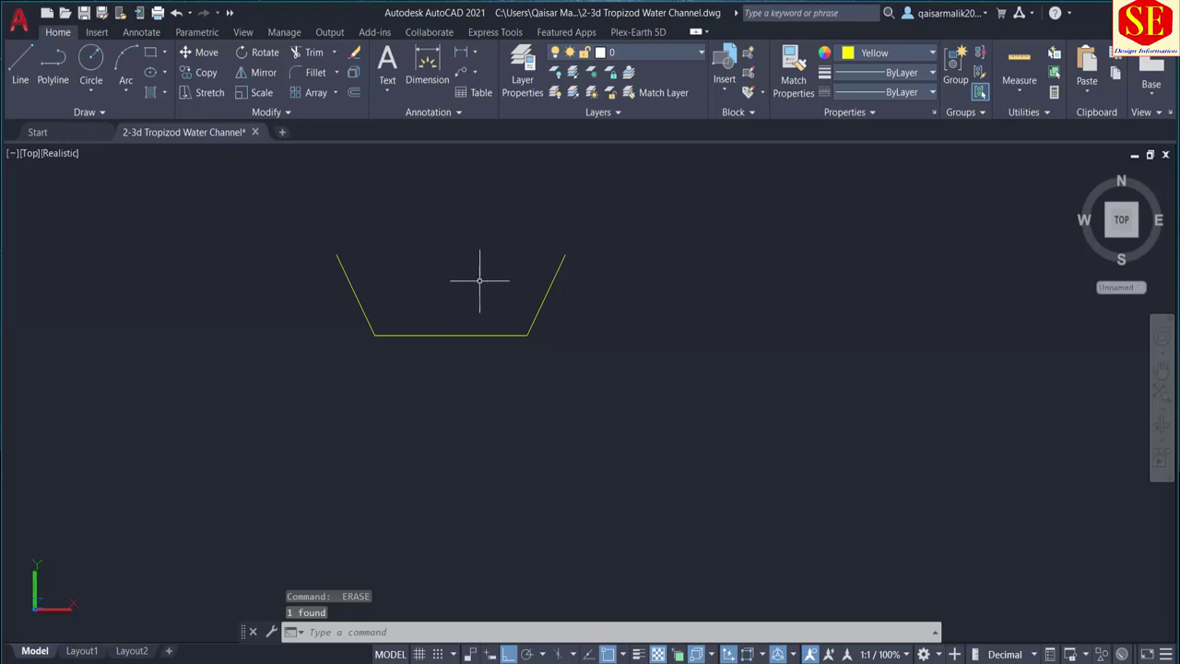
pyautogui.write('o')
pyautogui.press('Return')
pyautogui.write('1')
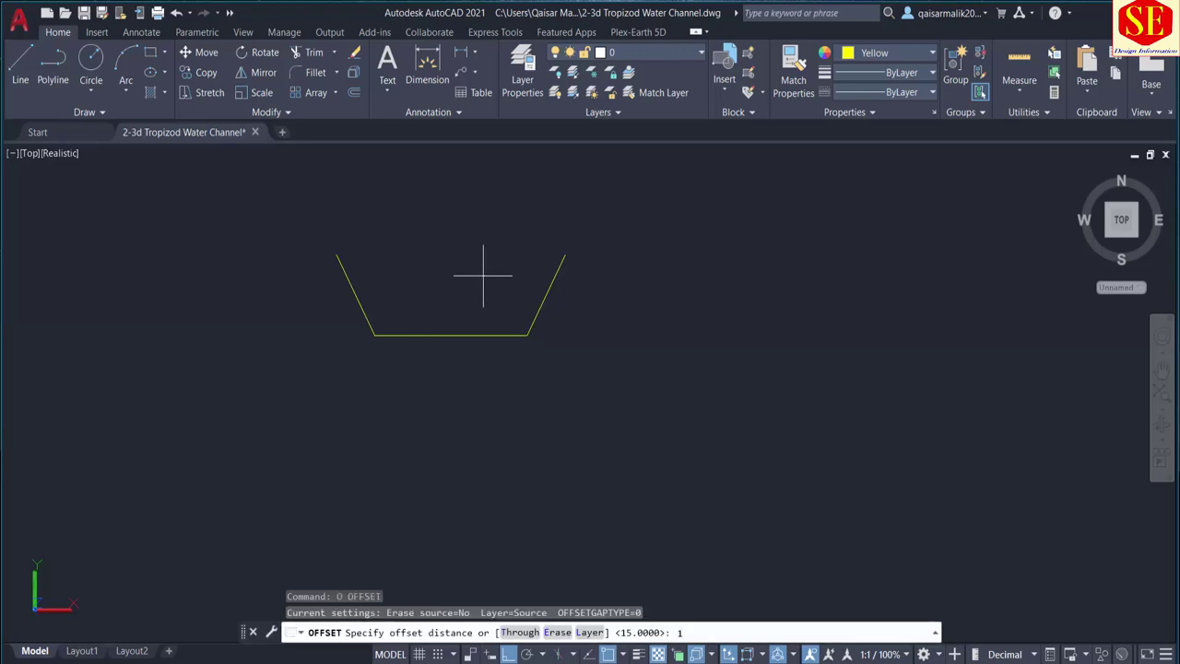
# Offset both sloped sides and the bottom line 1 unit outward for wall thickness
pyautogui.press('Return')
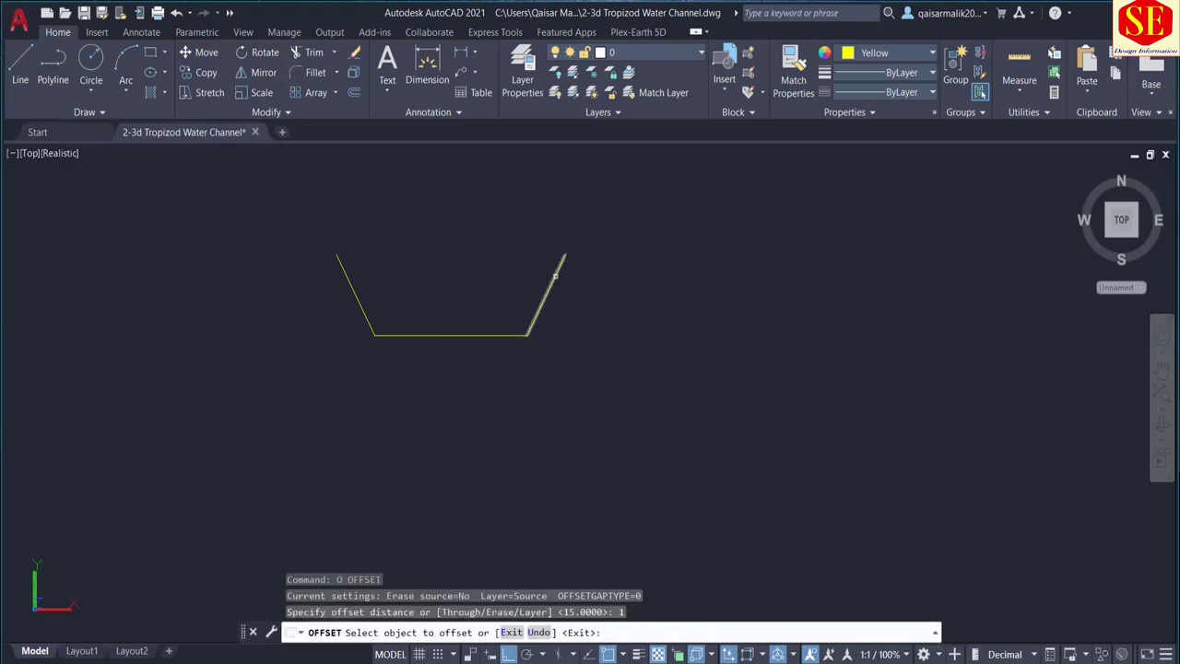
pyautogui.click(556, 276)
pyautogui.click(585, 310)
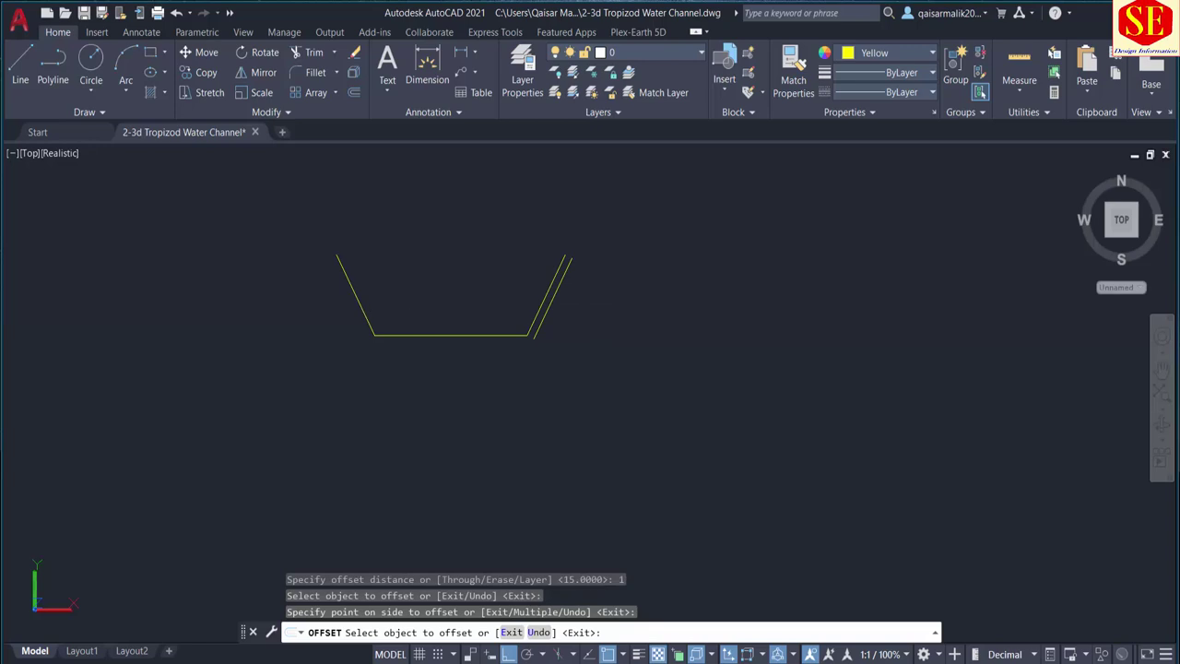
pyautogui.click(355, 295)
pyautogui.click(337, 316)
pyautogui.click(425, 335)
pyautogui.click(430, 359)
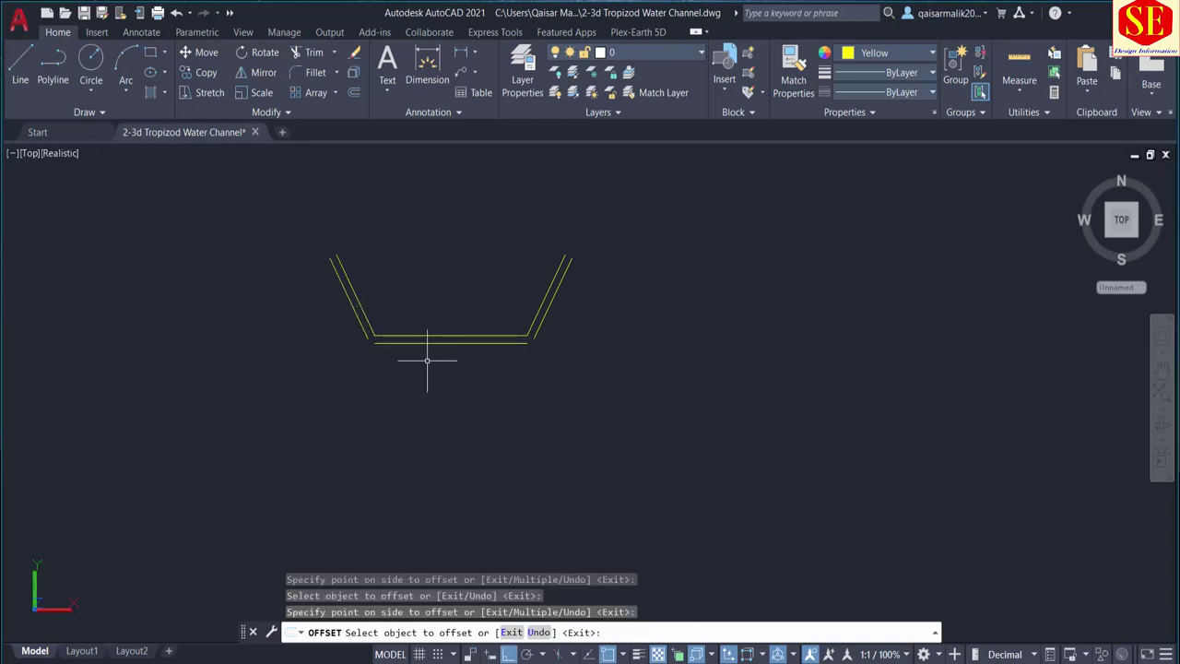
pyautogui.press('Escape')
# Draw a top line joining the left and right top corners of the channel
pyautogui.write('l')
pyautogui.press('Return')
pyautogui.click(329, 258)
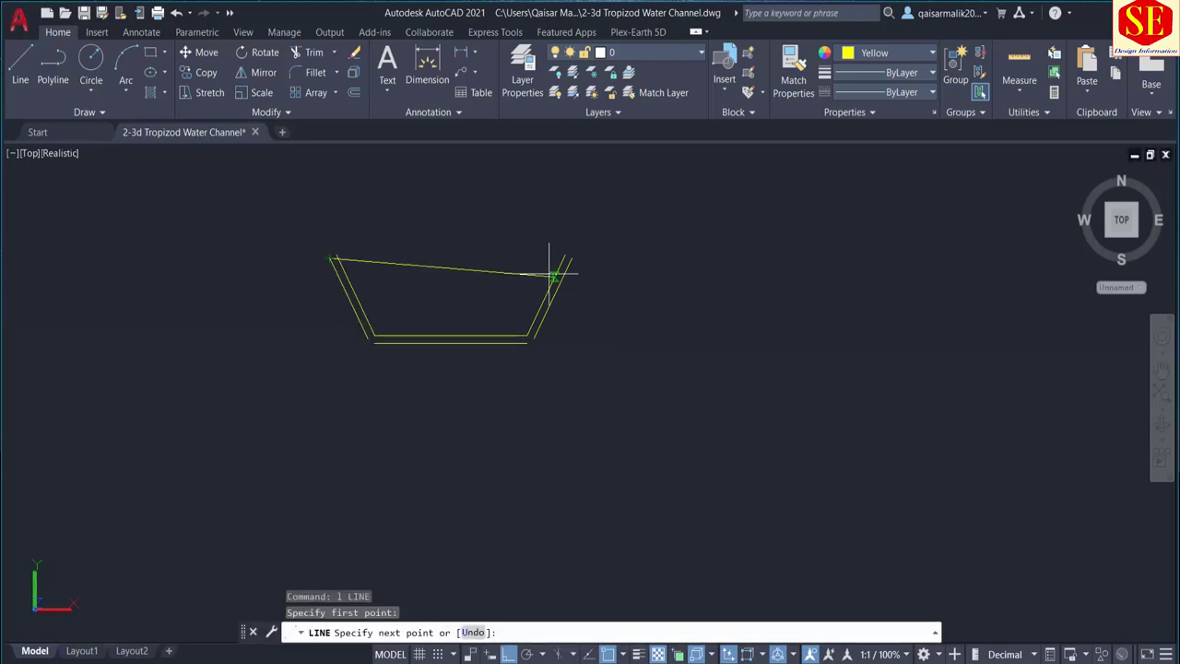
pyautogui.click(570, 257)
pyautogui.press('Escape')
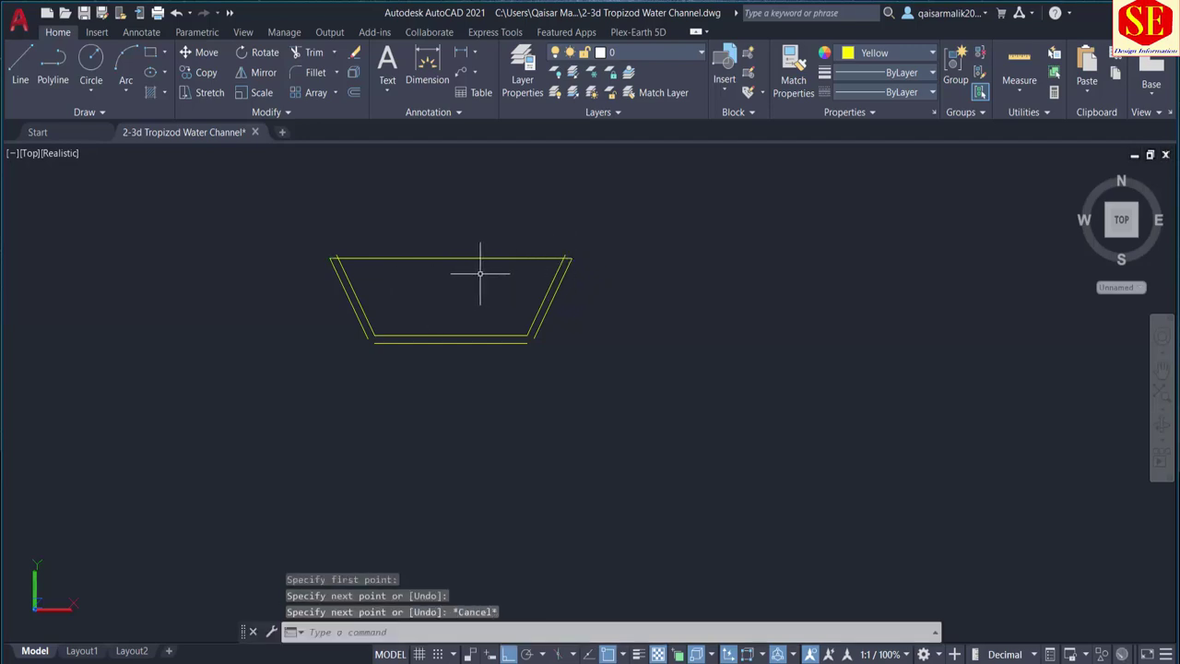
pyautogui.scroll(2, 480, 274)
pyautogui.scroll(2, 585, 250)
# Start trimming the overlapping lines, then cancel the trim
pyautogui.write('tr')
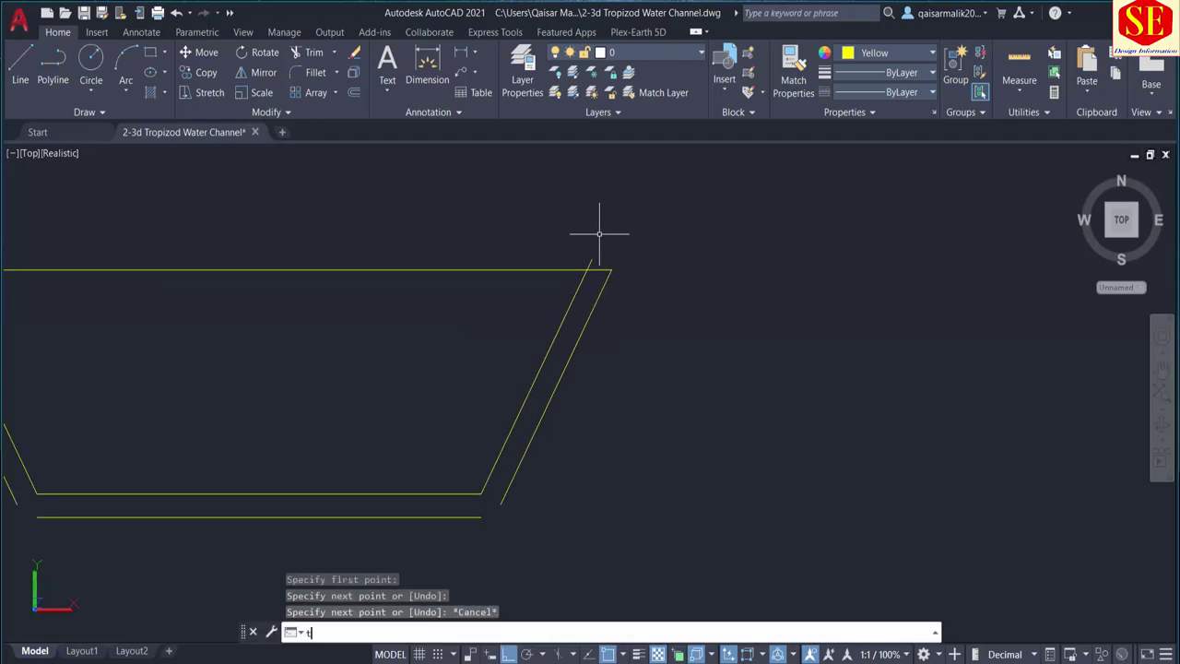
pyautogui.press('Return')
pyautogui.scroll(-2, 712, 254)
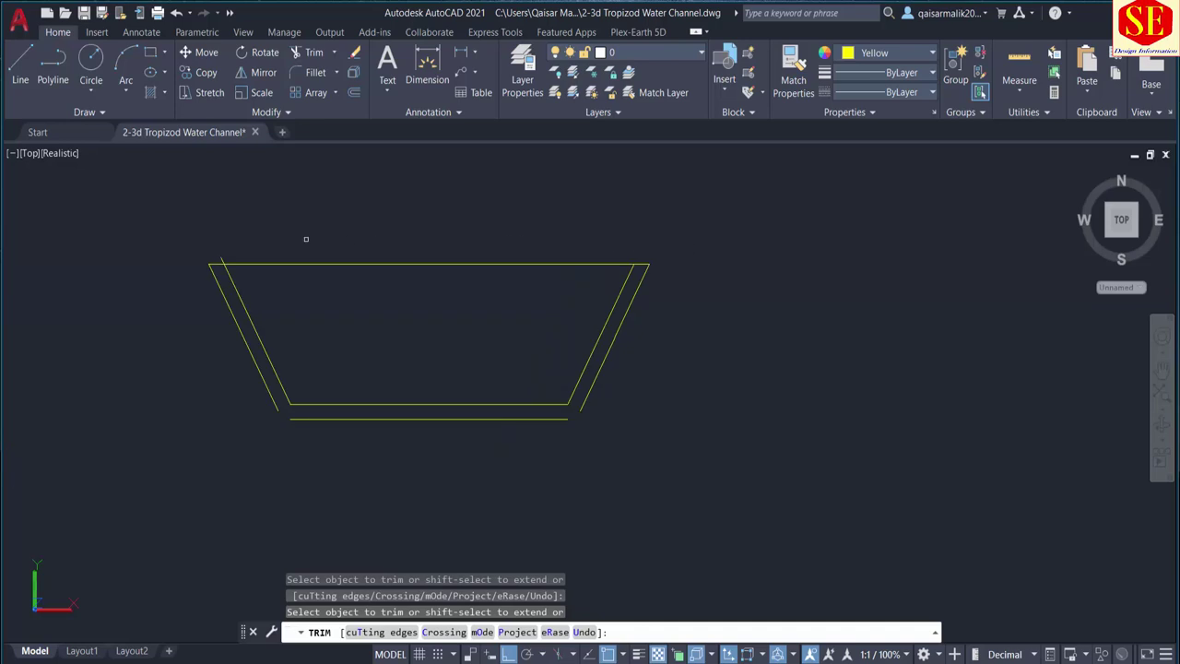
pyautogui.scroll(2, 236, 253)
pyautogui.press('Escape')
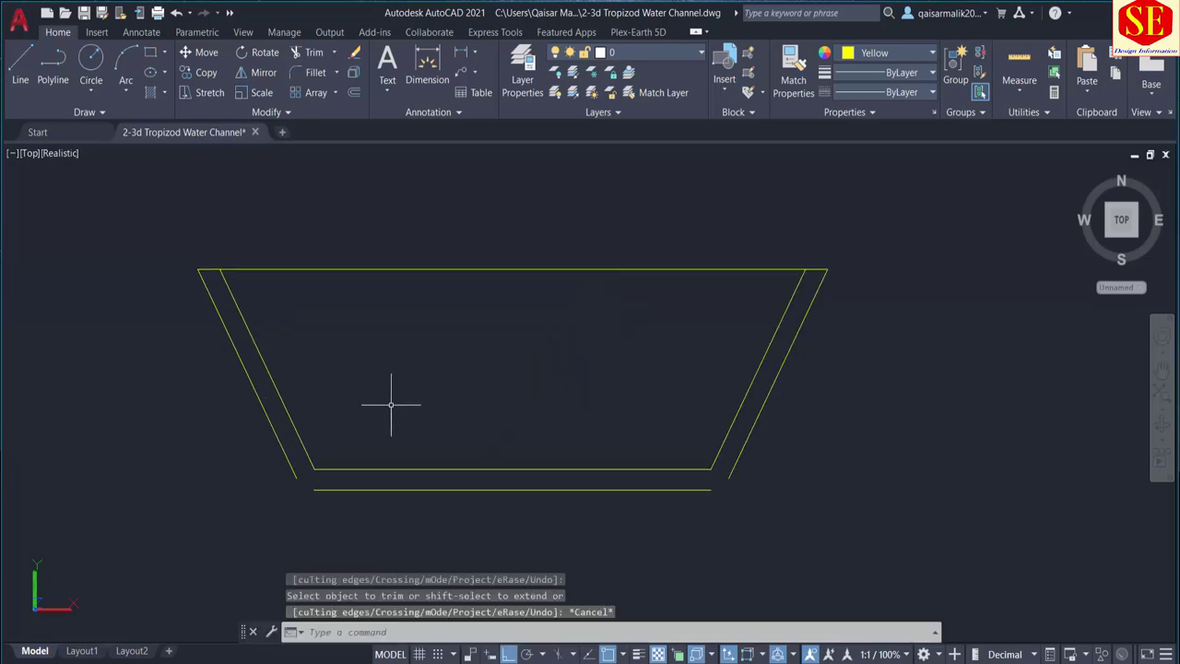
pyautogui.scroll(-2, 383, 402)
# Fillet both outer bottom corners with radius 0 so slopes meet the bottom line
pyautogui.write('f')
pyautogui.press('Return')
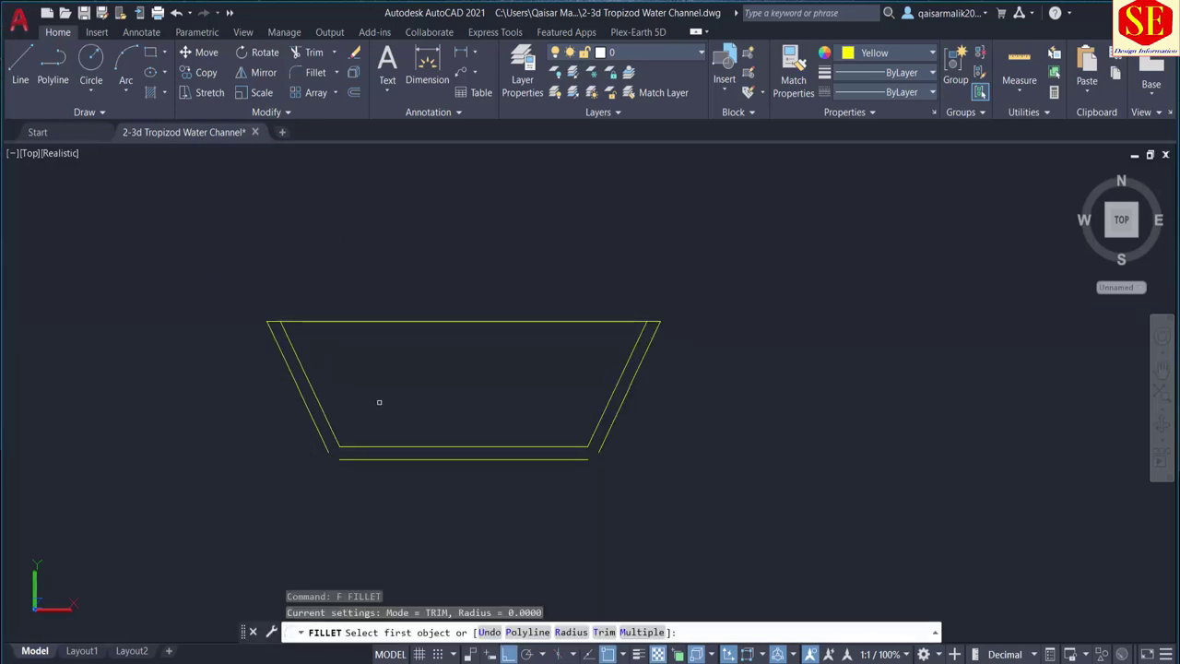
pyautogui.press('Return')
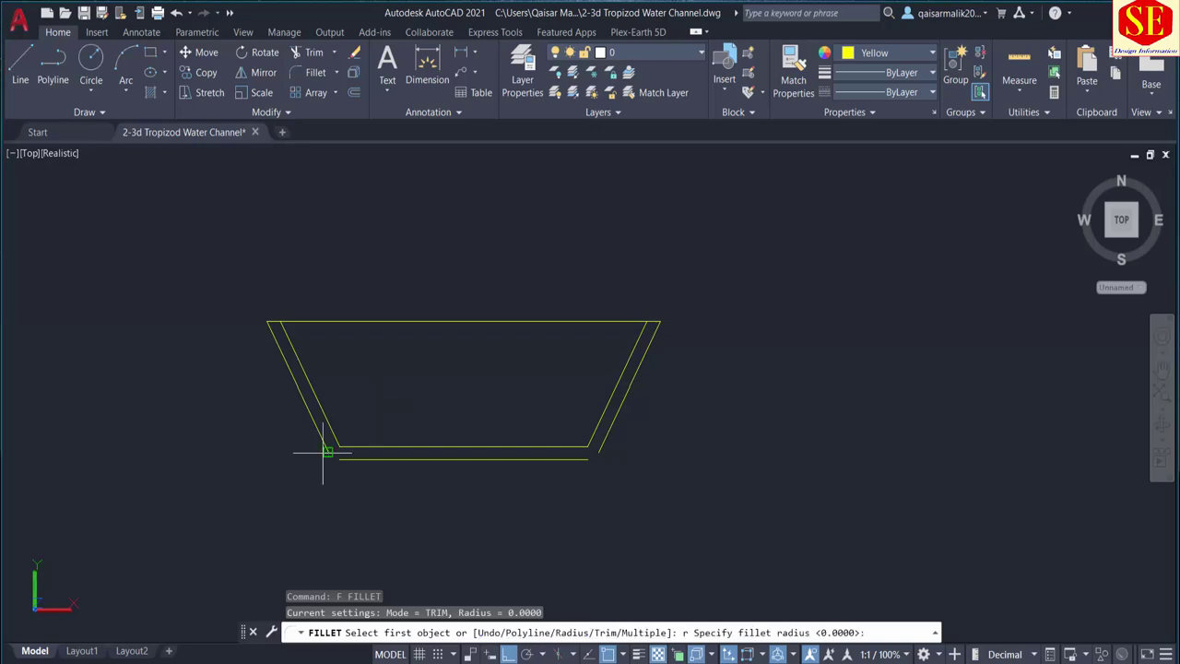
pyautogui.press('Return')
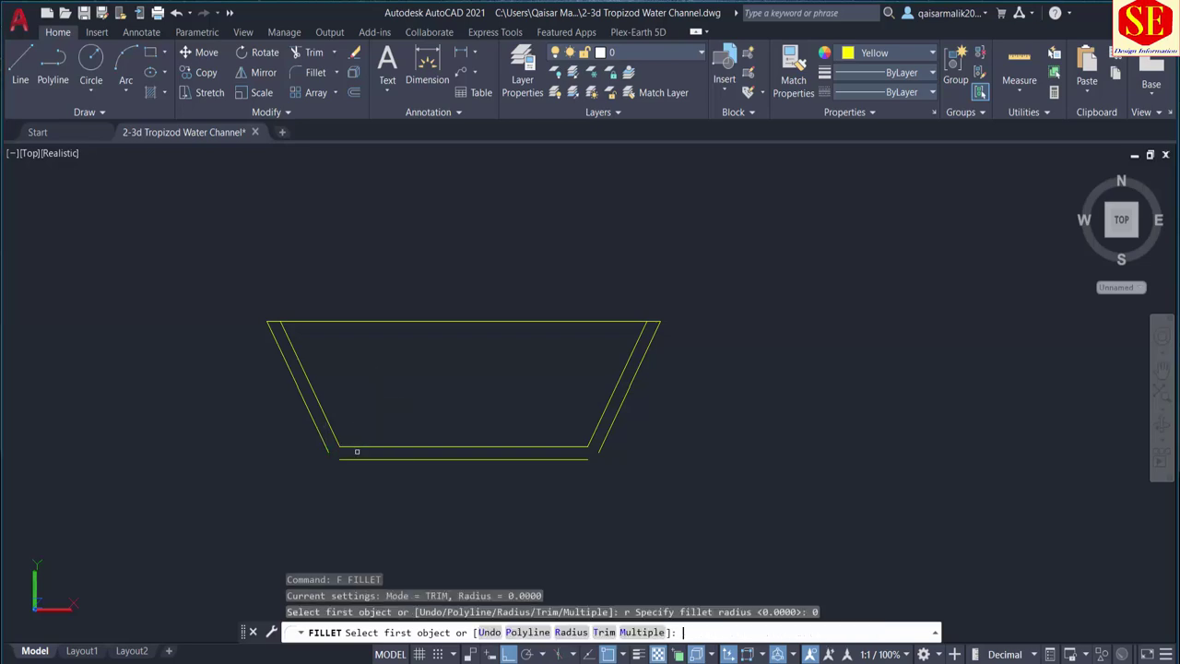
pyautogui.click(322, 434)
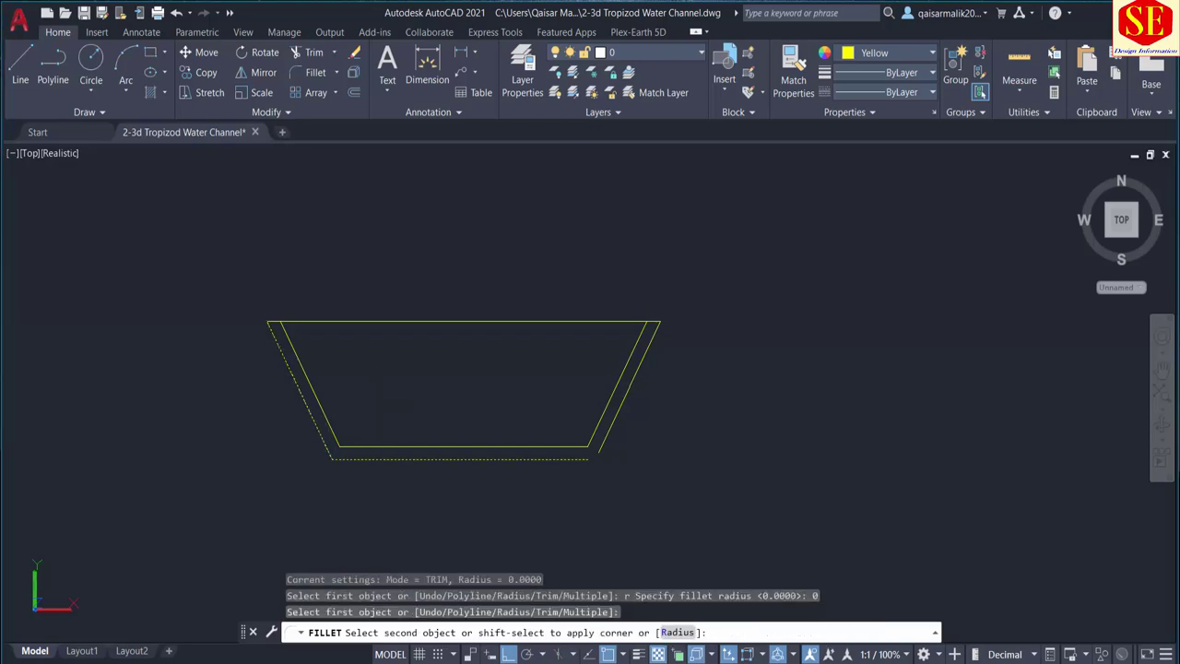
pyautogui.click(561, 459)
pyautogui.click(561, 459)
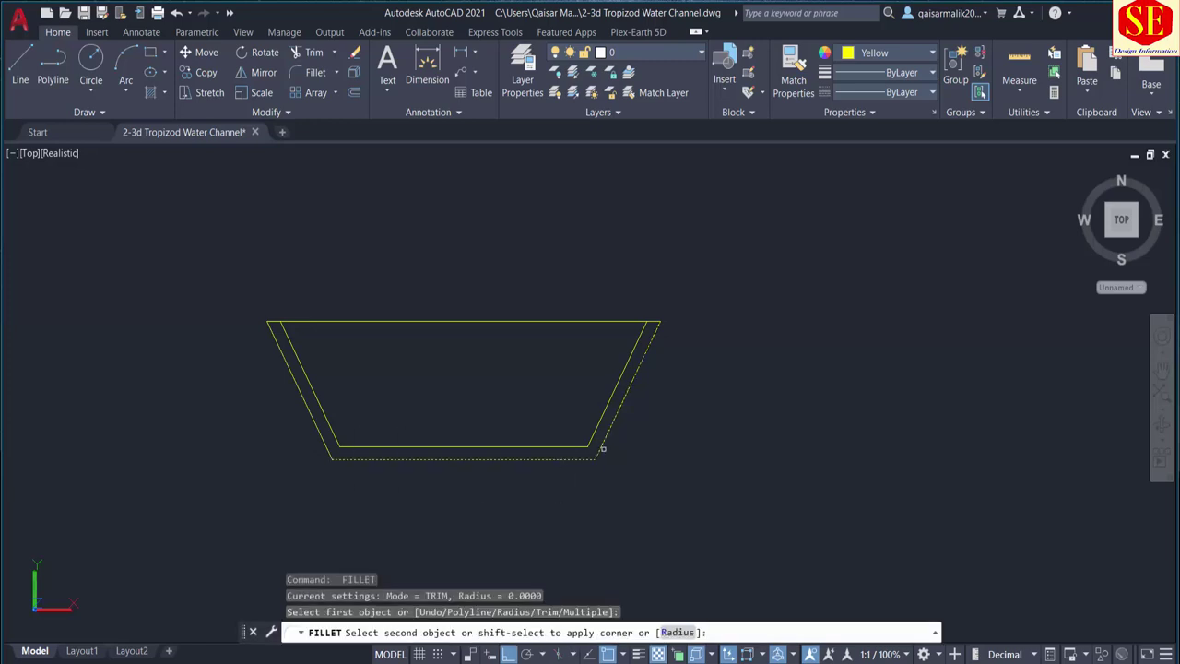
pyautogui.click(603, 448)
pyautogui.press('Escape')
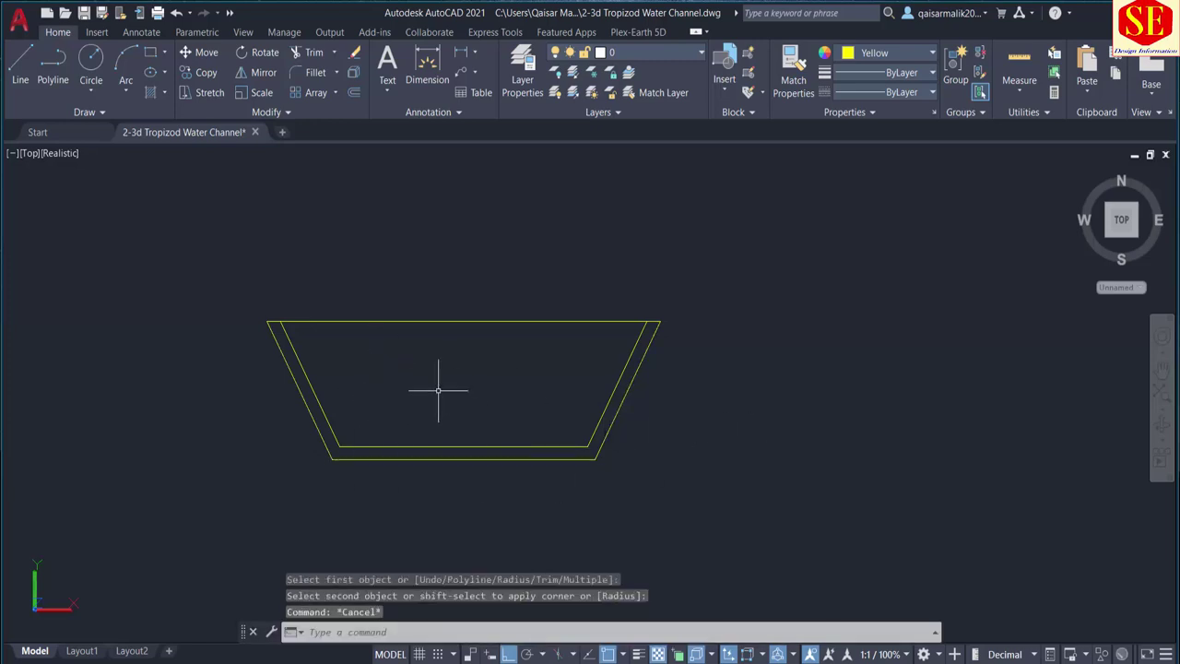
pyautogui.write('c')
# Offset the channel's top edge 1 unit downward
pyautogui.press('Return')
pyautogui.write('1')
pyautogui.press('Return')
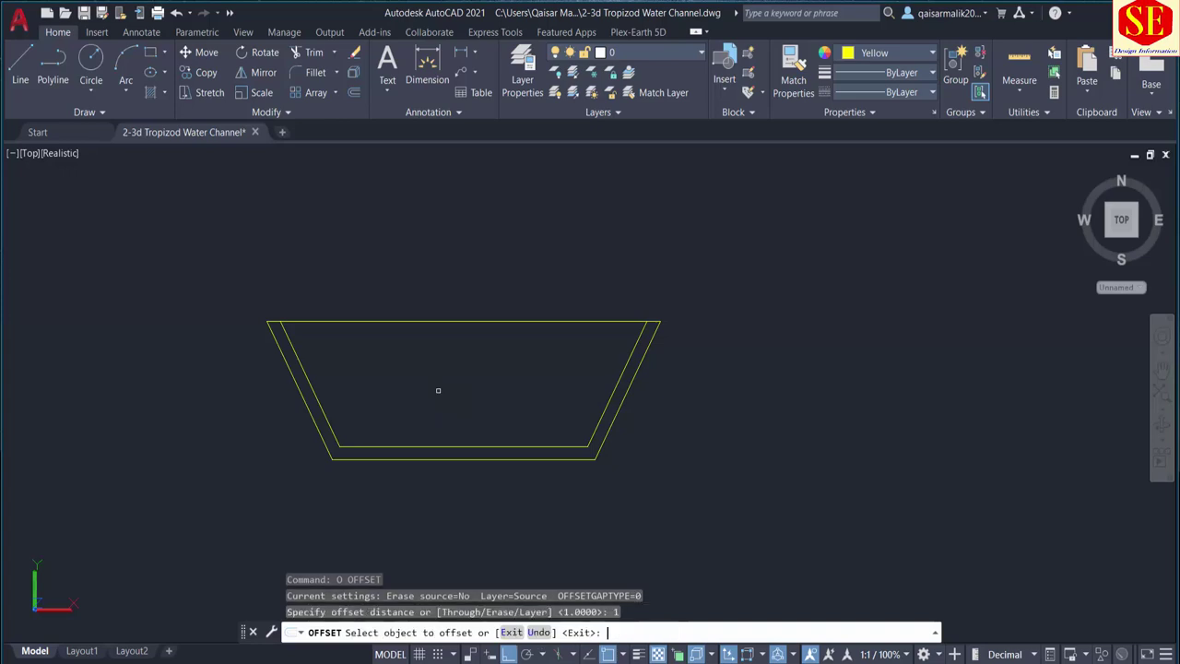
pyautogui.click(398, 321)
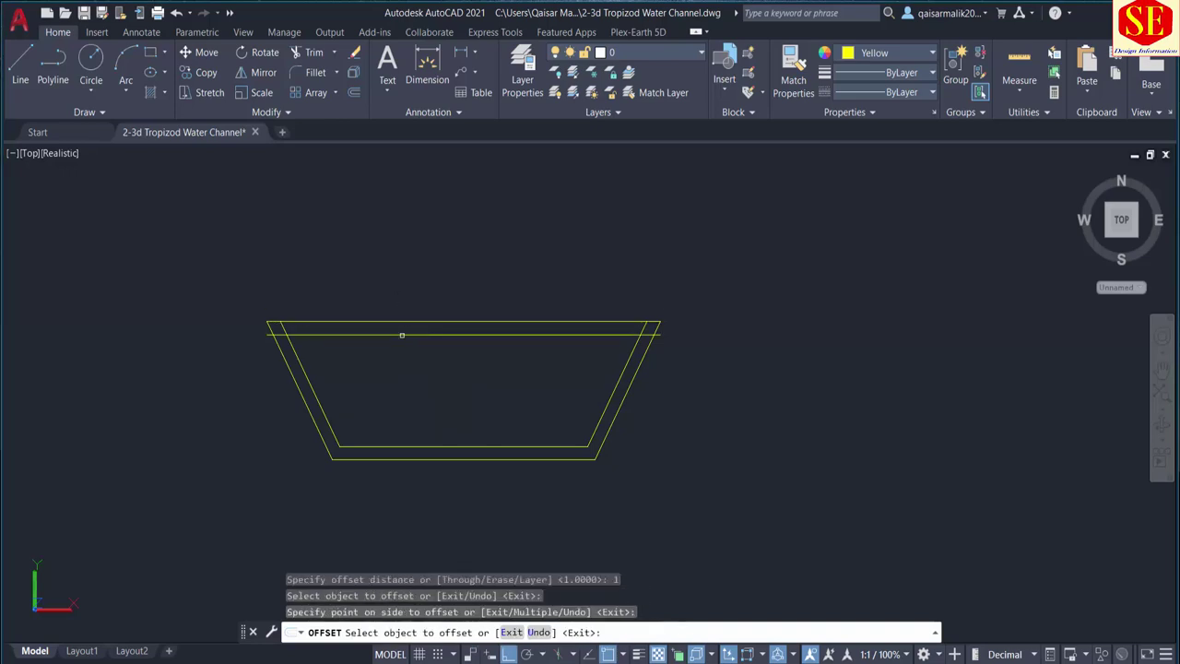
pyautogui.click(418, 324)
pyautogui.press('Escape')
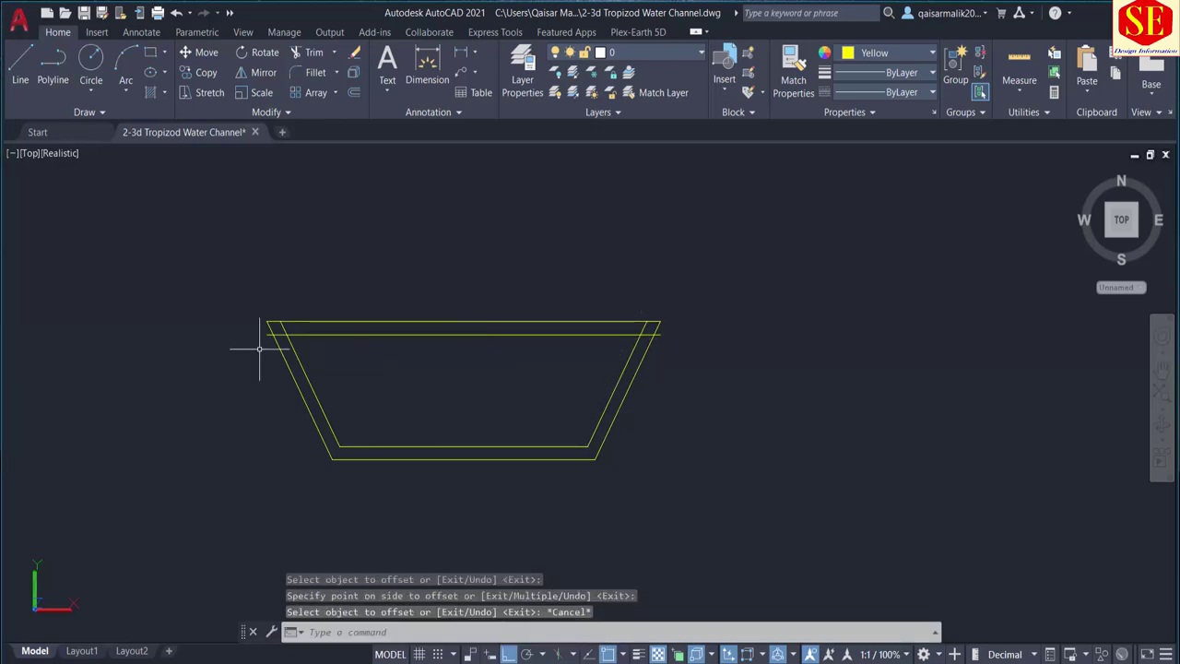
# Trim the new water-level line's ends back to the inner sloped walls
pyautogui.scroll(2, 259, 349)
pyautogui.press('Return')
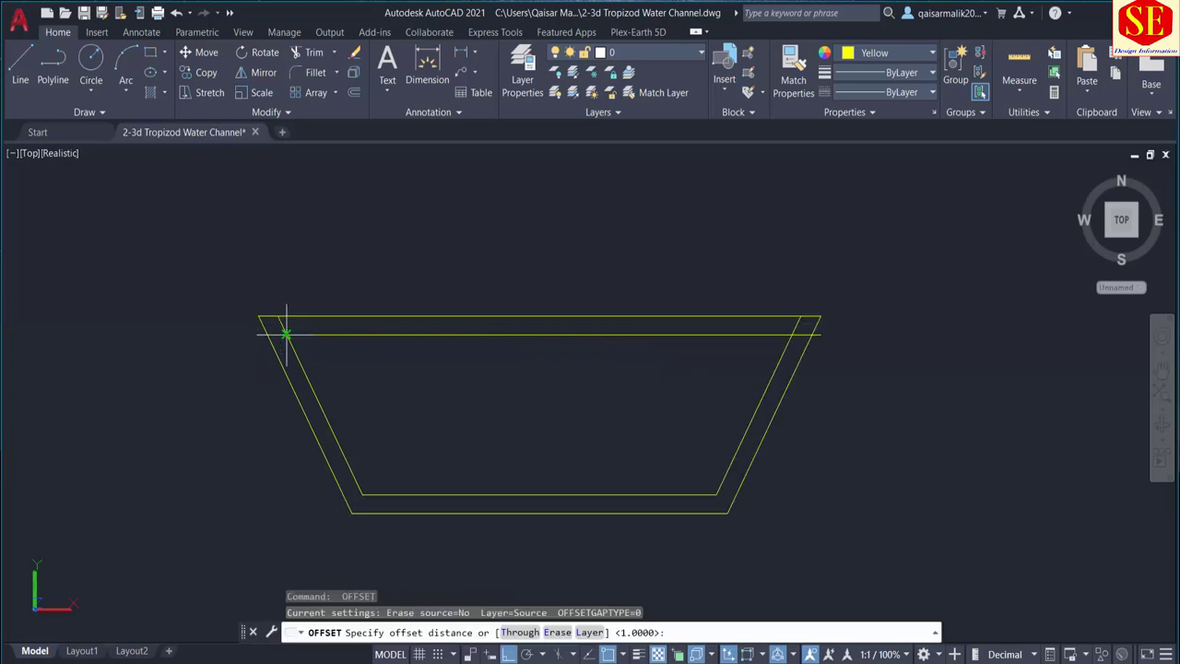
pyautogui.press('Escape')
pyautogui.press('Return')
pyautogui.press('Return')
pyautogui.click(259, 335)
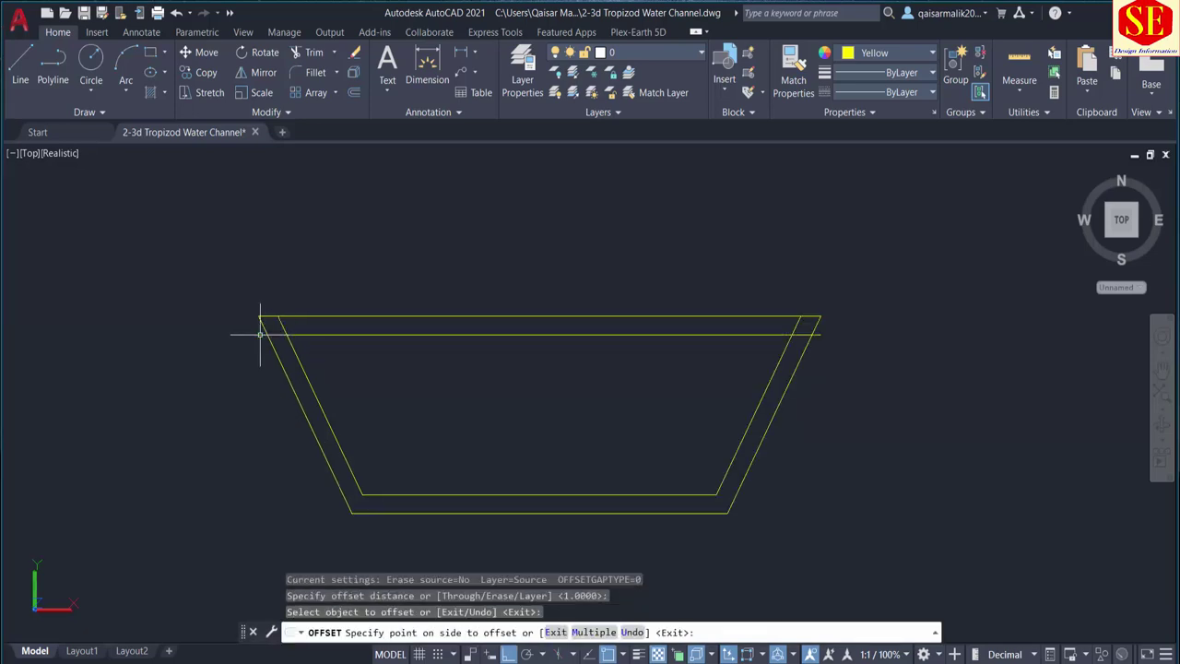
pyautogui.press('Escape')
pyautogui.press('Escape')
pyautogui.write('t')
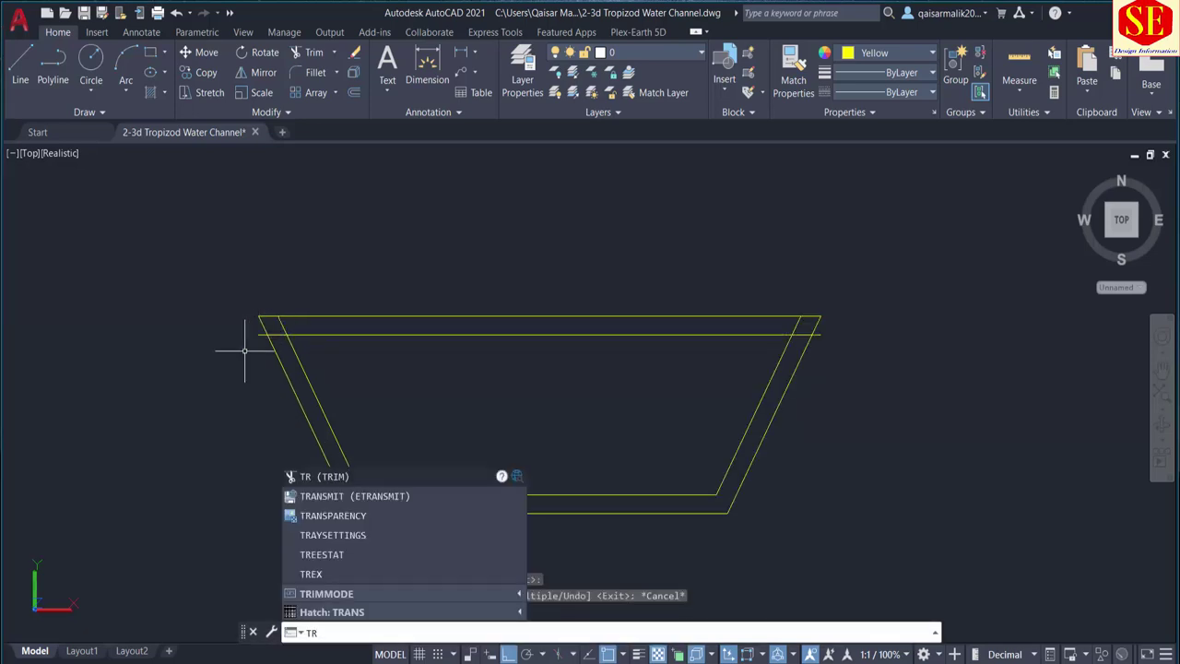
pyautogui.press('Return')
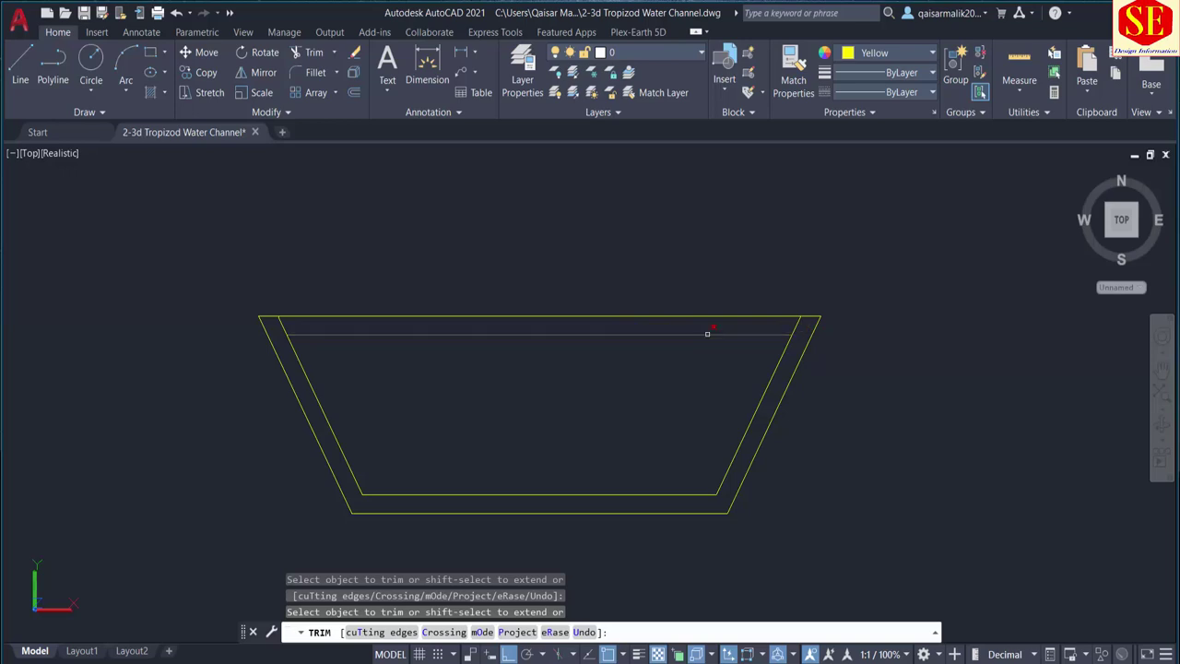
pyautogui.press('Escape')
pyautogui.scroll(-2, 510, 408)
# With colour set to Red, create a boundary outline inside the channel lining
pyautogui.scroll(-2, 466, 399)
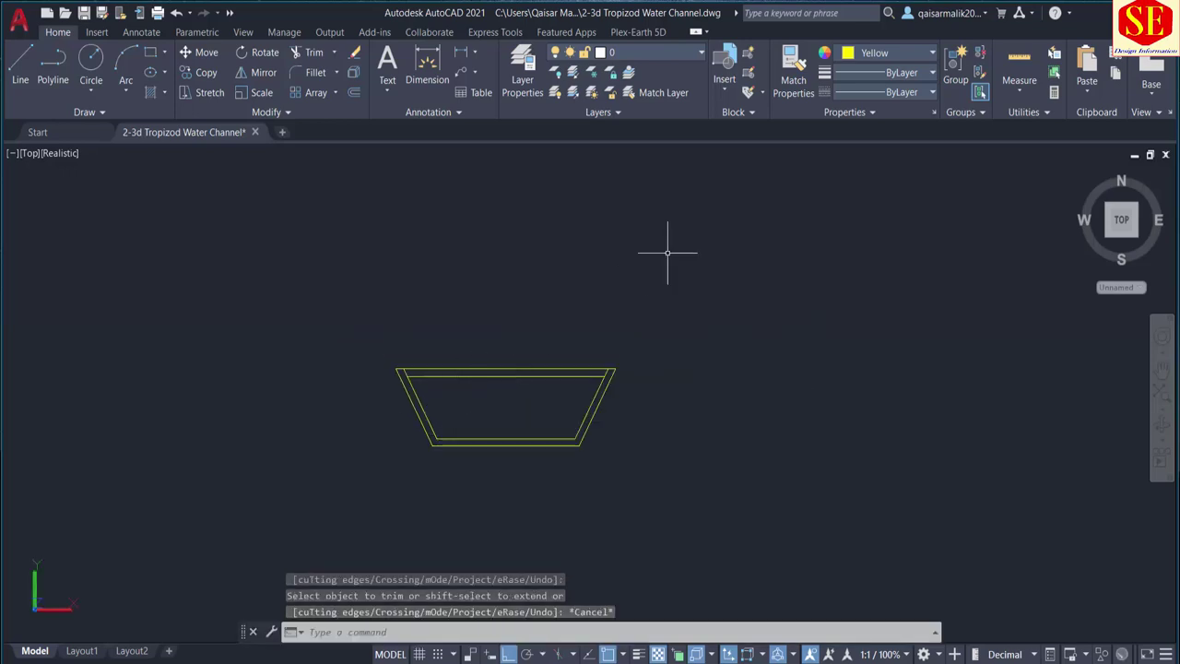
pyautogui.click(876, 52)
pyautogui.write('B')
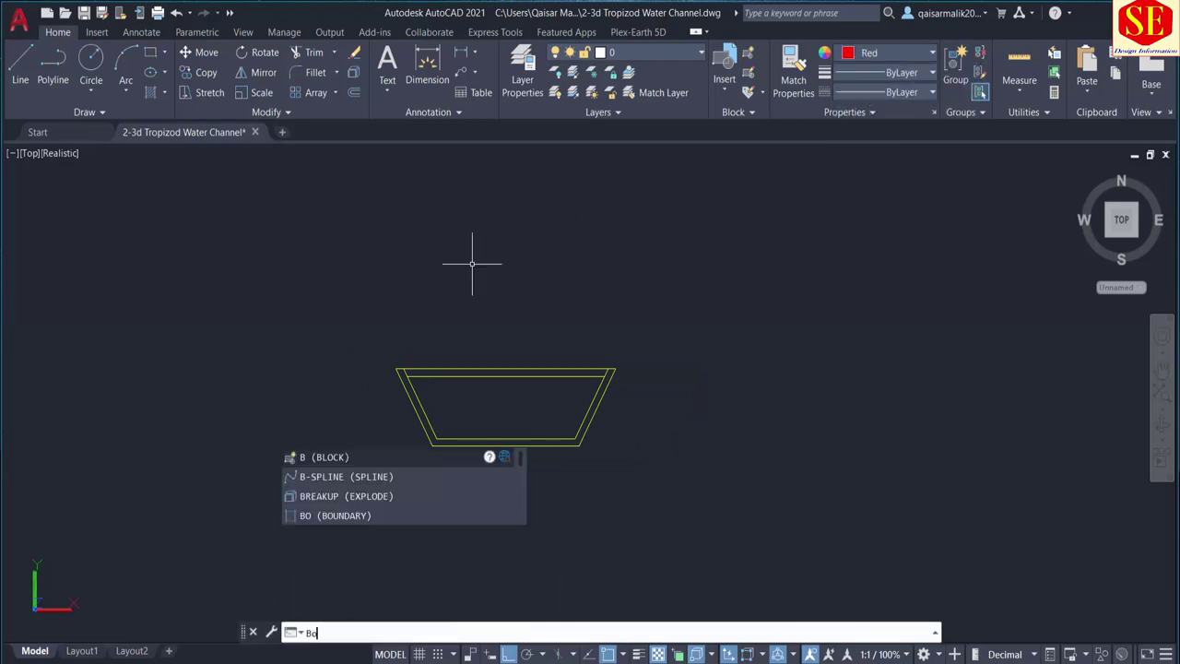
pyautogui.write('o')
pyautogui.click(372, 553)
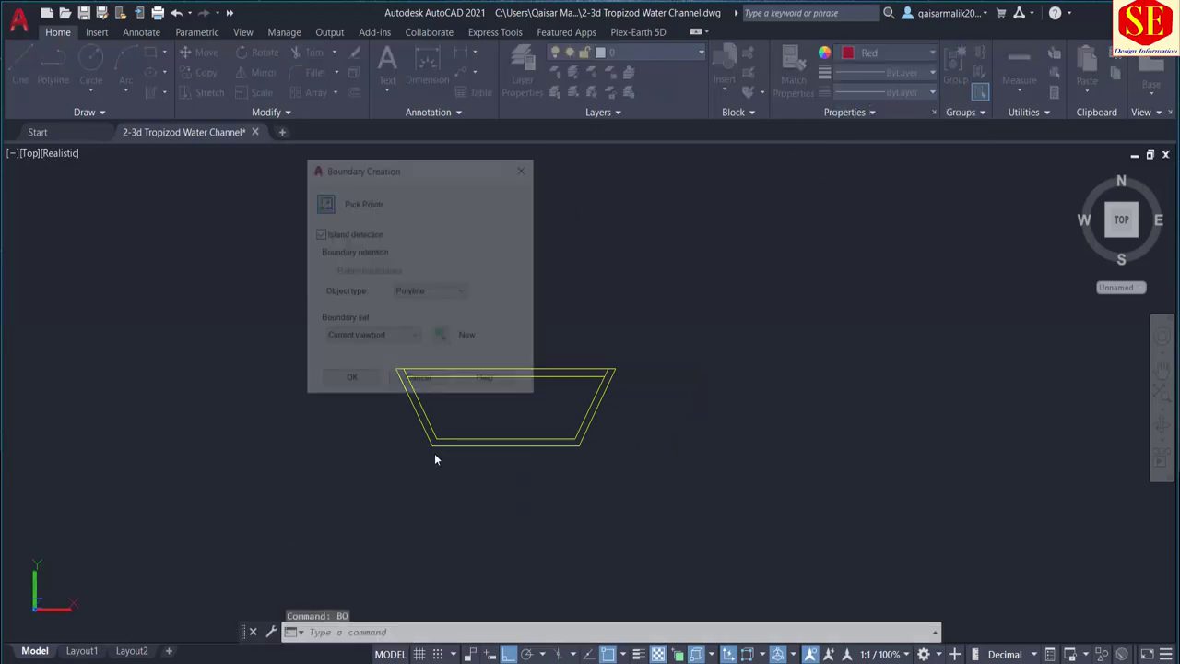
pyautogui.click(314, 206)
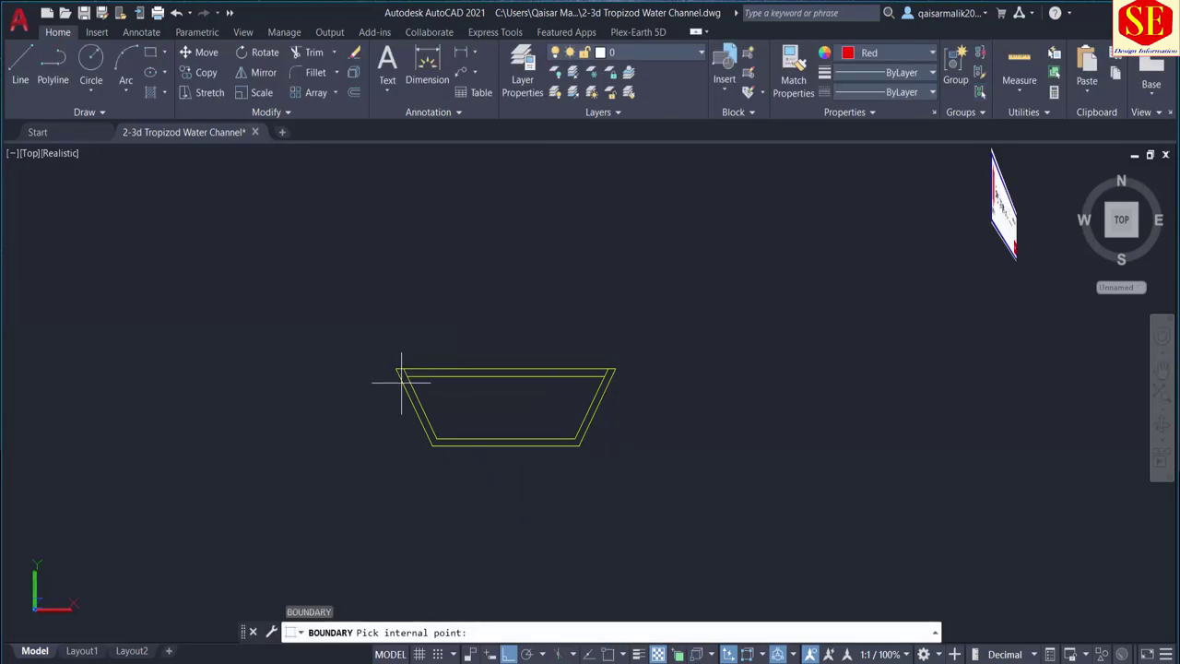
pyautogui.click(405, 378)
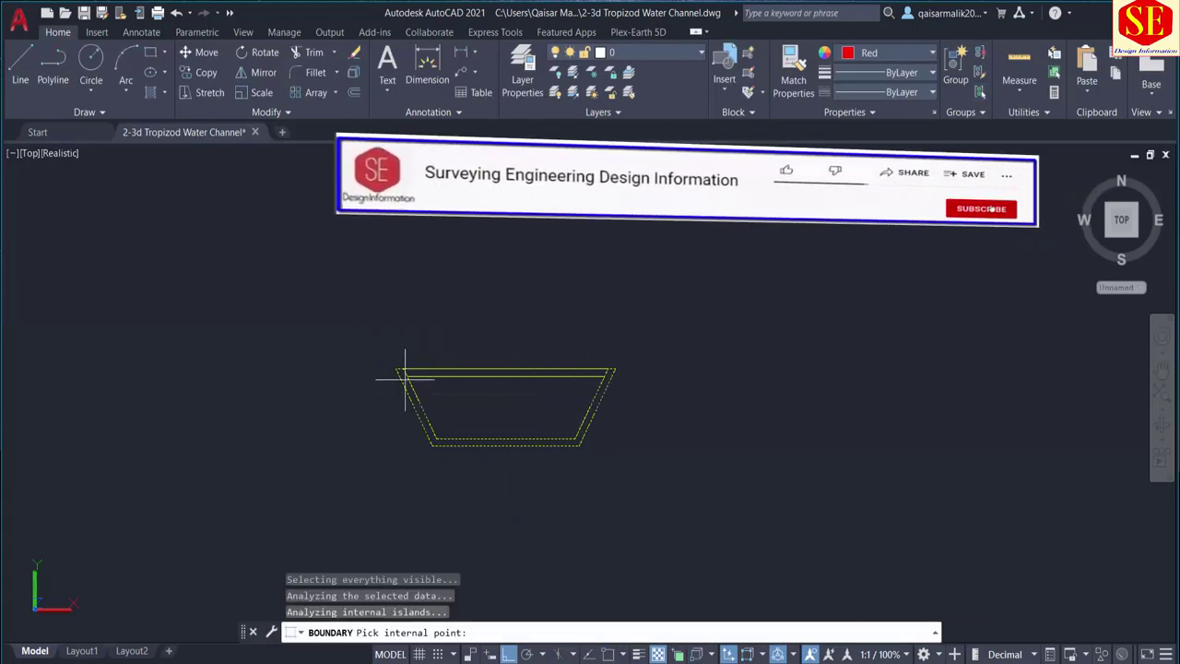
pyautogui.press('Return')
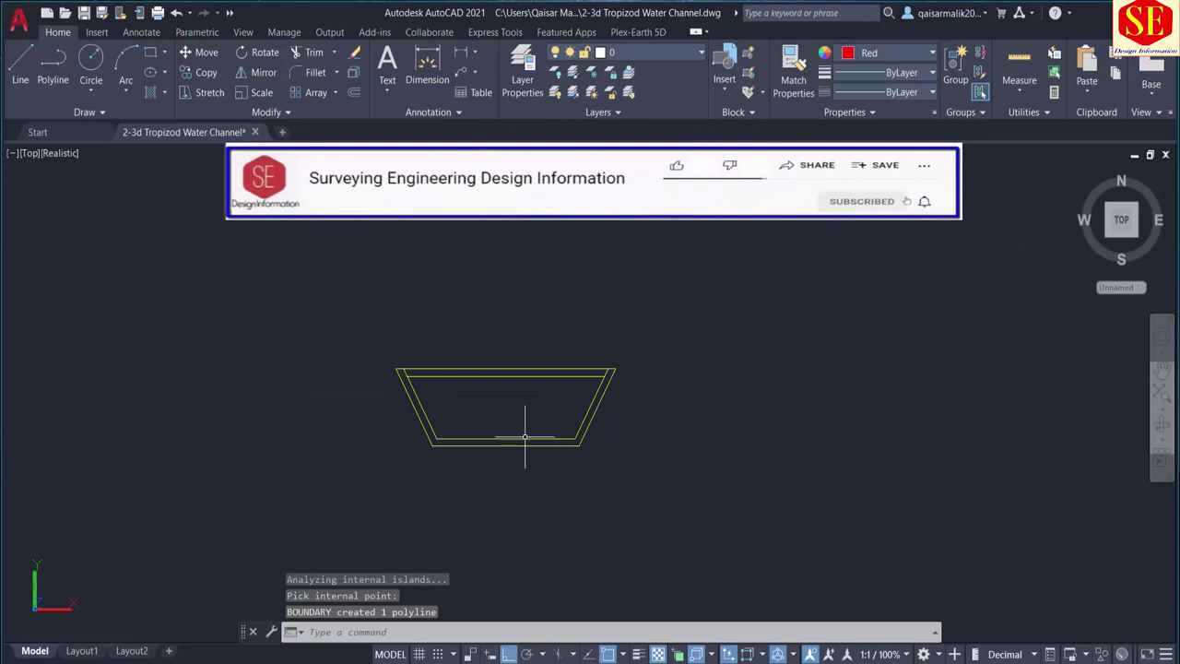
# With colour set to Green, create a boundary outline of the water area
pyautogui.click(869, 54)
pyautogui.click(878, 222)
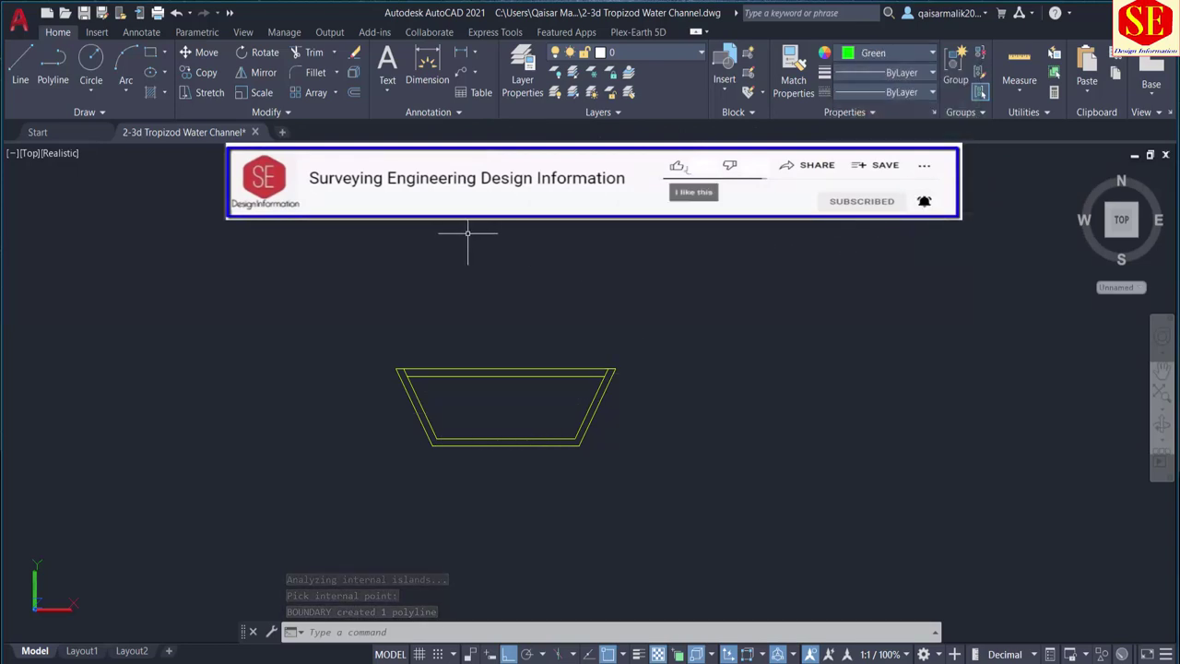
pyautogui.write('bo')
pyautogui.press('Return')
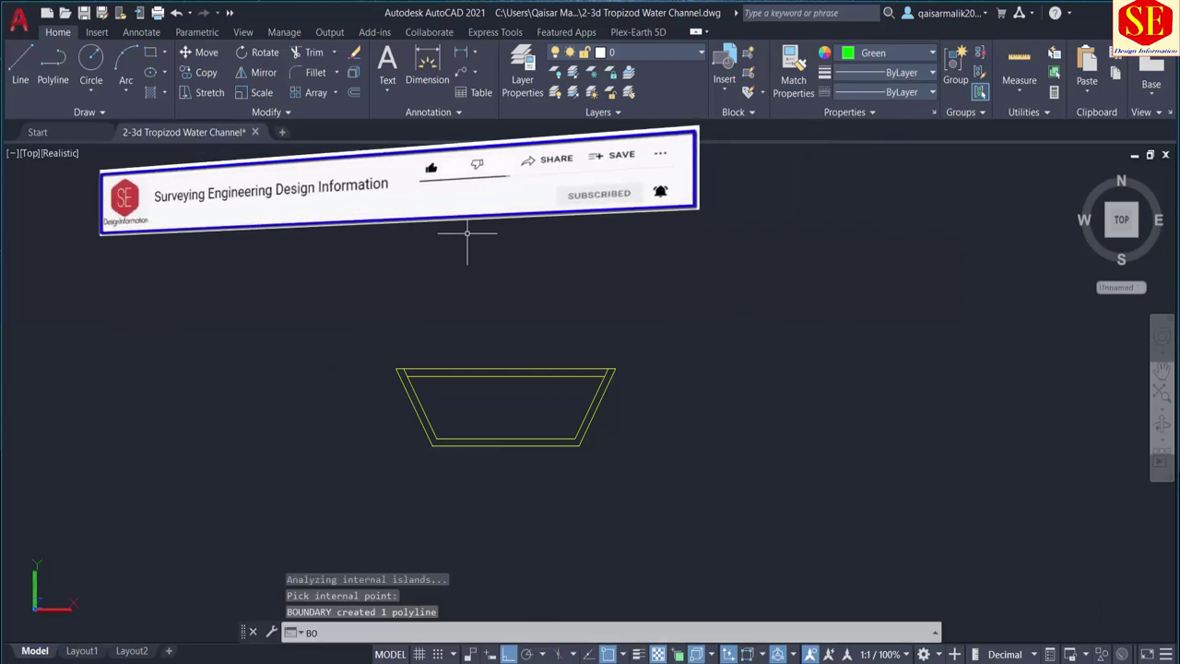
pyautogui.click(322, 201)
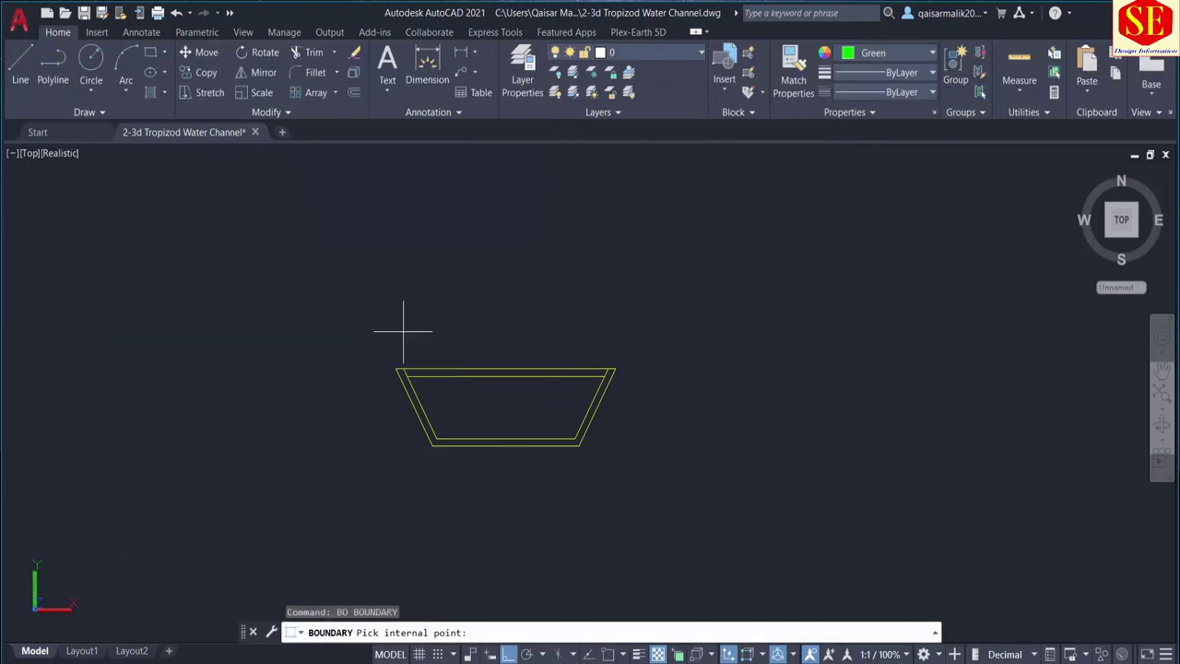
pyautogui.click(493, 397)
pyautogui.press('Return')
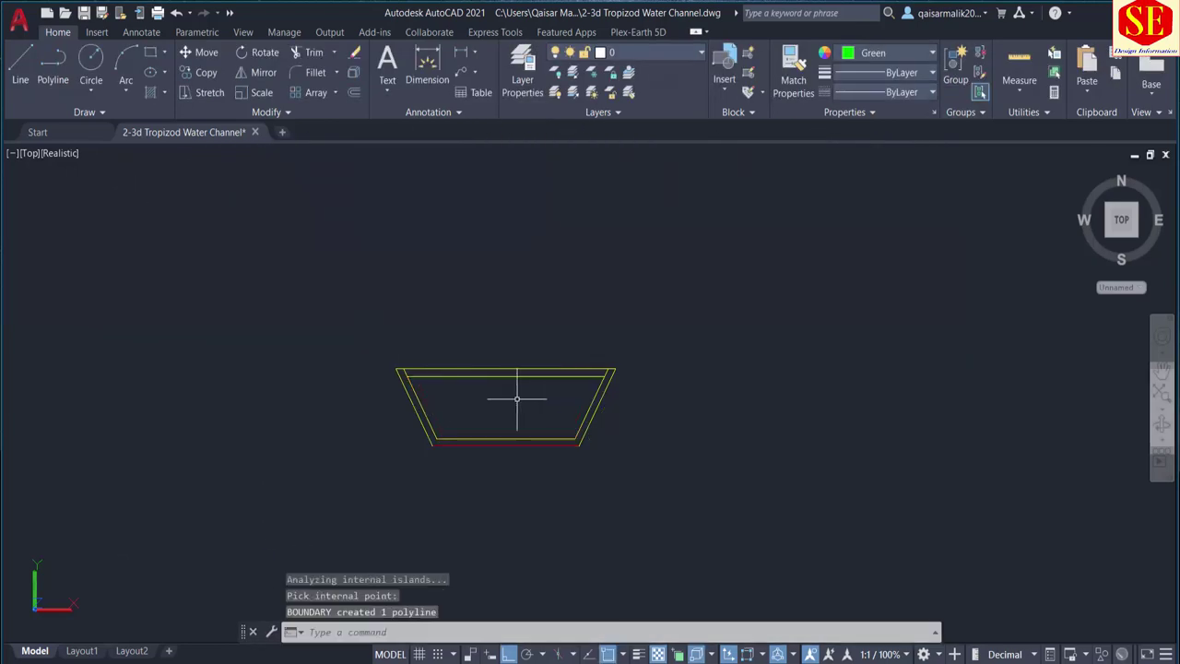
pyautogui.write('e')
pyautogui.press('Return')
pyautogui.press('Return')
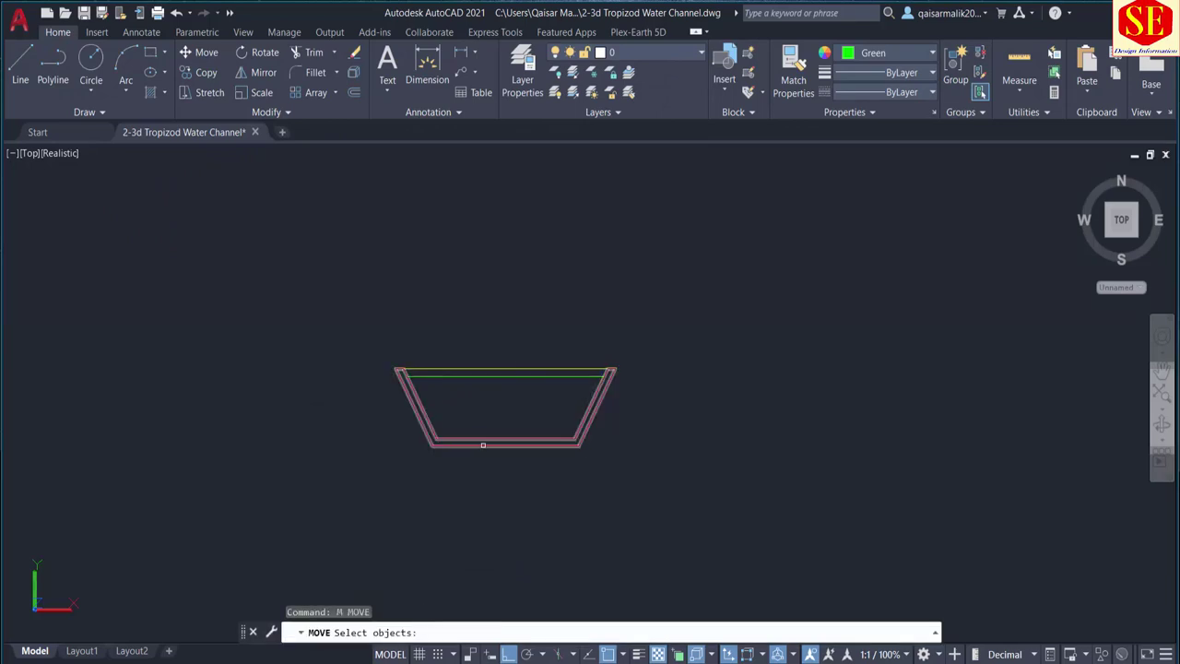
# Move the red lining and green water outlines to the right of the original
pyautogui.click(484, 442)
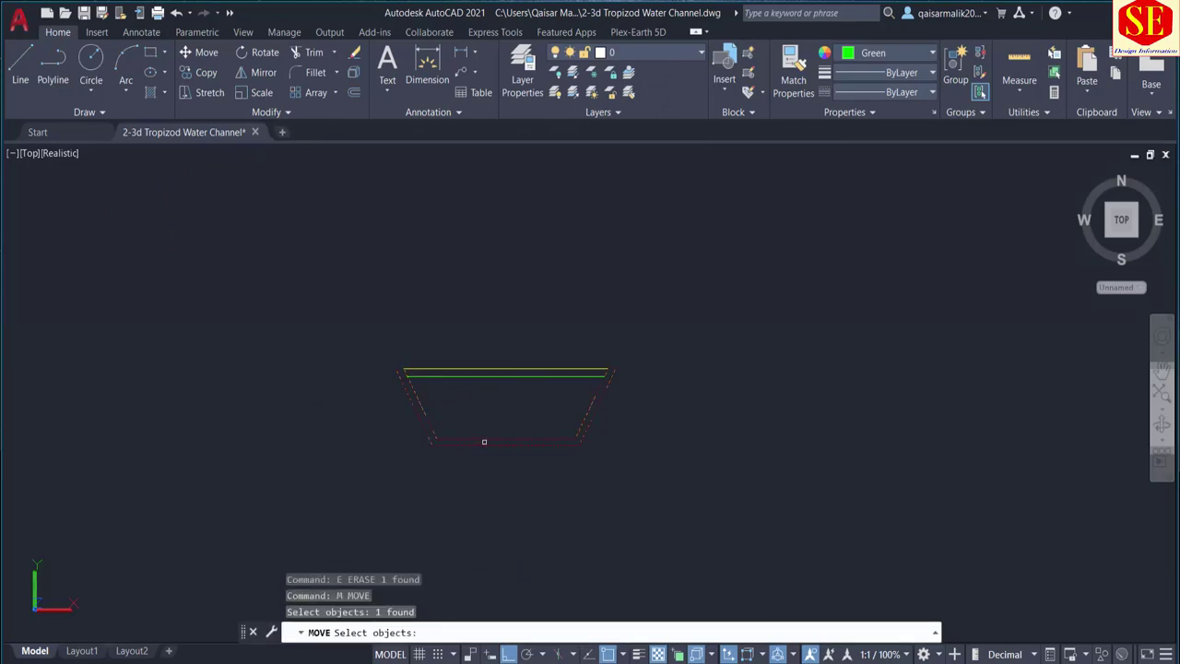
pyautogui.click(492, 377)
pyautogui.press('Return')
pyautogui.click(489, 390)
pyautogui.scroll(-5, 488, 394)
pyautogui.click(684, 415)
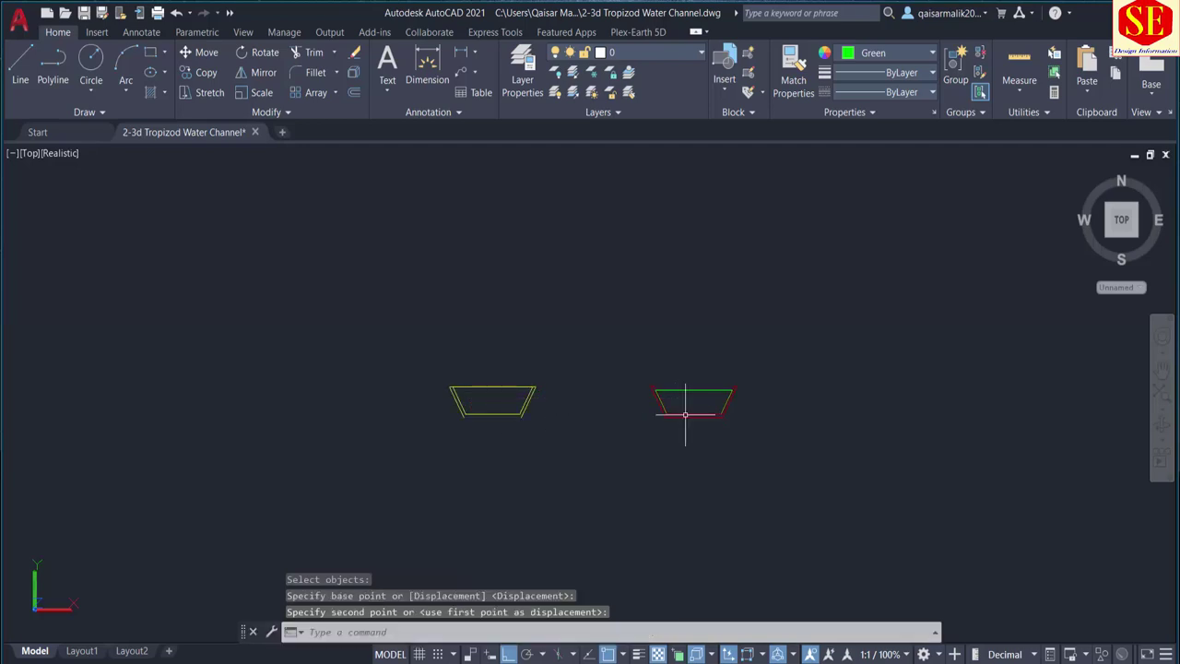
pyautogui.press('Escape')
pyautogui.scroll(3, 734, 423)
# Window-select and erase the original yellow channel lines
pyautogui.click(434, 282)
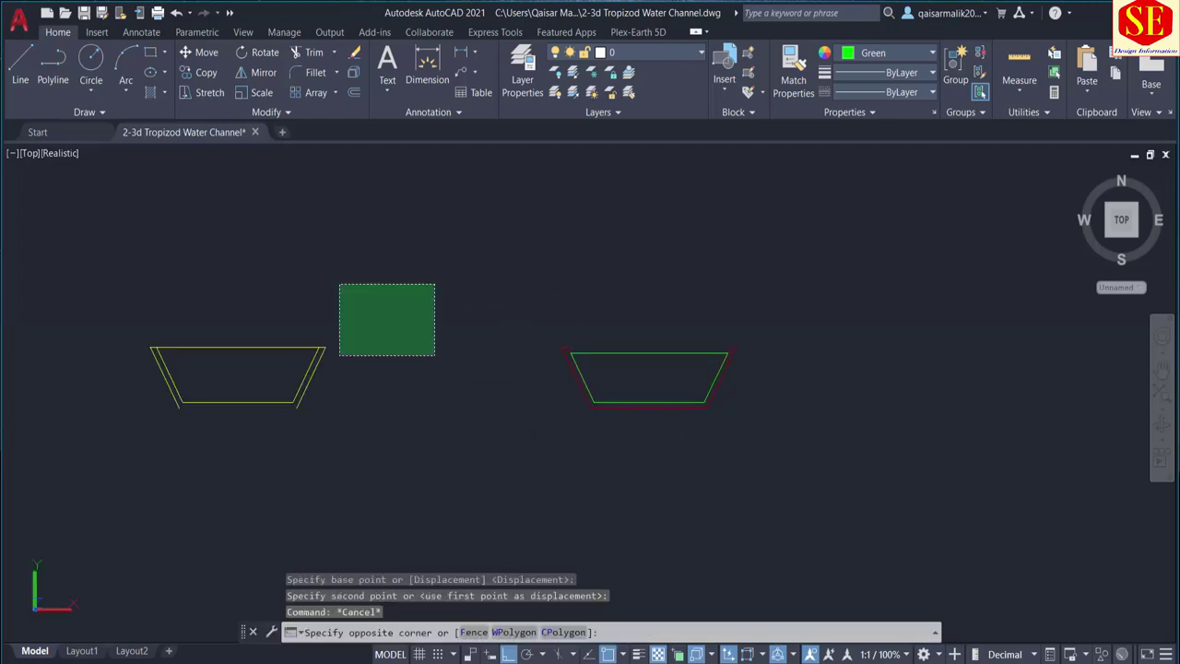
pyautogui.click(121, 483)
pyautogui.write('e')
pyautogui.press('Return')
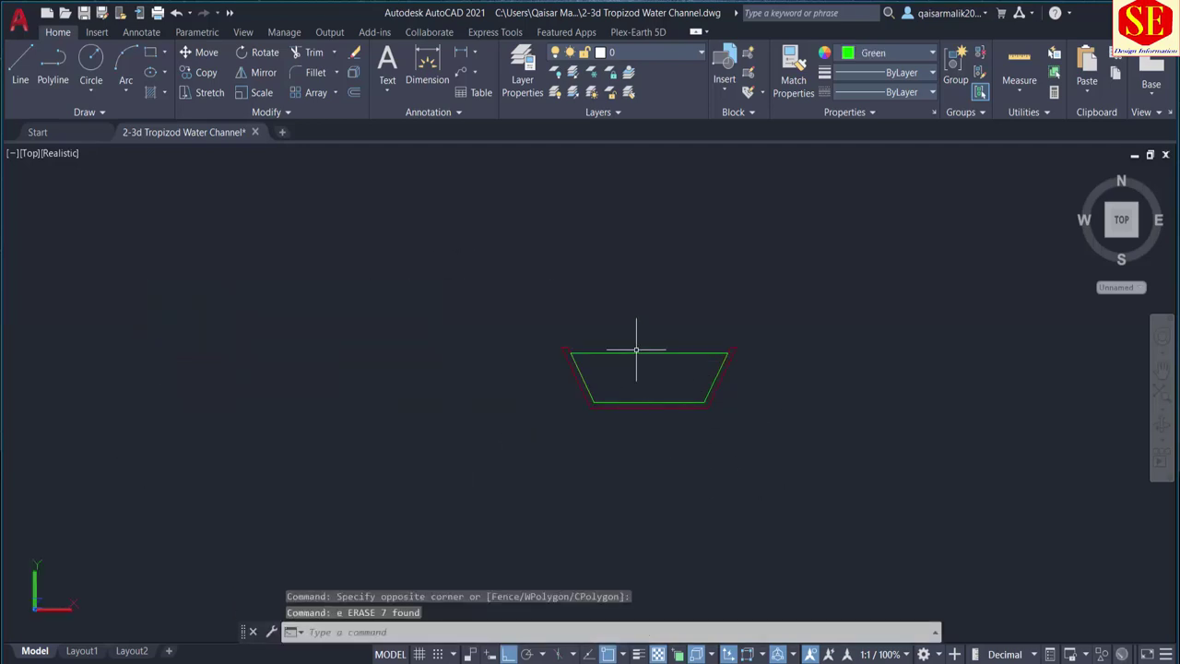
pyautogui.click(636, 350)
pyautogui.press('Escape')
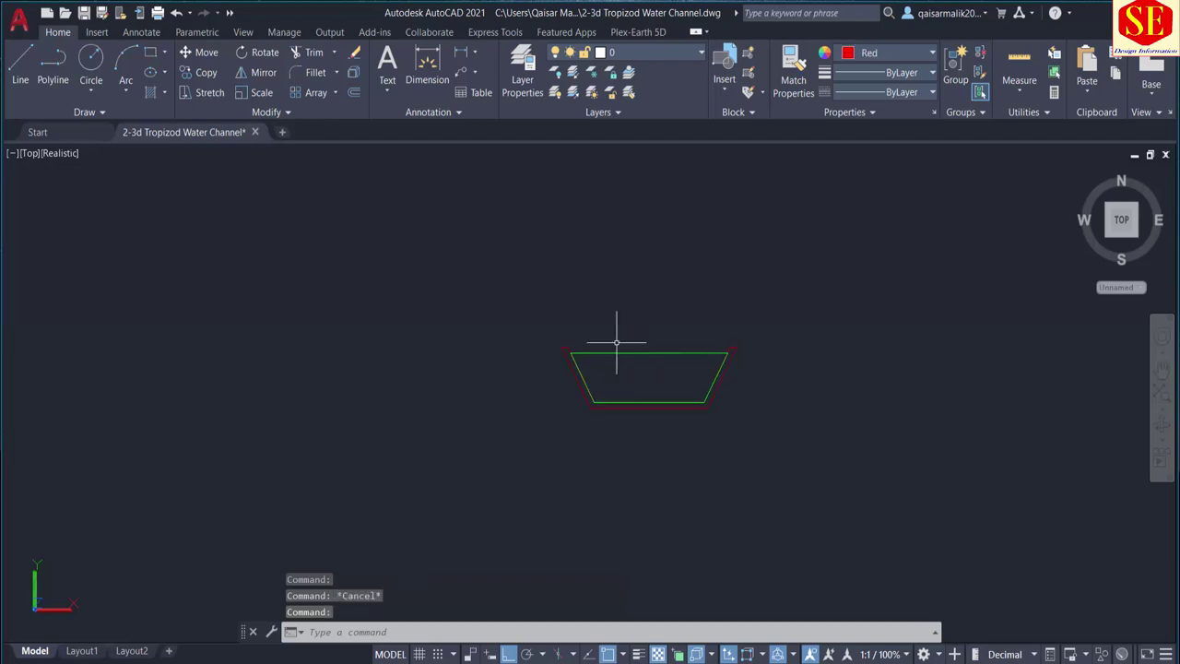
# Switch to the 3D Modeling workspace
pyautogui.press('Escape')
pyautogui.scroll(-3, 474, 338)
pyautogui.scroll(-8, 474, 338)
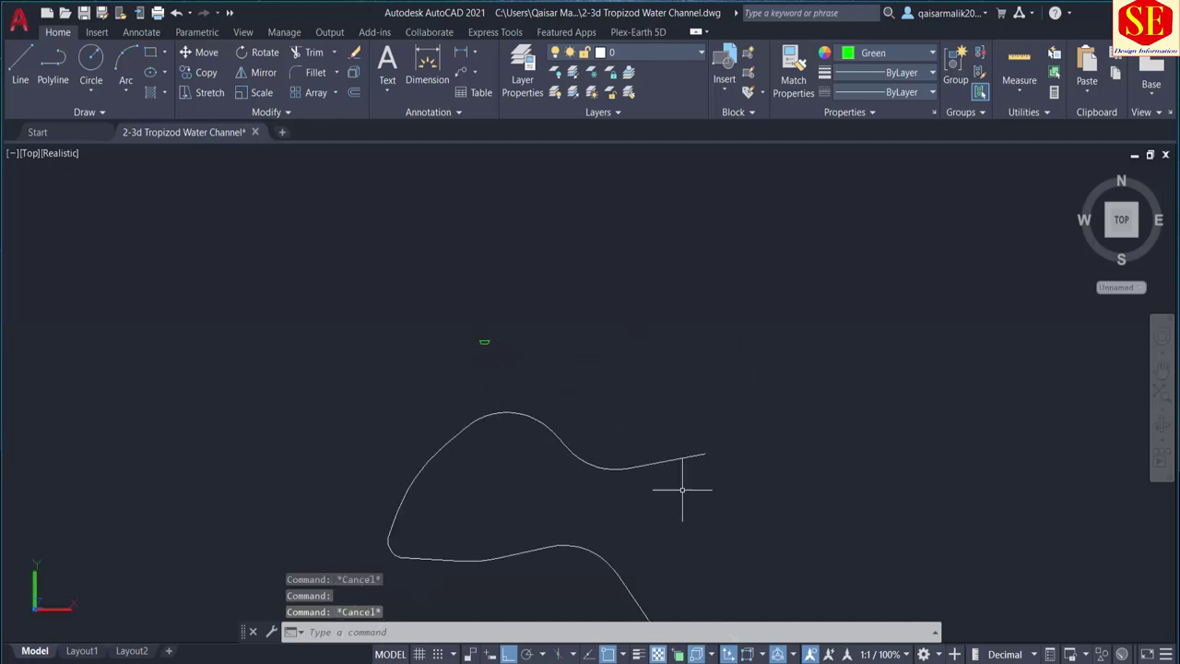
pyautogui.scroll(2, 526, 387)
pyautogui.scroll(2, 498, 378)
pyautogui.scroll(-2, 476, 318)
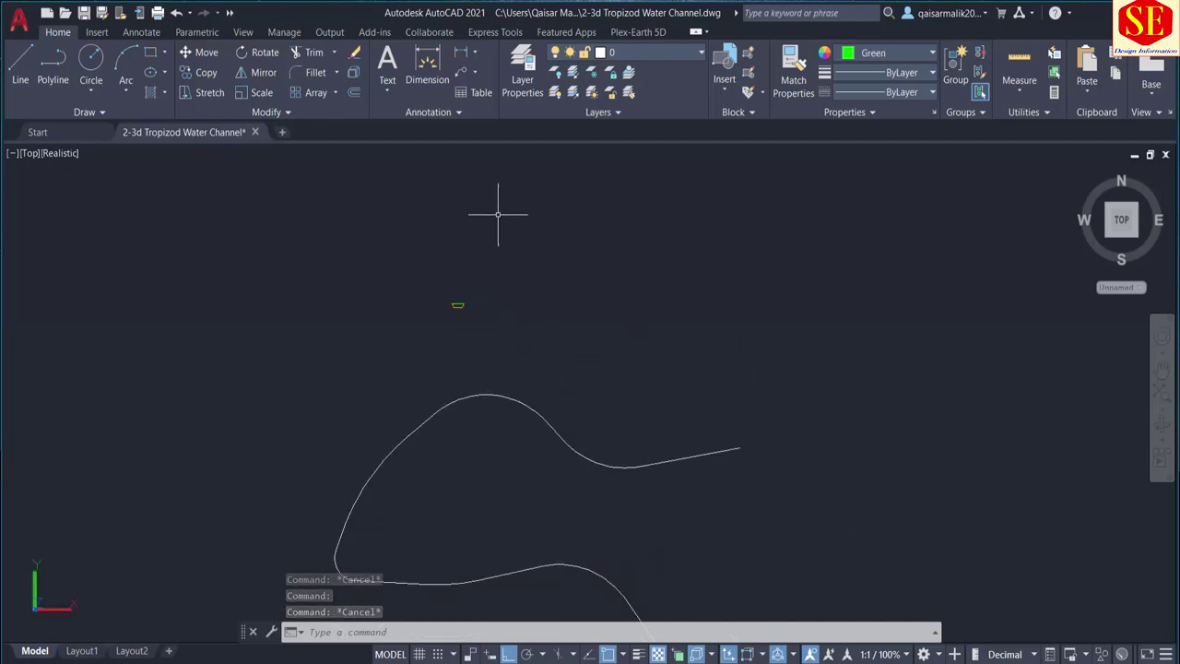
pyautogui.click(940, 654)
pyautogui.click(896, 551)
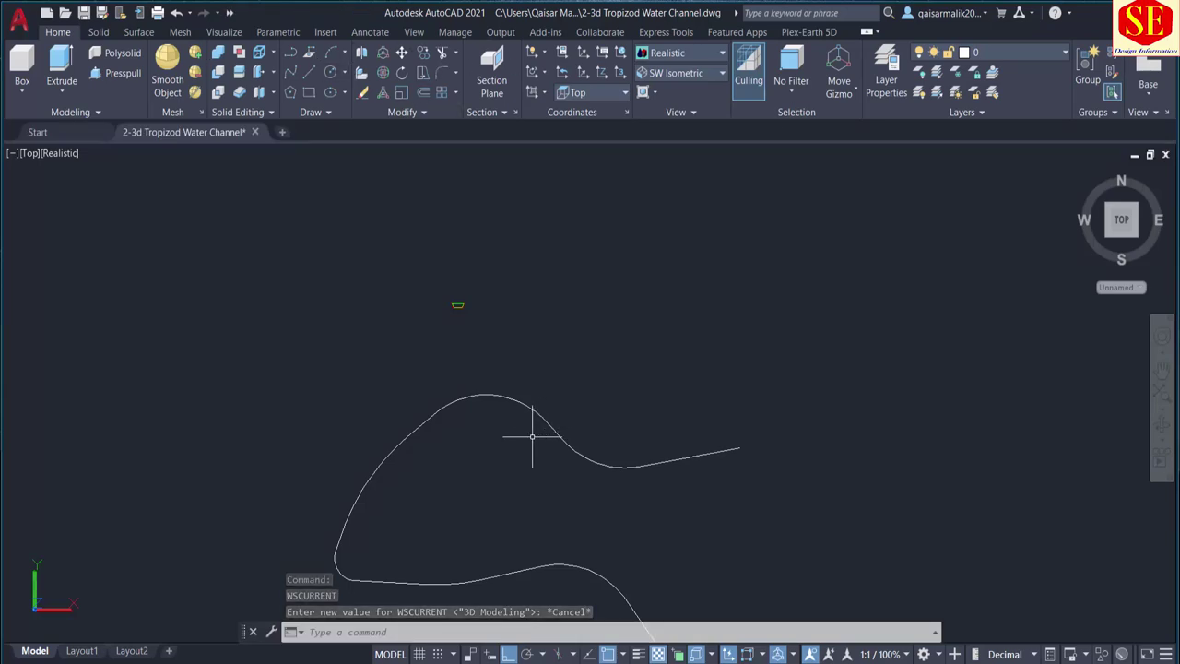
# Change to the SW Isometric preset view
pyautogui.click(687, 77)
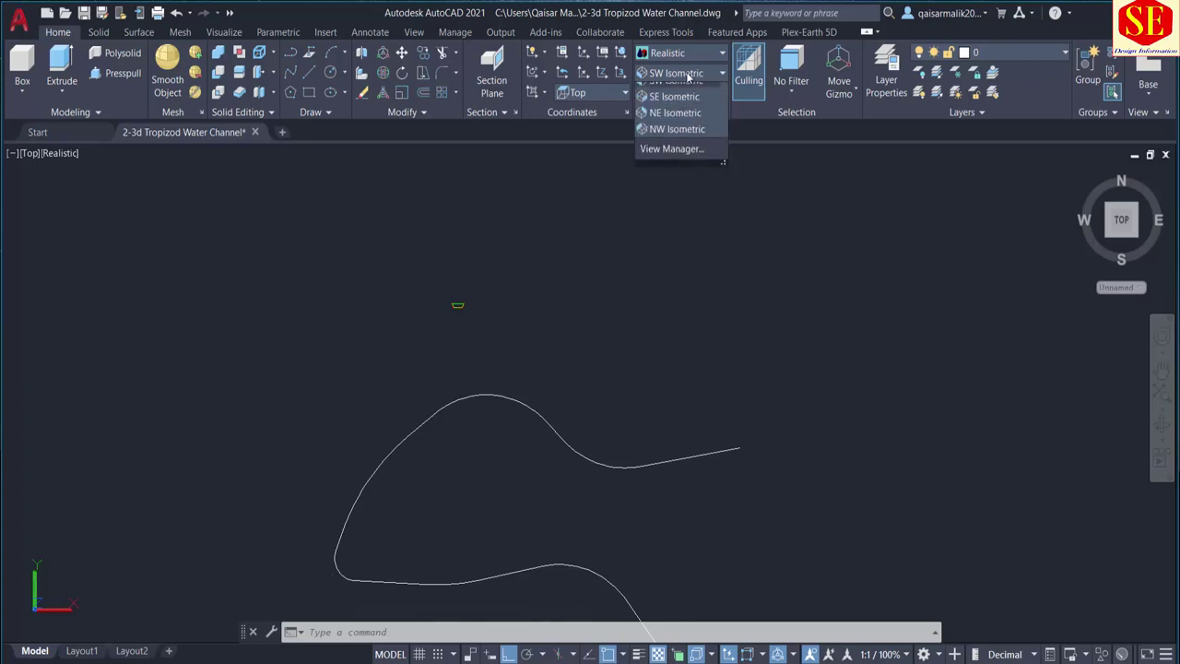
pyautogui.click(674, 199)
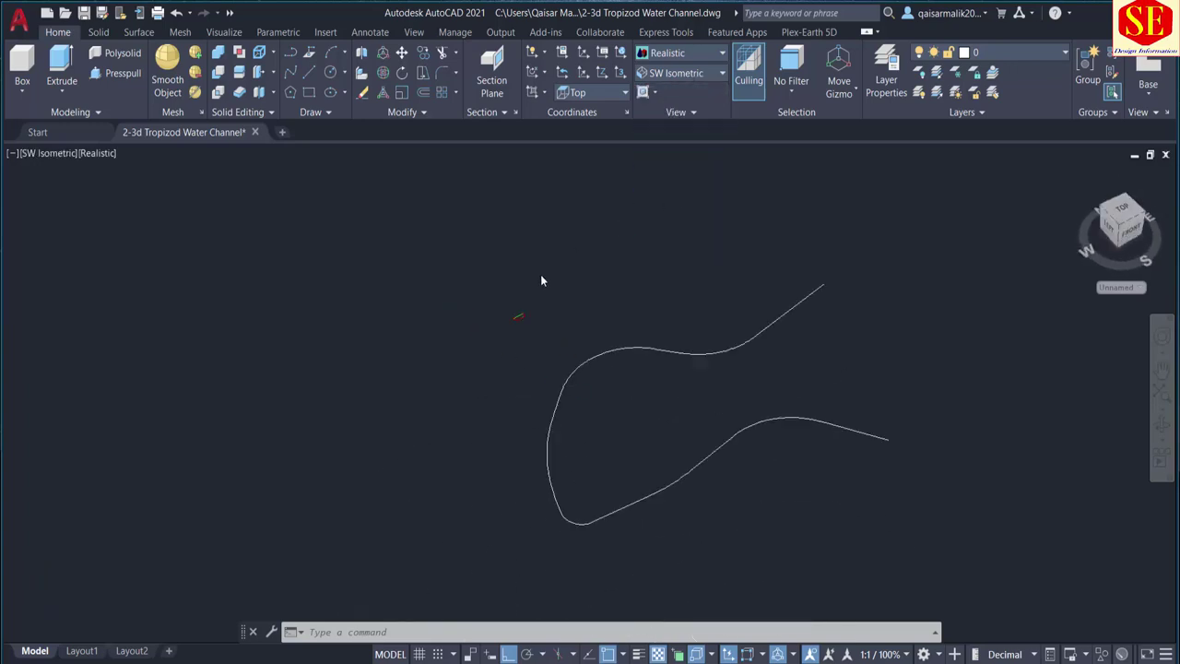
pyautogui.scroll(1, 458, 307)
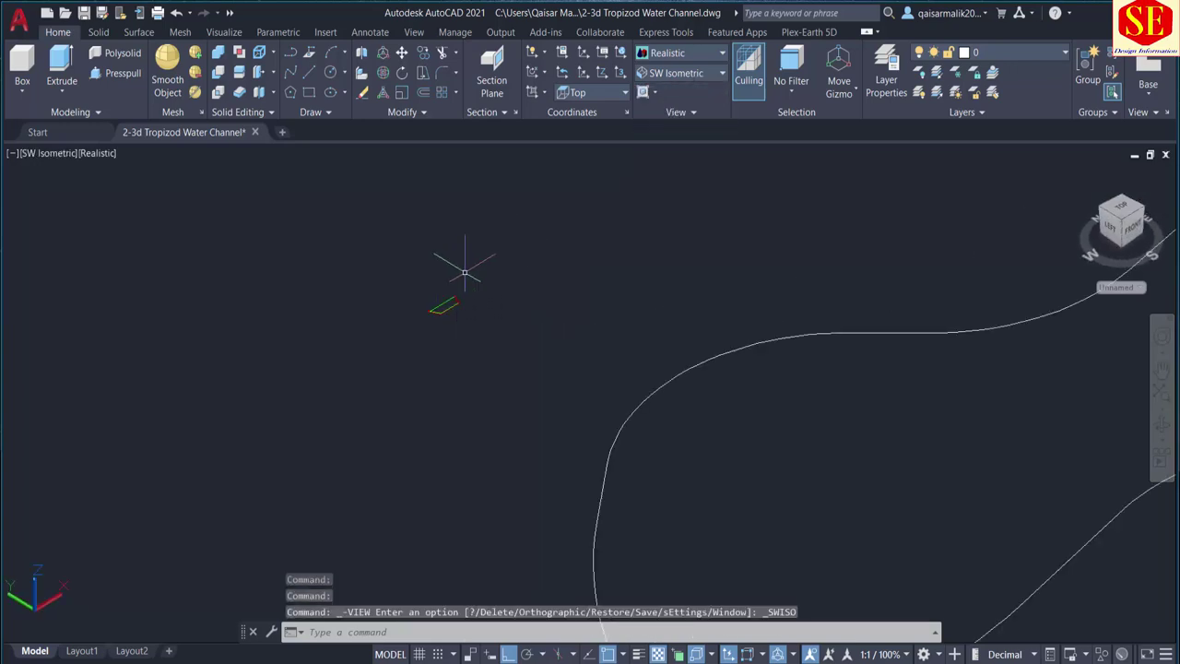
# 3D-rotate the trapezoid channel profile about a base point so it stands upright
pyautogui.click(382, 73)
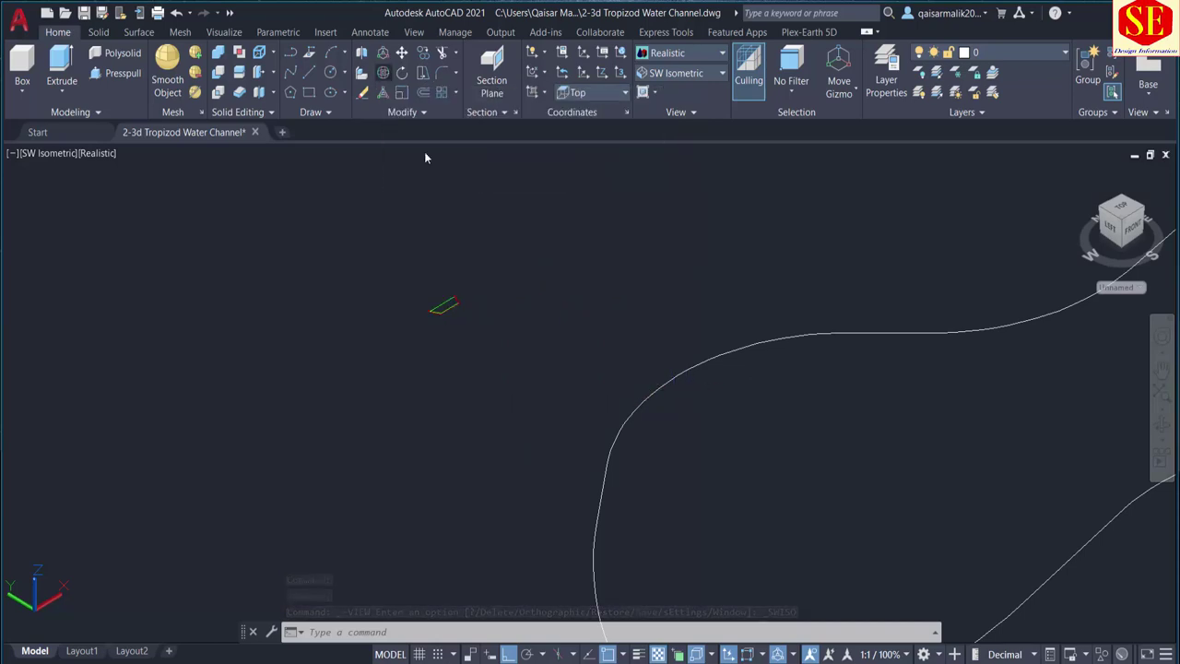
pyautogui.click(482, 271)
pyautogui.click(408, 337)
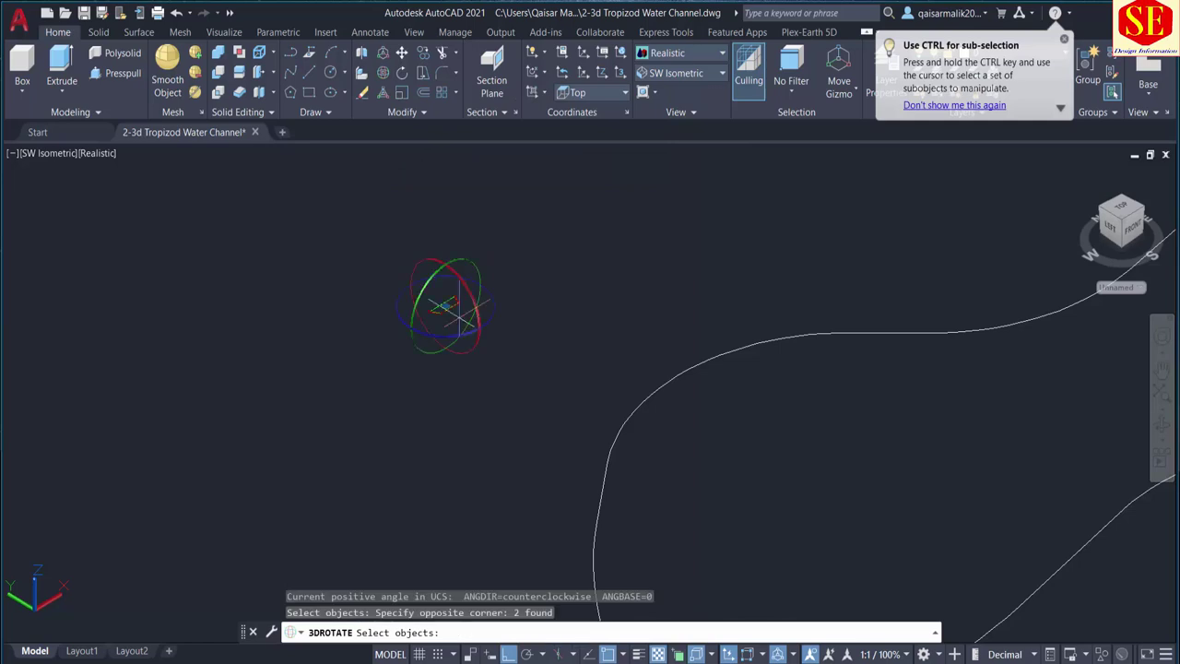
pyautogui.press('Return')
pyautogui.click(447, 304)
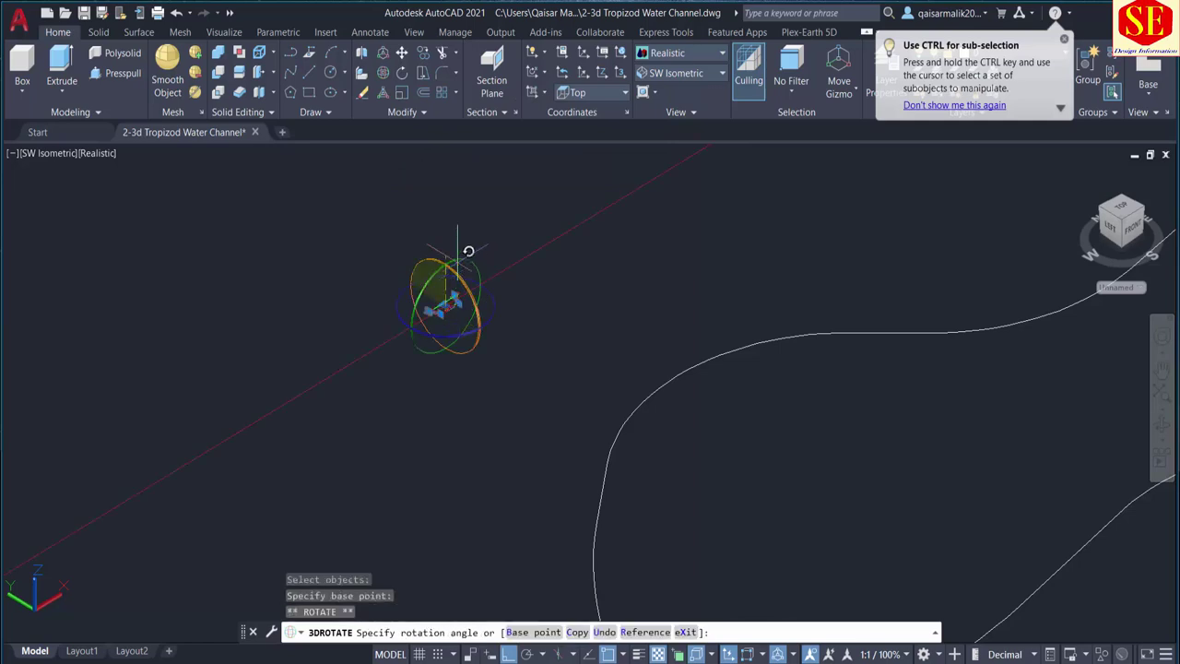
pyautogui.click(452, 191)
pyautogui.press('Escape')
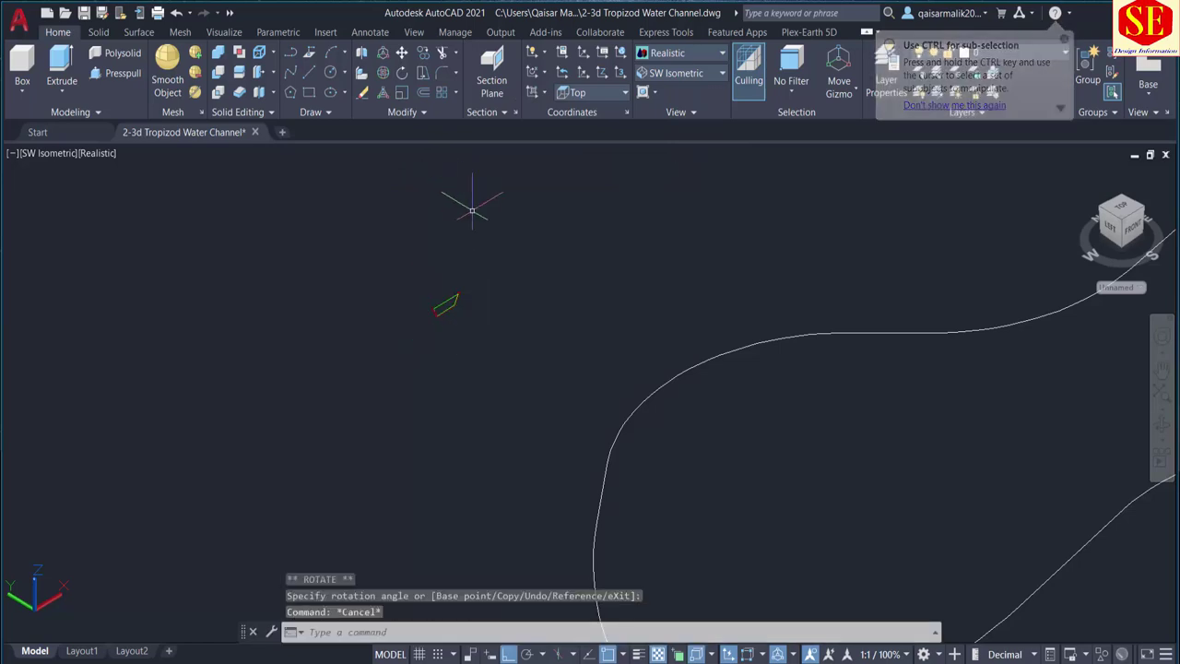
# Pan and zoom out so the whole curved channel path is in view
pyautogui.keyDown('shift'); pyautogui.moveTo(468, 203); pyautogui.dragTo(447, 308, button='middle'); pyautogui.keyUp('shift')
pyautogui.scroll(-1, 716, 341)
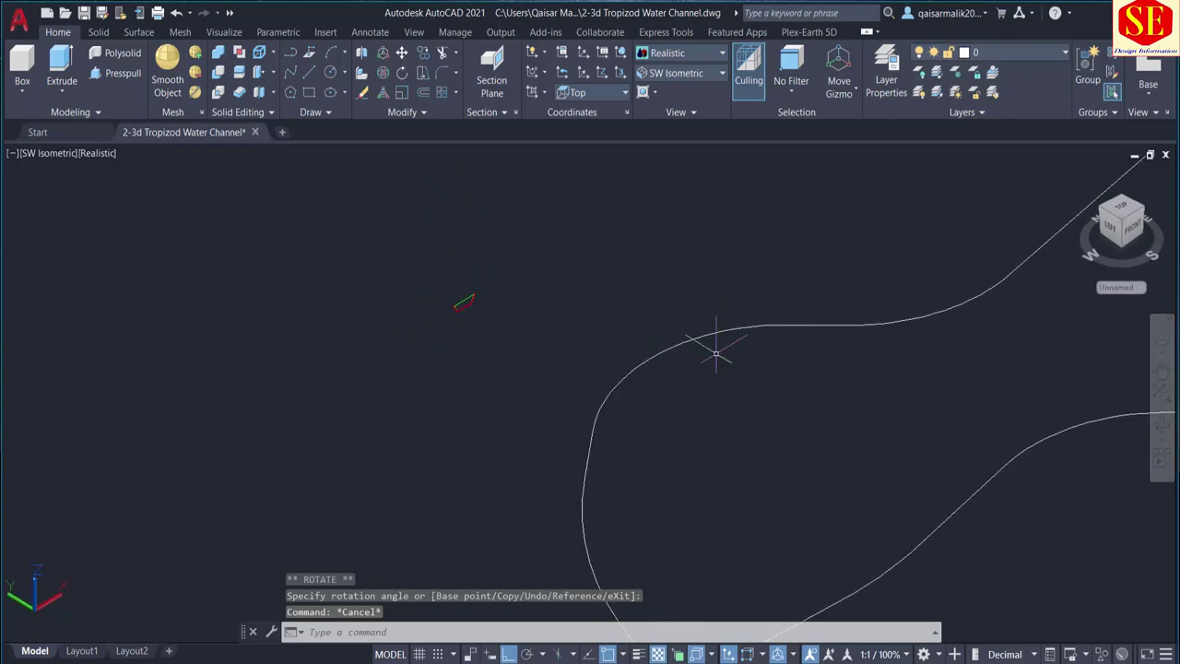
pyautogui.scroll(-1, 711, 329)
pyautogui.scroll(-1, 730, 357)
pyautogui.press('Escape')
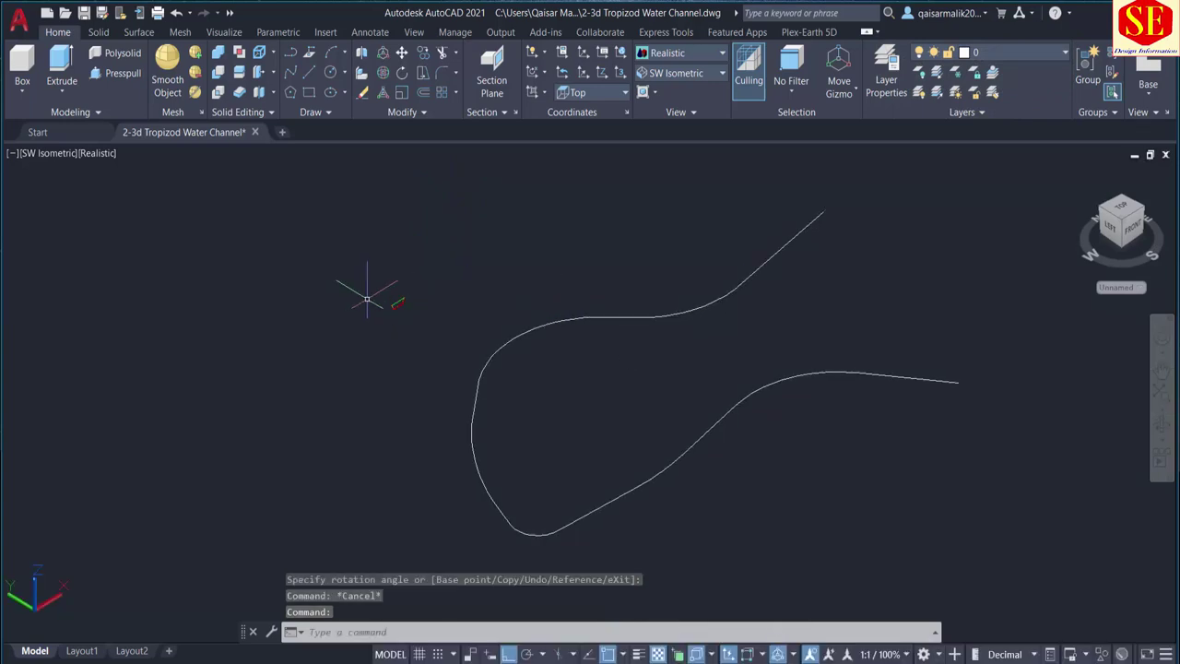
pyautogui.scroll(5, 397, 295)
pyautogui.scroll(3, 398, 304)
pyautogui.scroll(2, 406, 310)
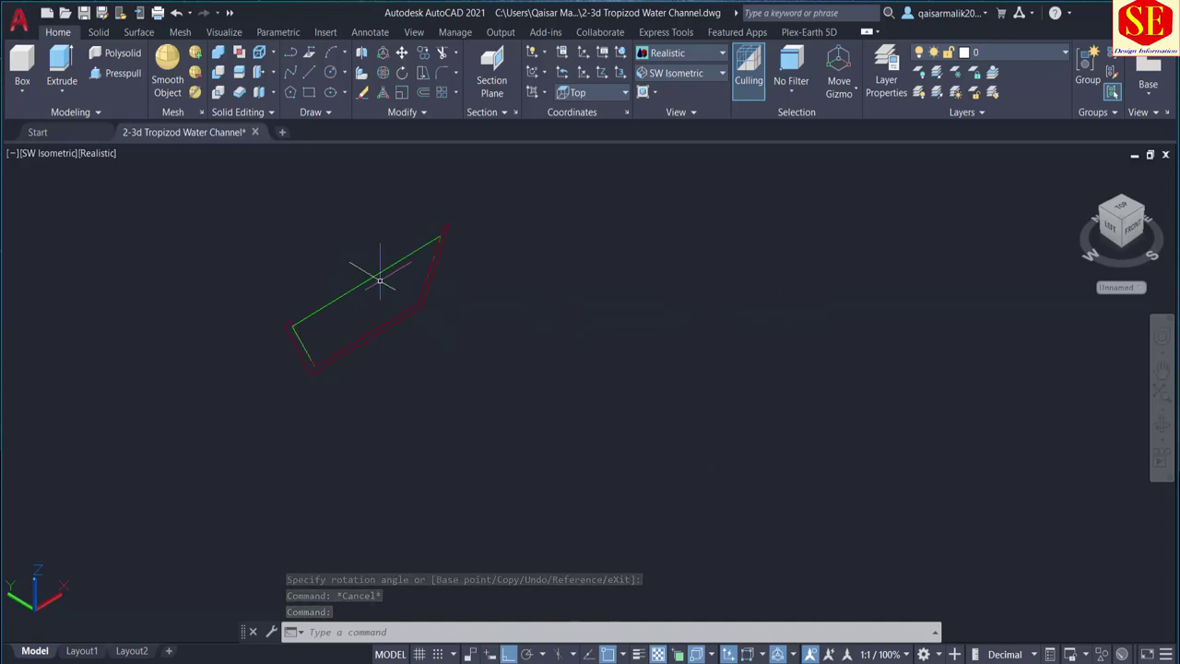
pyautogui.scroll(-5, 379, 279)
pyautogui.moveTo(619, 377); pyautogui.dragTo(494, 379, button='middle')
pyautogui.scroll(-2, 570, 360)
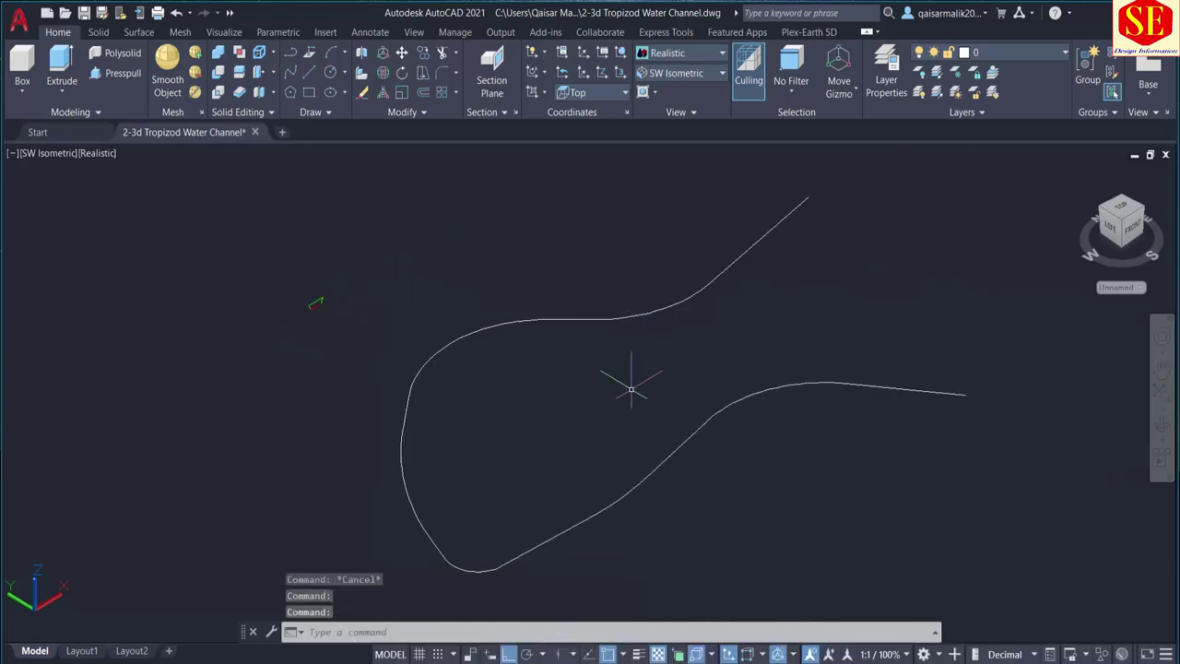
# Offset the channel curve 15 units to each side, giving three parallel curves
pyautogui.write('o')
pyautogui.press('Return')
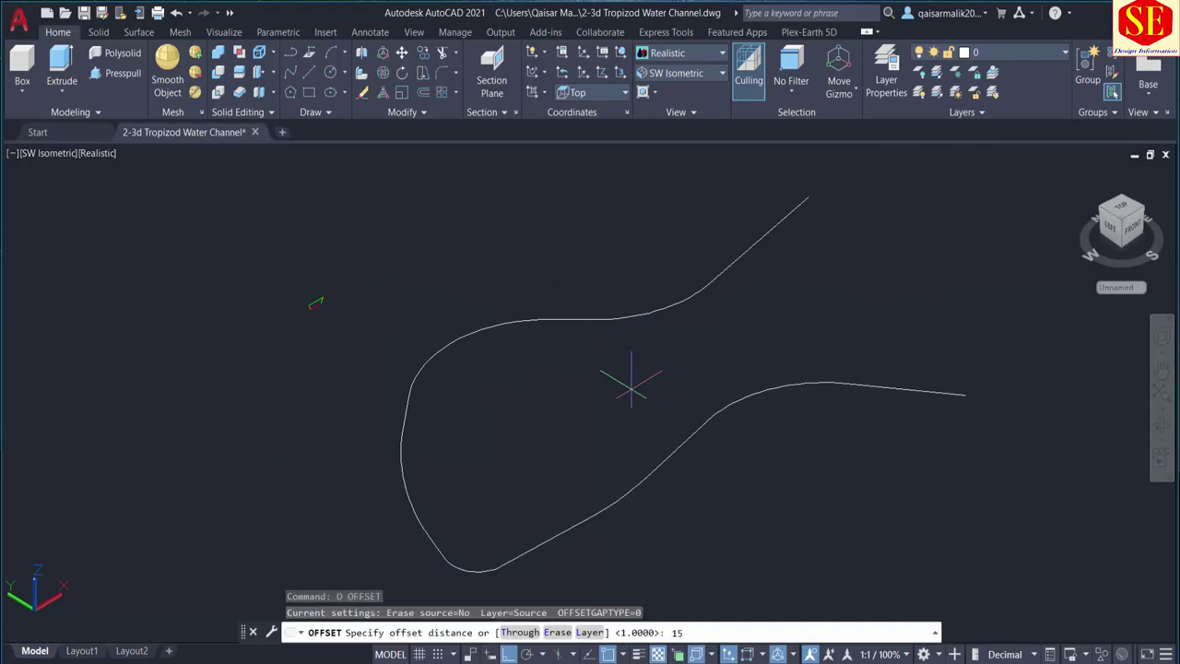
pyautogui.press('Return')
pyautogui.click(547, 316)
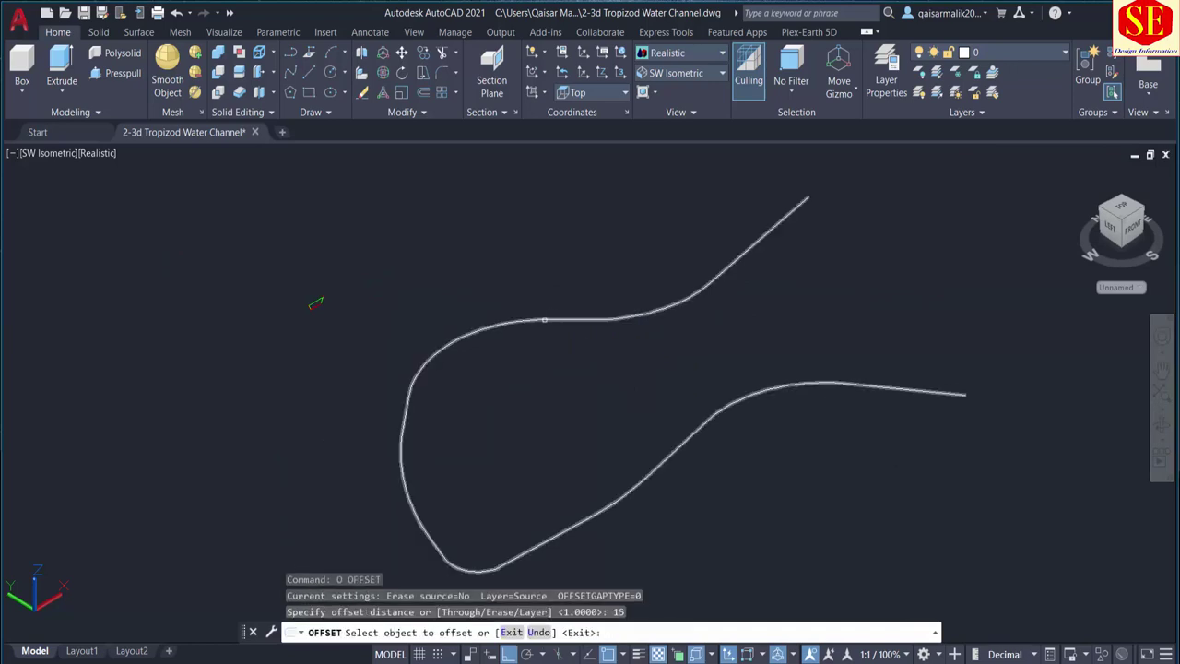
pyautogui.click(560, 328)
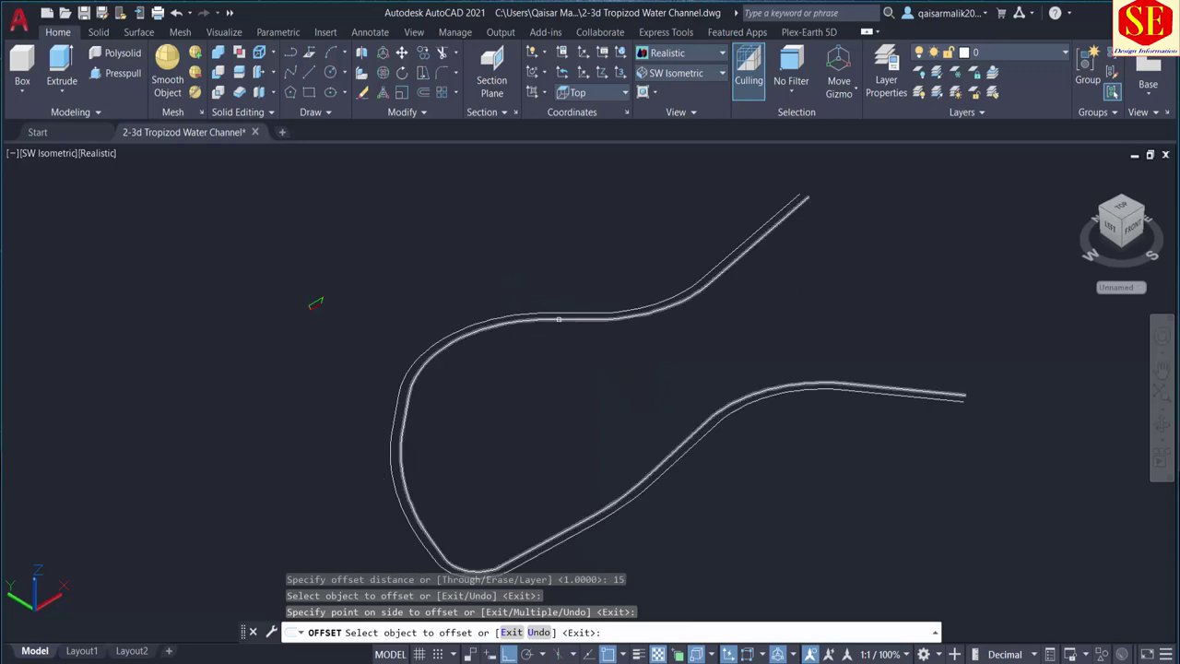
pyautogui.click(558, 321)
pyautogui.click(555, 342)
pyautogui.press('Escape')
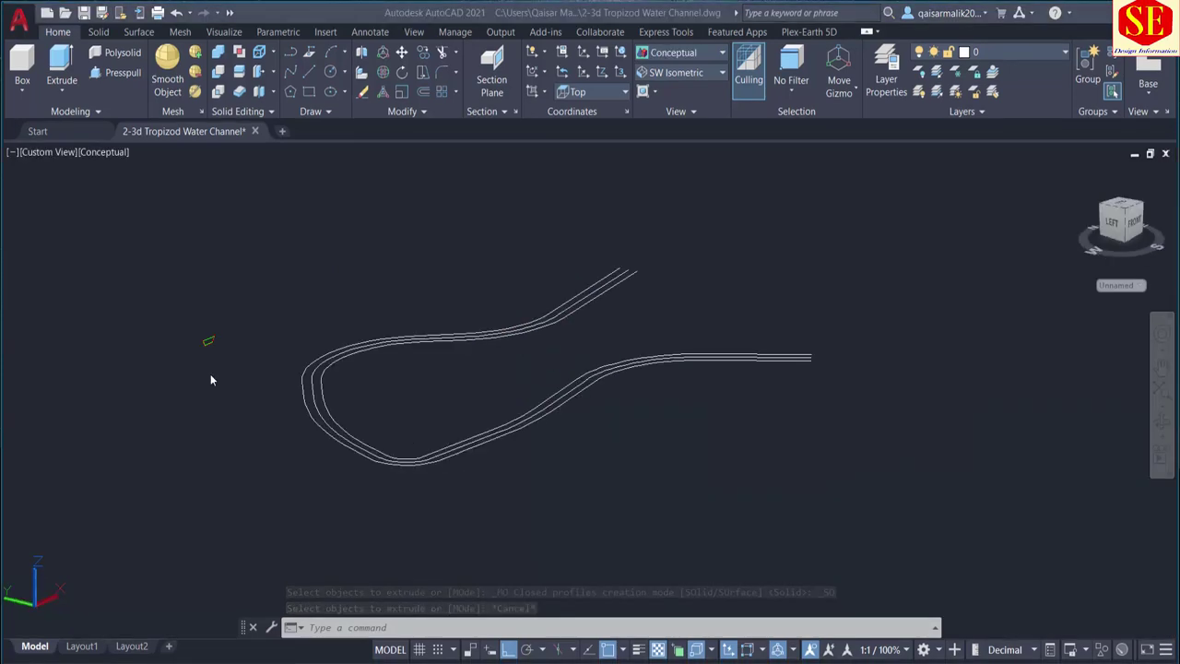
# Start the Sweep tool from the Home tab's Extrude dropdown
pyautogui.scroll(3, 210, 373)
pyautogui.scroll(-1, 526, 338)
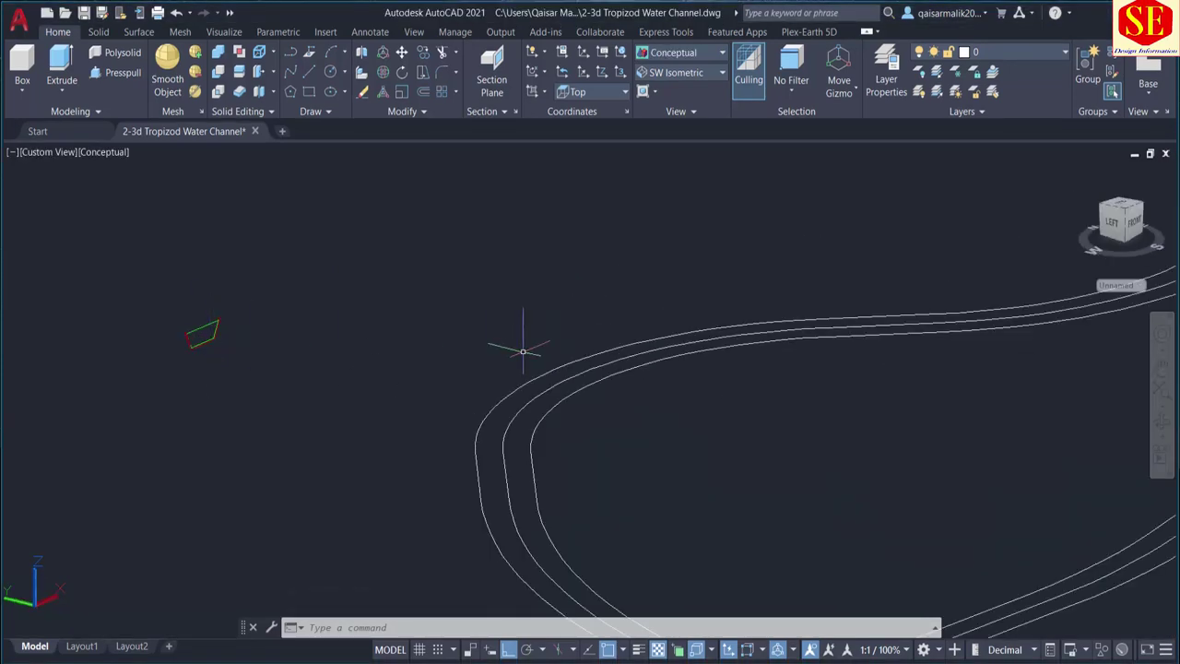
pyautogui.scroll(-3, 731, 329)
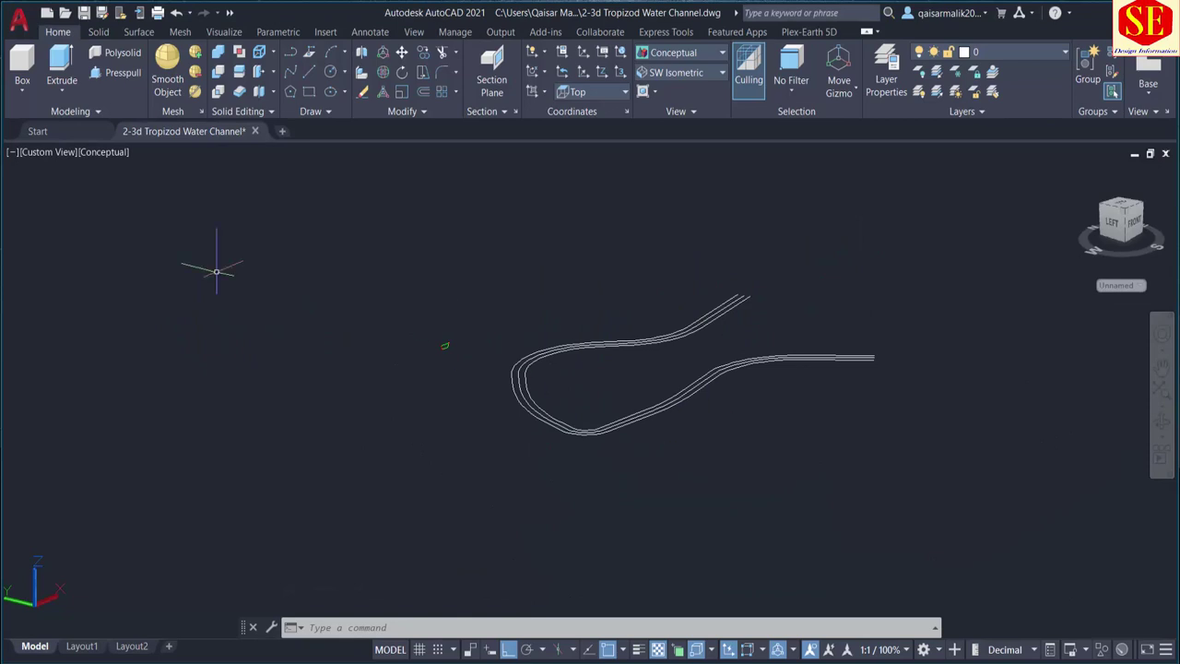
pyautogui.click(62, 89)
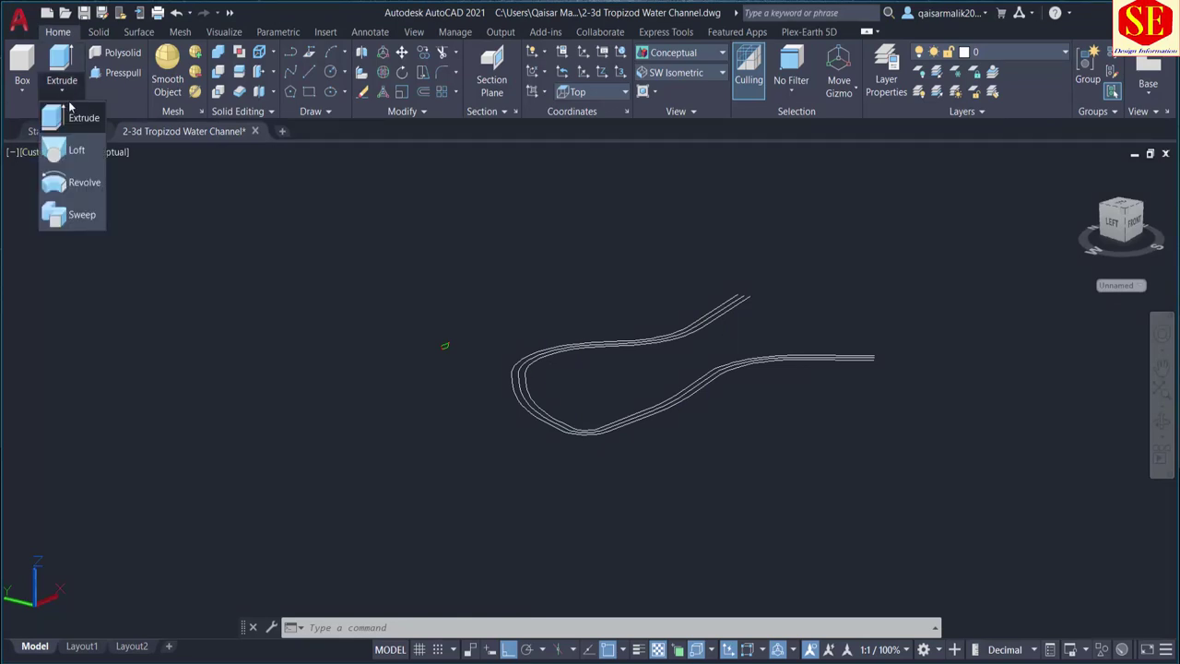
pyautogui.click(83, 218)
# Select the trapezoid profile to sweep and set alignment to perpendicular (Yes)
pyautogui.scroll(5, 445, 391)
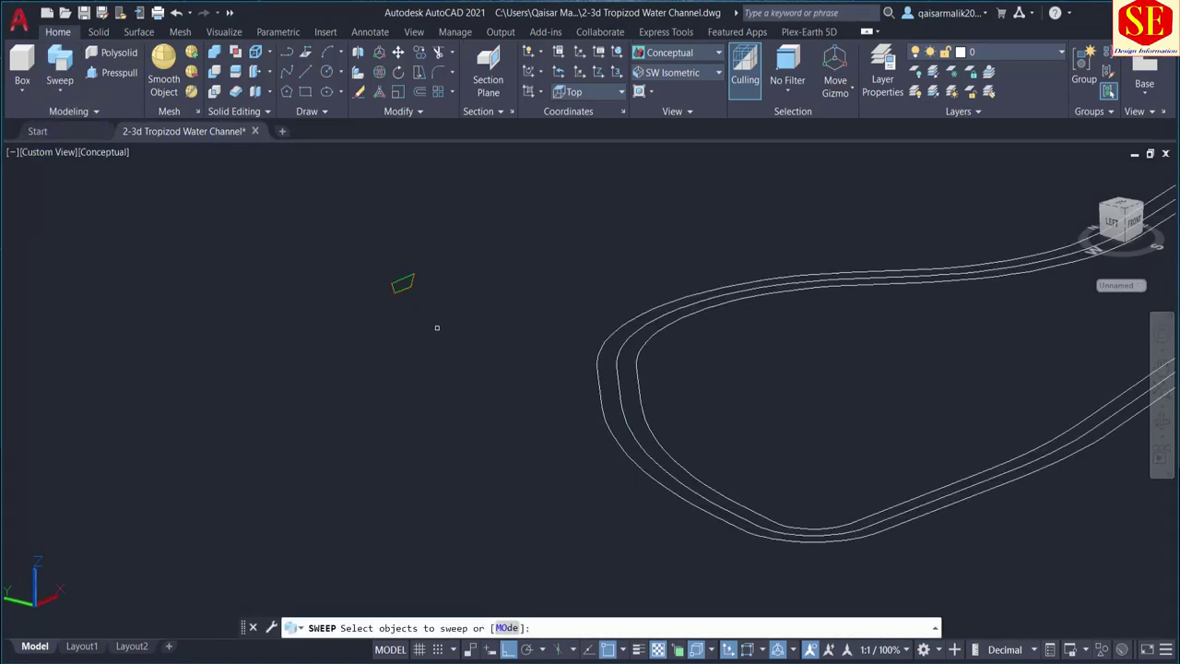
pyautogui.scroll(5, 434, 327)
pyautogui.click(406, 286)
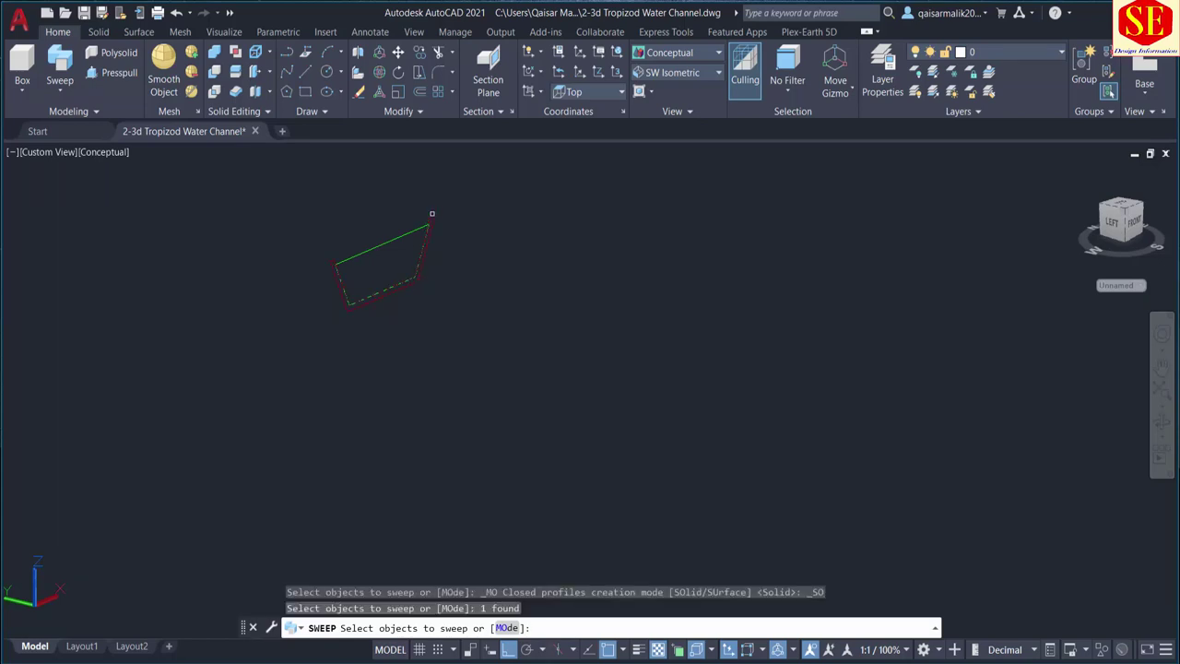
pyautogui.scroll(-5, 411, 251)
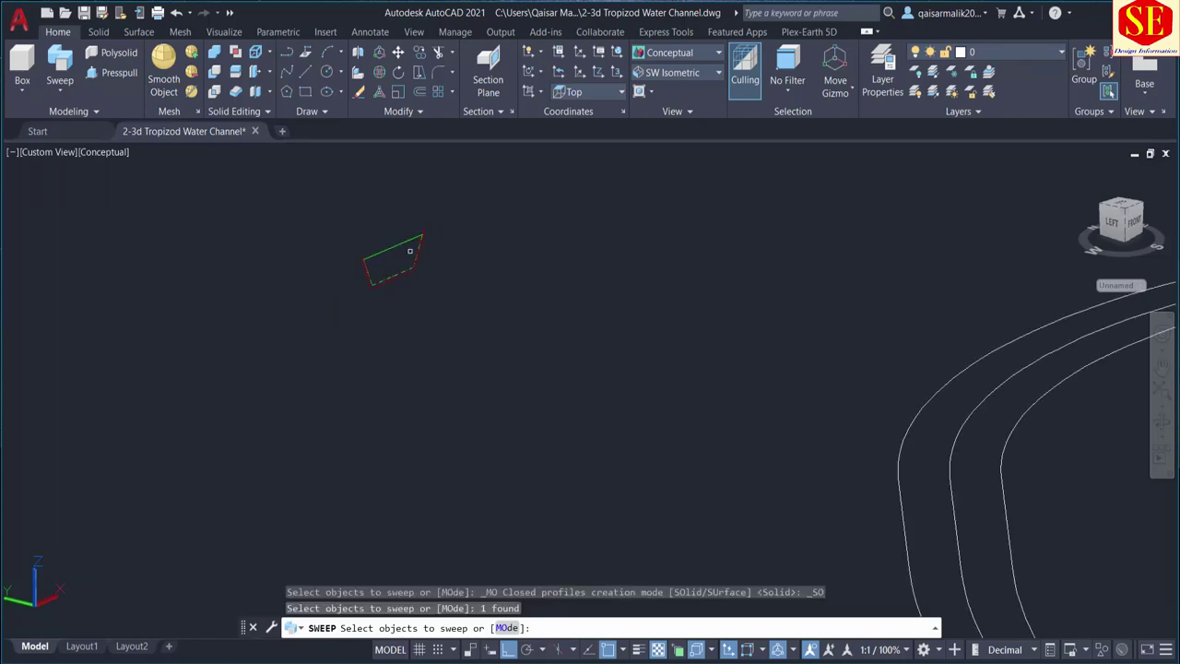
pyautogui.scroll(-3, 427, 259)
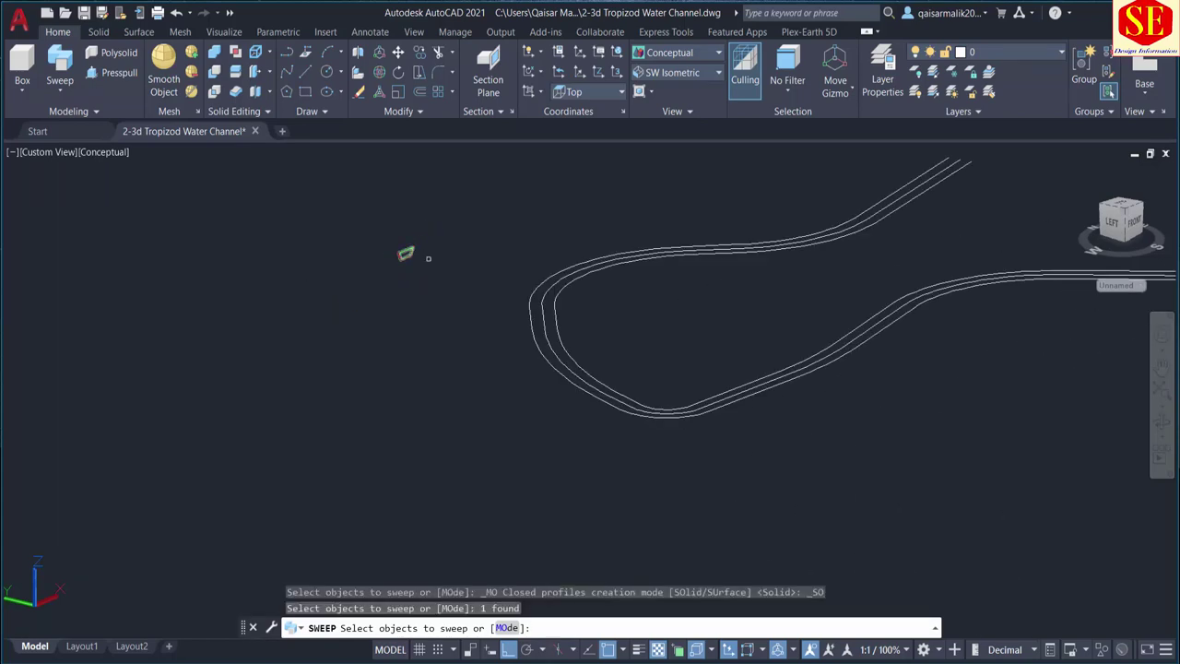
pyautogui.rightClick(397, 335)
pyautogui.click(424, 345)
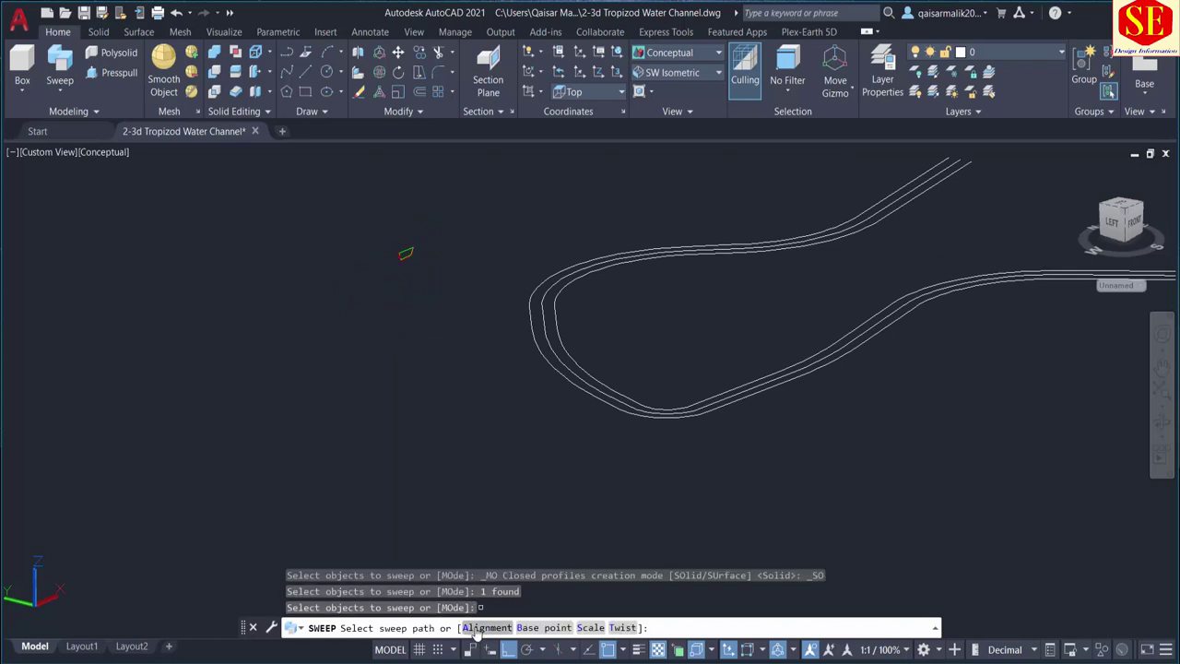
pyautogui.click(475, 628)
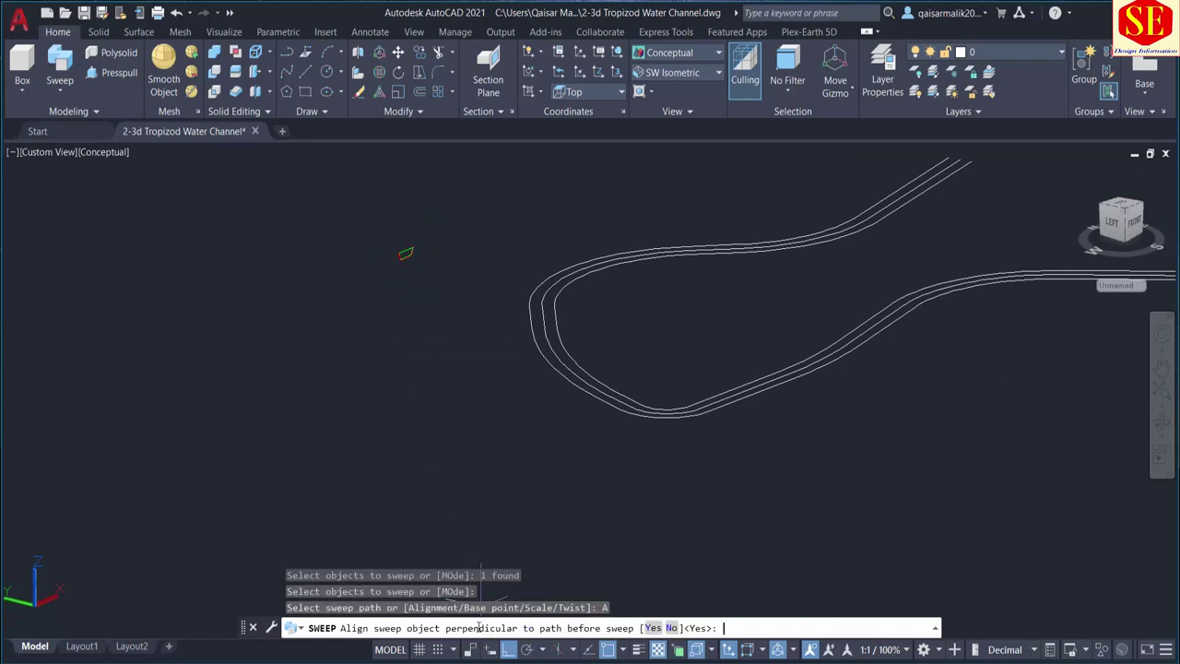
pyautogui.click(652, 627)
pyautogui.click(555, 312)
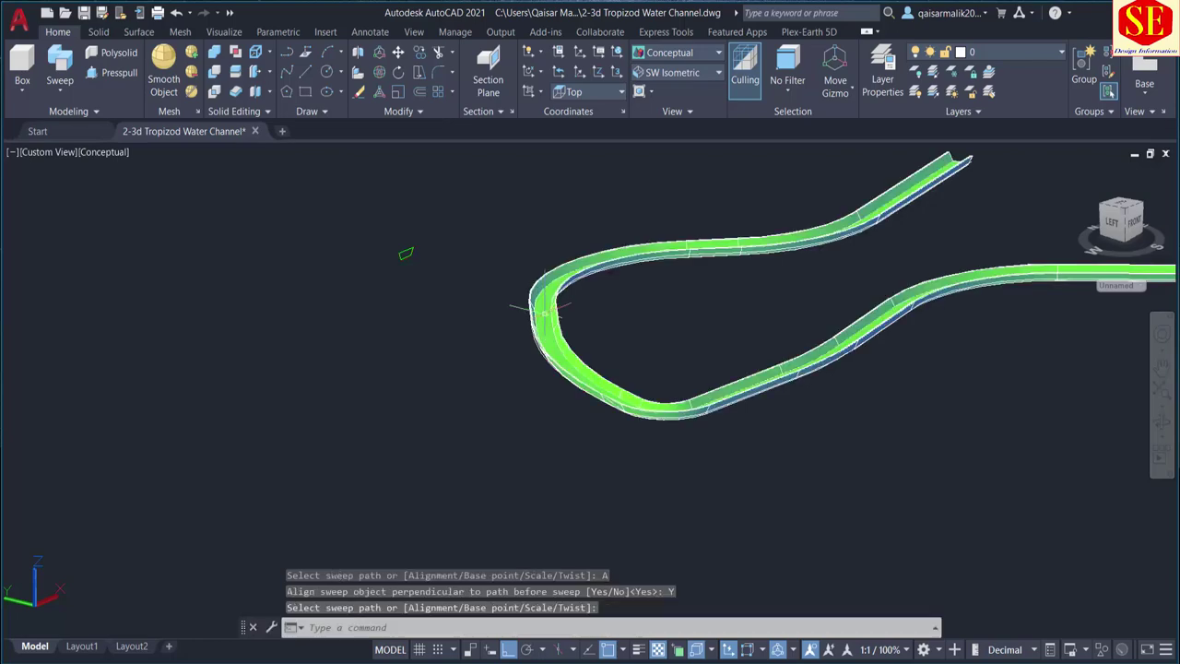
pyautogui.moveTo(555, 312); pyautogui.dragTo(294, 377, button='middle')
pyautogui.scroll(5, 691, 222)
pyautogui.scroll(3, 690, 212)
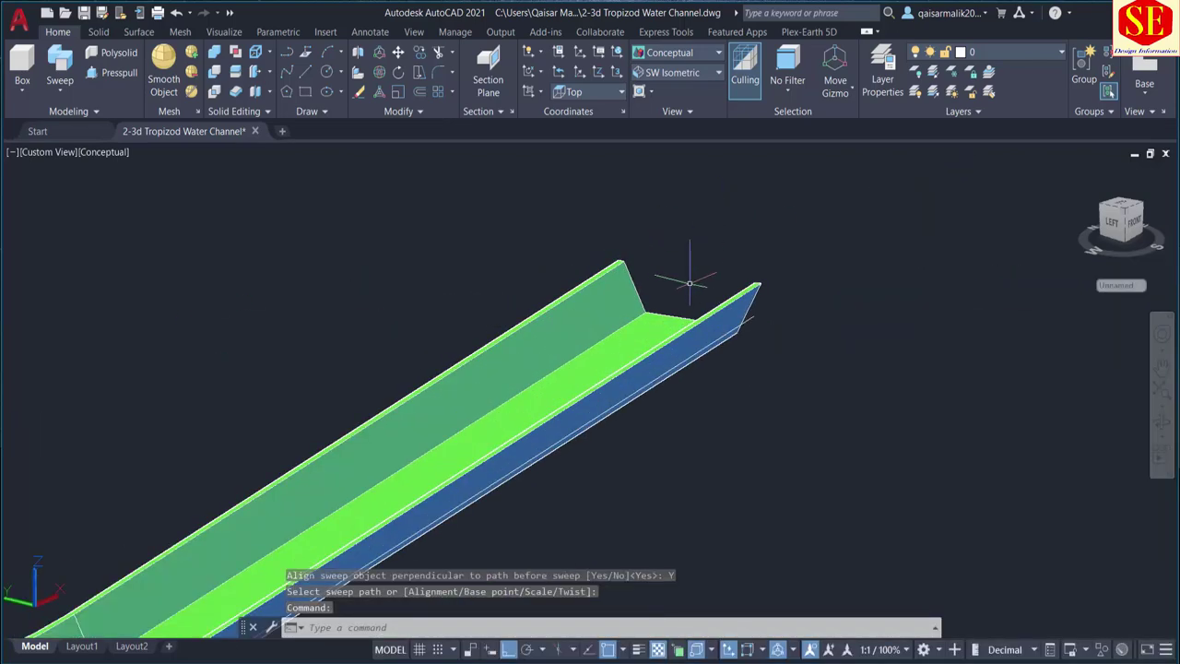
pyautogui.scroll(-3, 767, 298)
pyautogui.scroll(-3, 733, 286)
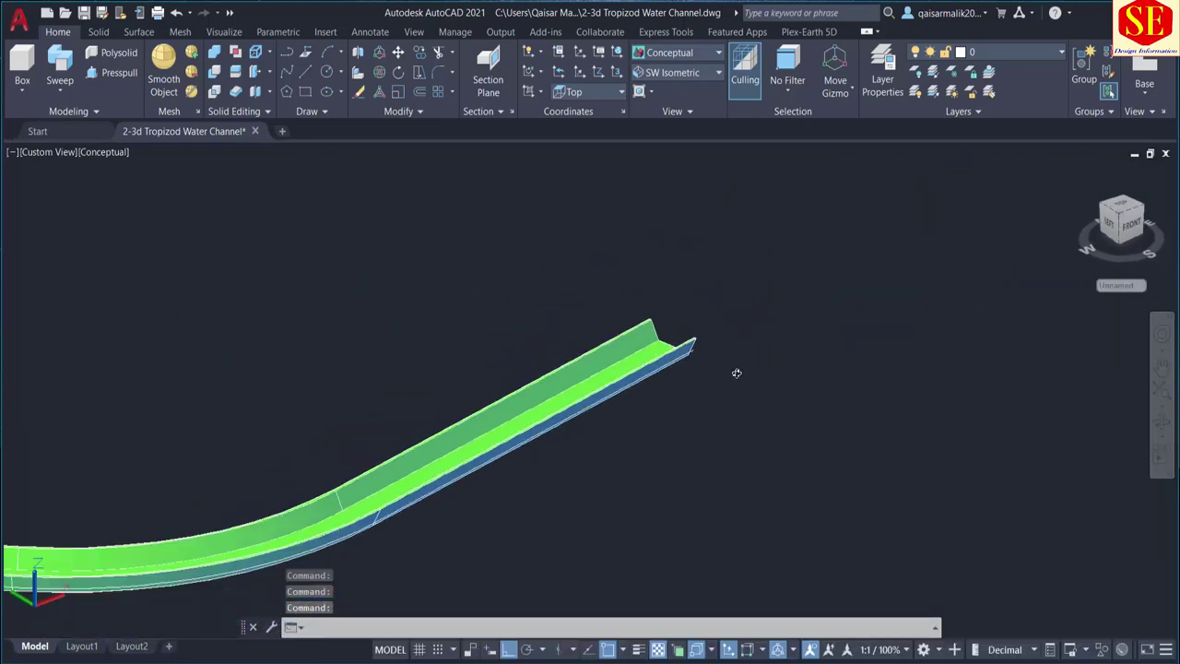
pyautogui.moveTo(735, 369)
pyautogui.keyDown('shift'); pyautogui.mouseDown(button='middle')
pyautogui.moveTo(626, 441)
pyautogui.moveTo(618, 350)
pyautogui.mouseUp(button='middle'); pyautogui.keyUp('shift')
pyautogui.scroll(-3, 566, 342)
pyautogui.scroll(2, 479, 373)
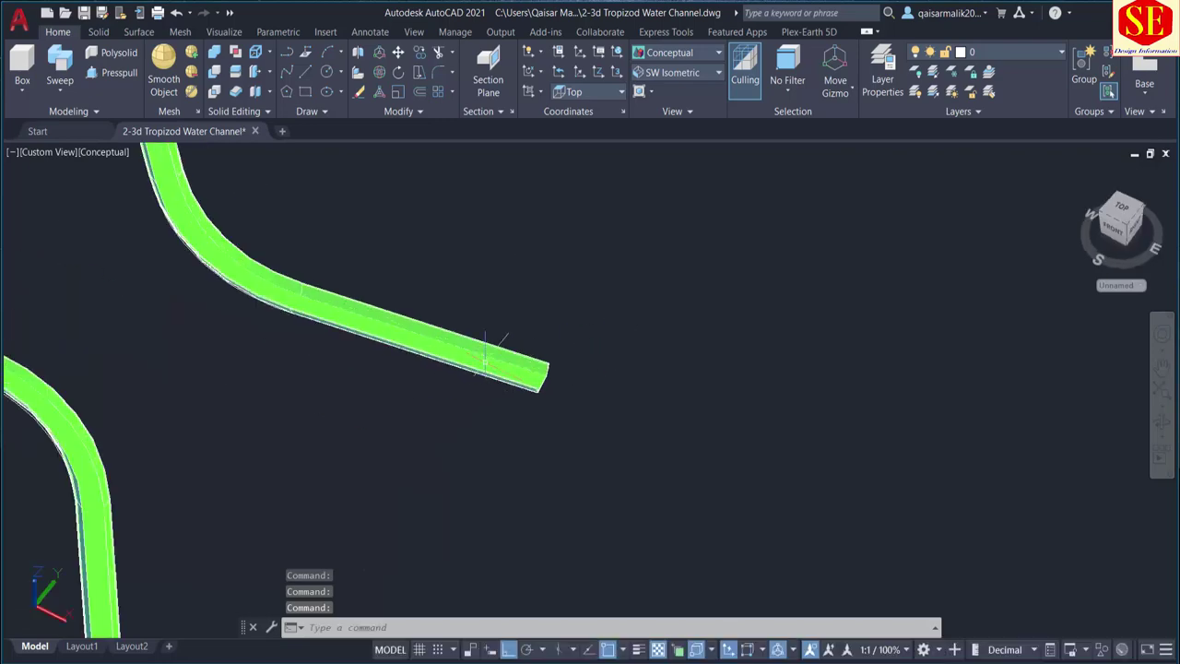
pyautogui.scroll(4, 470, 364)
pyautogui.keyDown('shift'); pyautogui.moveTo(470, 362); pyautogui.dragTo(547, 447, button='middle'); pyautogui.keyUp('shift')
pyautogui.scroll(-3, 548, 448)
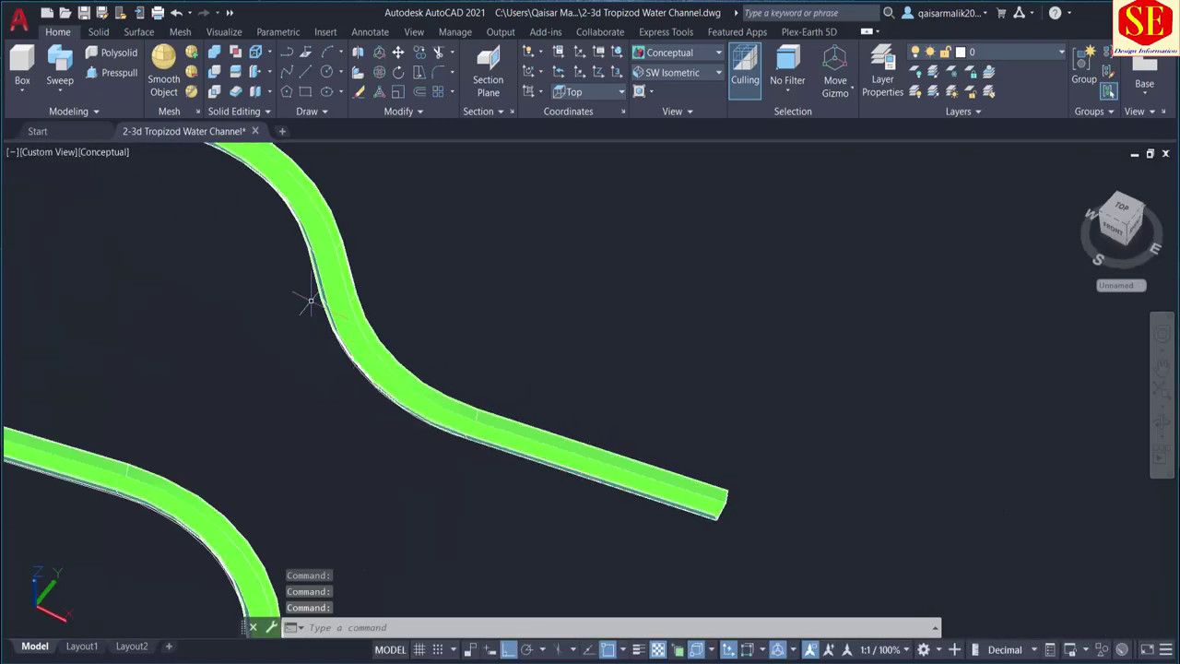
pyautogui.scroll(3, 307, 298)
pyautogui.scroll(-3, 245, 295)
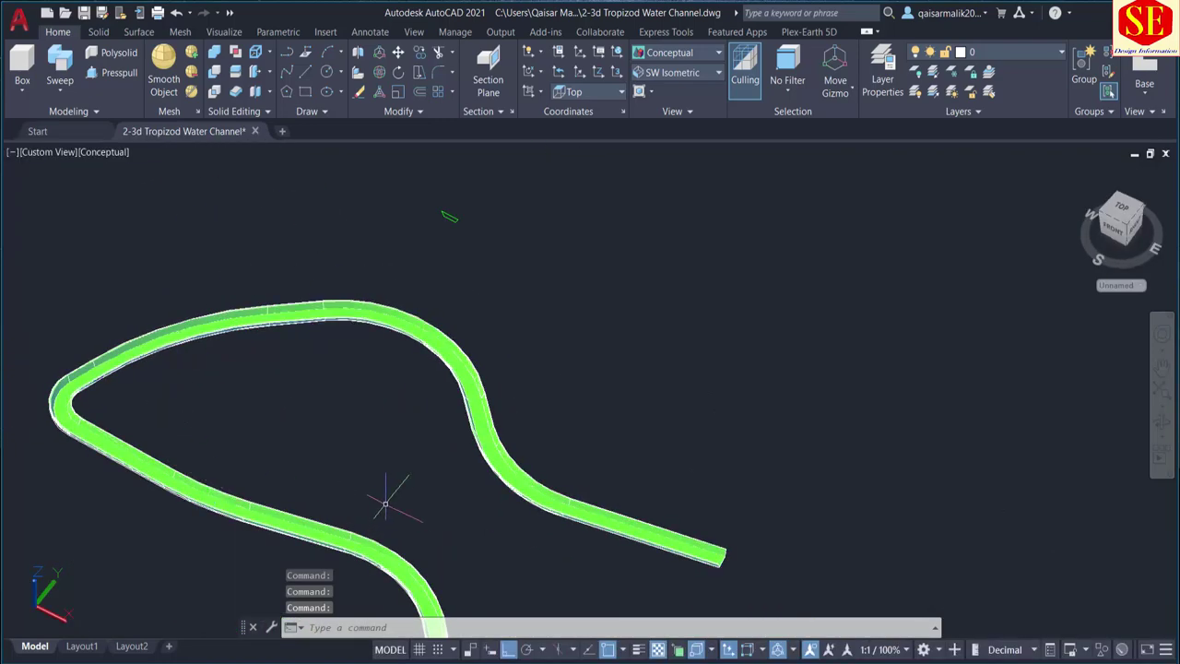
pyautogui.scroll(3, 390, 489)
pyautogui.scroll(2, 574, 363)
pyautogui.scroll(-4, 607, 409)
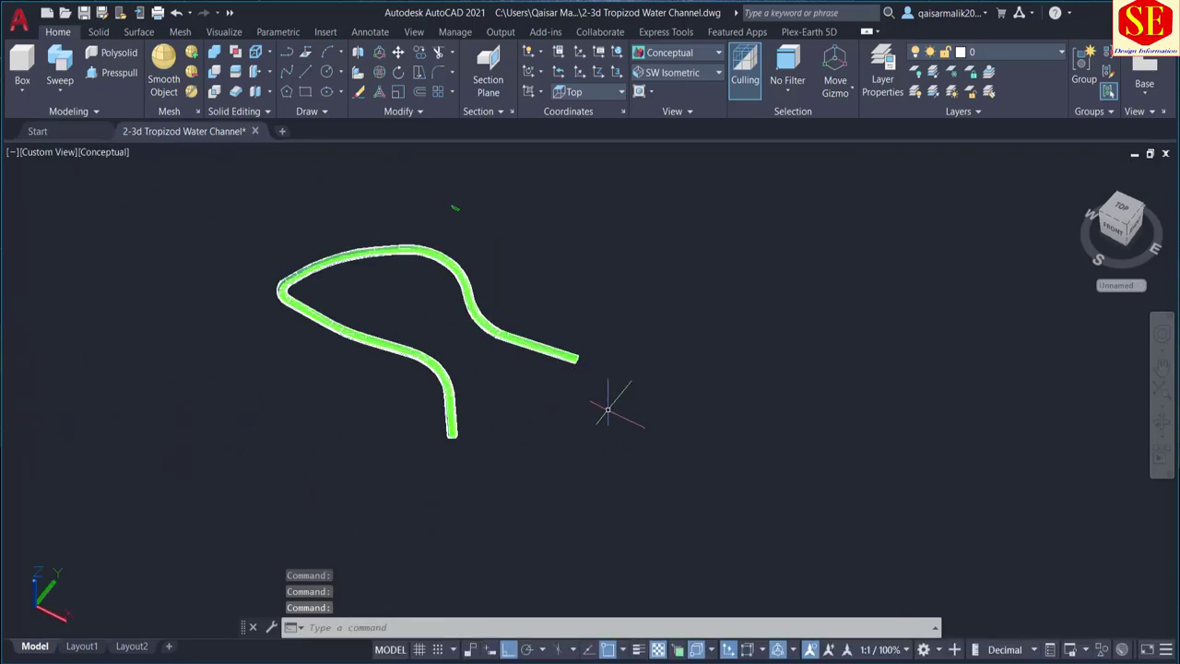
# Undo five times with U, removing the earlier swept channel solid
pyautogui.write('u')
pyautogui.press('Return')
pyautogui.write('u')
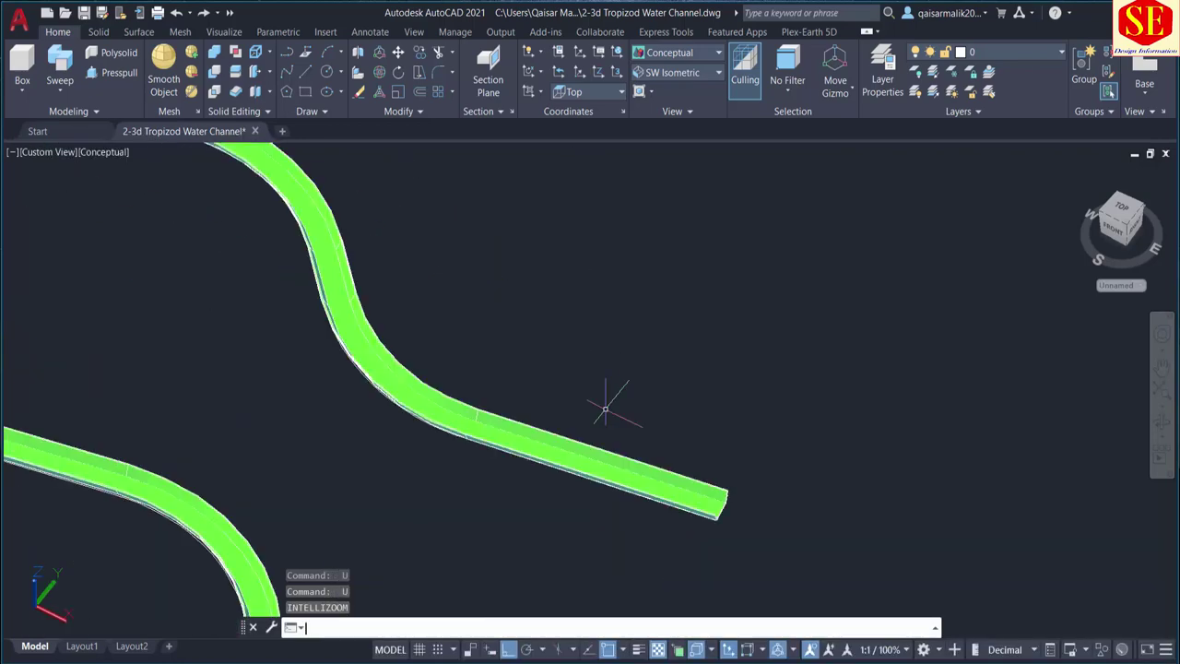
pyautogui.press('Return')
pyautogui.write('u')
pyautogui.press('Return')
pyautogui.write('u')
pyautogui.press('Return')
pyautogui.write('u')
pyautogui.press('Return')
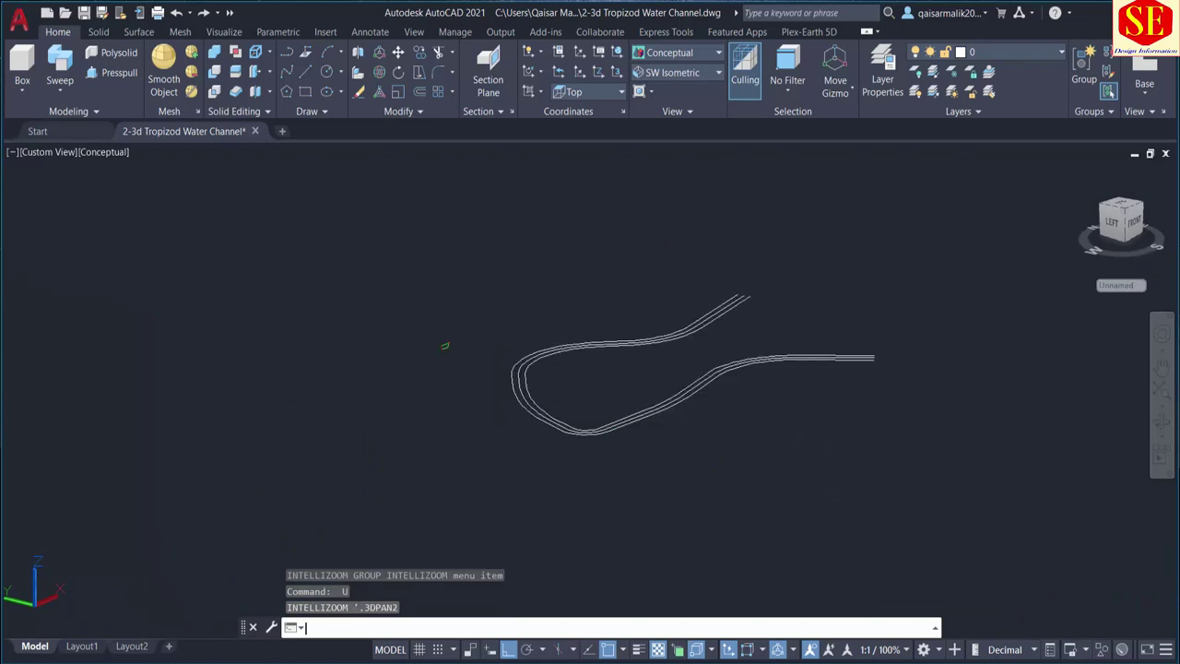
# Sweep both channel profiles along the curved path with perpendicular alignment
pyautogui.click(59, 67)
pyautogui.scroll(2, 443, 348)
pyautogui.scroll(3, 444, 348)
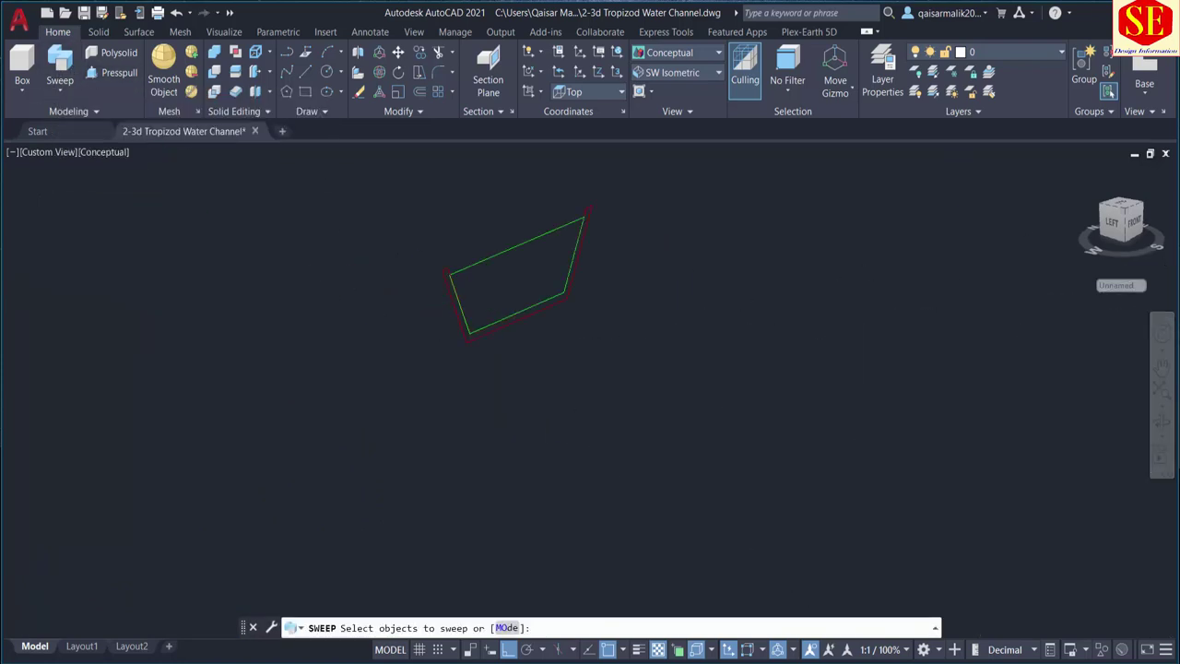
pyautogui.scroll(1, 465, 286)
pyautogui.click(469, 277)
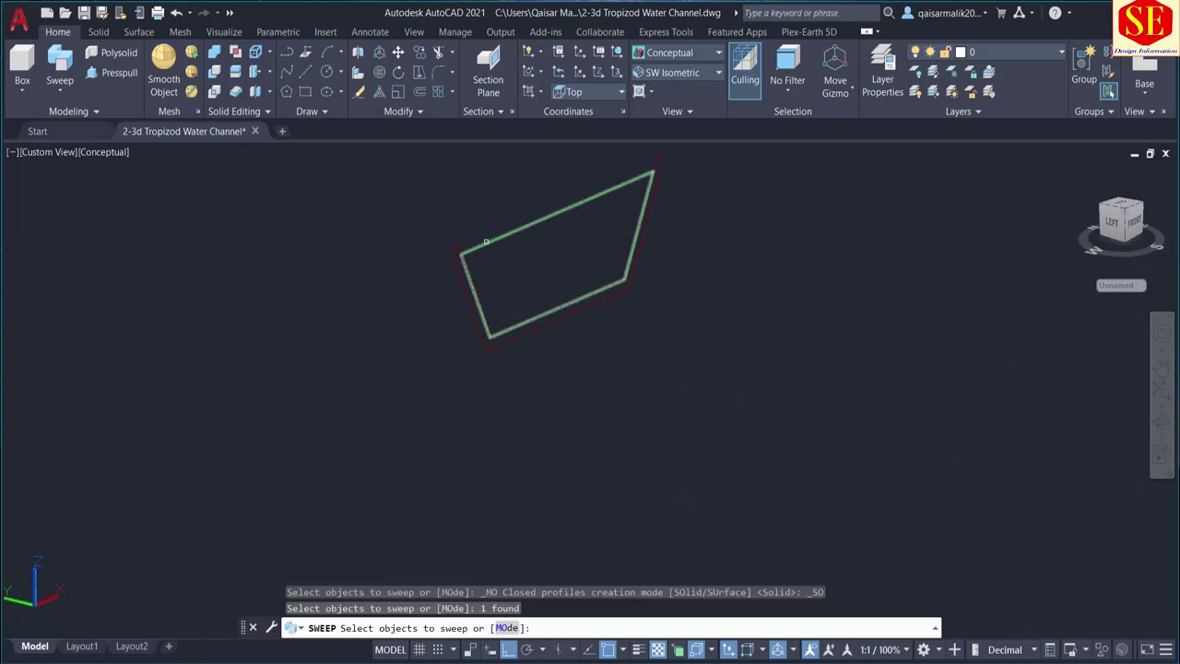
pyautogui.click(507, 233)
pyautogui.scroll(-5, 506, 233)
pyautogui.scroll(-5, 507, 230)
pyautogui.scroll(-3, 506, 226)
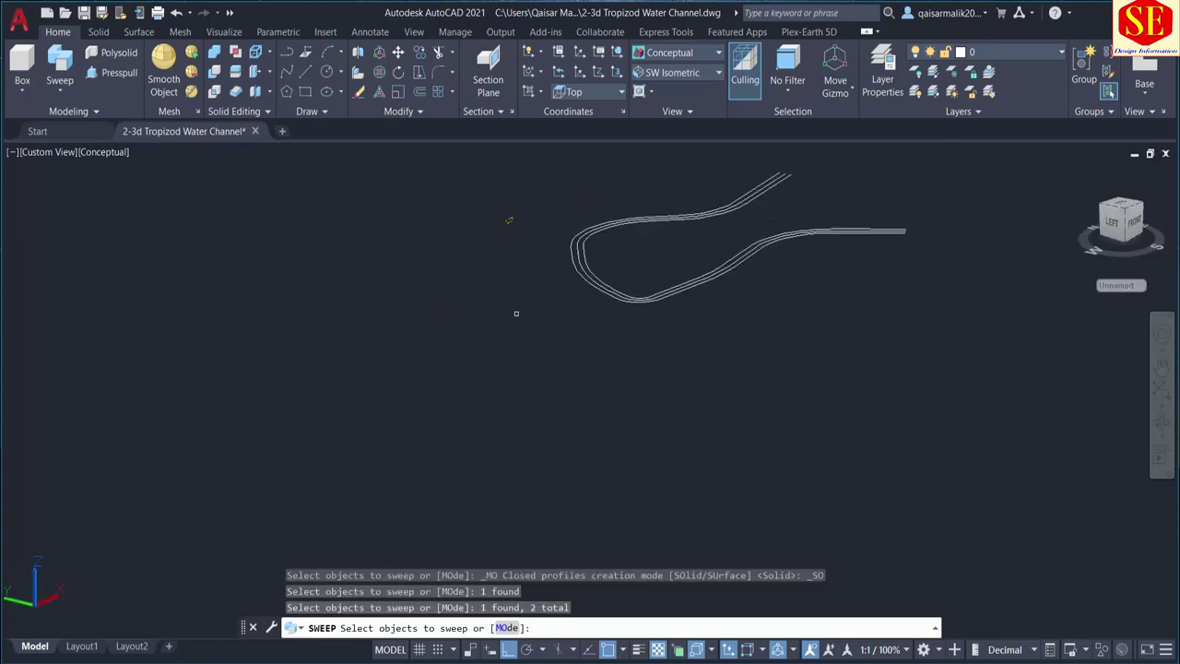
pyautogui.rightClick(518, 316)
pyautogui.click(544, 324)
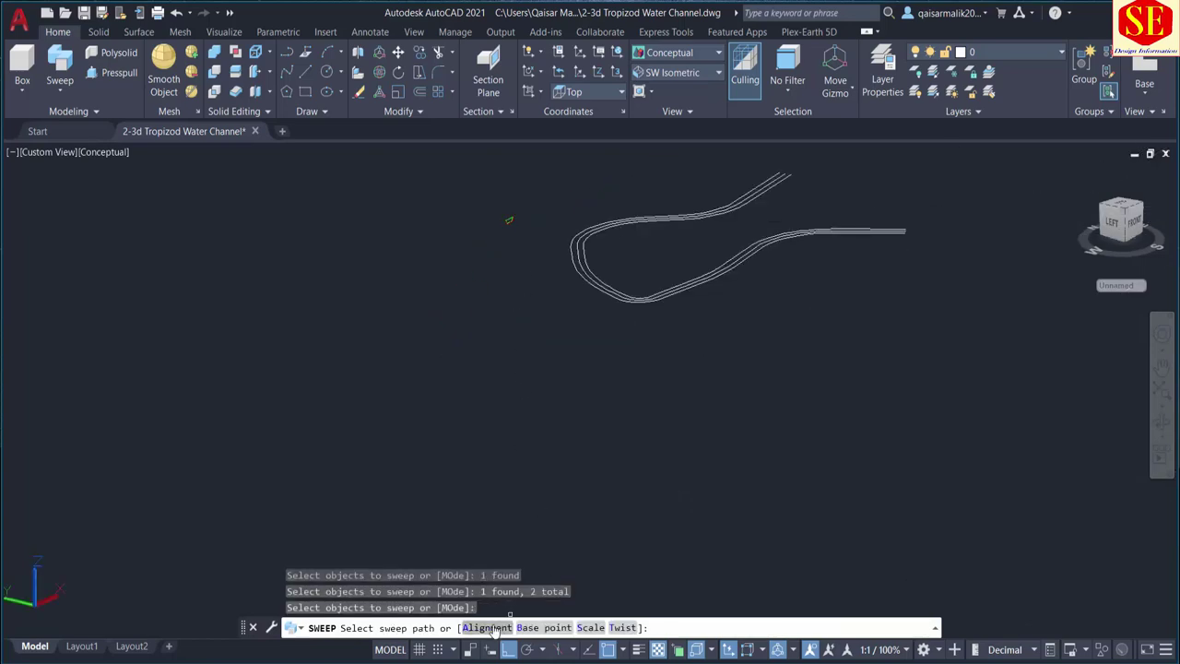
pyautogui.click(487, 627)
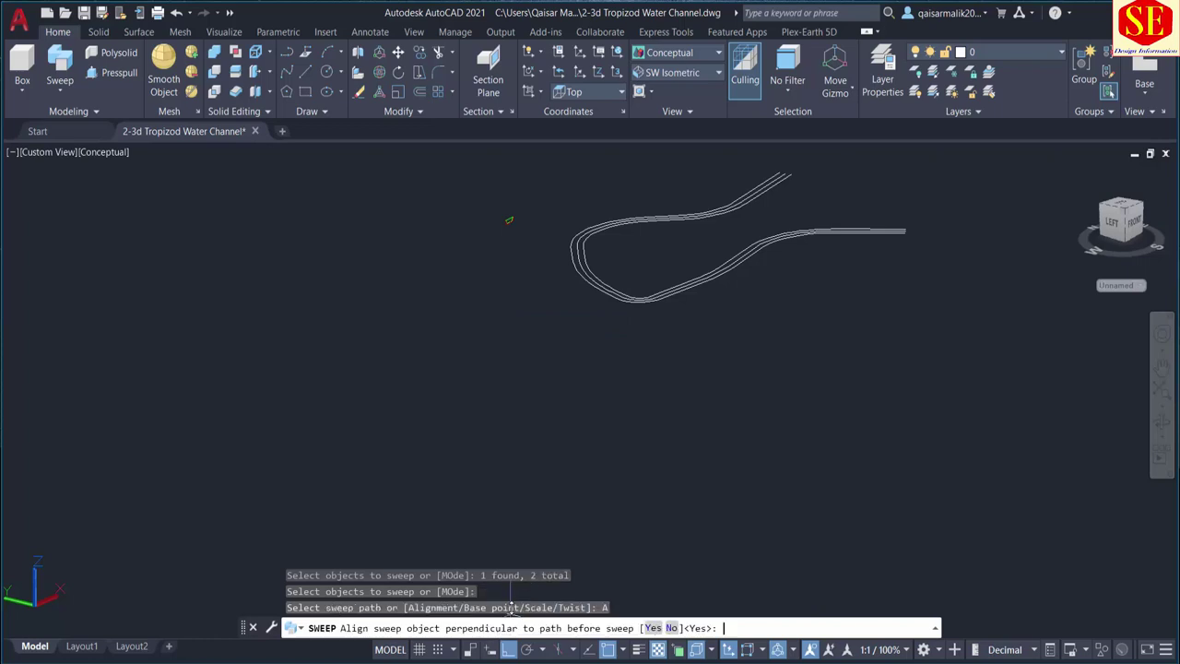
pyautogui.click(652, 627)
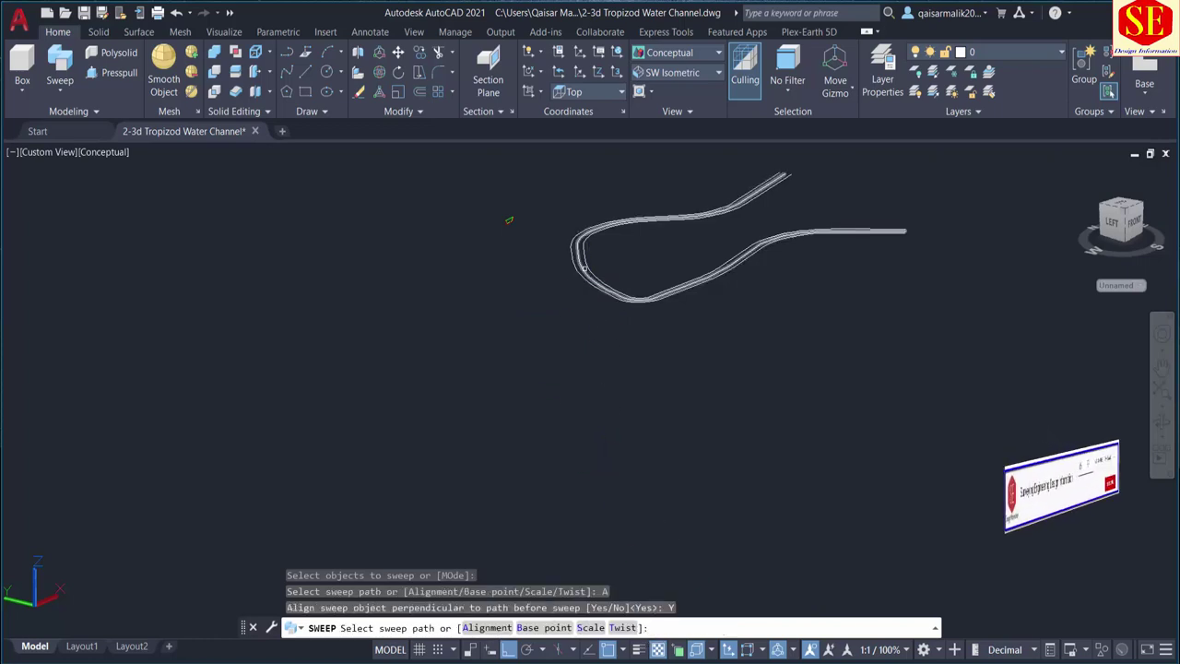
pyautogui.click(573, 251)
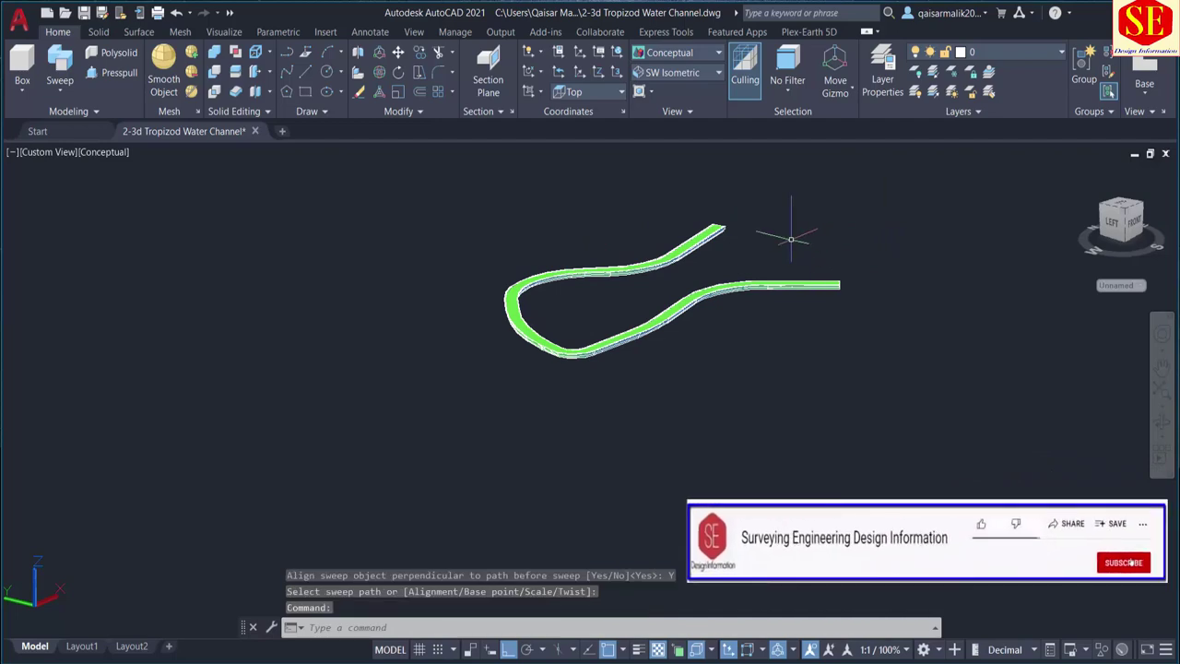
pyautogui.scroll(4, 626, 206)
pyautogui.scroll(5, 626, 299)
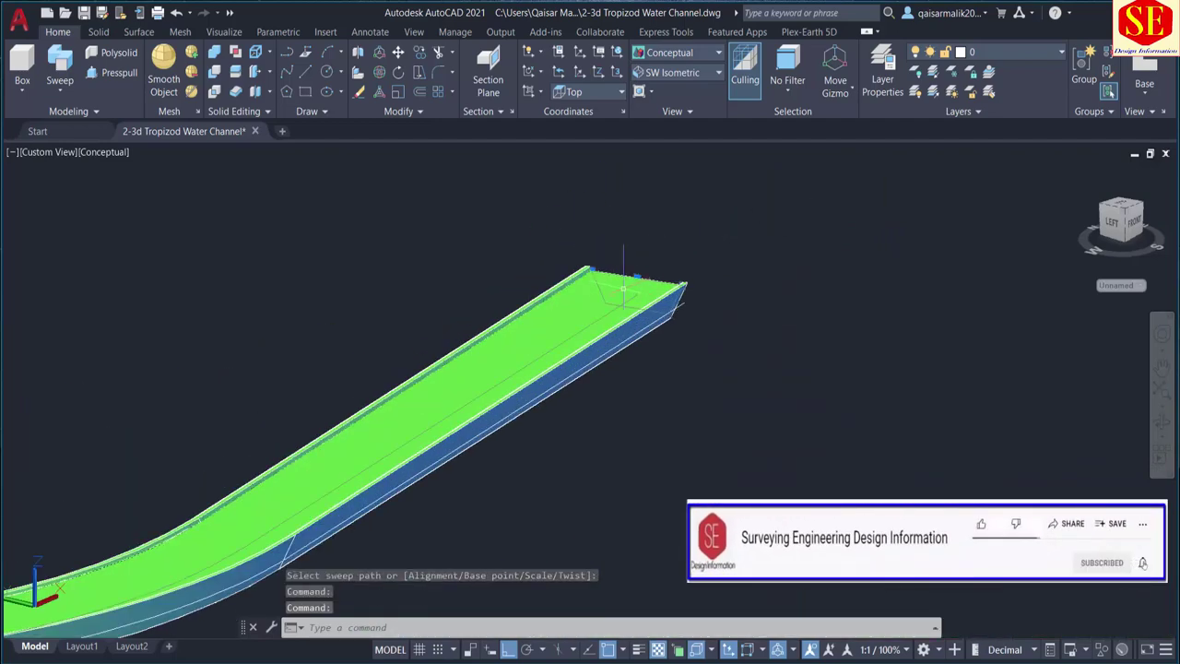
pyautogui.press('Escape')
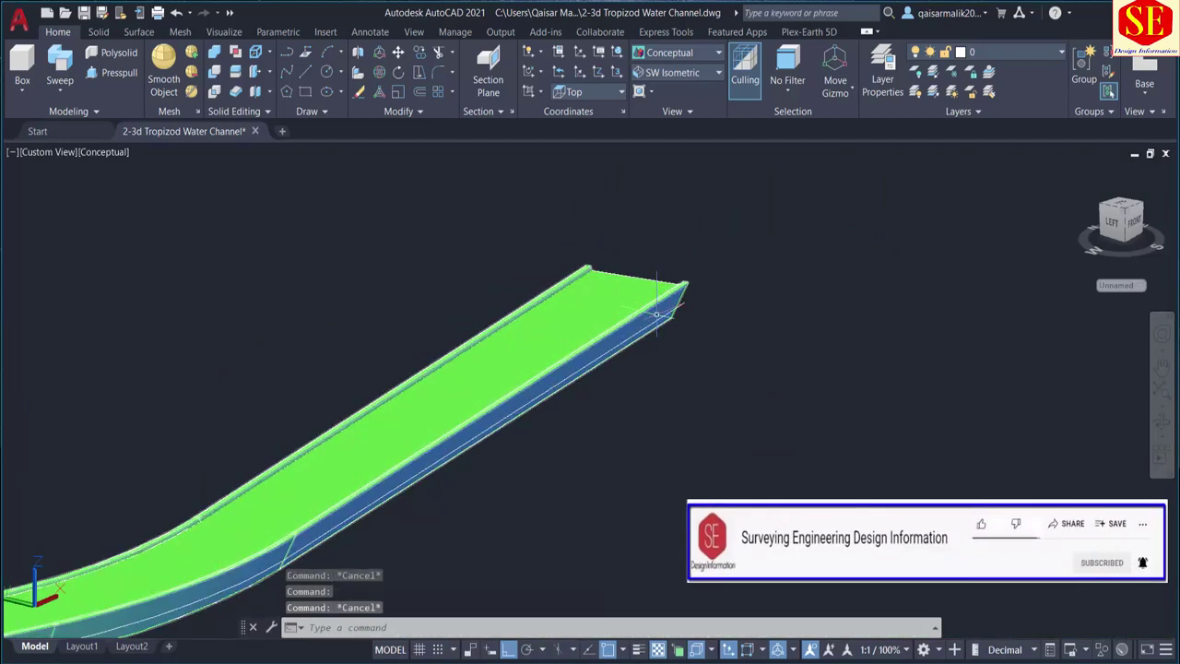
pyautogui.click(662, 305)
pyautogui.press('Escape')
pyautogui.scroll(-2, 587, 277)
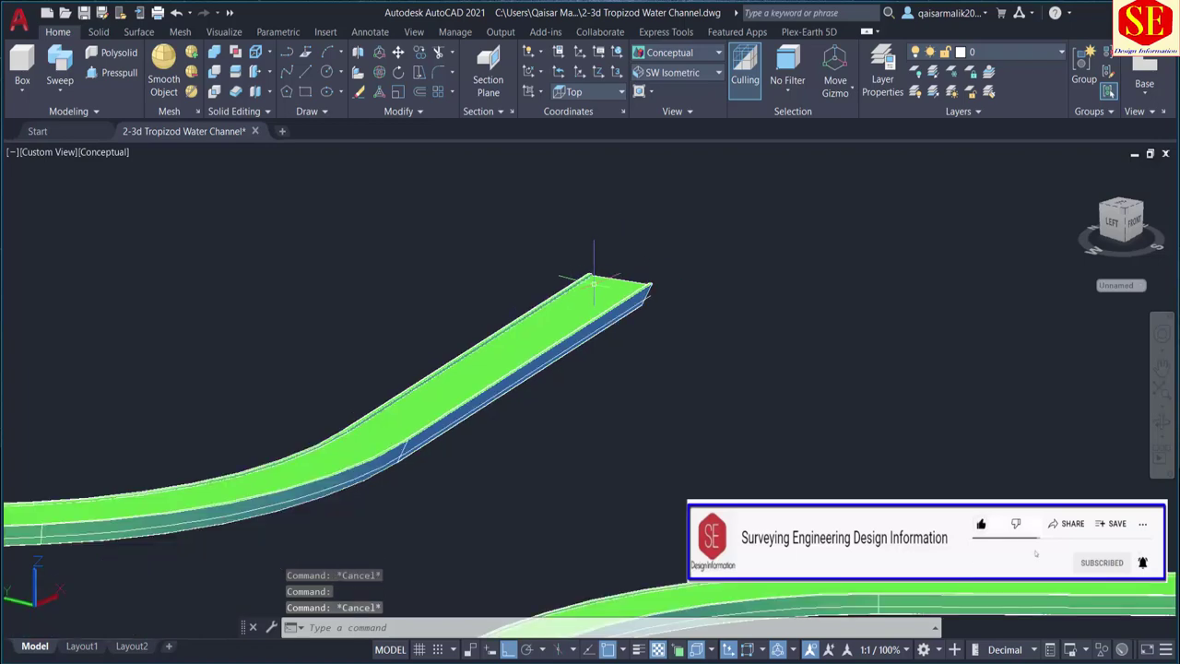
pyautogui.scroll(-2, 590, 281)
pyautogui.scroll(-2, 645, 295)
pyautogui.moveTo(687, 309)
pyautogui.keyDown('shift'); pyautogui.mouseDown(button='middle')
pyautogui.moveTo(600, 335)
pyautogui.moveTo(519, 338)
pyautogui.moveTo(380, 301)
pyautogui.mouseUp(button='middle'); pyautogui.keyUp('shift')
pyautogui.scroll(4, 655, 516)
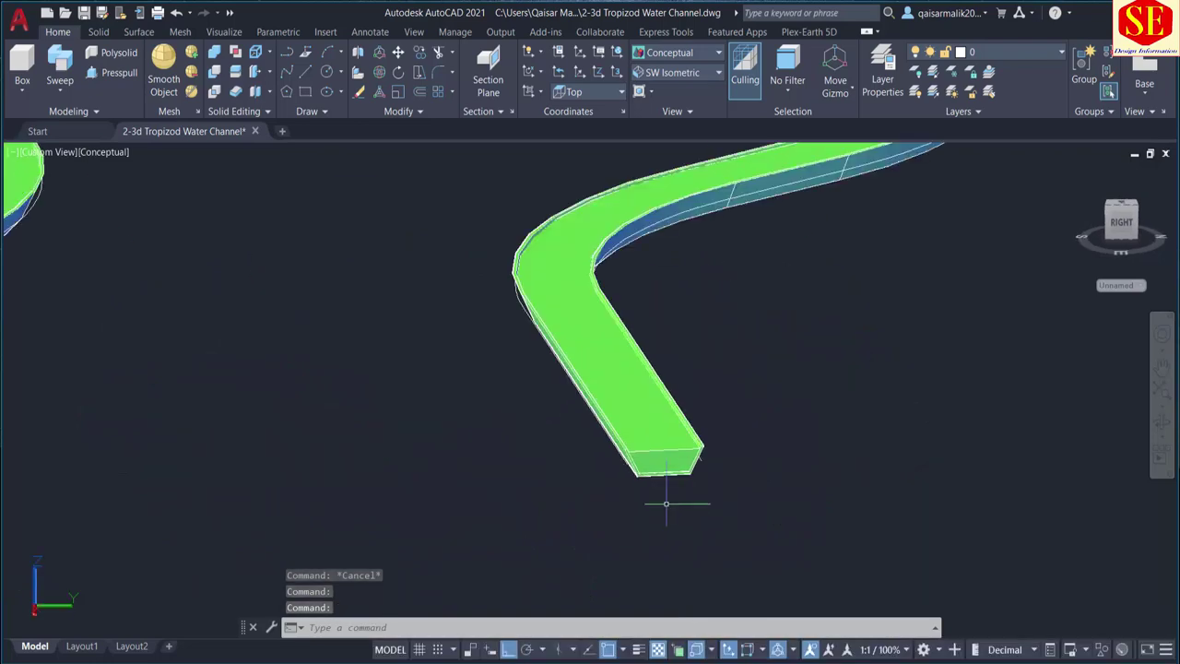
pyautogui.scroll(-3, 674, 441)
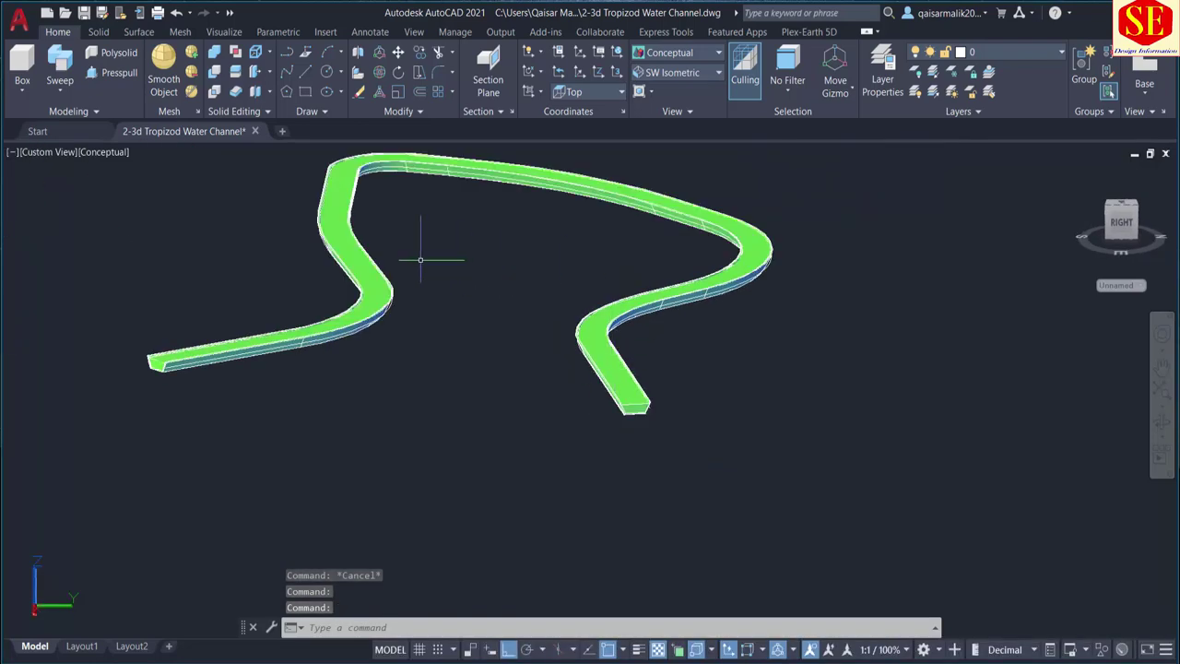
pyautogui.keyDown('shift'); pyautogui.moveTo(420, 260); pyautogui.dragTo(448, 345, button='middle'); pyautogui.keyUp('shift')
pyautogui.moveTo(429, 437)
pyautogui.keyDown('shift'); pyautogui.mouseDown(button='middle')
pyautogui.moveTo(434, 455)
pyautogui.moveTo(513, 455)
pyautogui.mouseUp(button='middle'); pyautogui.keyUp('shift')
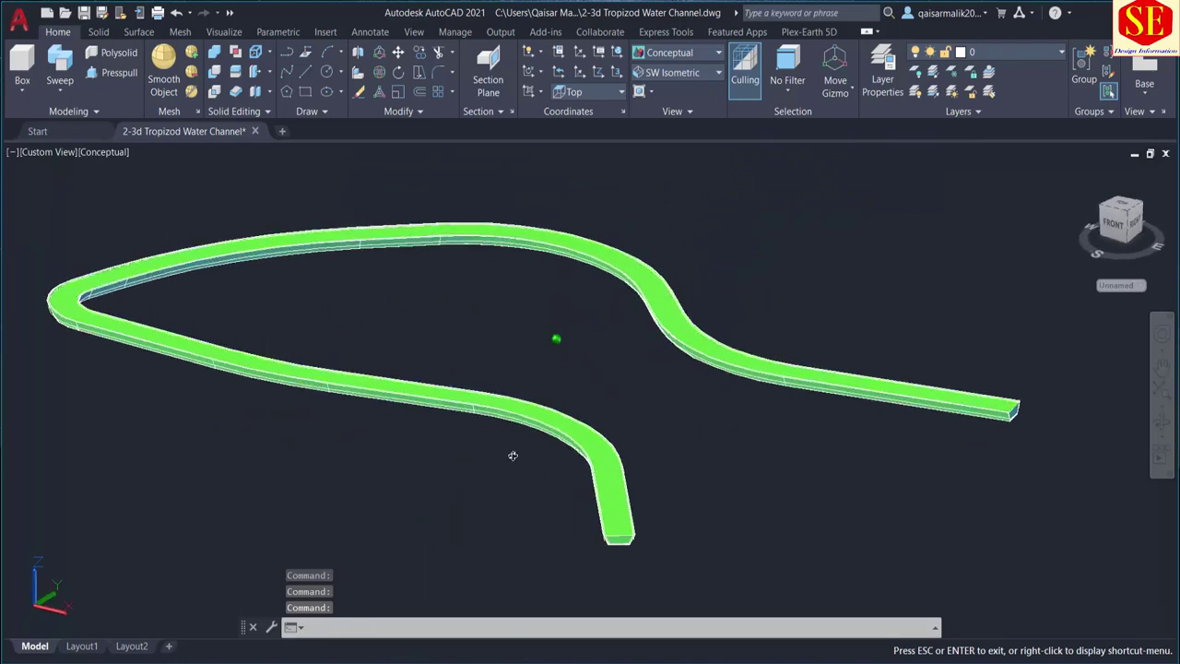
pyautogui.scroll(-2, 391, 299)
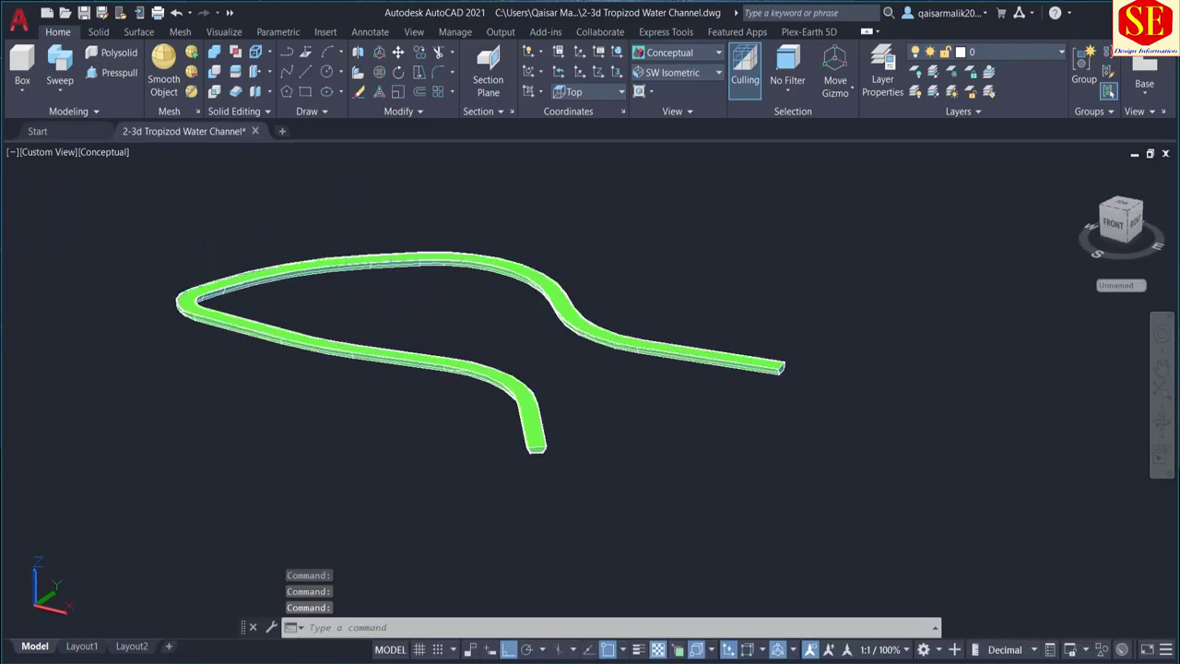
pyautogui.moveTo(390, 298)
pyautogui.keyDown('shift'); pyautogui.mouseDown(button='middle')
pyautogui.moveTo(363, 341)
pyautogui.moveTo(10, 213)
pyautogui.mouseUp(button='middle'); pyautogui.keyUp('shift')
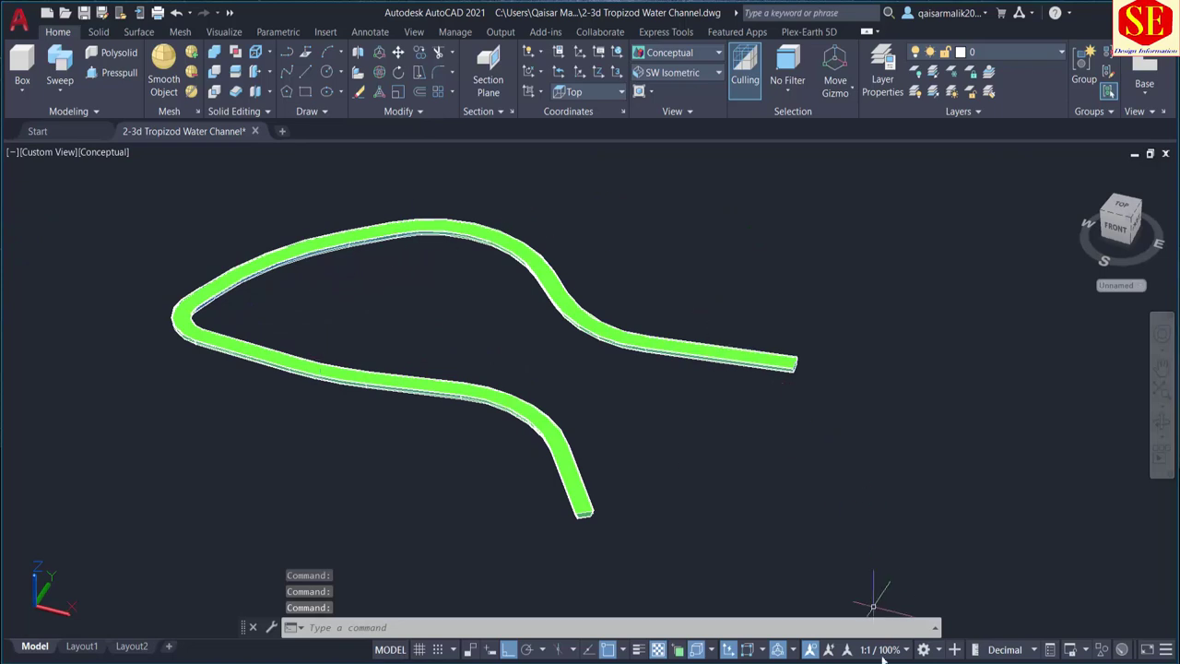
pyautogui.scroll(2, 785, 371)
pyautogui.scroll(2, 793, 361)
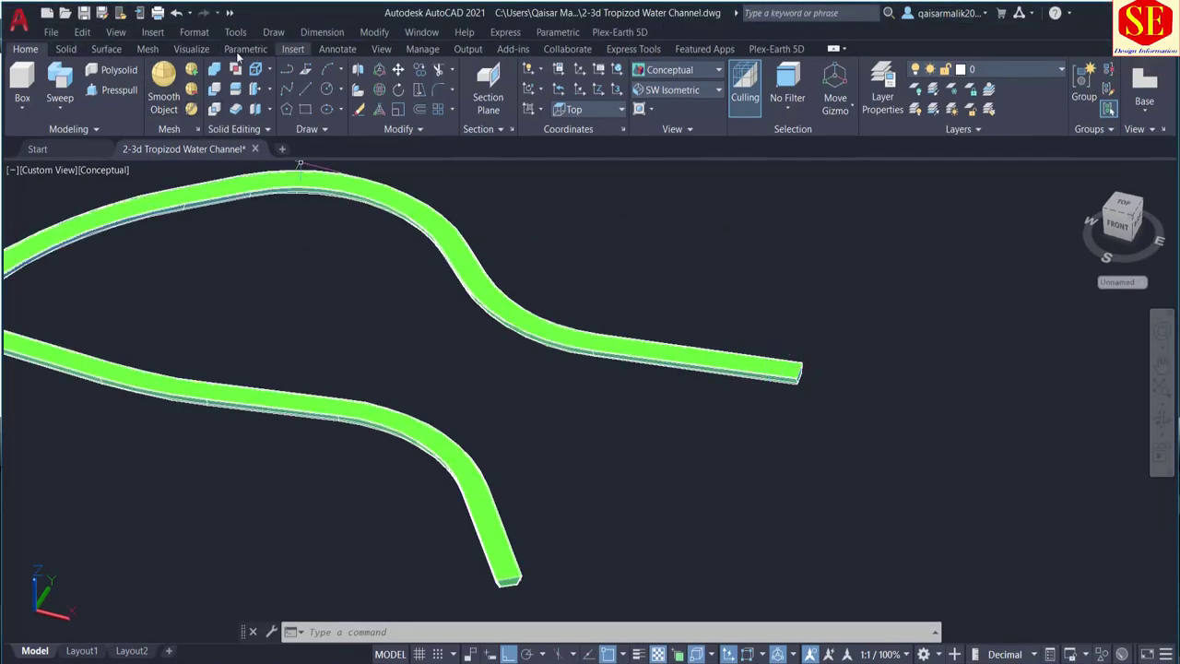
# Open the Materials Browser from the Visualize tab and list the Autodesk Library's Concrete materials
pyautogui.click(204, 52)
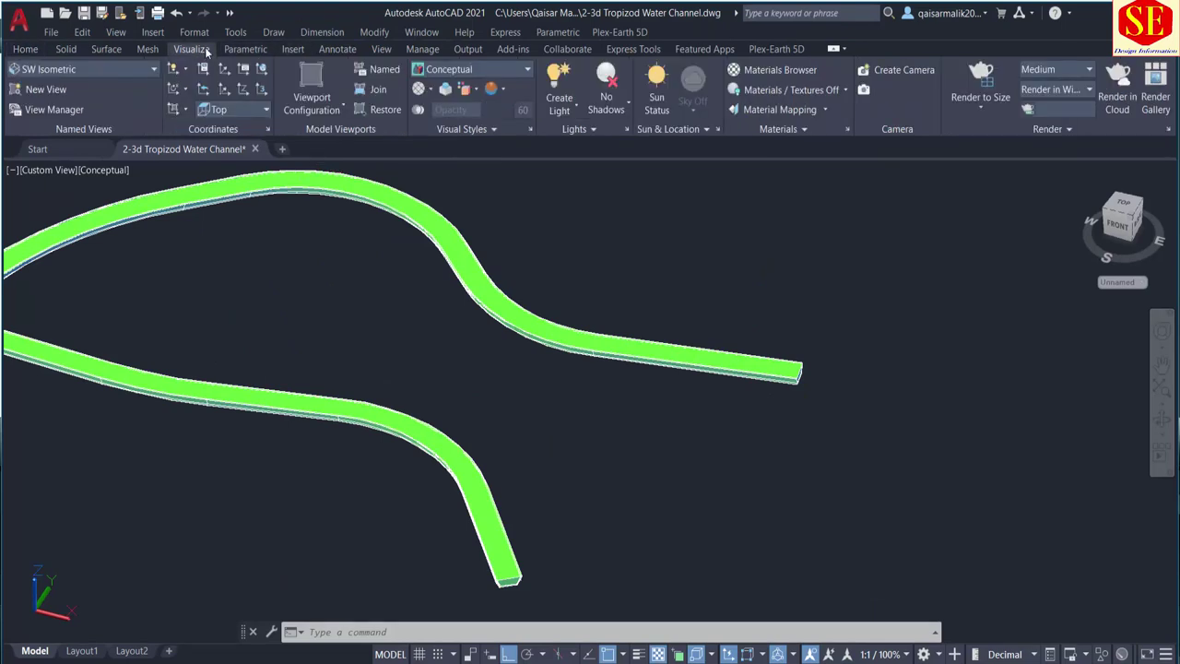
pyautogui.click(756, 71)
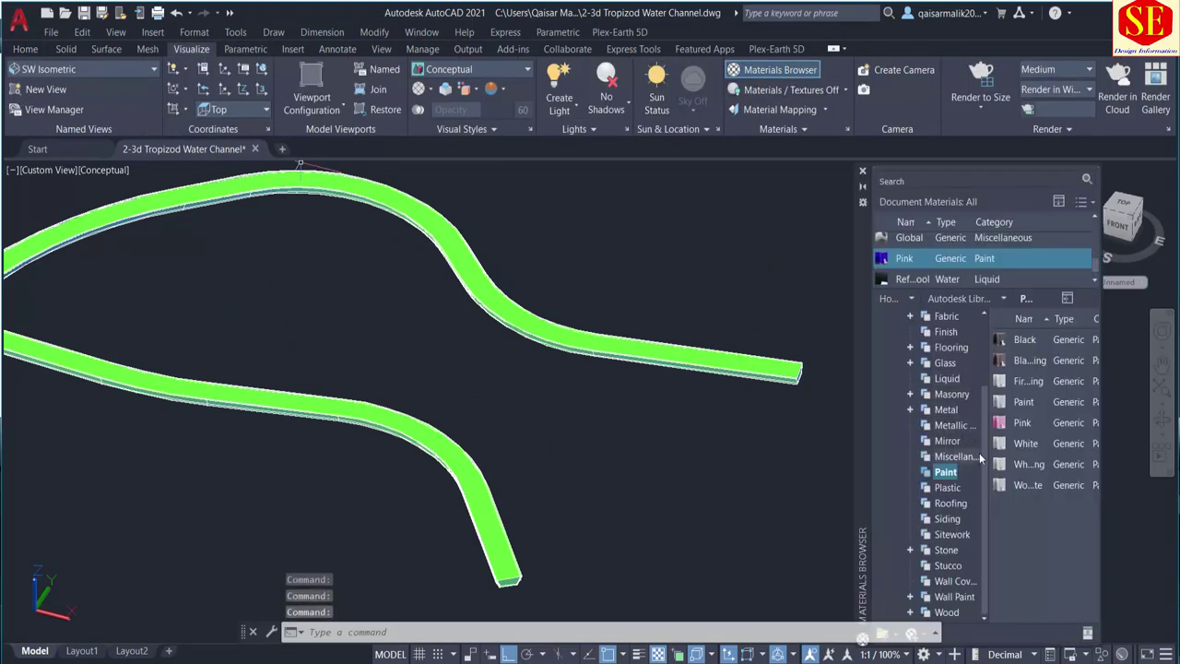
pyautogui.scroll(3, 981, 458)
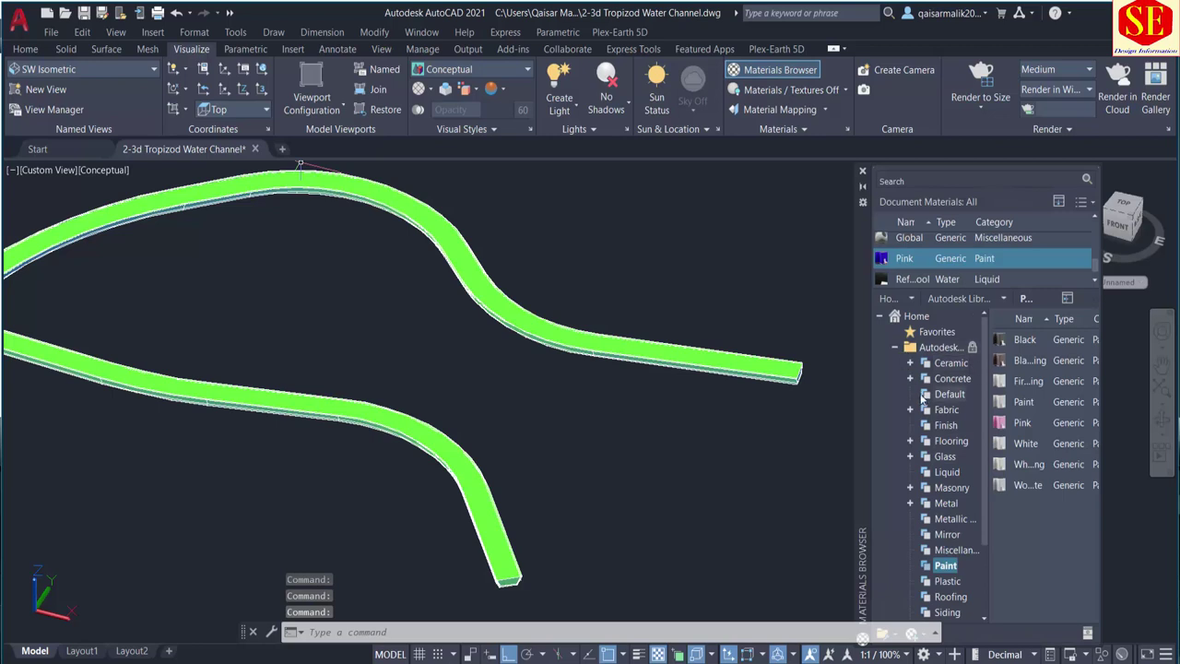
pyautogui.click(894, 346)
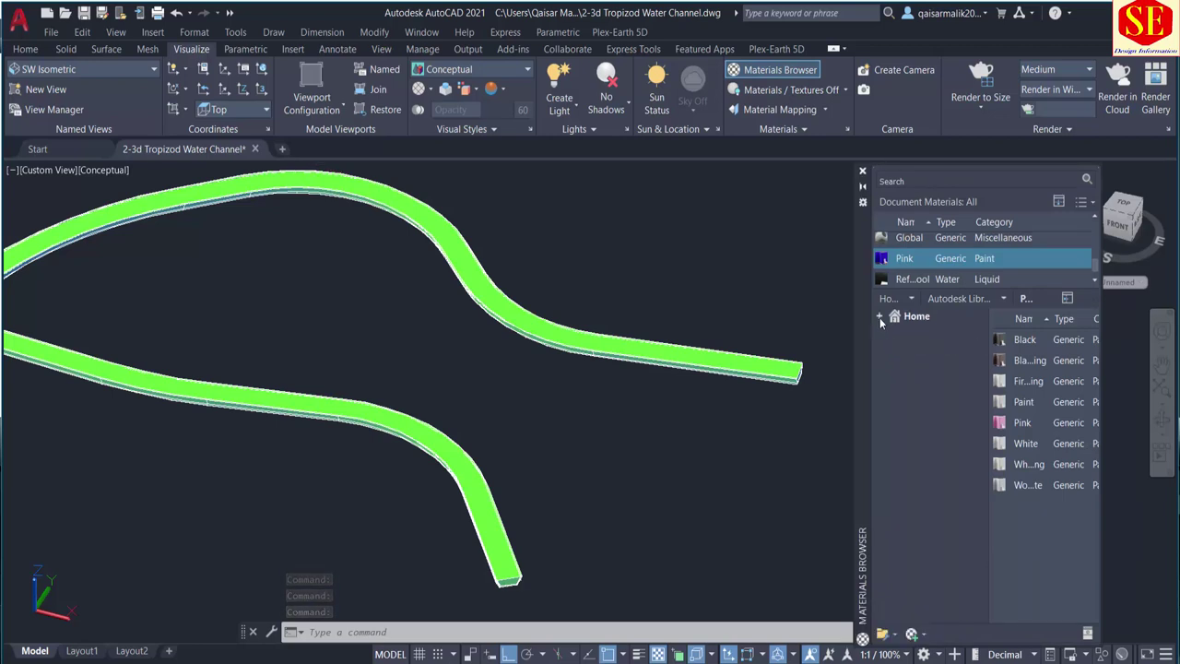
pyautogui.click(894, 347)
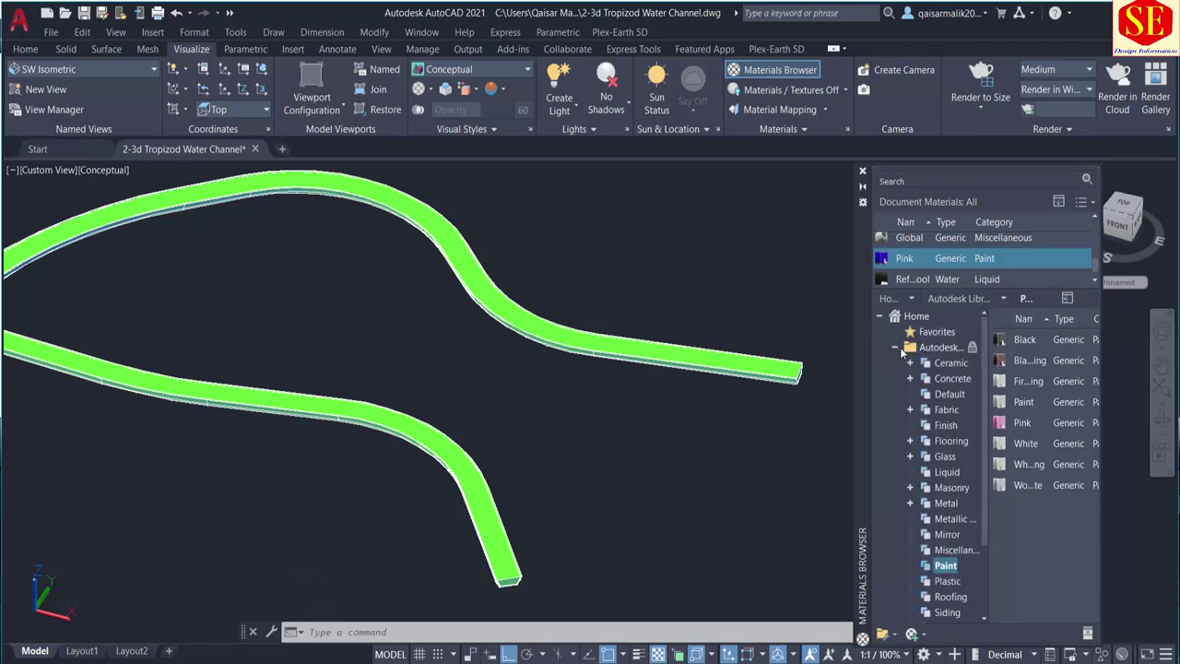
pyautogui.click(952, 378)
pyautogui.scroll(-5, 1049, 503)
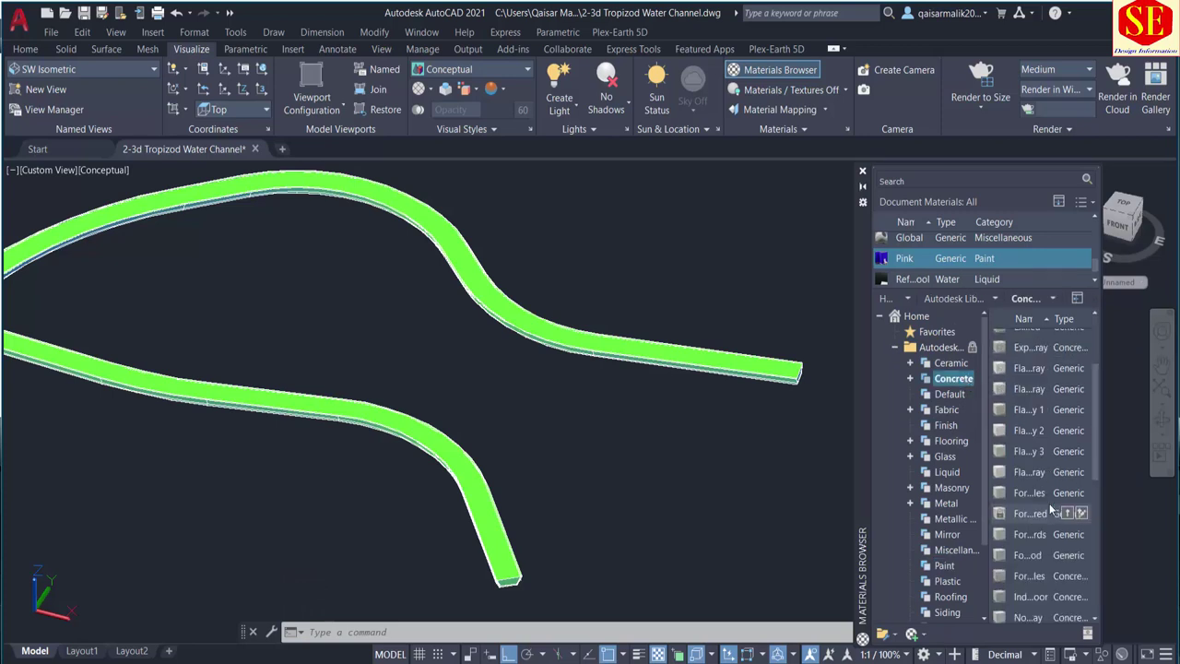
pyautogui.moveTo(1014, 417); pyautogui.dragTo(863, 428)
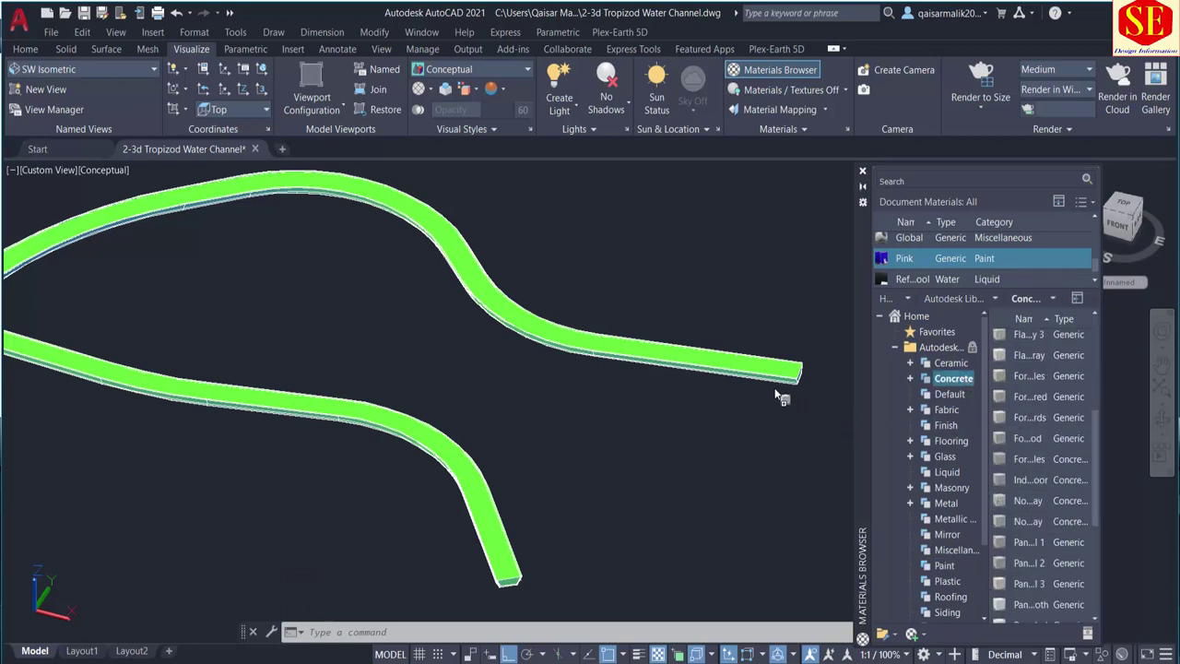
pyautogui.scroll(1, 763, 384)
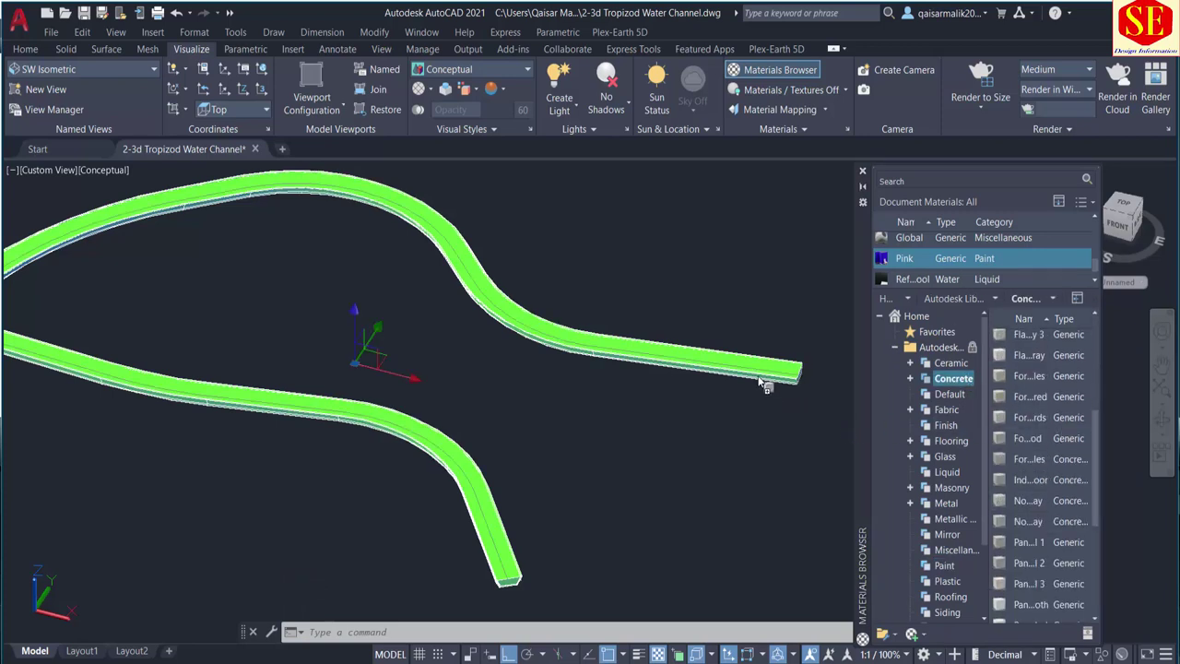
pyautogui.scroll(2, 763, 341)
pyautogui.scroll(3, 737, 360)
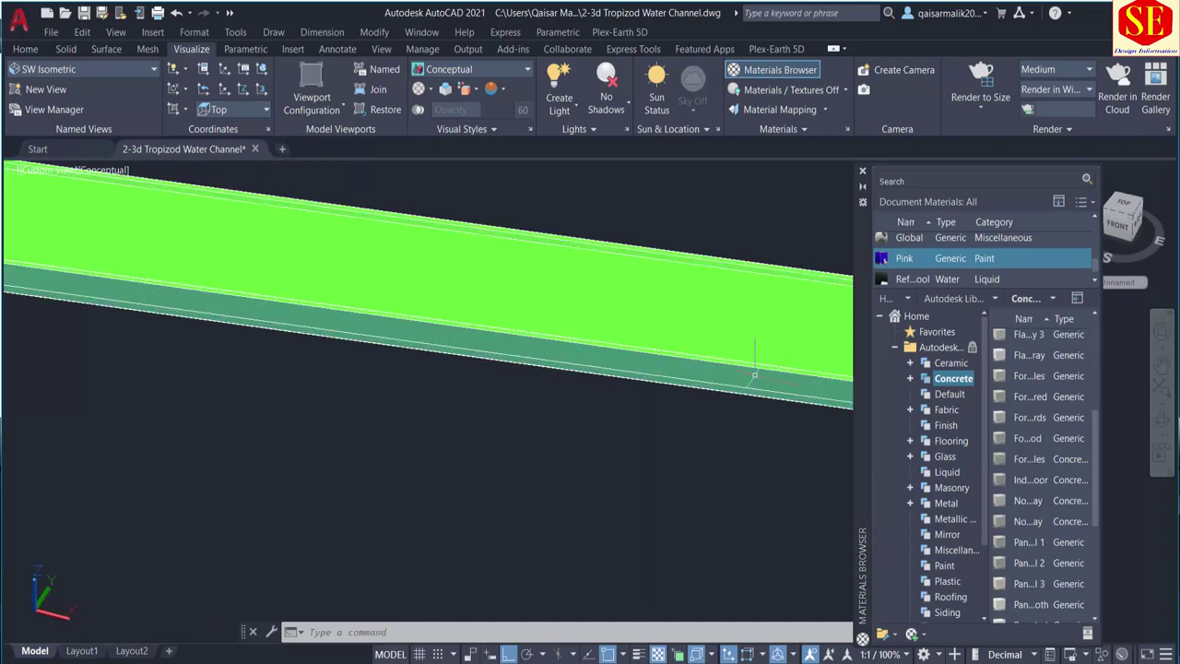
pyautogui.click(472, 70)
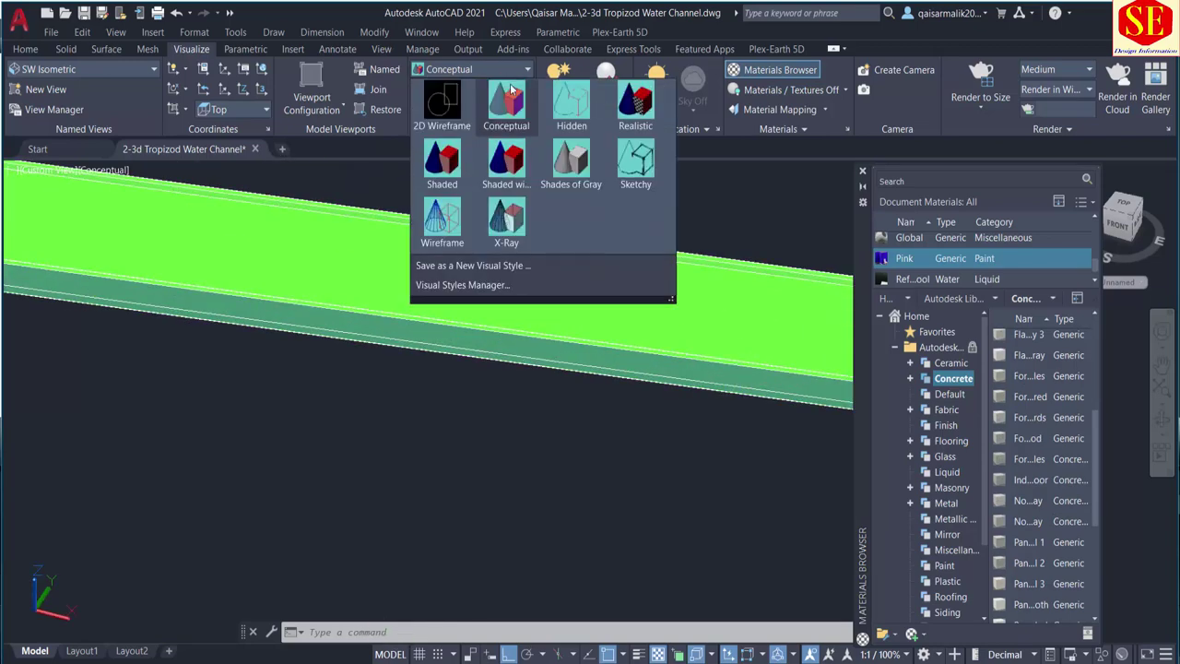
# Switch to the Realistic visual style and drag the Pink paint material onto the channel top
pyautogui.click(630, 108)
pyautogui.scroll(-2, 465, 322)
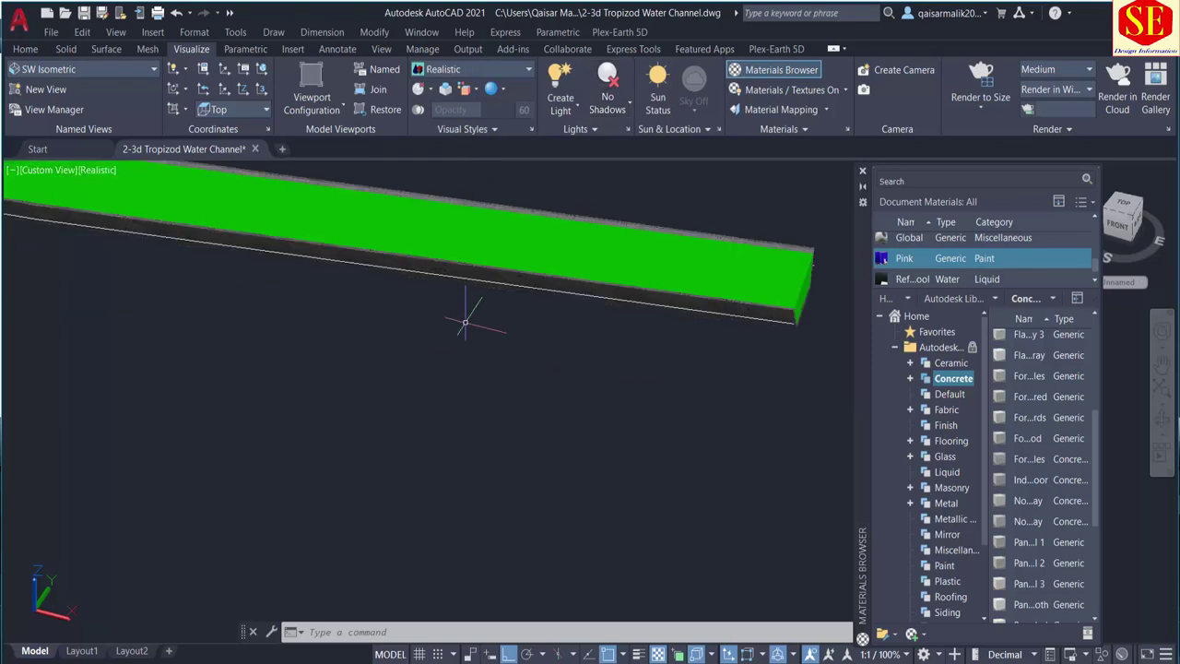
pyautogui.scroll(2, 608, 331)
pyautogui.scroll(2, 626, 334)
pyautogui.scroll(-1, 625, 335)
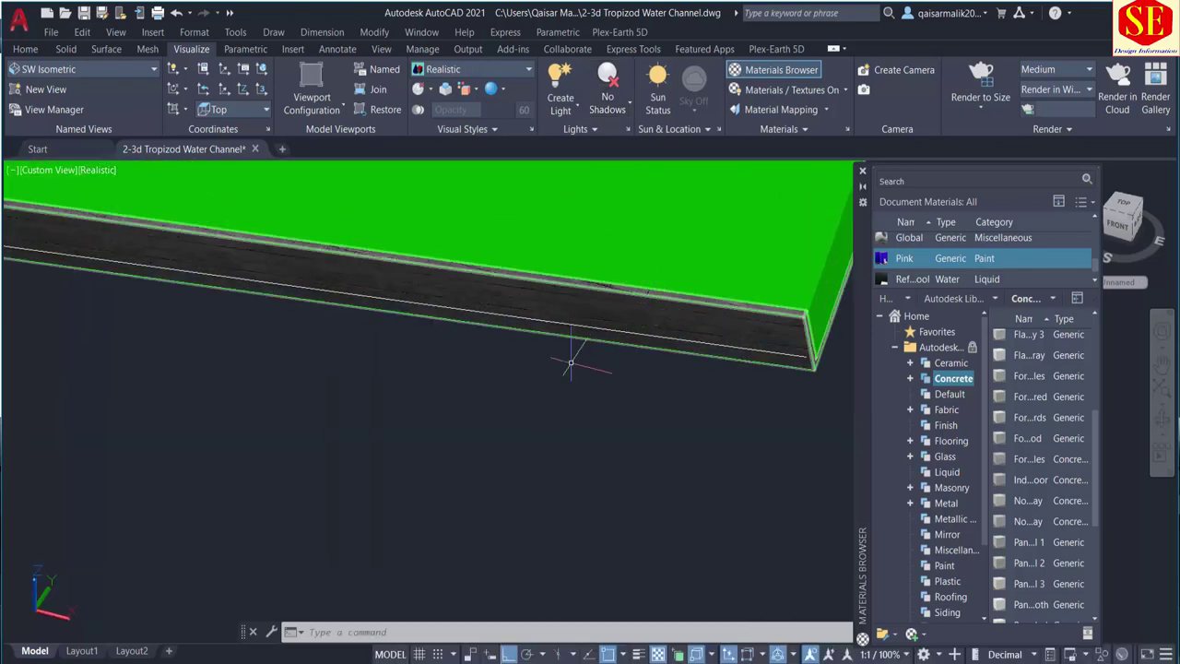
pyautogui.scroll(-2, 609, 286)
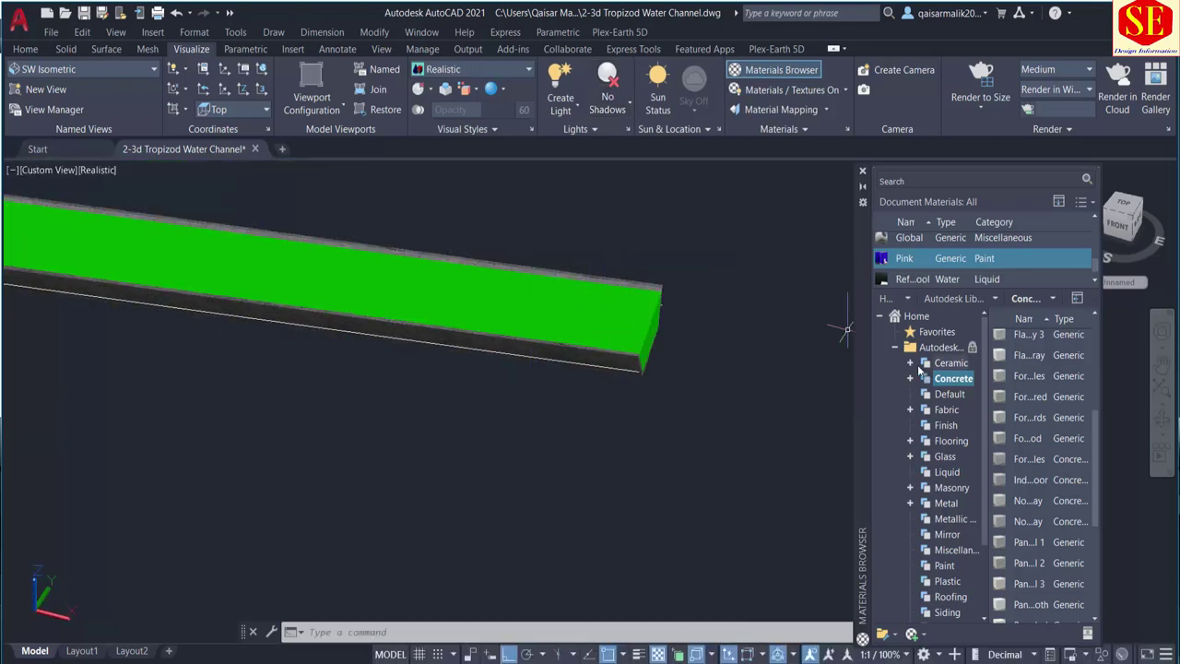
pyautogui.scroll(-2, 953, 493)
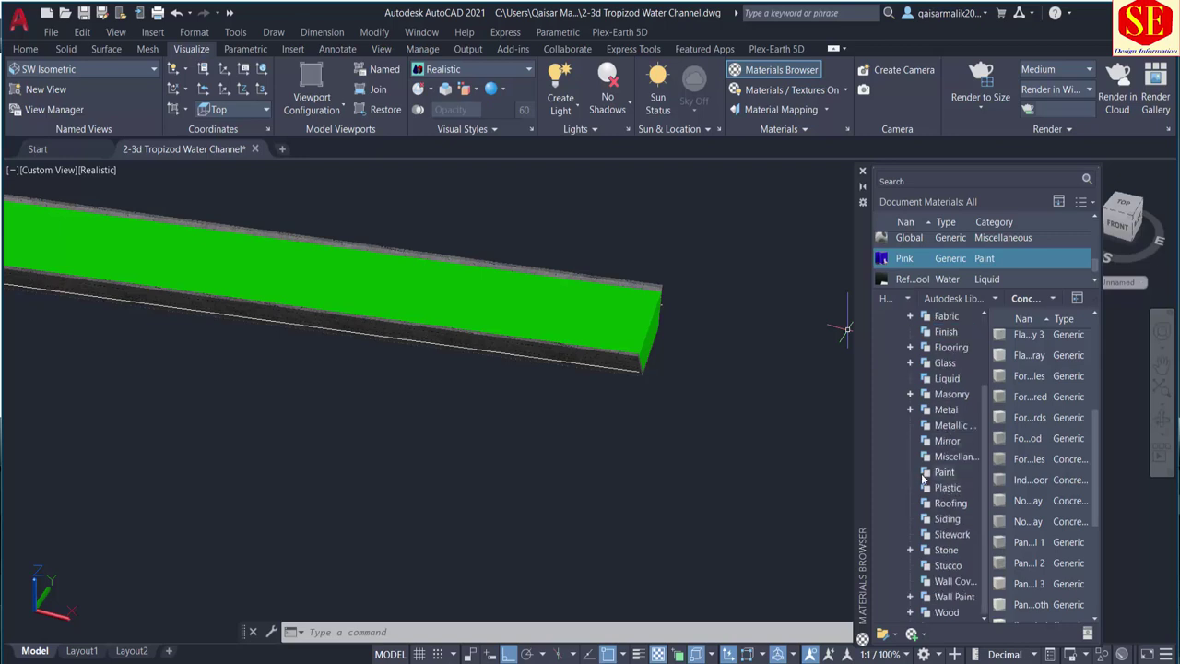
pyautogui.click(940, 472)
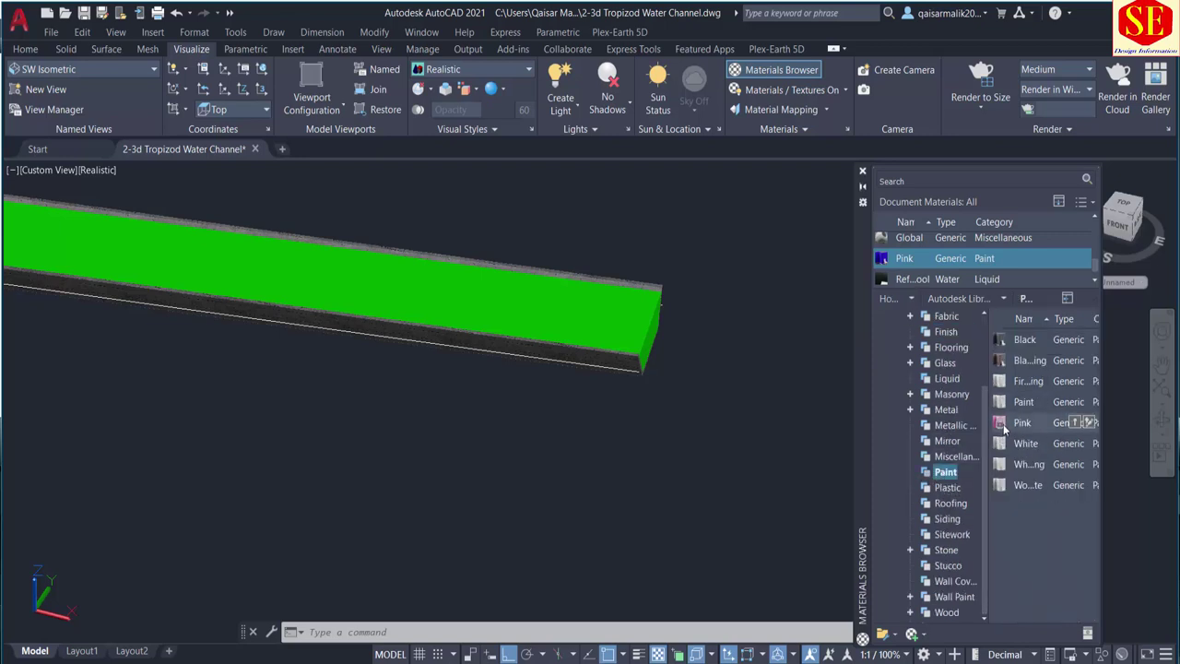
pyautogui.moveTo(1023, 423)
pyautogui.moveTo(1026, 421); pyautogui.dragTo(597, 312)
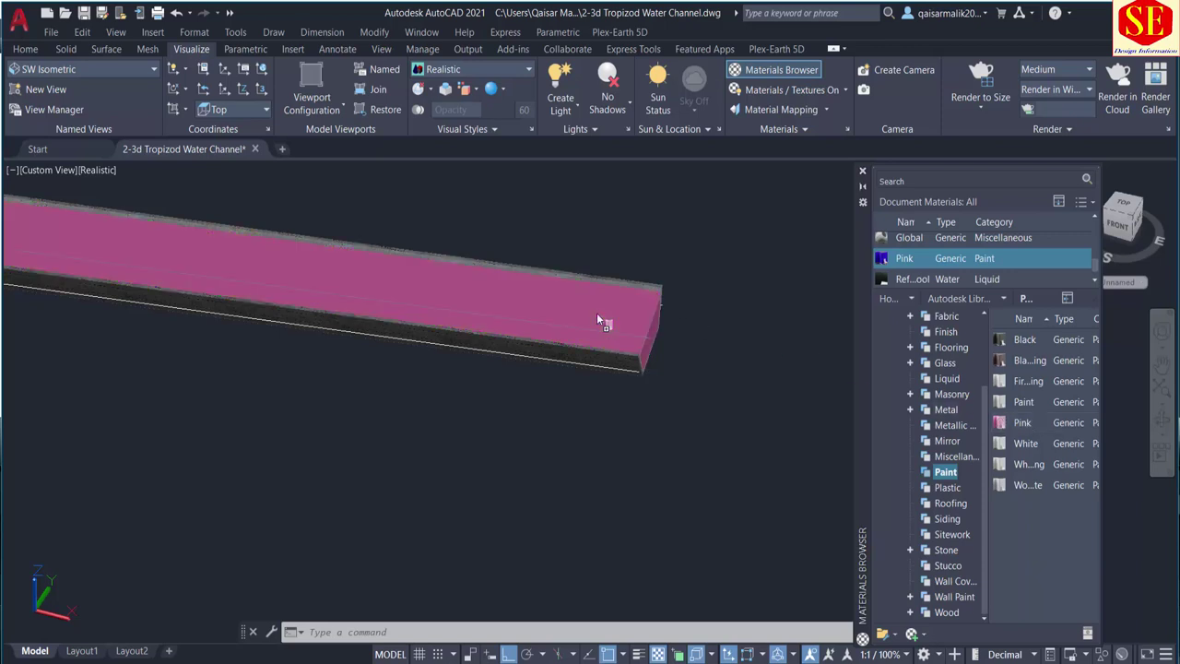
# Recolour the Pink(1) material to deep blue, RGB 60,50,245, and close the Materials Editor
pyautogui.doubleClick(900, 273)
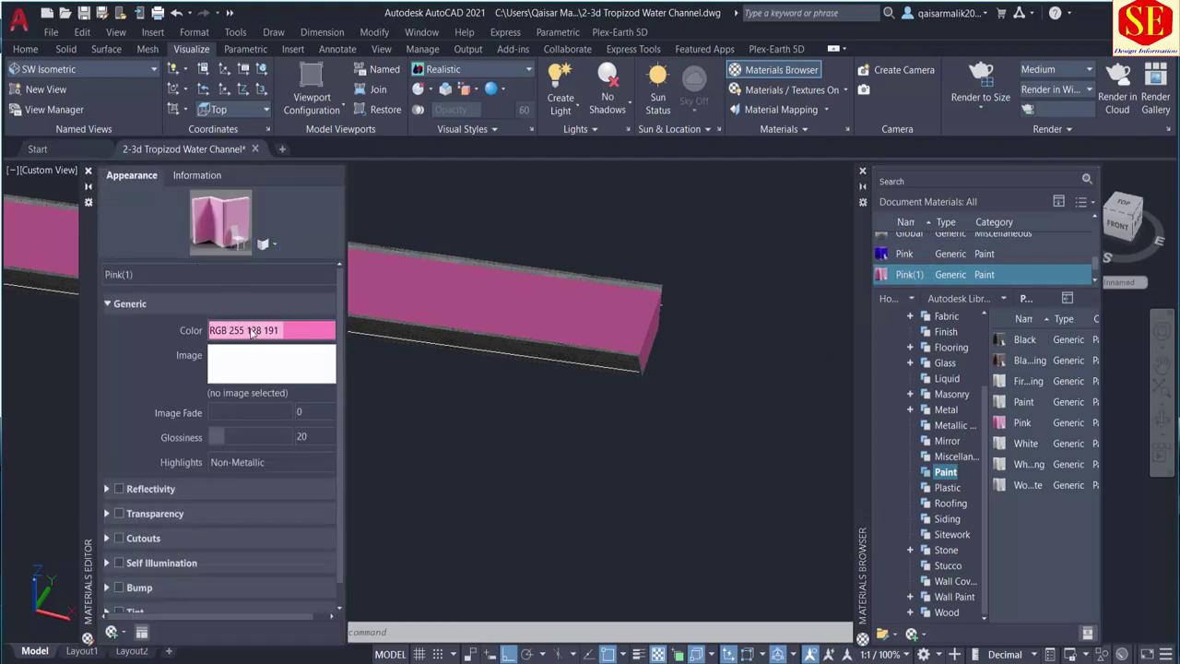
pyautogui.click(276, 332)
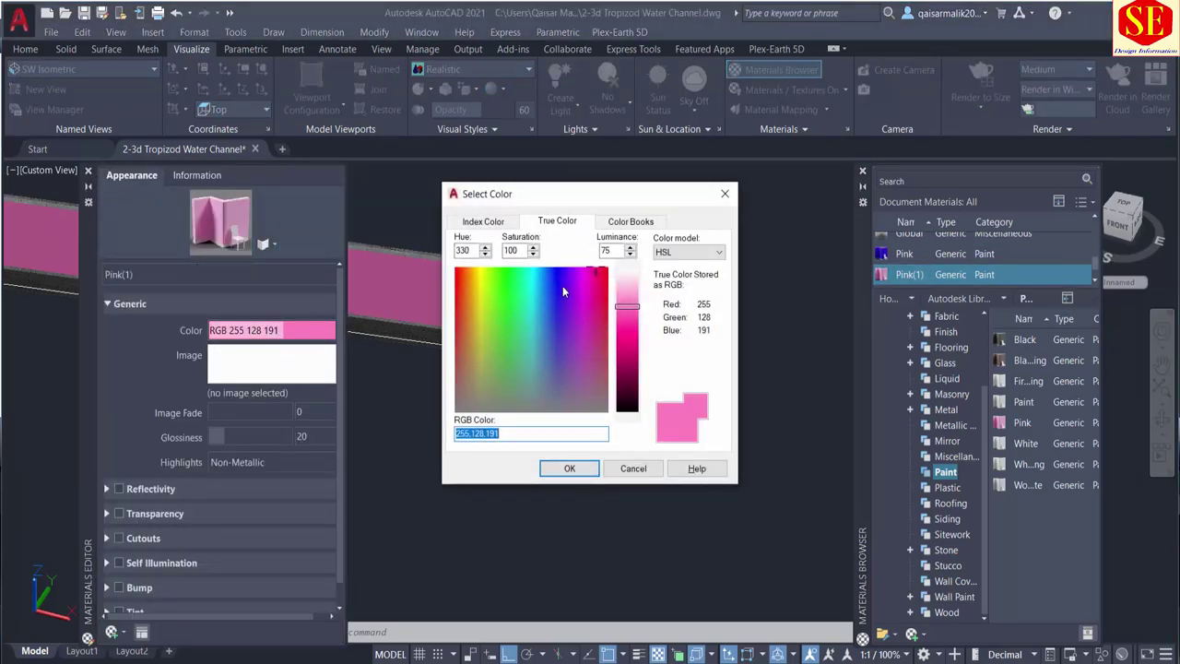
pyautogui.click(559, 279)
pyautogui.moveTo(627, 316); pyautogui.dragTo(627, 335)
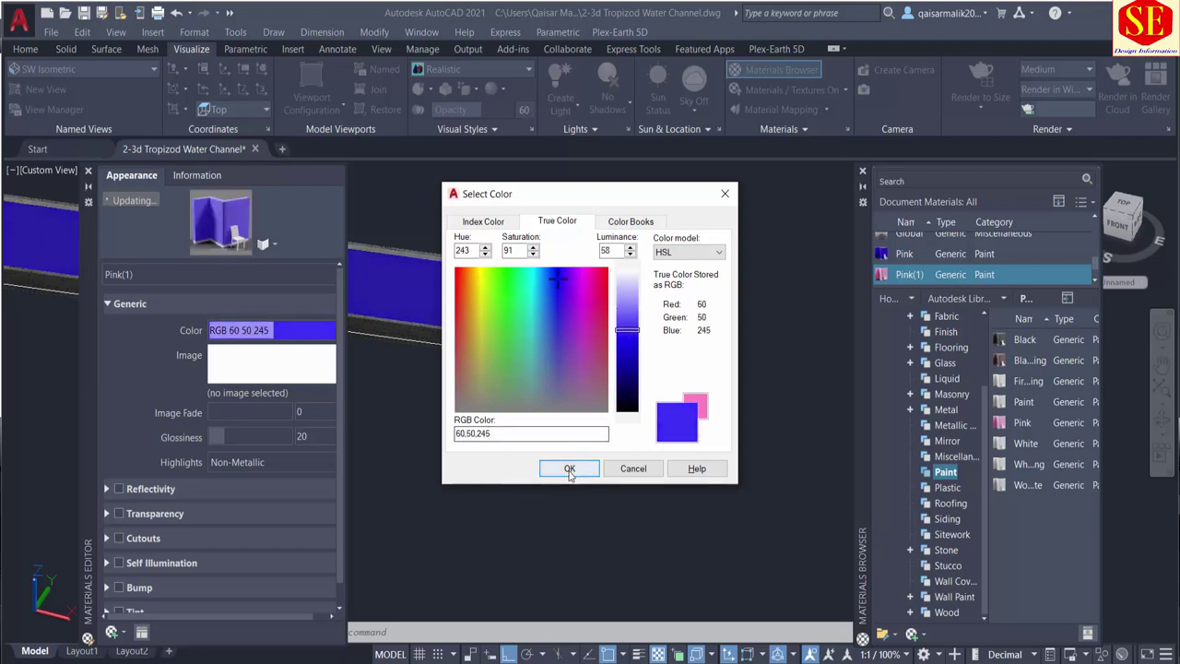
pyautogui.click(569, 469)
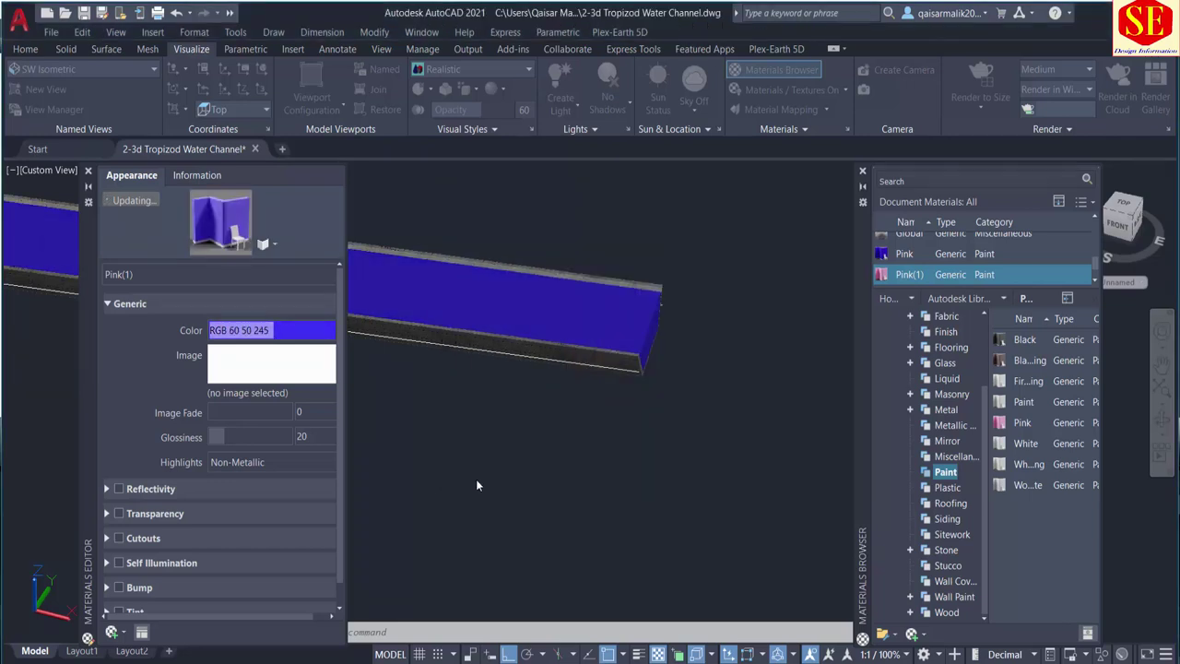
pyautogui.click(87, 171)
# Drag dark, coarse concrete materials onto the channel walls, then close the Materials Browser
pyautogui.scroll(-4, 608, 362)
pyautogui.scroll(4, 608, 361)
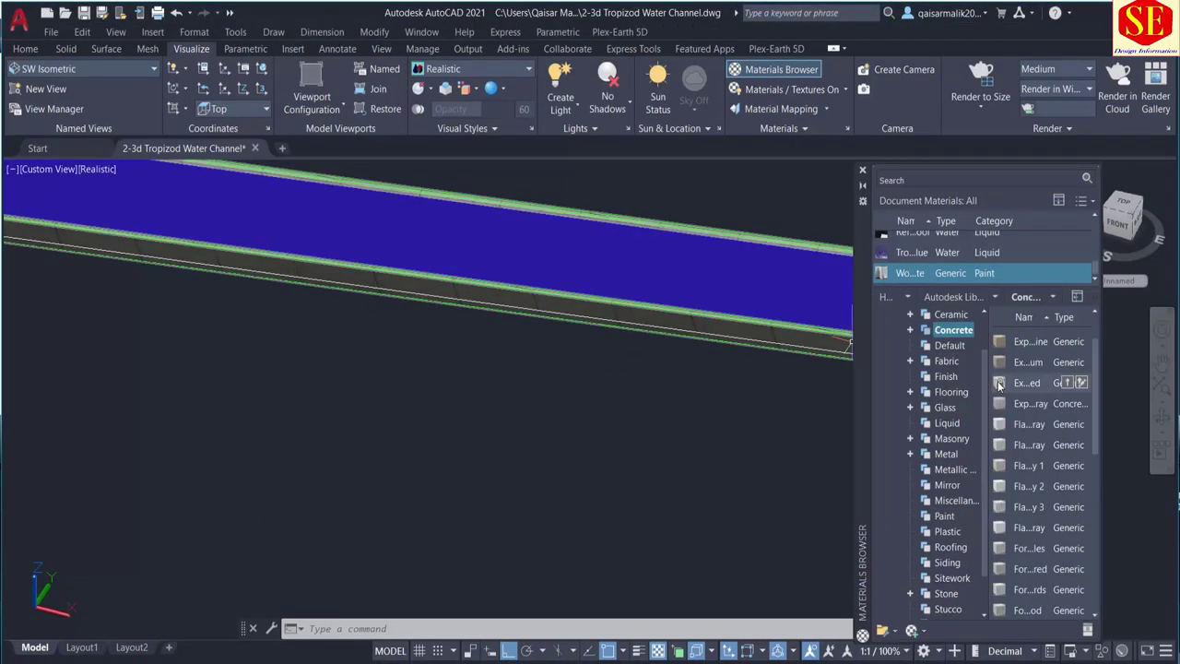
pyautogui.moveTo(999, 382); pyautogui.dragTo(777, 338)
pyautogui.scroll(3, 765, 336)
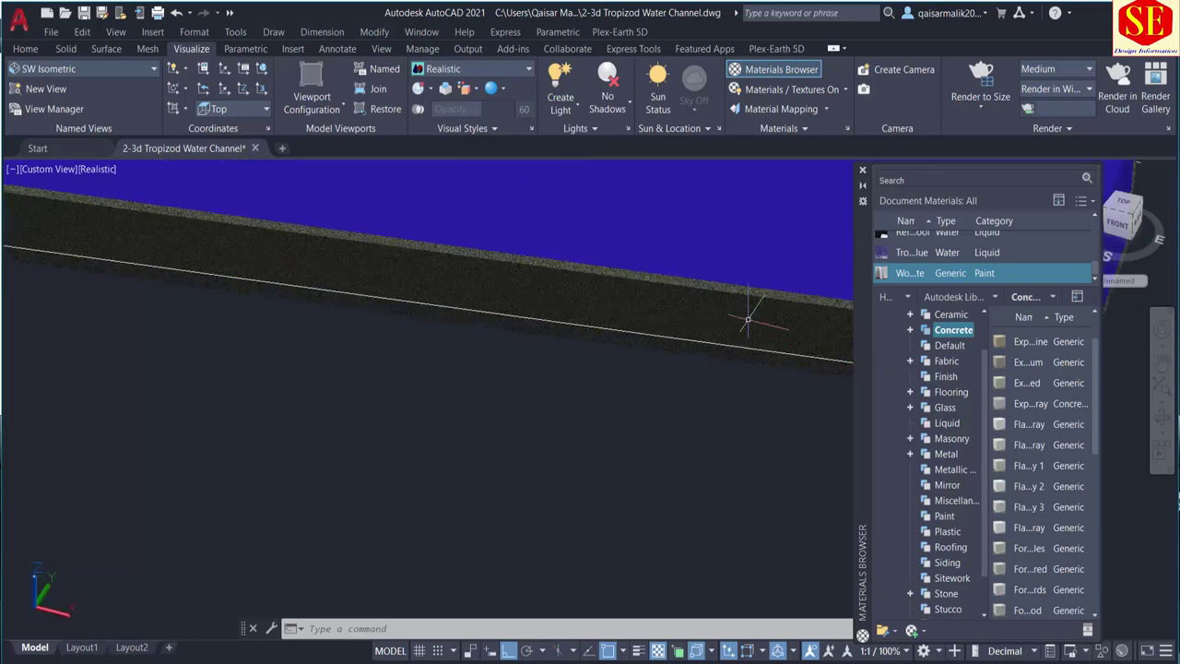
pyautogui.moveTo(1001, 407); pyautogui.dragTo(708, 324)
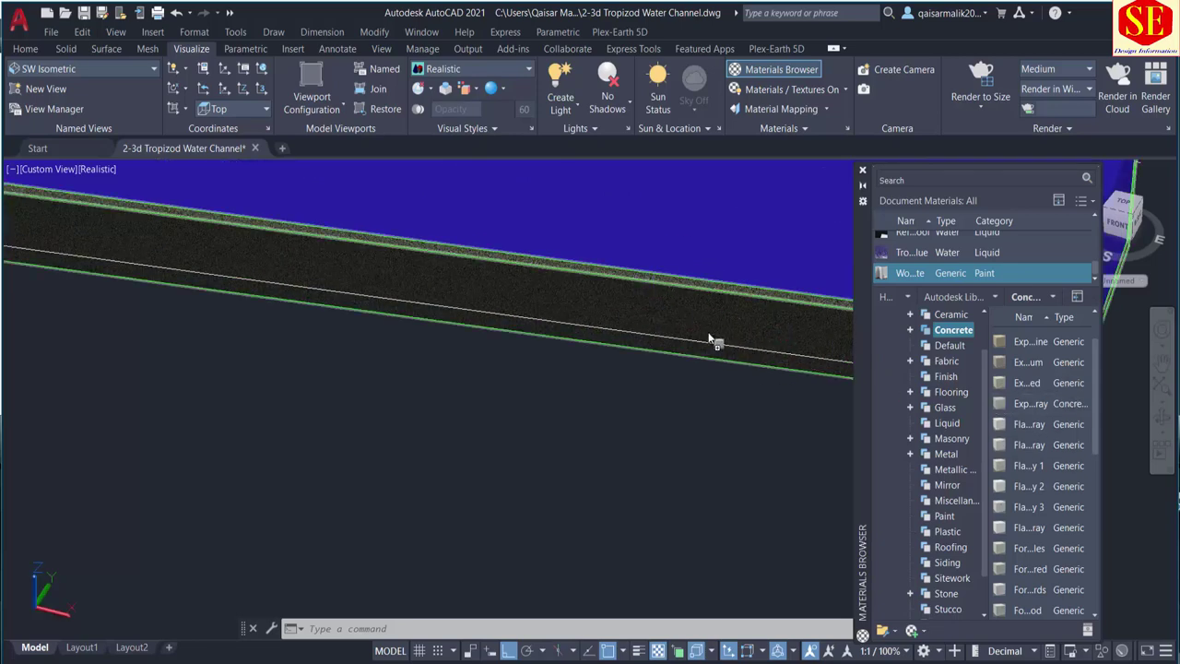
pyautogui.scroll(-5, 507, 389)
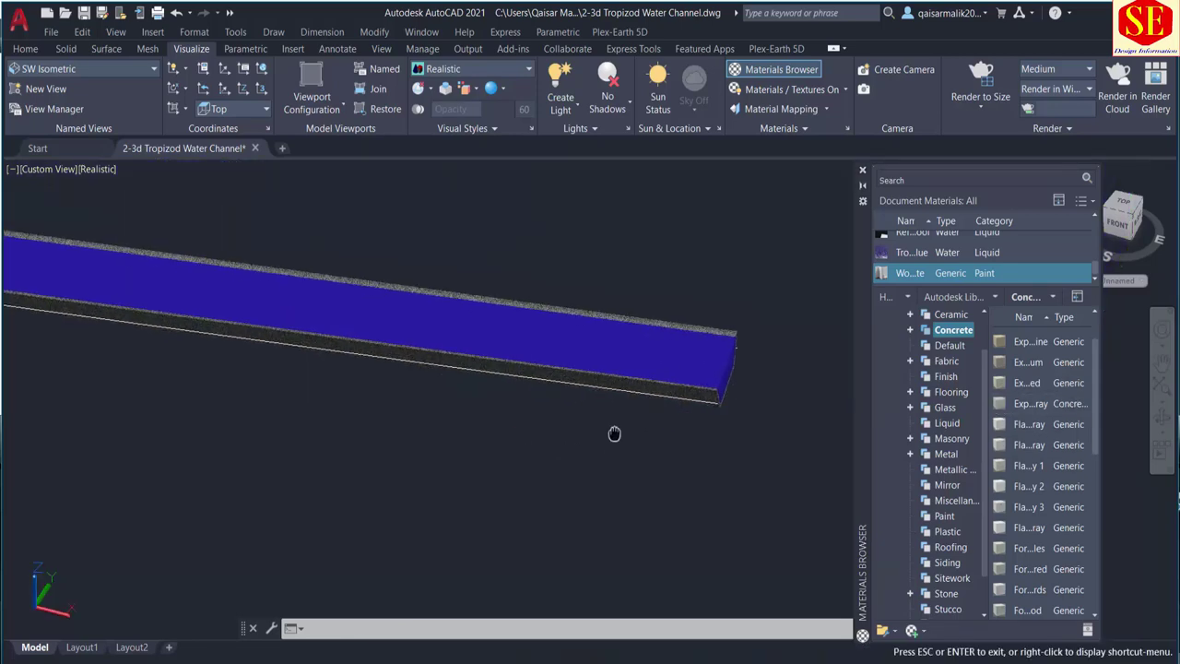
pyautogui.scroll(1, 613, 434)
pyautogui.scroll(-5, 401, 315)
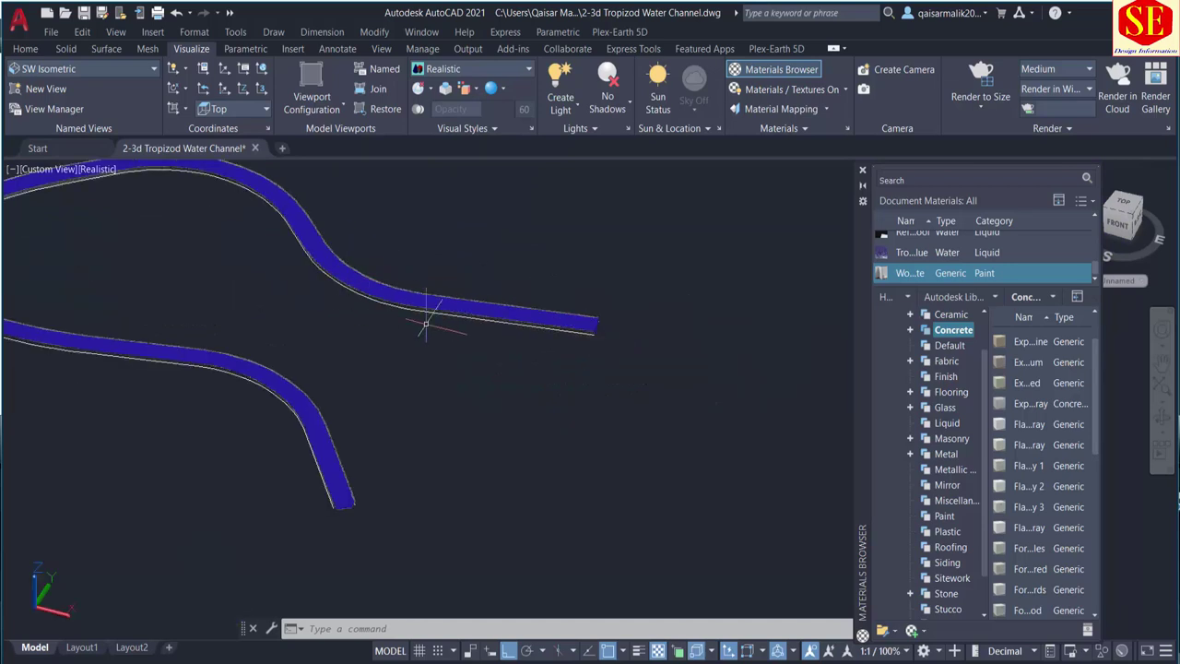
pyautogui.moveTo(421, 326); pyautogui.dragTo(614, 375, button='middle')
pyautogui.scroll(1, 406, 224)
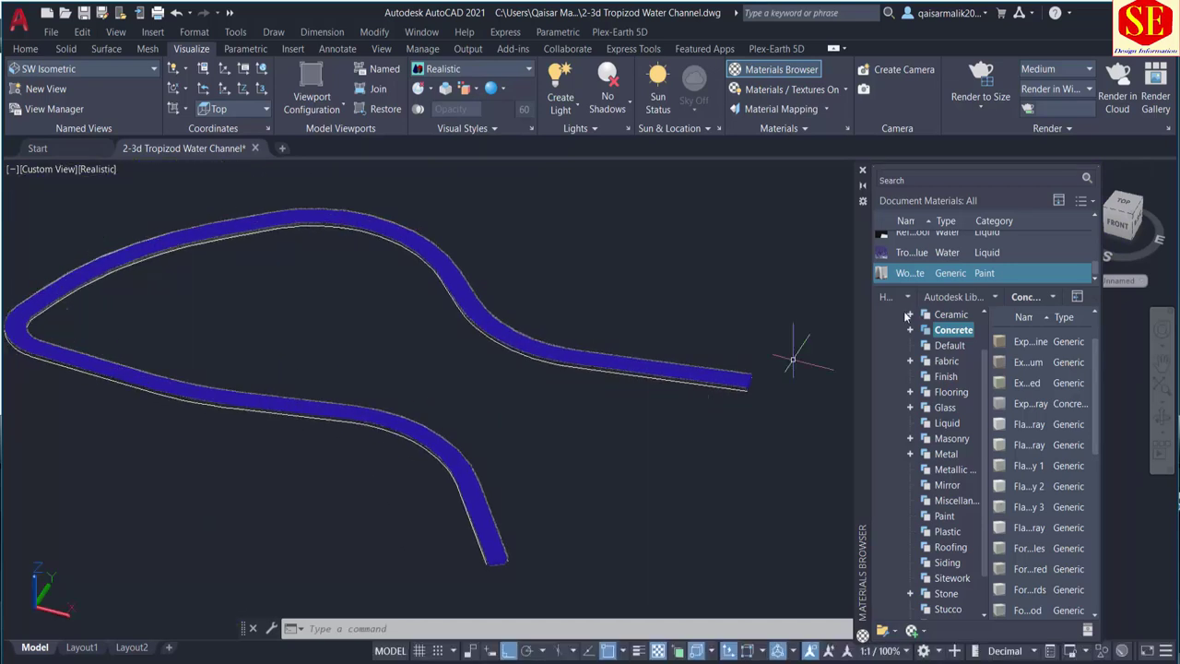
pyautogui.click(862, 170)
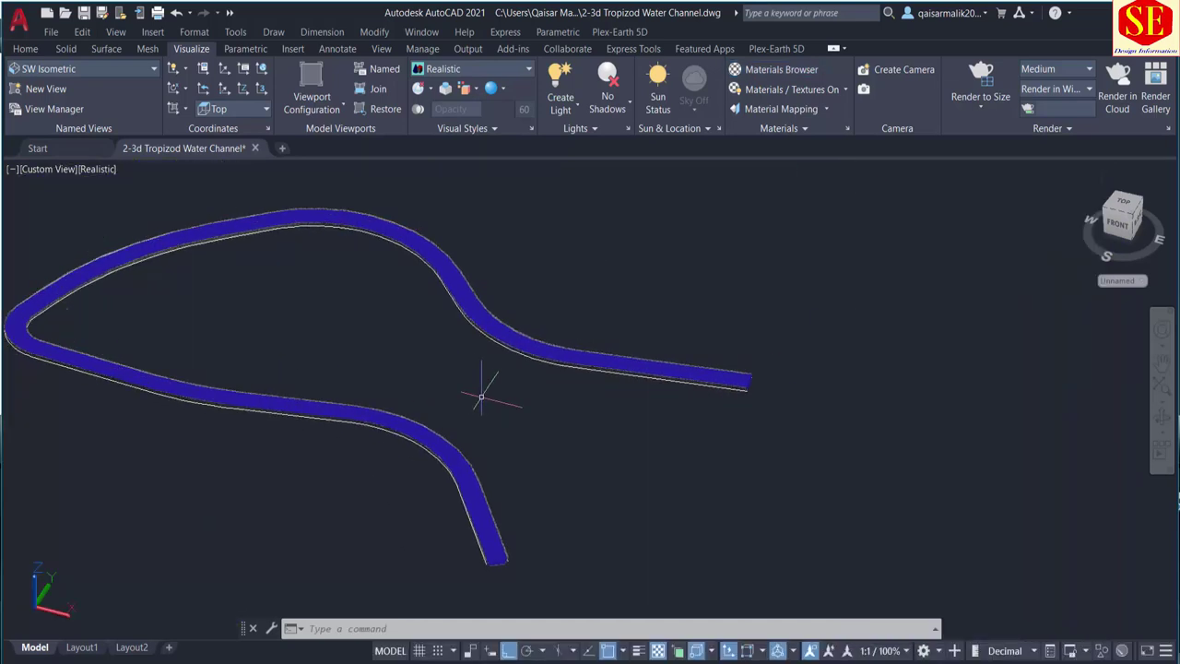
# Draw a polyline joining the channel's lower end to its upper end
pyautogui.write('pl')
pyautogui.press('Return')
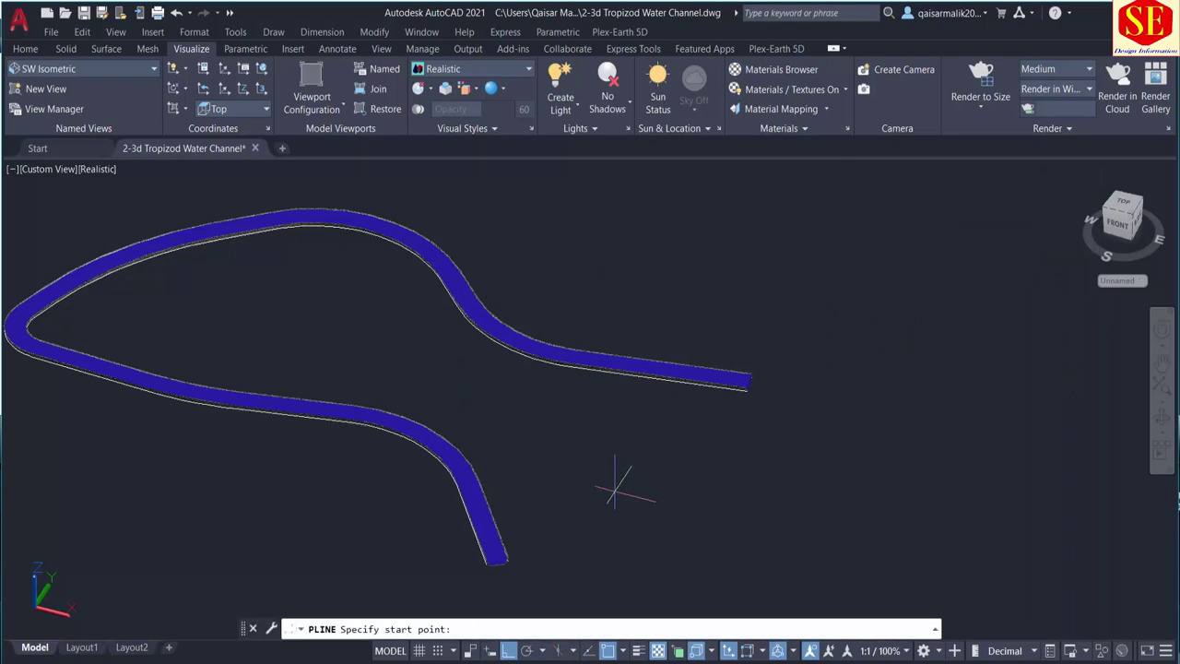
pyautogui.press('Escape')
pyautogui.write('p')
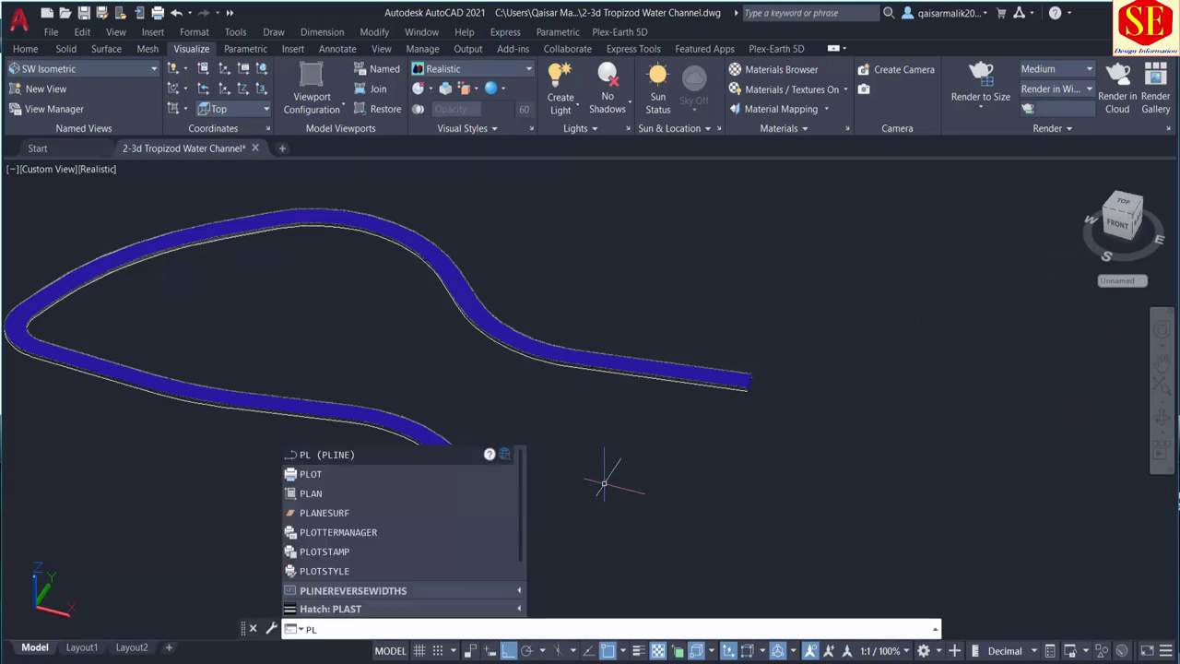
pyautogui.press('Return')
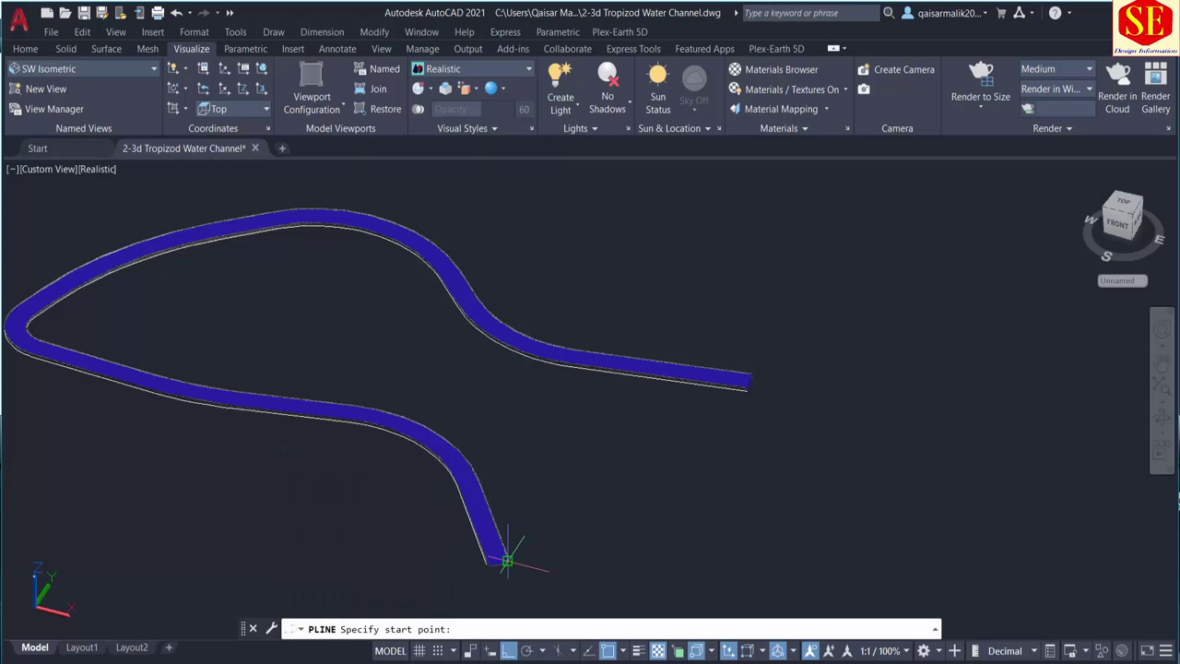
pyautogui.click(507, 560)
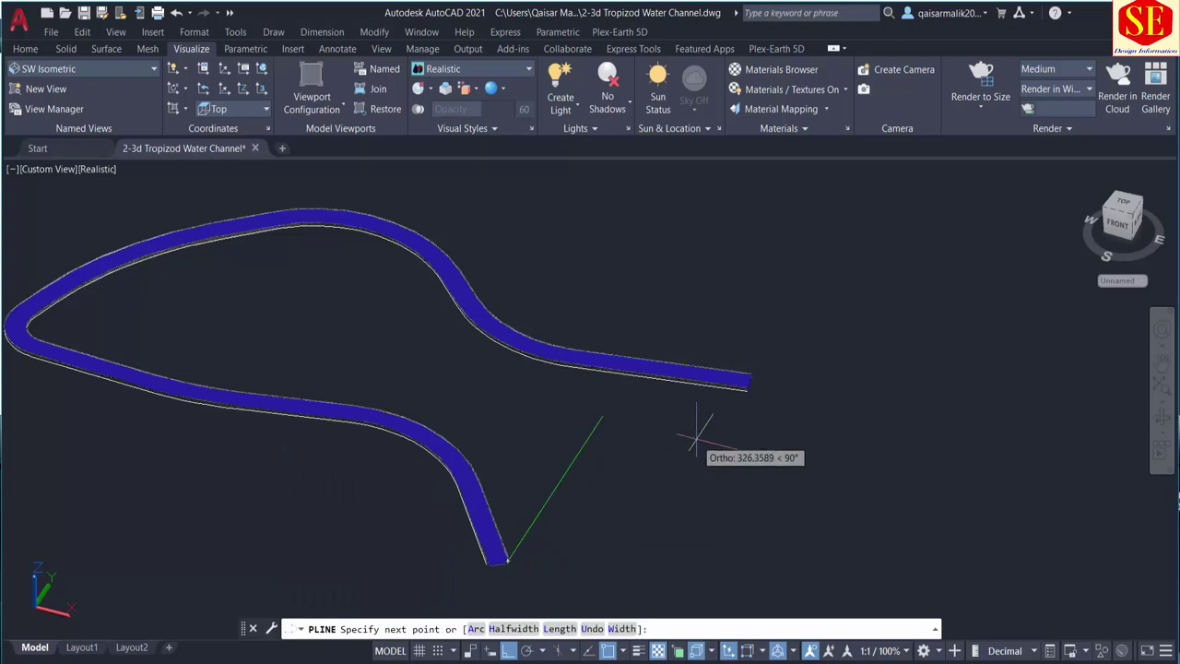
pyautogui.click(747, 392)
pyautogui.press('Return')
pyautogui.scroll(-2, 793, 438)
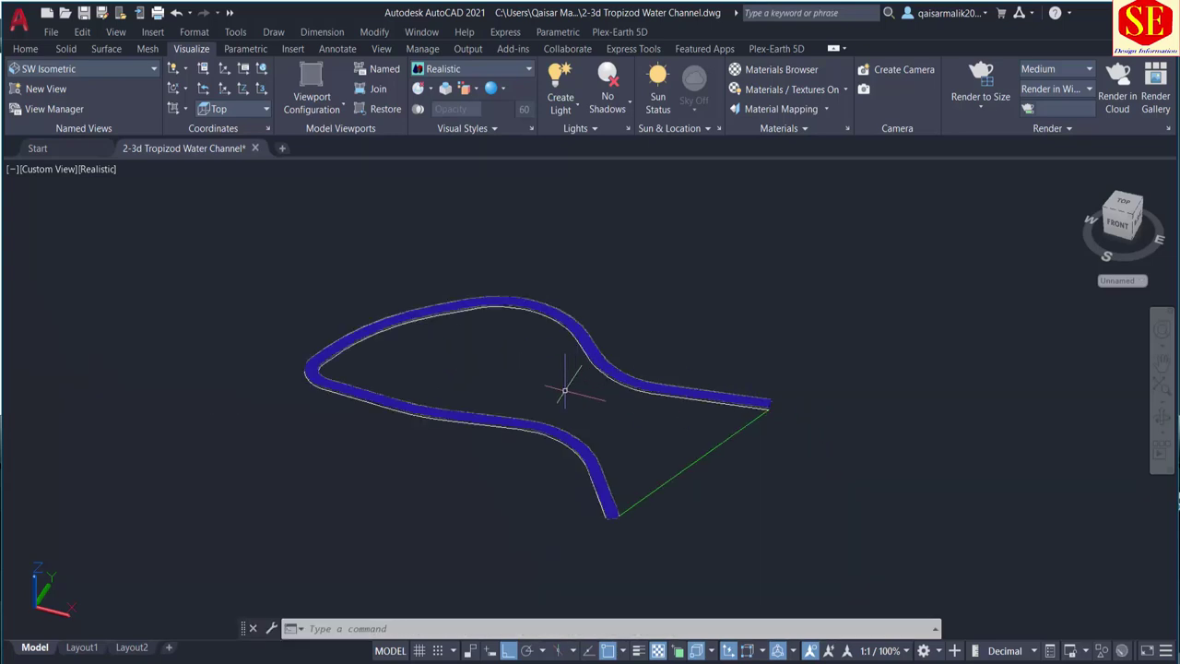
# Copy the closing line and inner channel curve straight up above the channel
pyautogui.write('c')
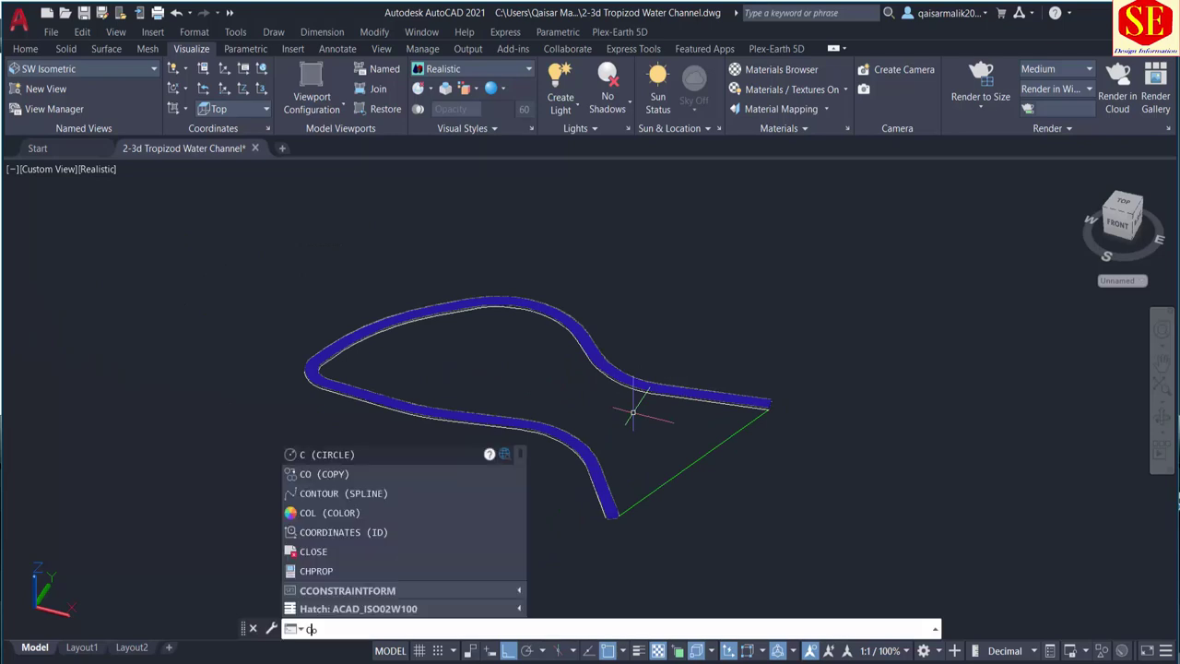
pyautogui.write('t o')
pyautogui.press('Return')
pyautogui.click(668, 479)
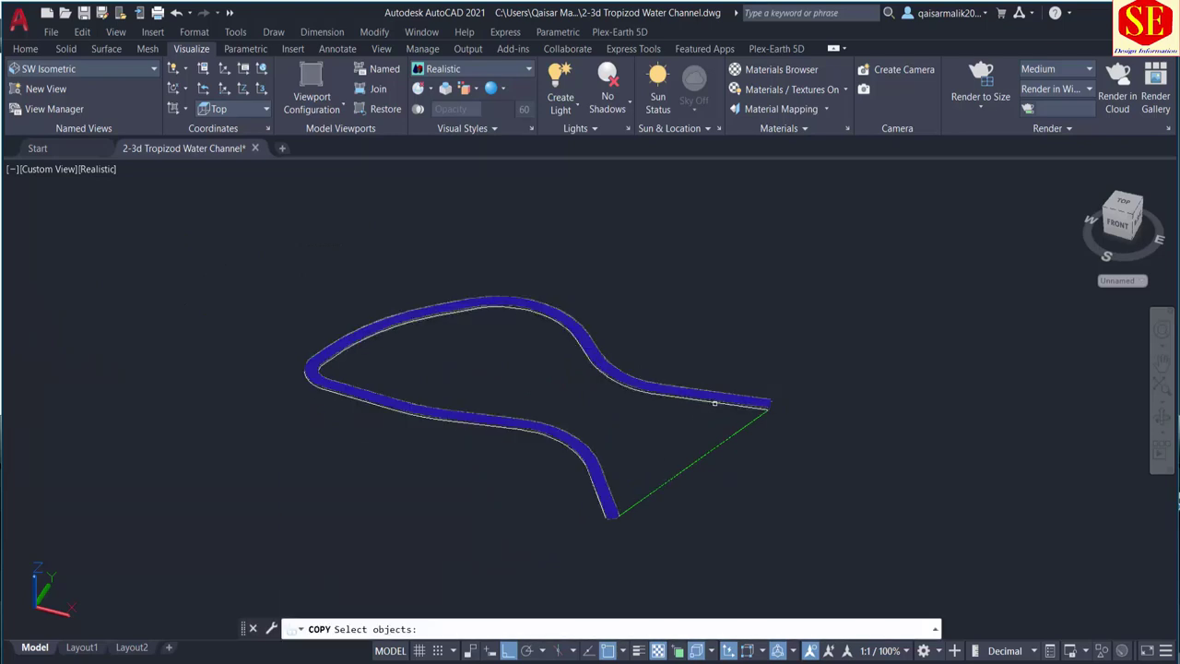
pyautogui.press('Return')
pyautogui.click(682, 424)
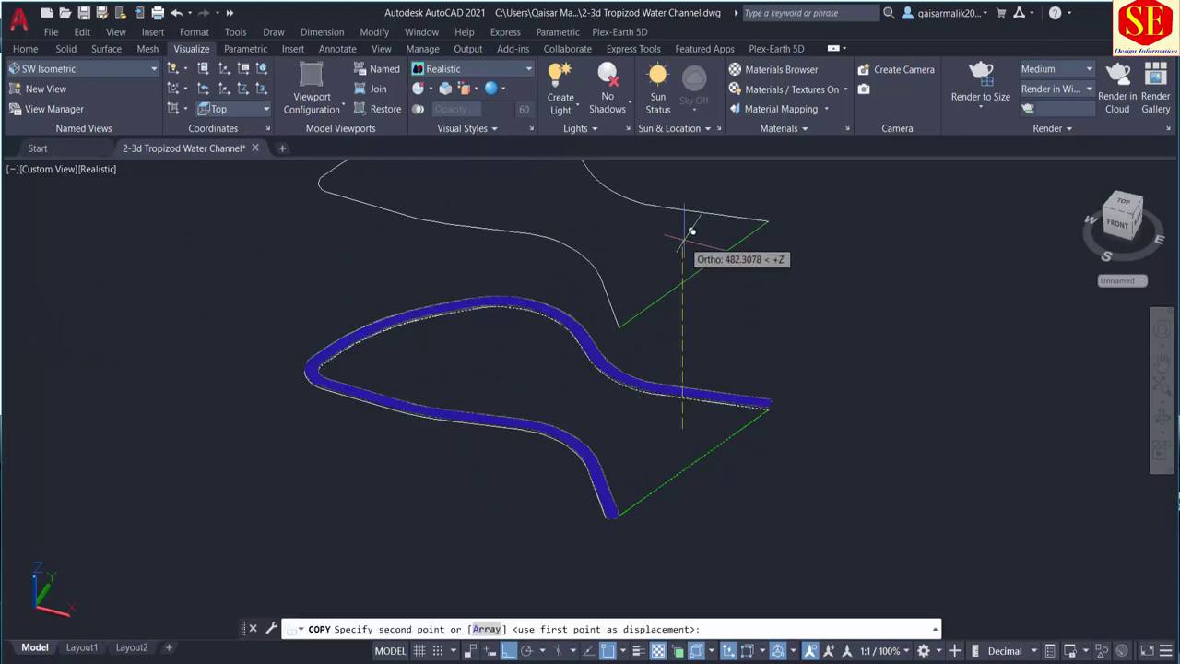
pyautogui.click(684, 237)
pyautogui.moveTo(430, 166); pyautogui.dragTo(428, 322, button='middle')
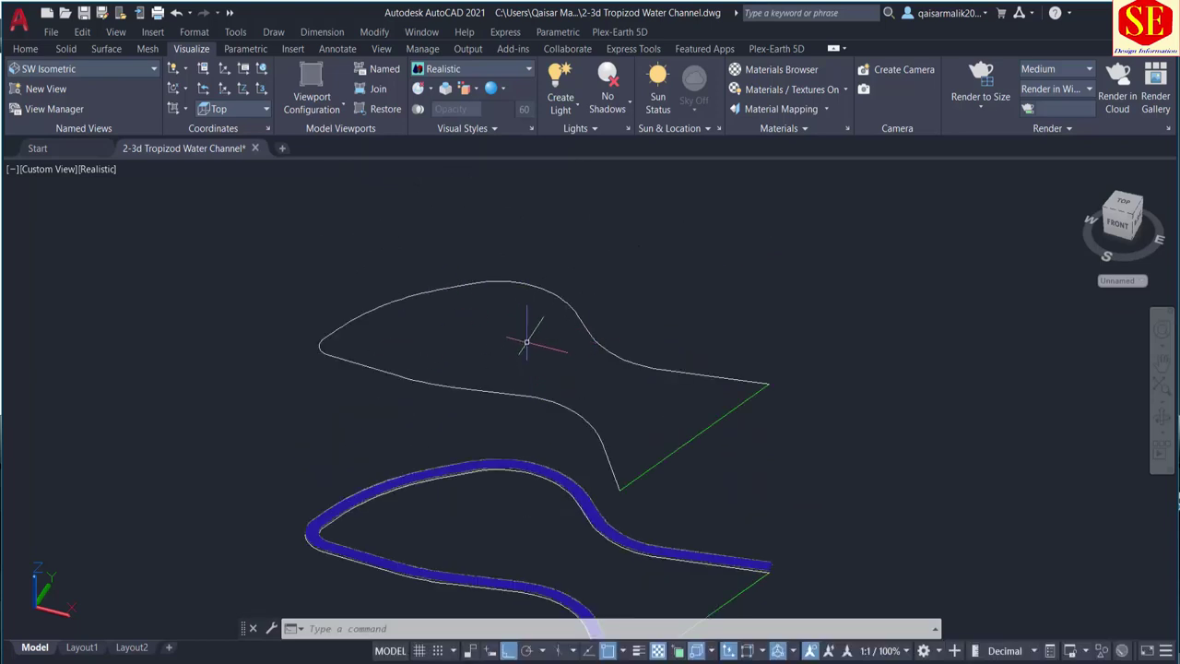
# Join the copied curve and closing line into one closed outline with J
pyautogui.write('j')
pyautogui.press('Return')
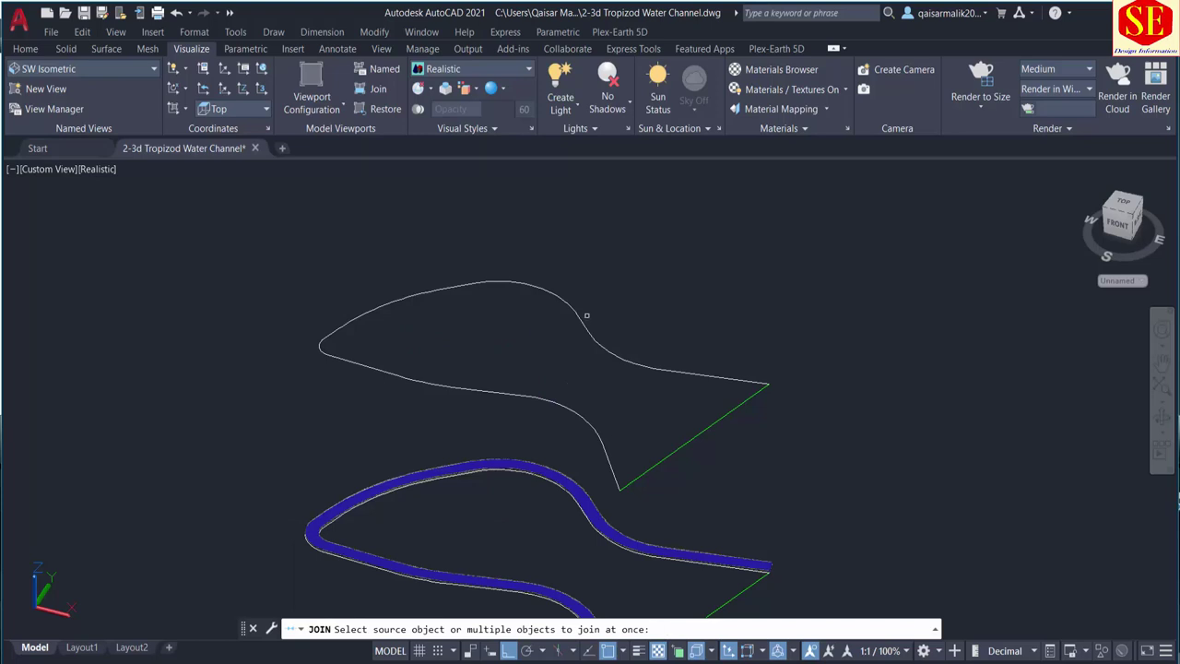
pyautogui.click(597, 329)
pyautogui.click(692, 437)
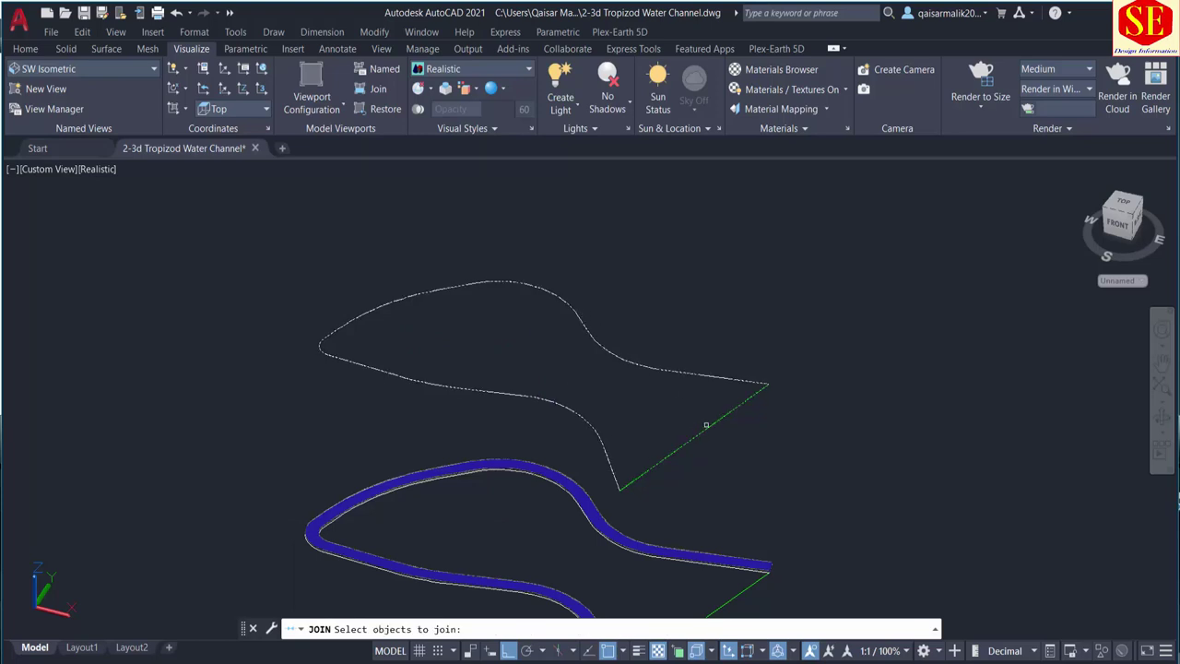
pyautogui.press('Return')
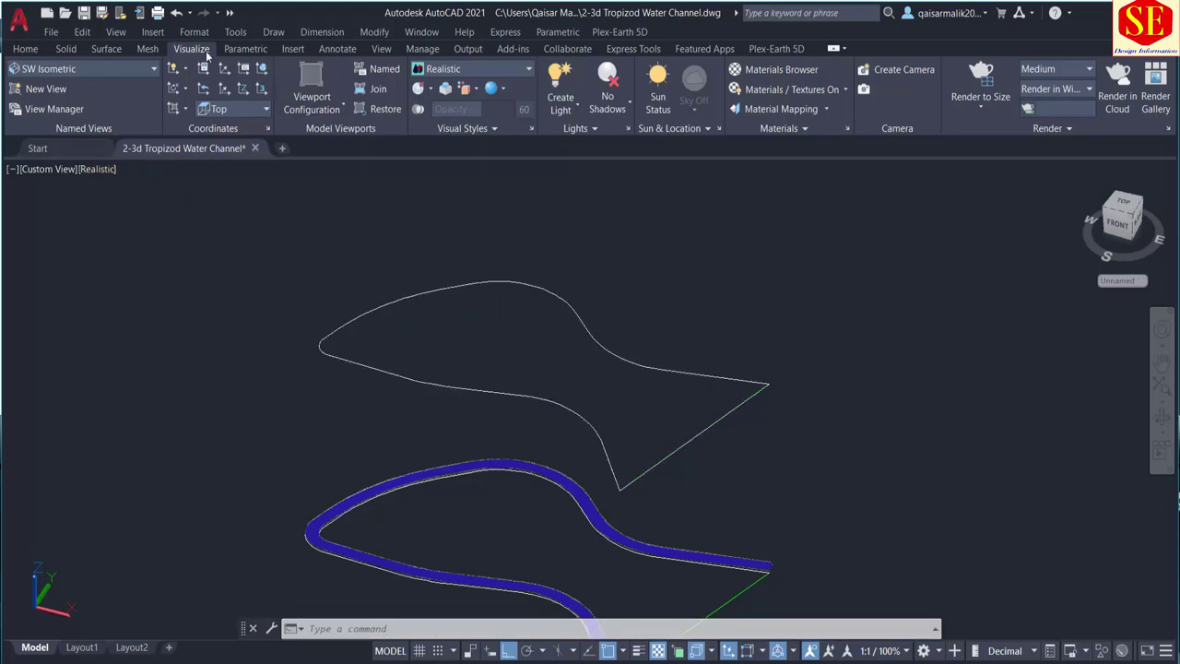
# Presspull the closed outline into a thin flat slab from the Home tab
pyautogui.click(25, 49)
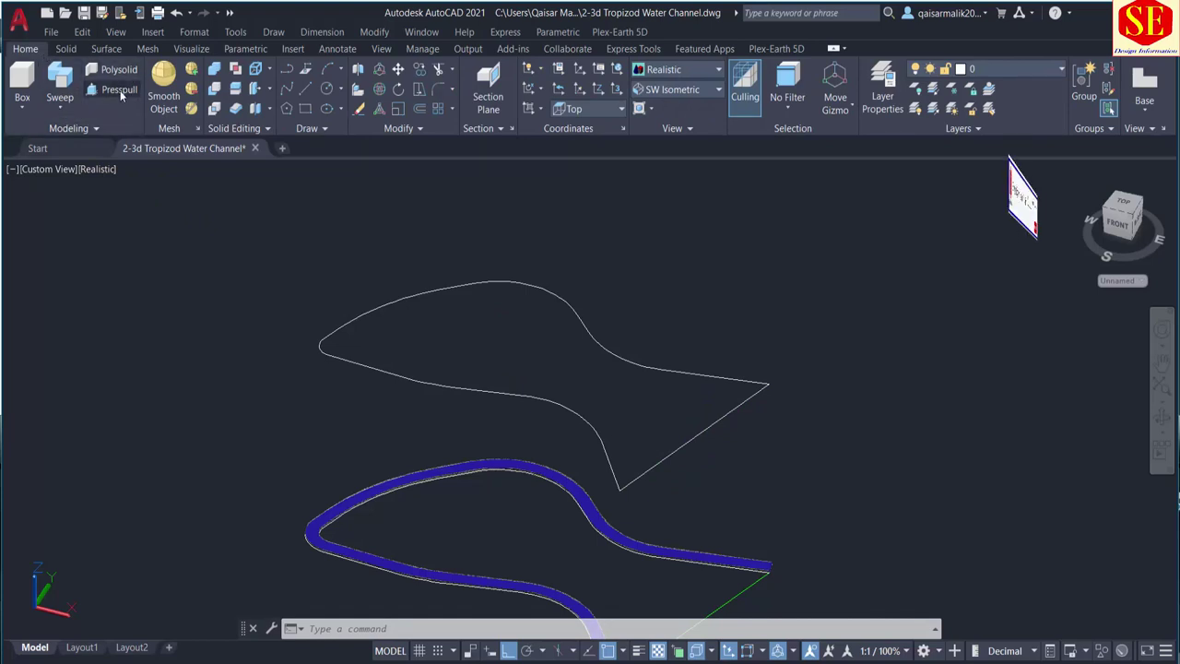
pyautogui.click(119, 89)
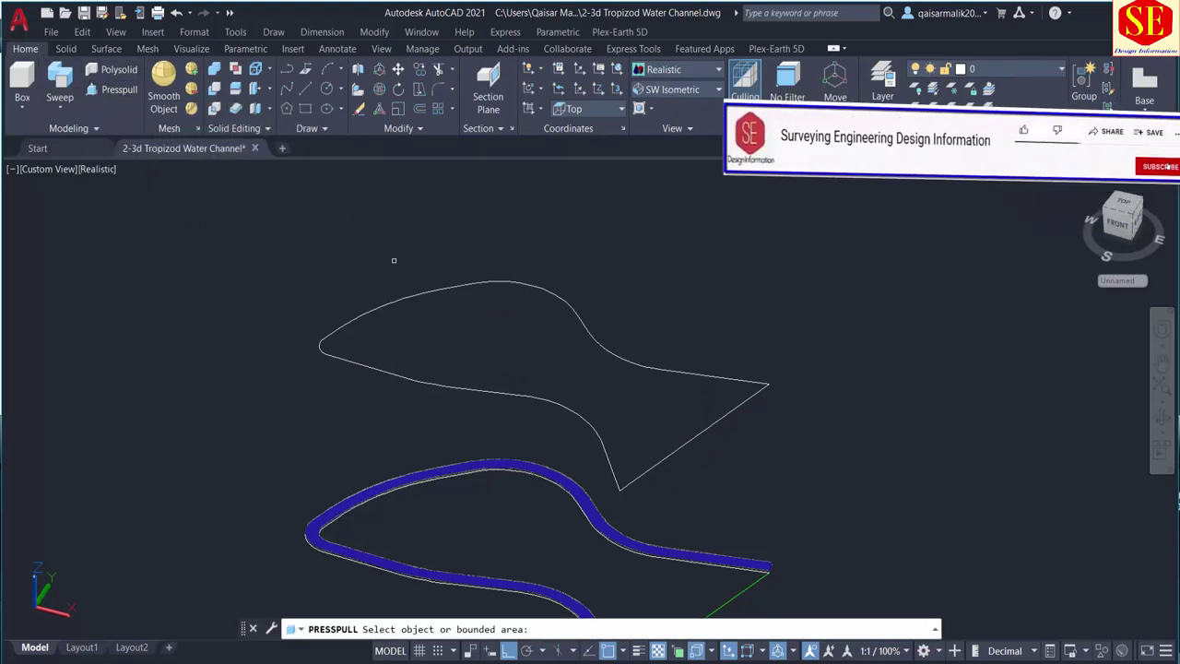
pyautogui.click(412, 296)
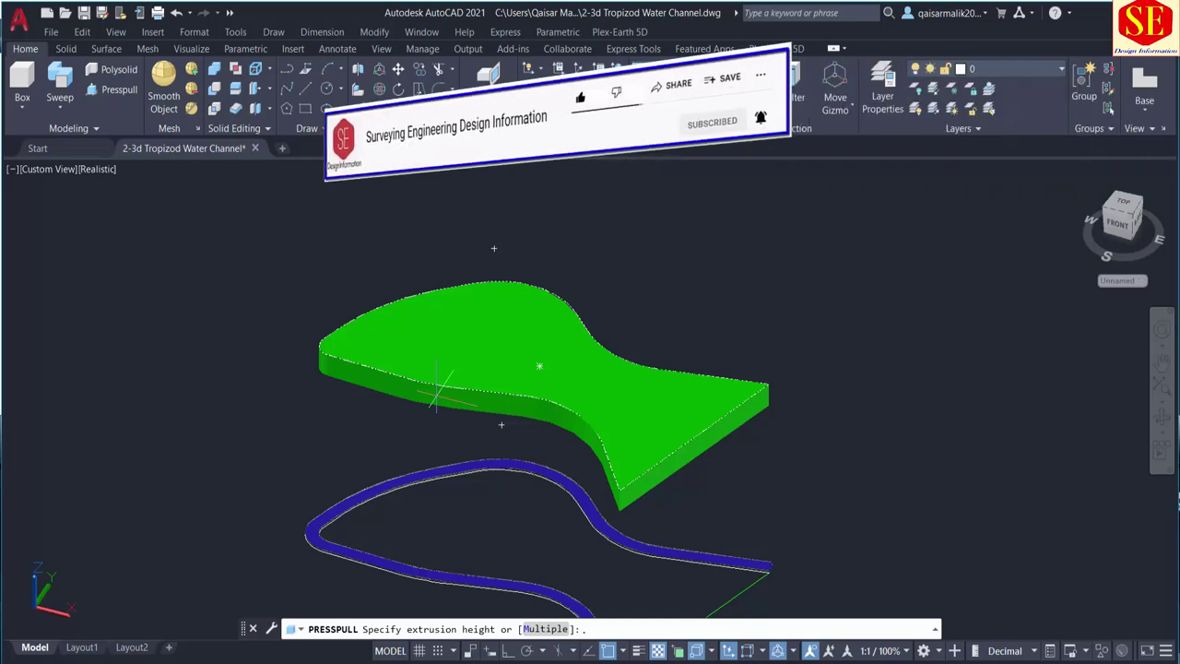
pyautogui.press('Escape')
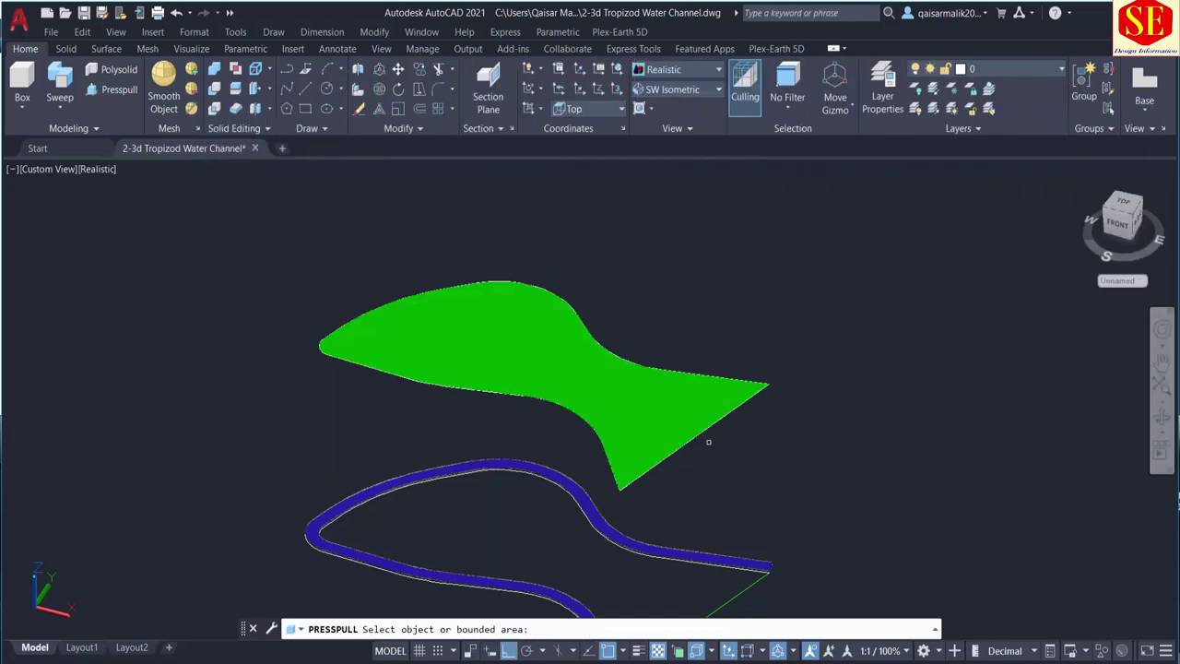
pyautogui.press('Escape')
pyautogui.scroll(2, 696, 443)
pyautogui.scroll(2, 664, 369)
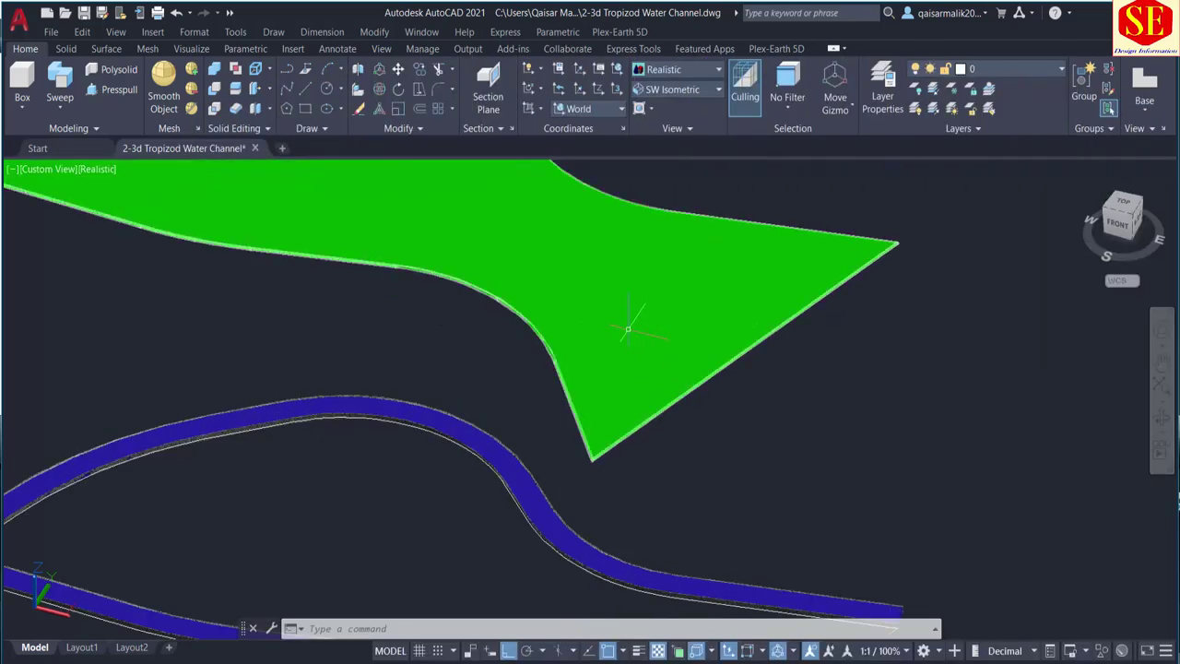
# Move the green slab down, snapping its lower tip onto the channel's matching tip
pyautogui.write('m')
pyautogui.press('Return')
pyautogui.scroll(3, 609, 444)
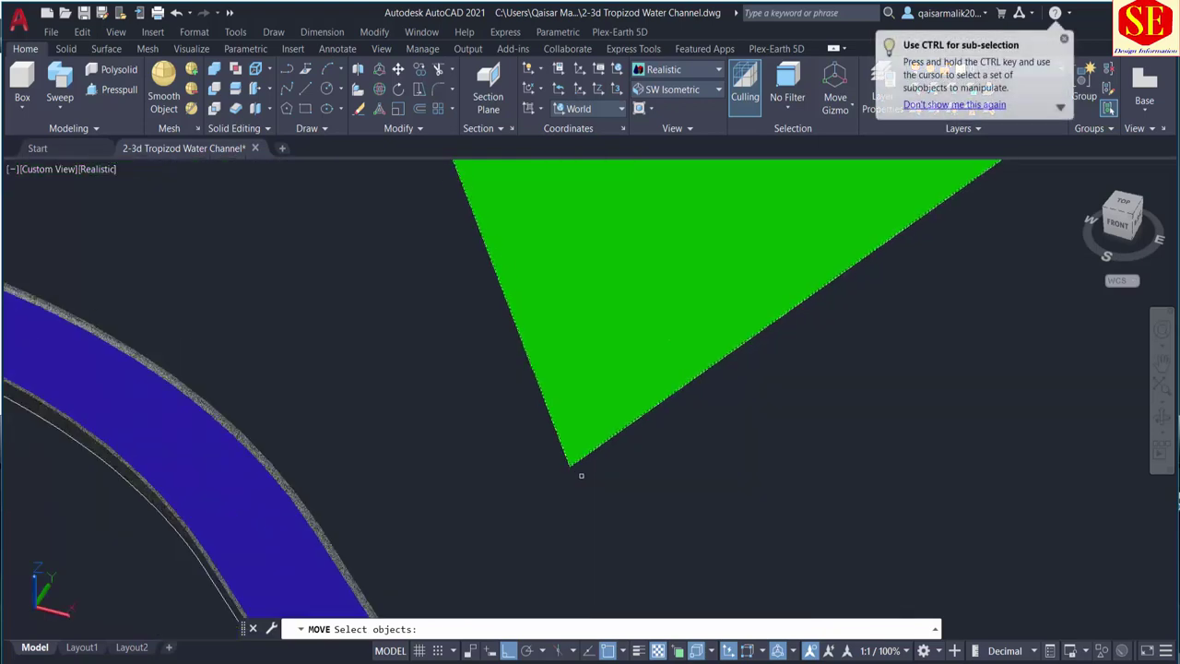
pyautogui.click(556, 450)
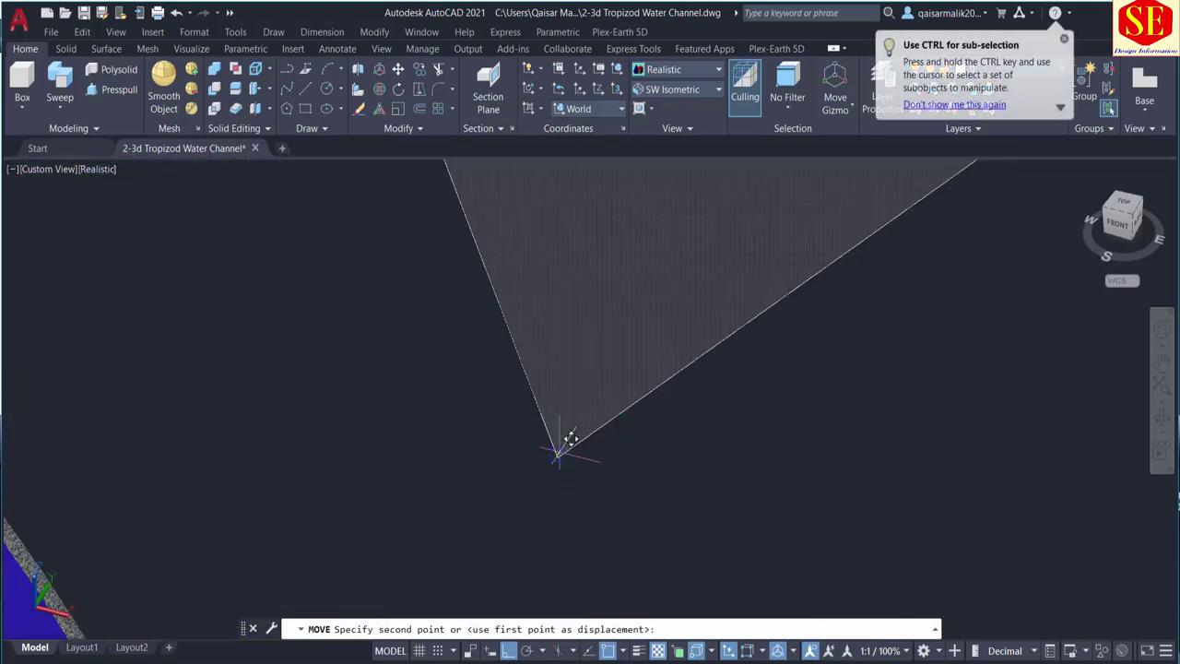
pyautogui.scroll(-2, 559, 438)
pyautogui.scroll(-3, 645, 516)
pyautogui.scroll(5, 571, 507)
pyautogui.scroll(3, 571, 505)
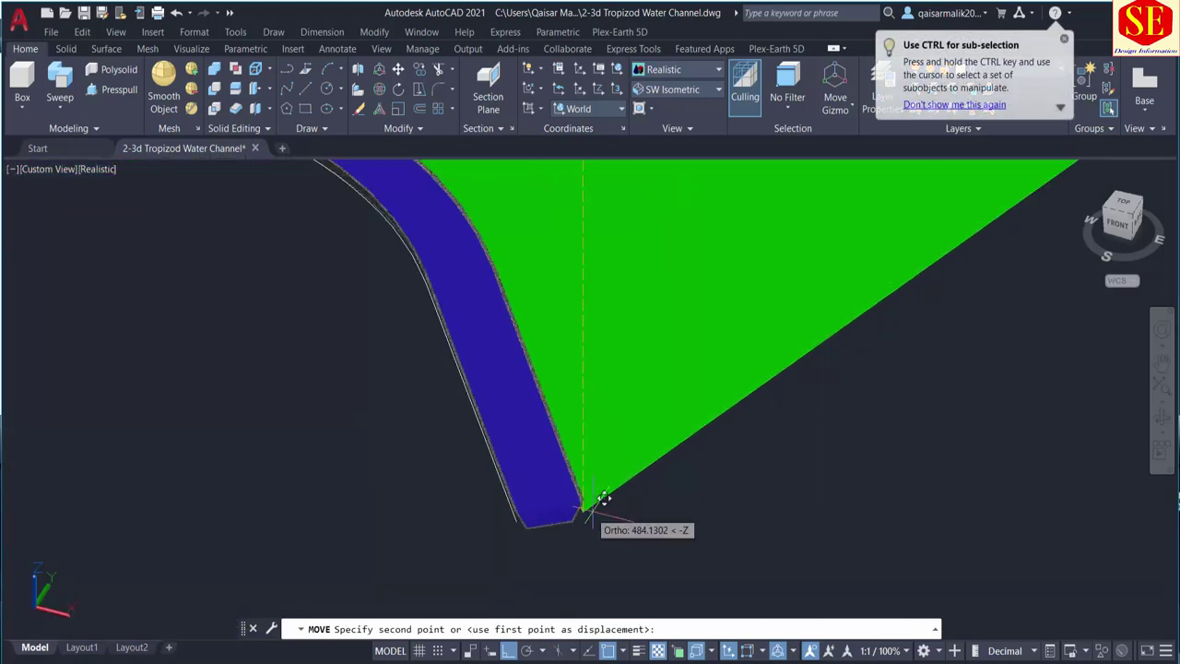
pyautogui.click(590, 497)
pyautogui.scroll(-3, 664, 515)
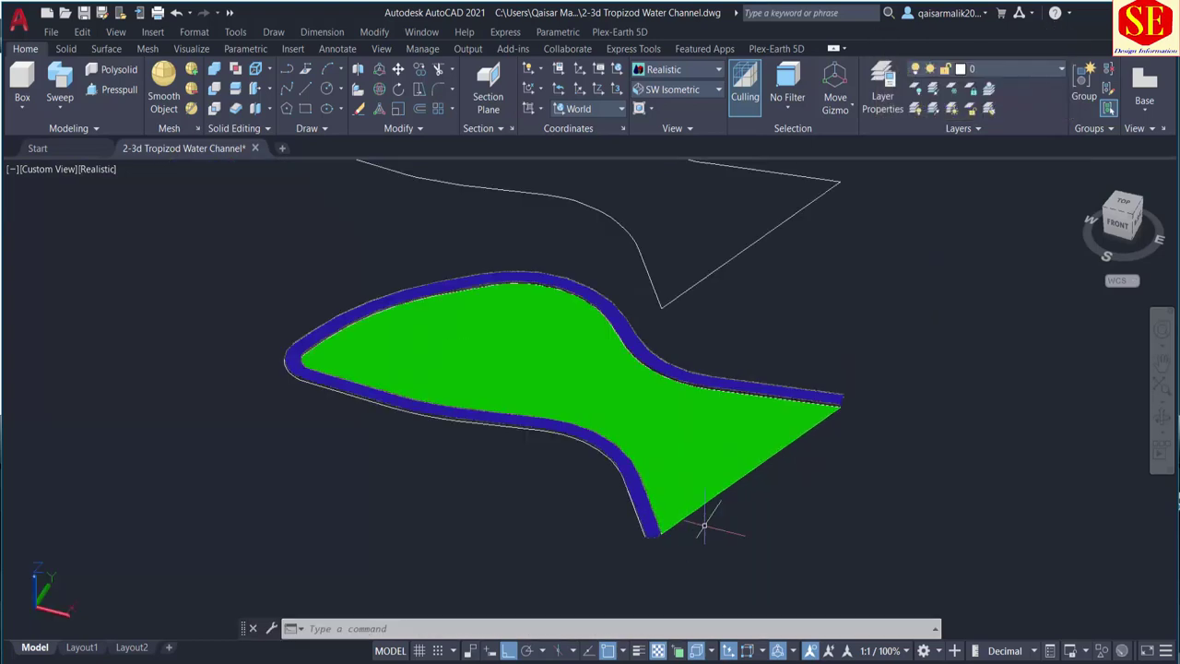
# Delete the leftover slab outline
pyautogui.moveTo(398, 319); pyautogui.dragTo(408, 422, button='middle')
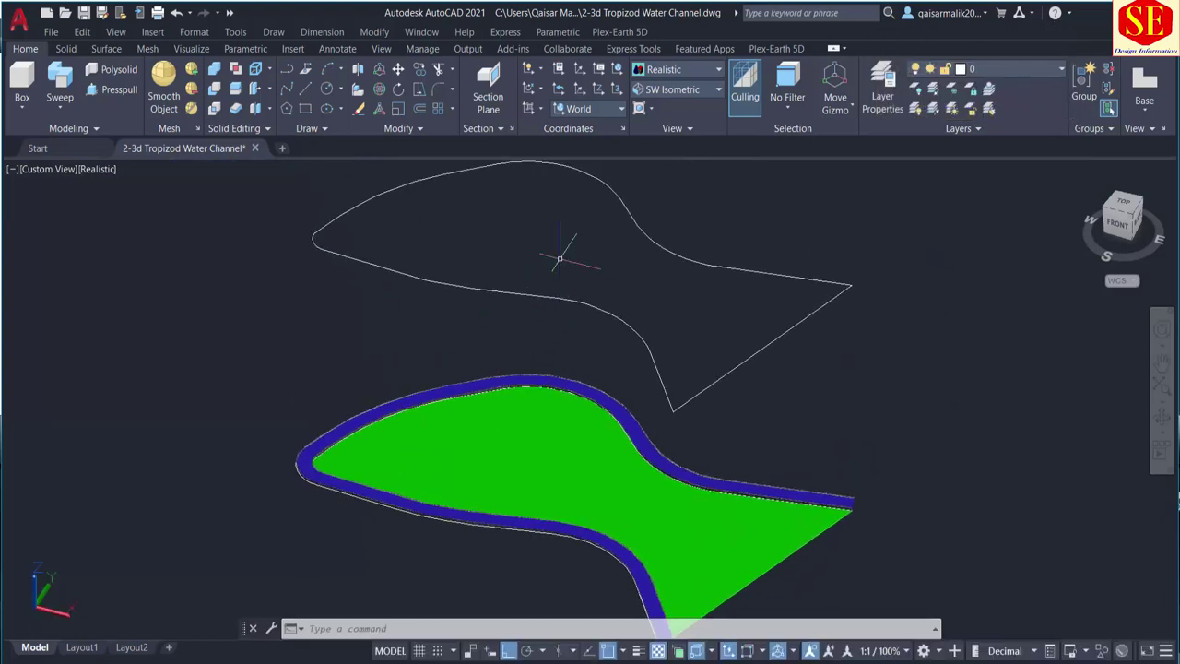
pyautogui.click(636, 192)
pyautogui.press('Delete')
# Move the gravel-lined wall up from its base corner to the snapped top corner
pyautogui.scroll(-2, 553, 332)
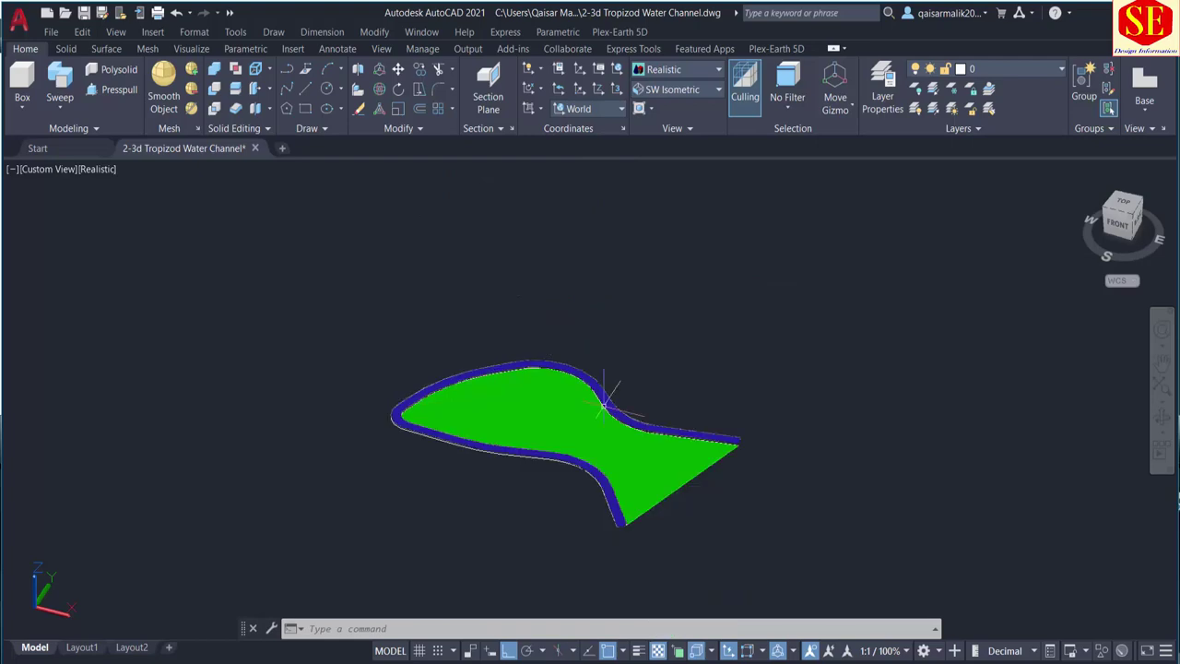
pyautogui.keyDown('shift'); pyautogui.moveTo(496, 448); pyautogui.dragTo(830, 473, button='middle'); pyautogui.keyUp('shift')
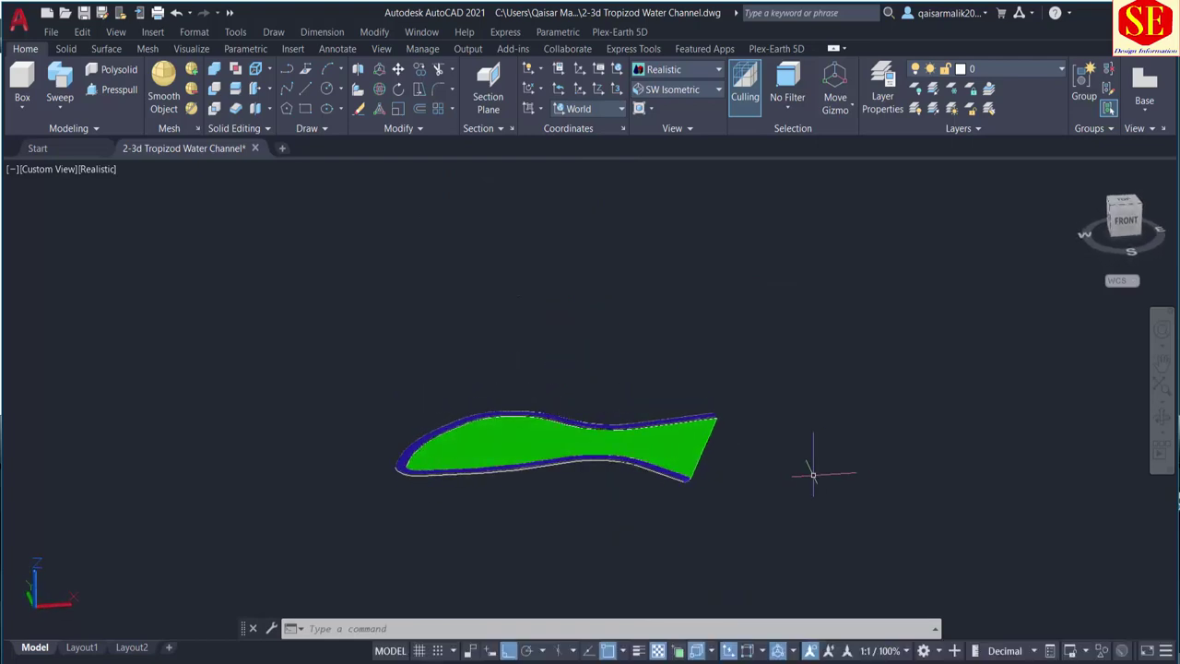
pyautogui.scroll(5, 829, 473)
pyautogui.keyDown('shift'); pyautogui.moveTo(500, 369); pyautogui.dragTo(639, 422, button='middle'); pyautogui.keyUp('shift')
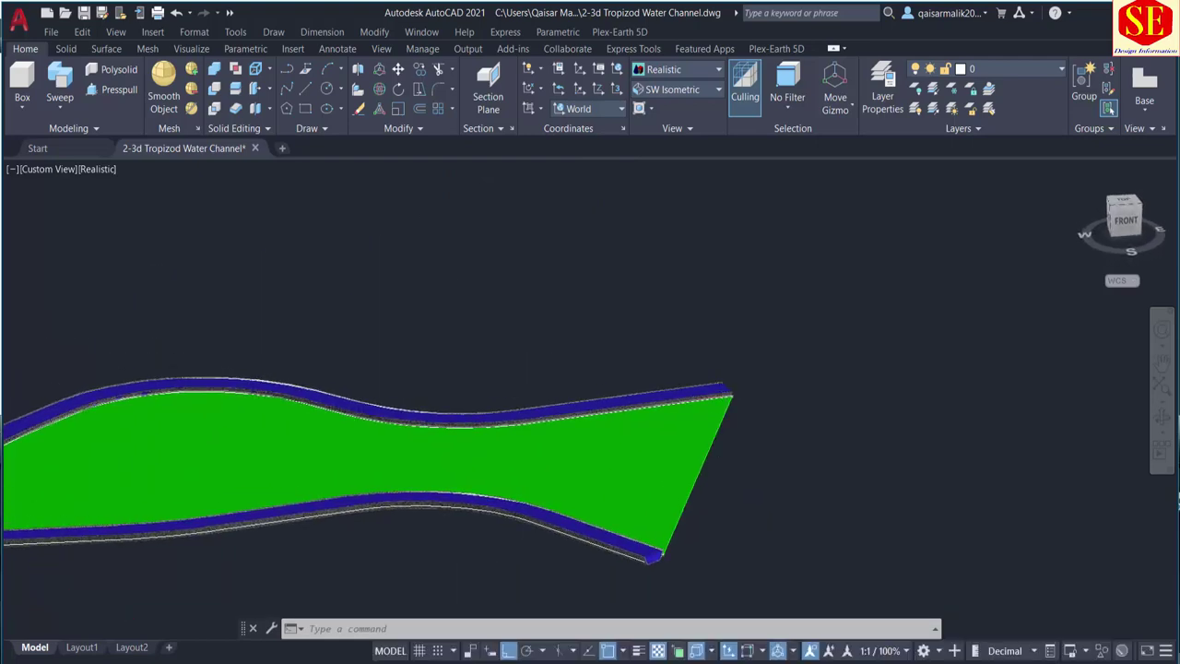
pyautogui.scroll(5, 700, 397)
pyautogui.scroll(-1, 700, 331)
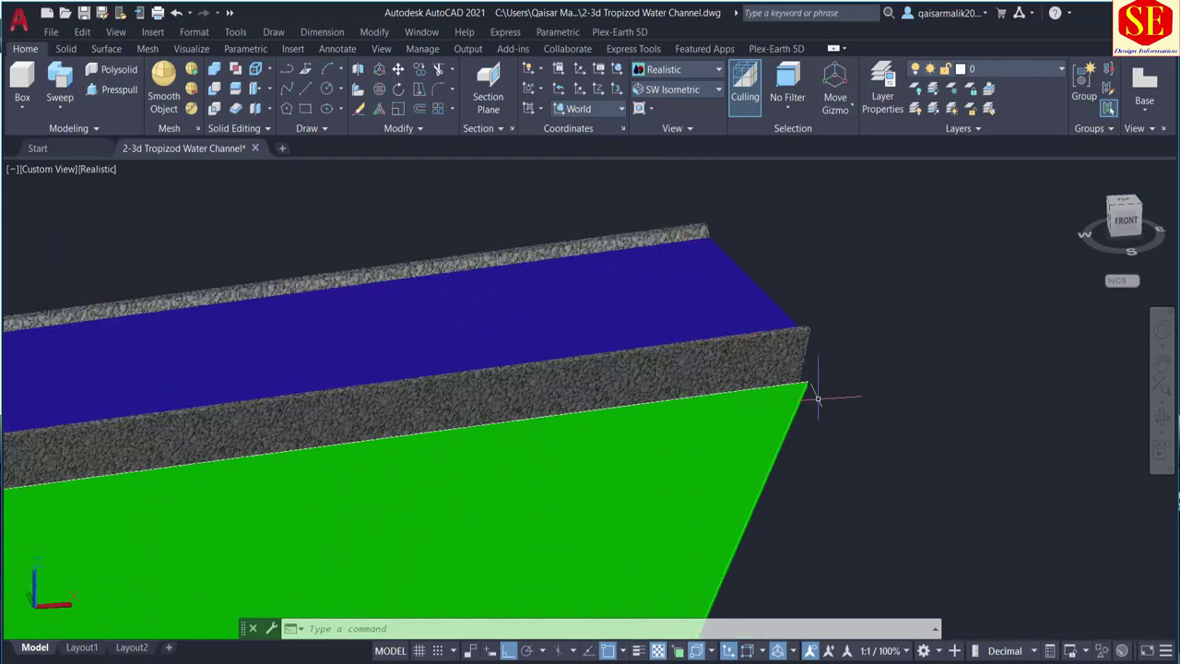
pyautogui.write('m')
pyautogui.press('Return')
pyautogui.scroll(2, 817, 367)
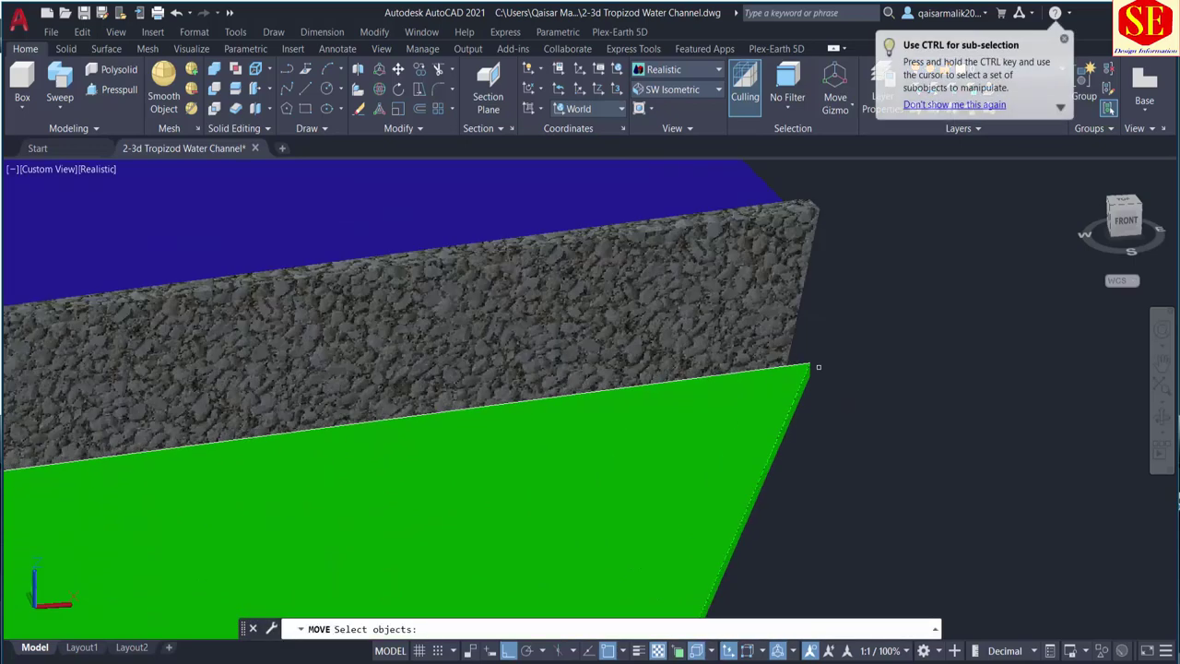
pyautogui.click(808, 363)
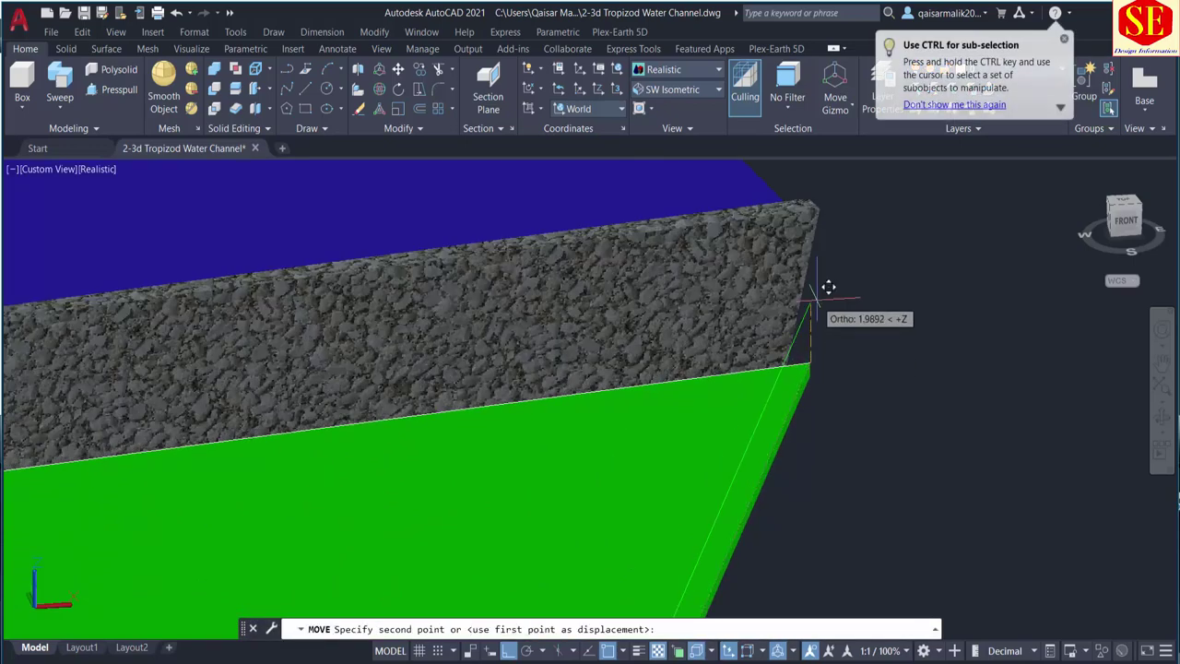
pyautogui.click(817, 209)
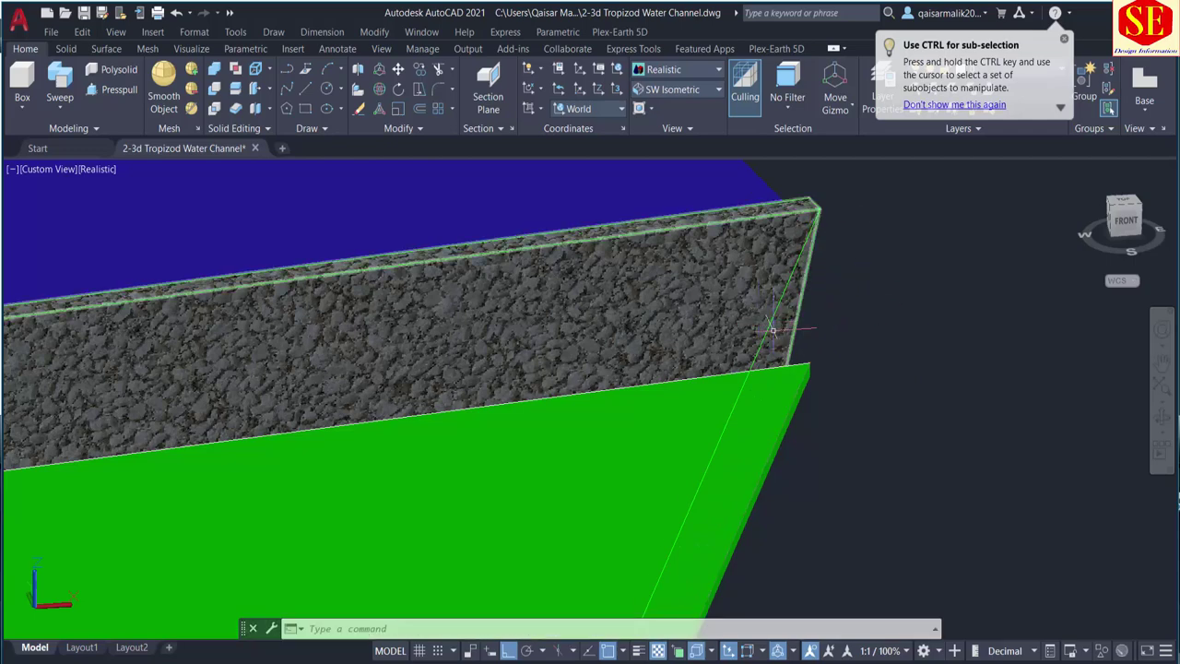
# Lift the green land slab from its corner up to the wall top
pyautogui.write('m')
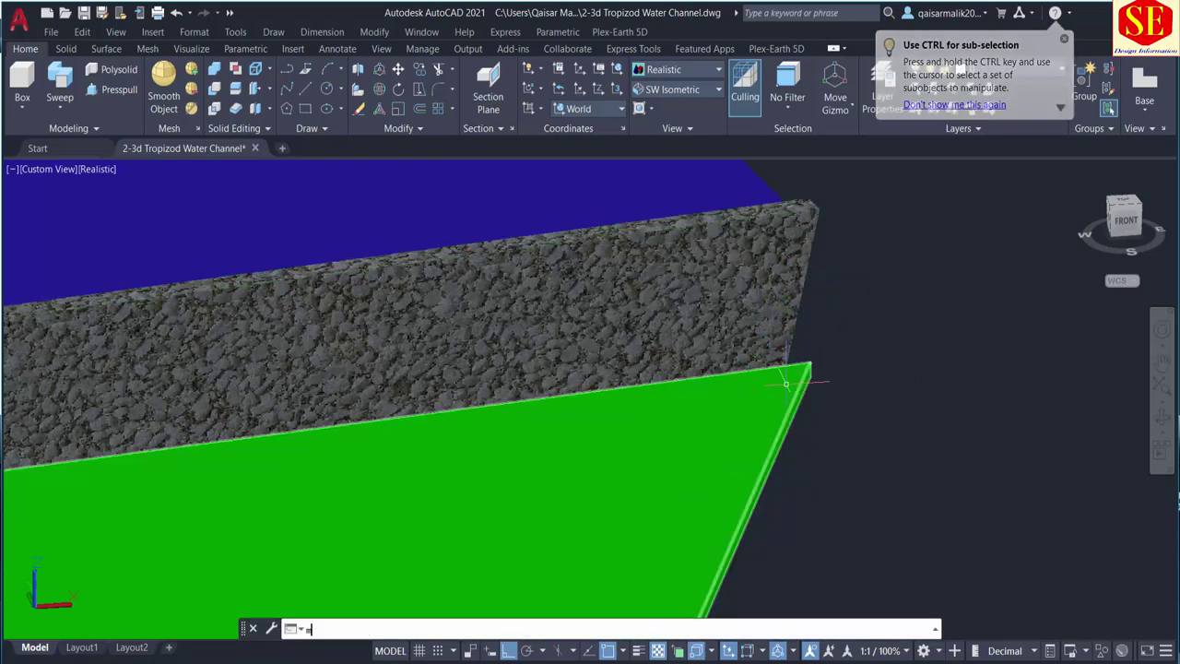
pyautogui.press('Return')
pyautogui.click(785, 383)
pyautogui.press('Return')
pyautogui.click(808, 364)
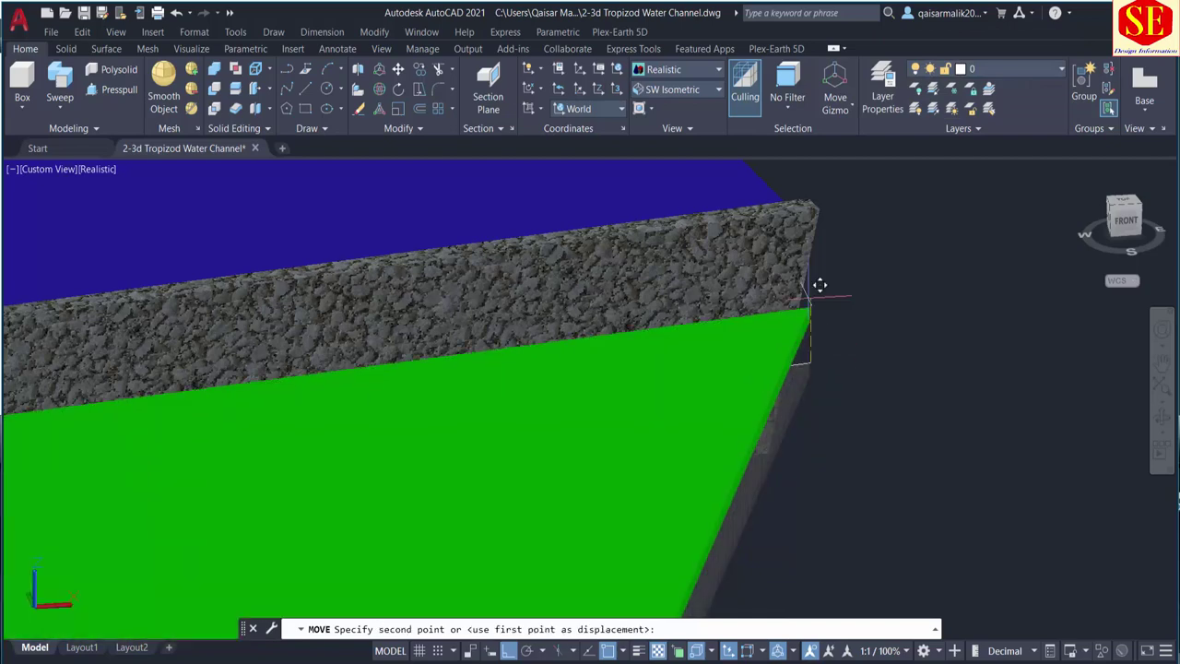
pyautogui.click(826, 200)
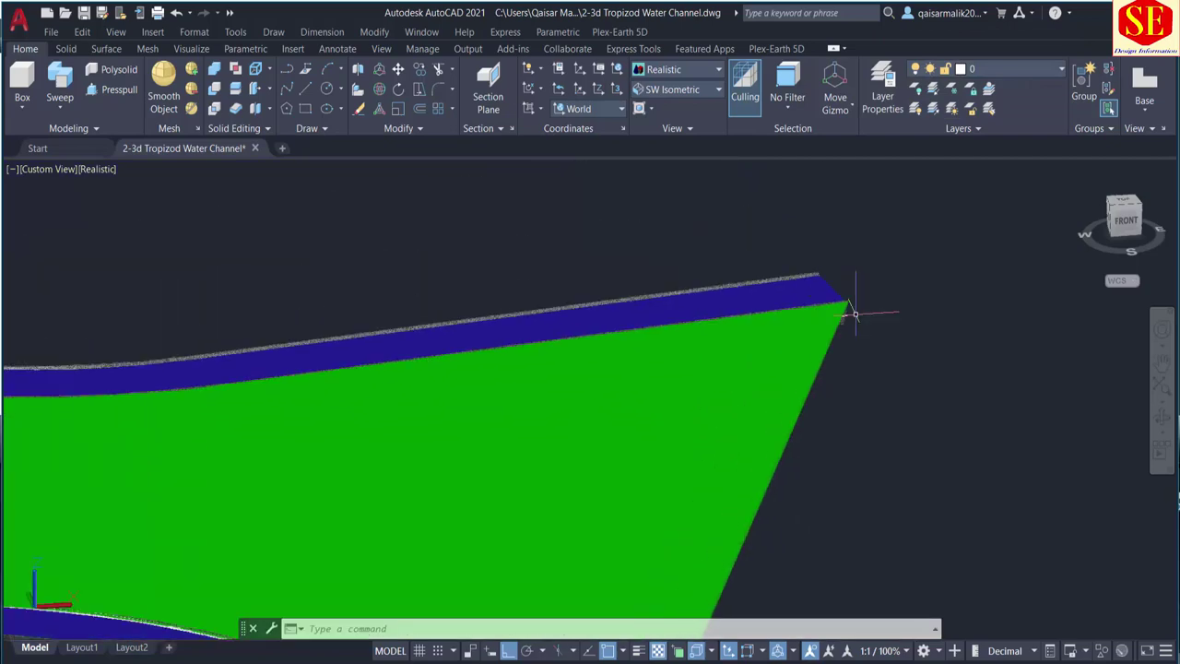
# Orbit the model to inspect the raised wall and slab from several angles
pyautogui.moveTo(787, 457)
pyautogui.keyDown('shift'); pyautogui.mouseDown(button='middle')
pyautogui.moveTo(695, 363)
pyautogui.moveTo(632, 342)
pyautogui.moveTo(829, 400)
pyautogui.mouseUp(button='middle'); pyautogui.keyUp('shift')
pyautogui.scroll(-5, 579, 374)
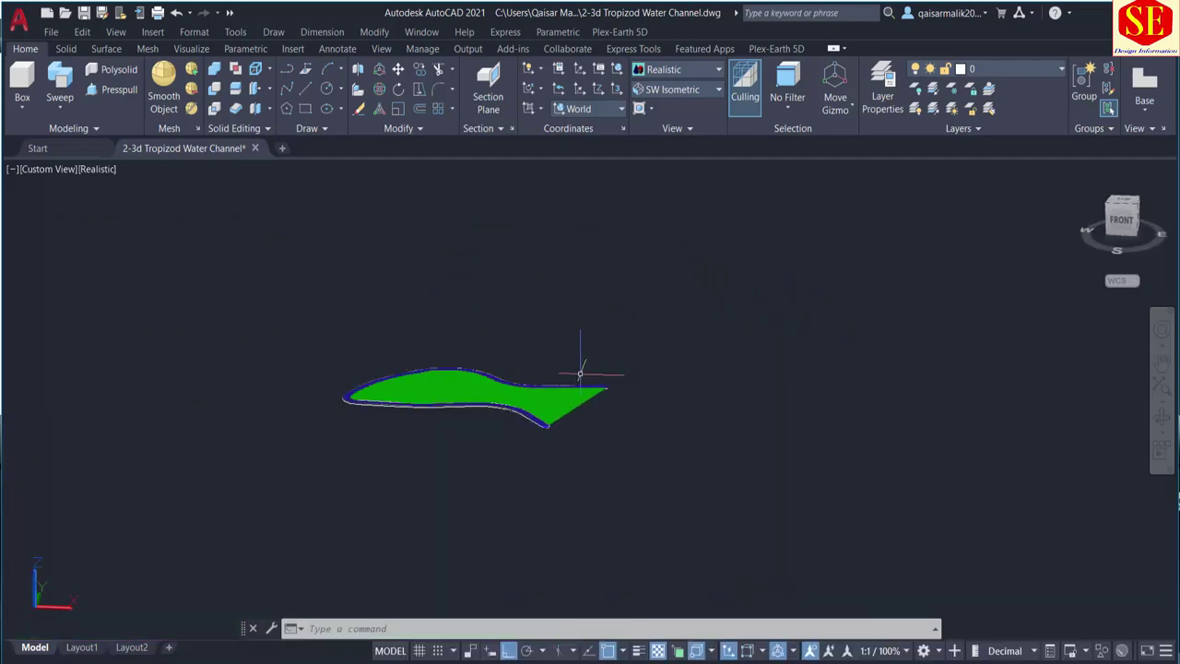
pyautogui.keyDown('shift'); pyautogui.moveTo(580, 374); pyautogui.dragTo(537, 429, button='middle'); pyautogui.keyUp('shift')
pyautogui.scroll(5, 433, 311)
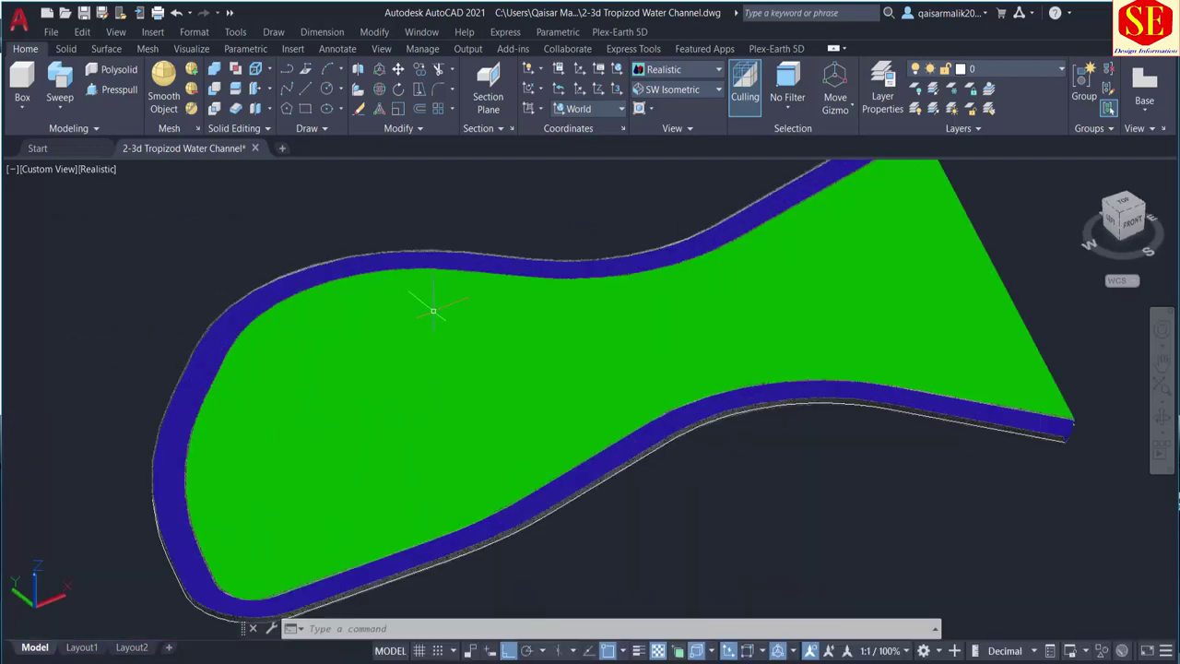
pyautogui.scroll(2, 587, 471)
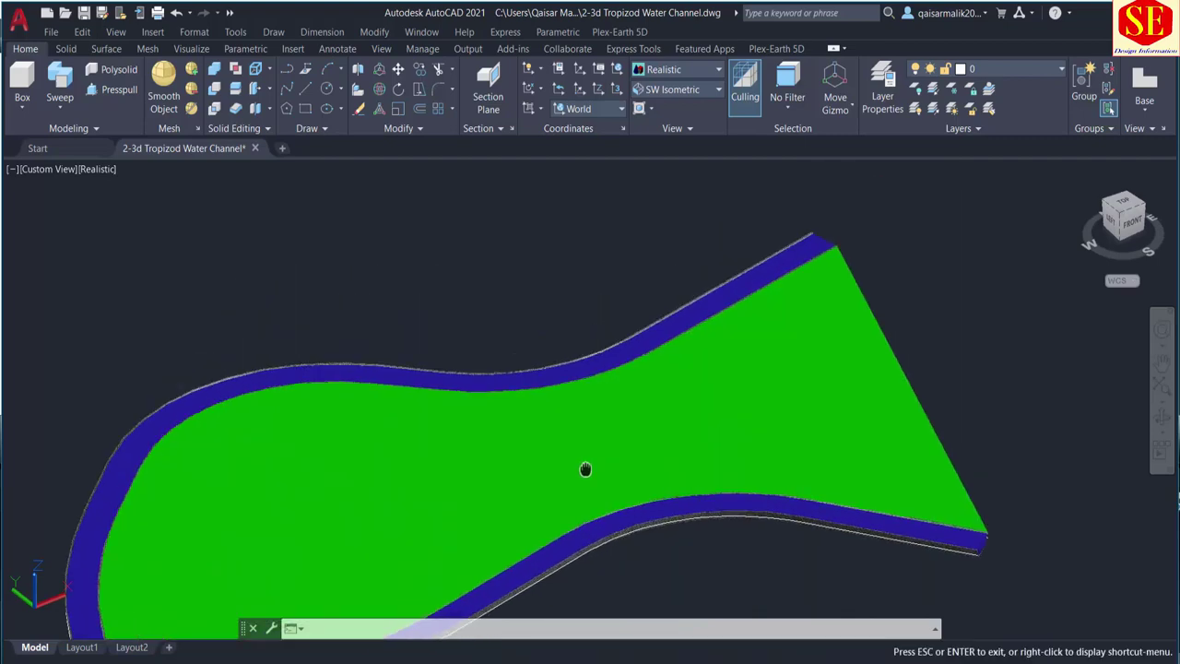
pyautogui.scroll(-5, 613, 361)
pyautogui.scroll(4, 663, 371)
pyautogui.scroll(3, 548, 398)
pyautogui.scroll(-3, 575, 378)
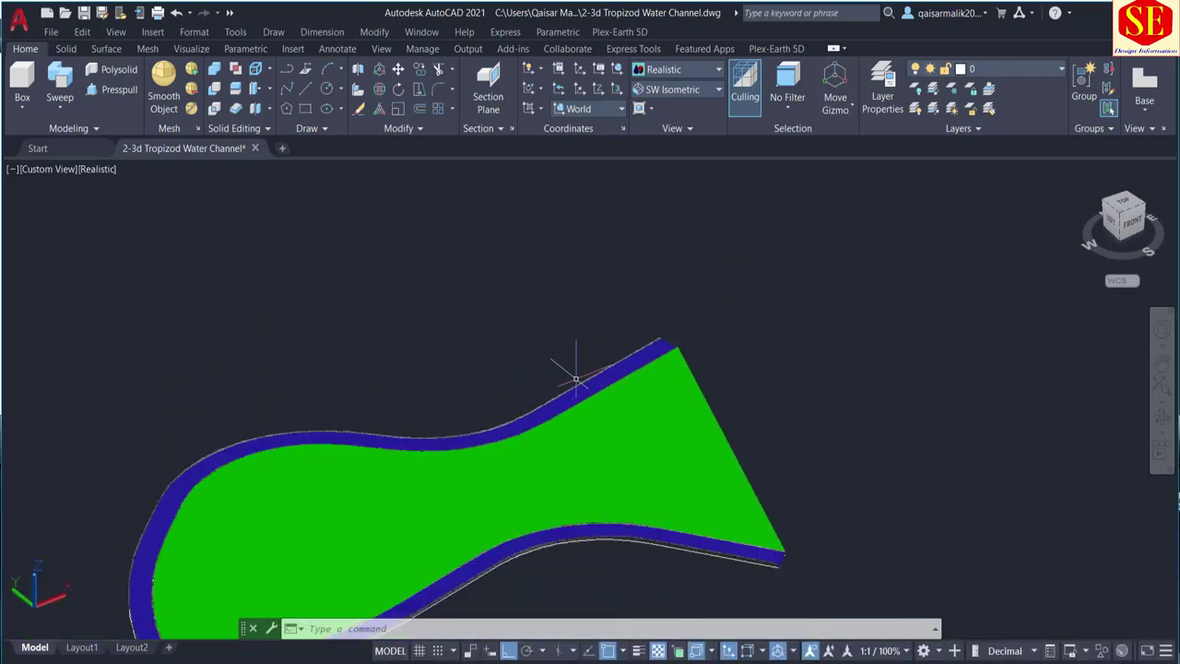
pyautogui.scroll(-2, 695, 250)
pyautogui.scroll(4, 807, 270)
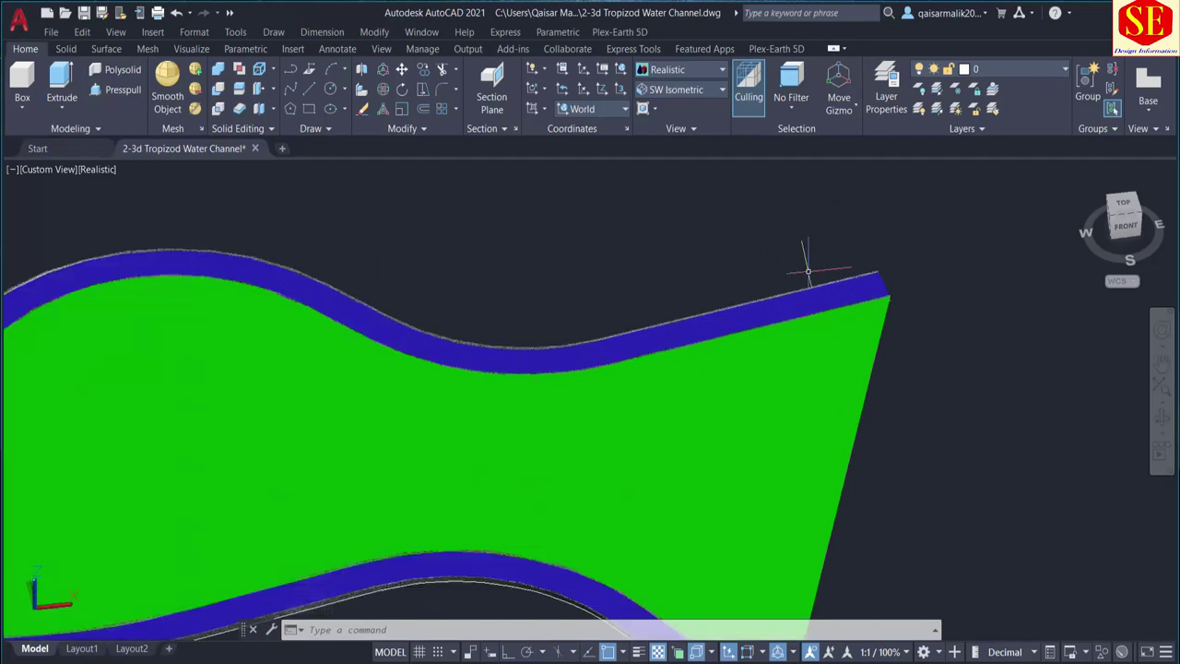
pyautogui.scroll(-1, 899, 331)
pyautogui.keyDown('shift'); pyautogui.moveTo(869, 341); pyautogui.dragTo(685, 338, button='middle'); pyautogui.keyUp('shift')
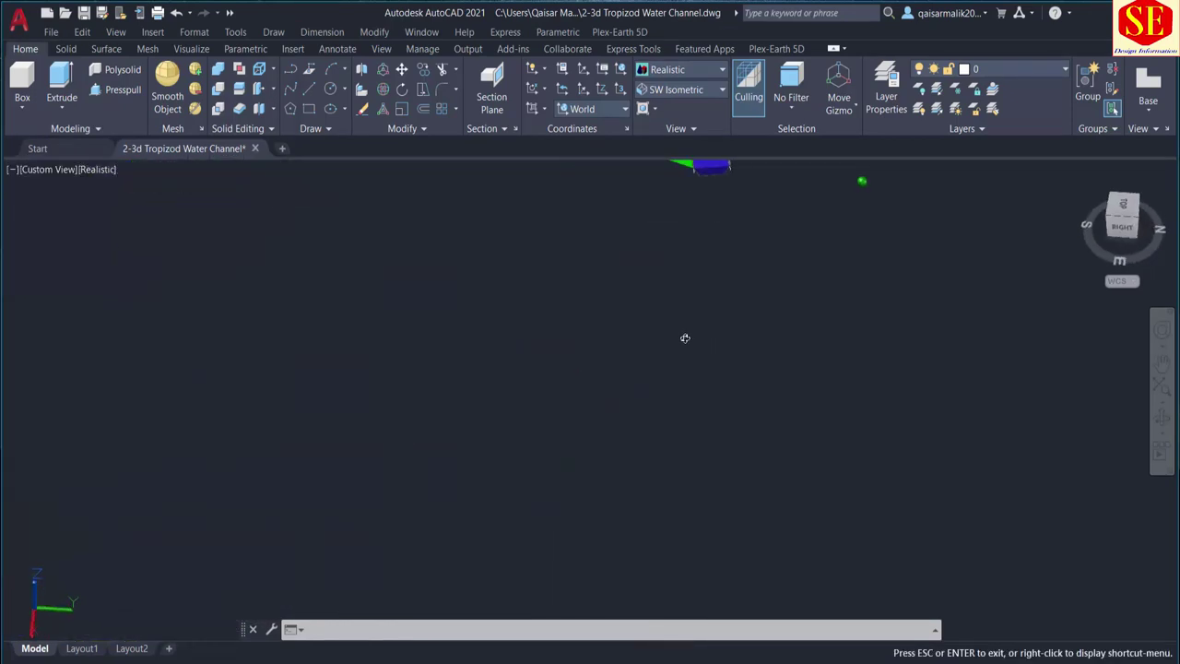
pyautogui.scroll(1, 722, 383)
pyautogui.scroll(2, 723, 384)
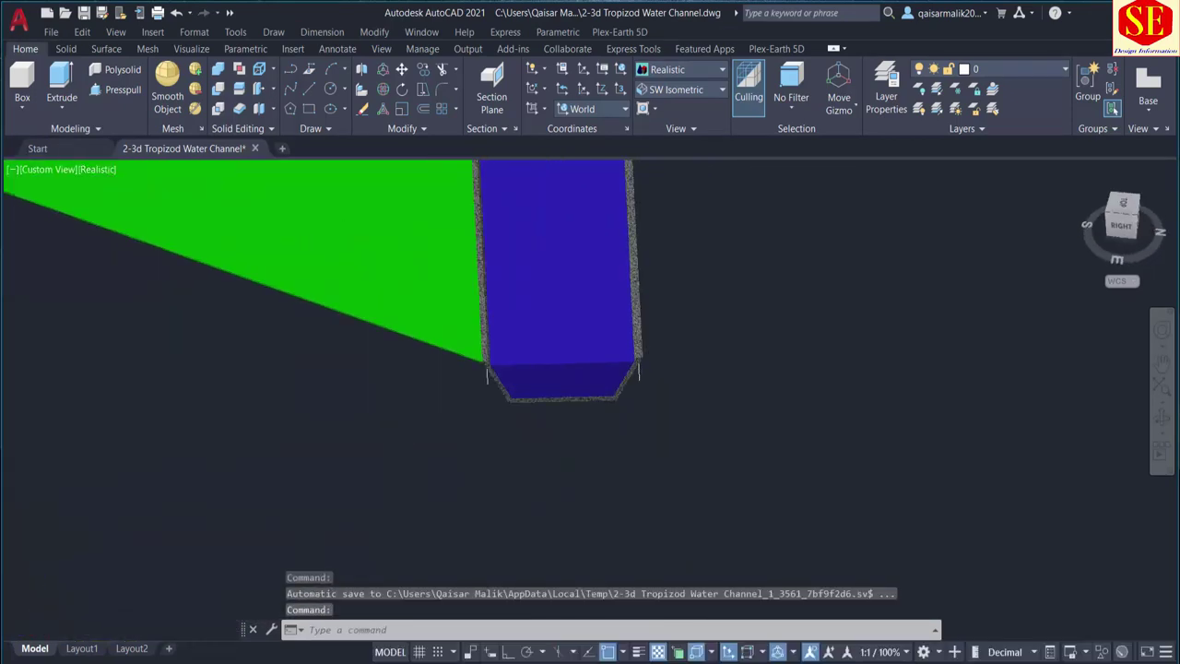
pyautogui.moveTo(708, 369)
pyautogui.keyDown('shift'); pyautogui.mouseDown(button='middle')
pyautogui.moveTo(682, 363)
pyautogui.moveTo(683, 376)
pyautogui.mouseUp(button='middle'); pyautogui.keyUp('shift')
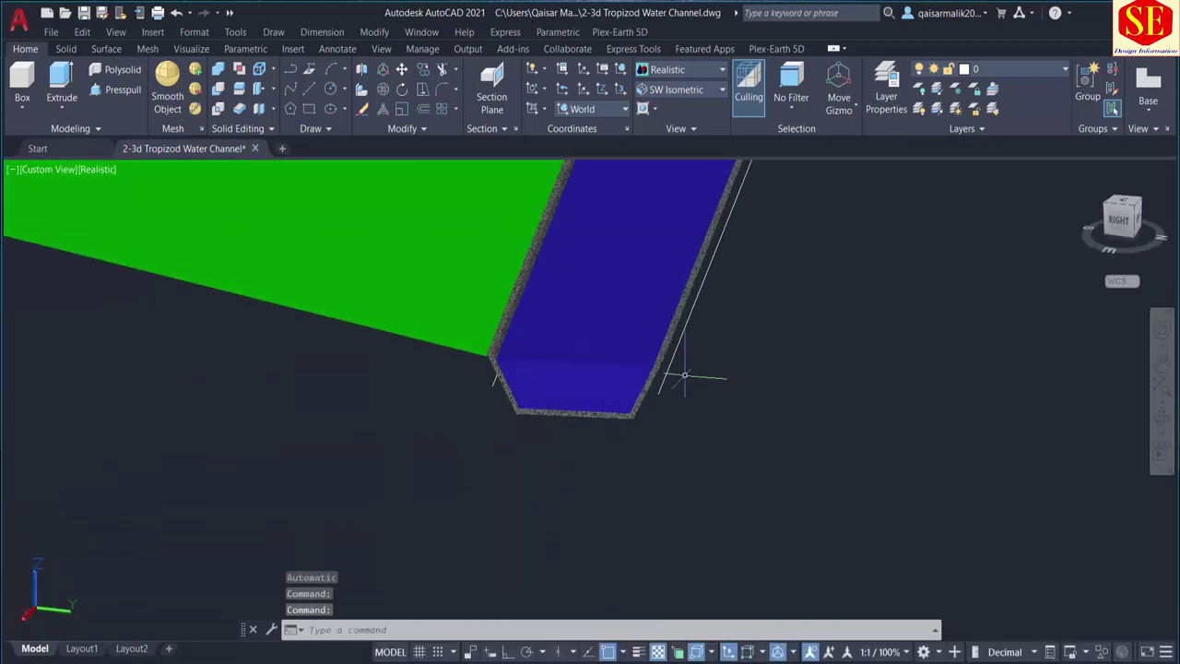
# Start a polyline at the channel corner with corners beyond its right side and above it
pyautogui.write('P')
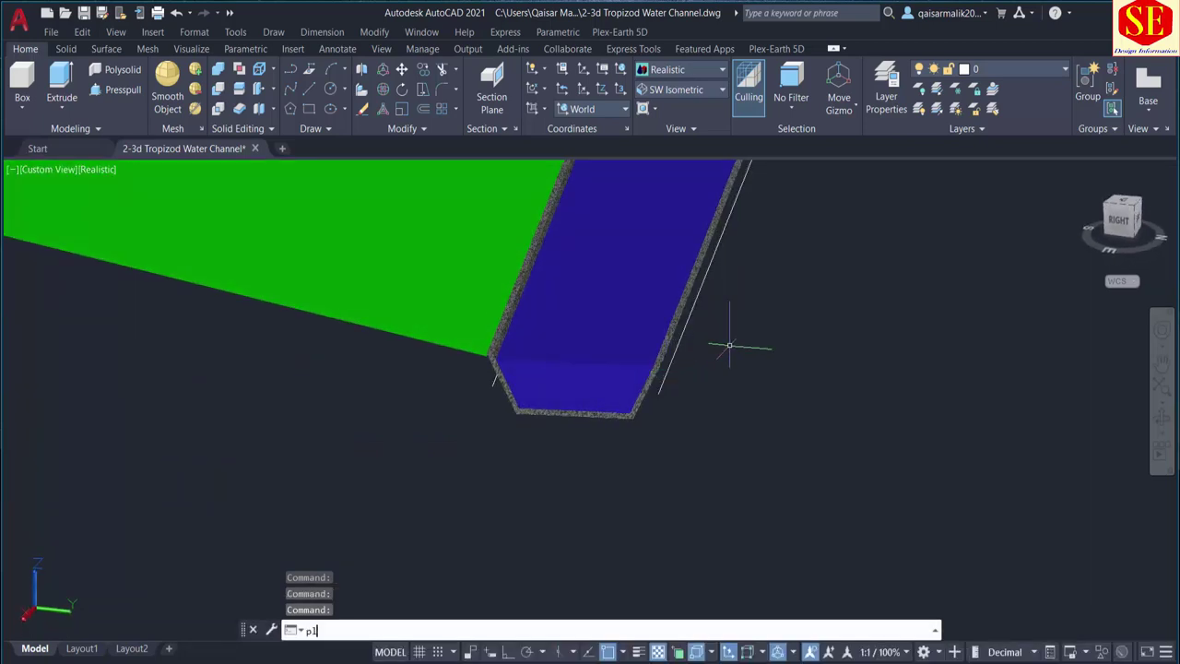
pyautogui.write('L')
pyautogui.press('Return')
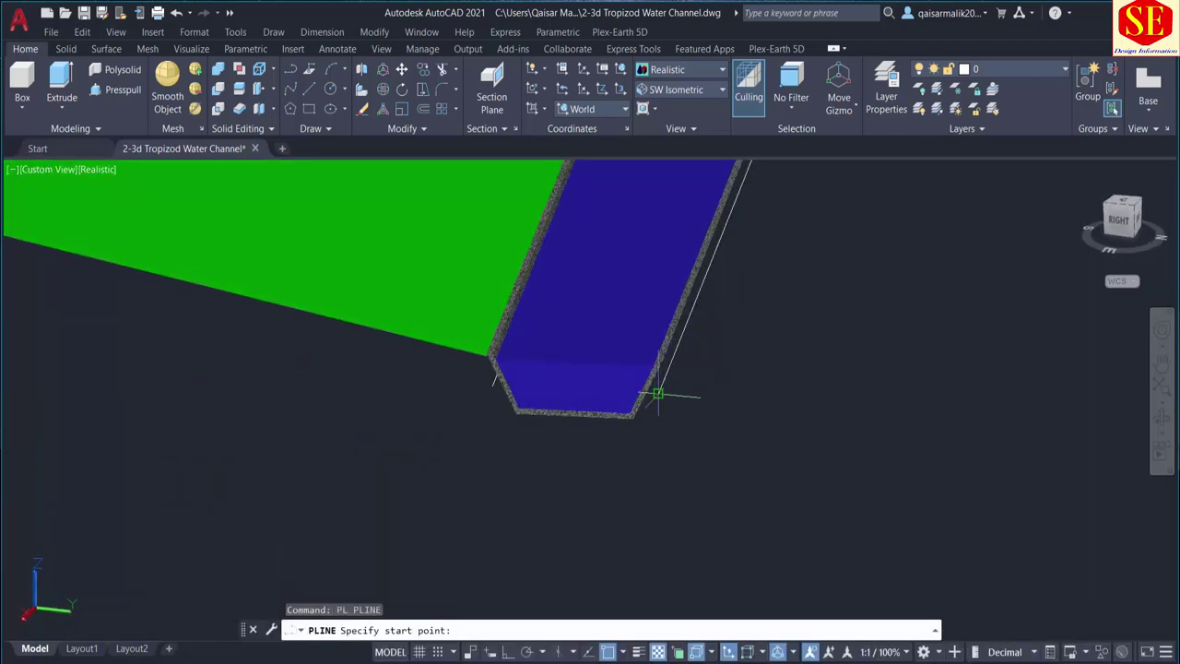
pyautogui.click(657, 394)
pyautogui.scroll(-1, 657, 395)
pyautogui.scroll(-2, 700, 424)
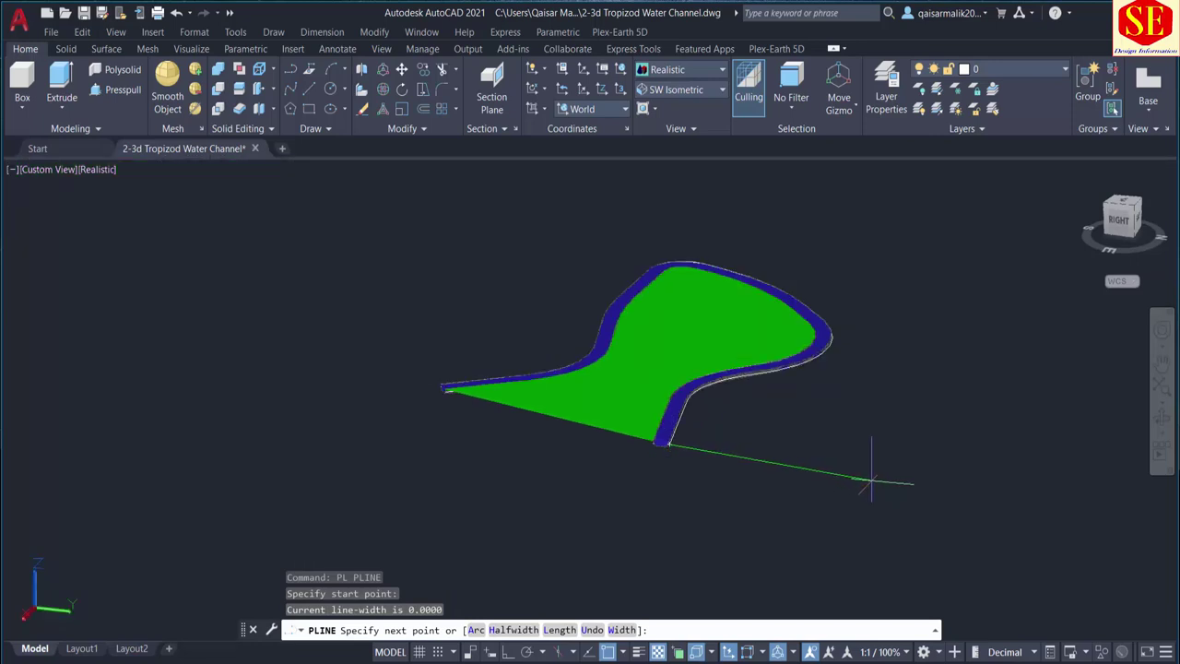
pyautogui.moveTo(815, 480)
pyautogui.keyDown('shift'); pyautogui.mouseDown(button='middle')
pyautogui.moveTo(882, 476)
pyautogui.moveTo(929, 556)
pyautogui.mouseUp(button='middle'); pyautogui.keyUp('shift')
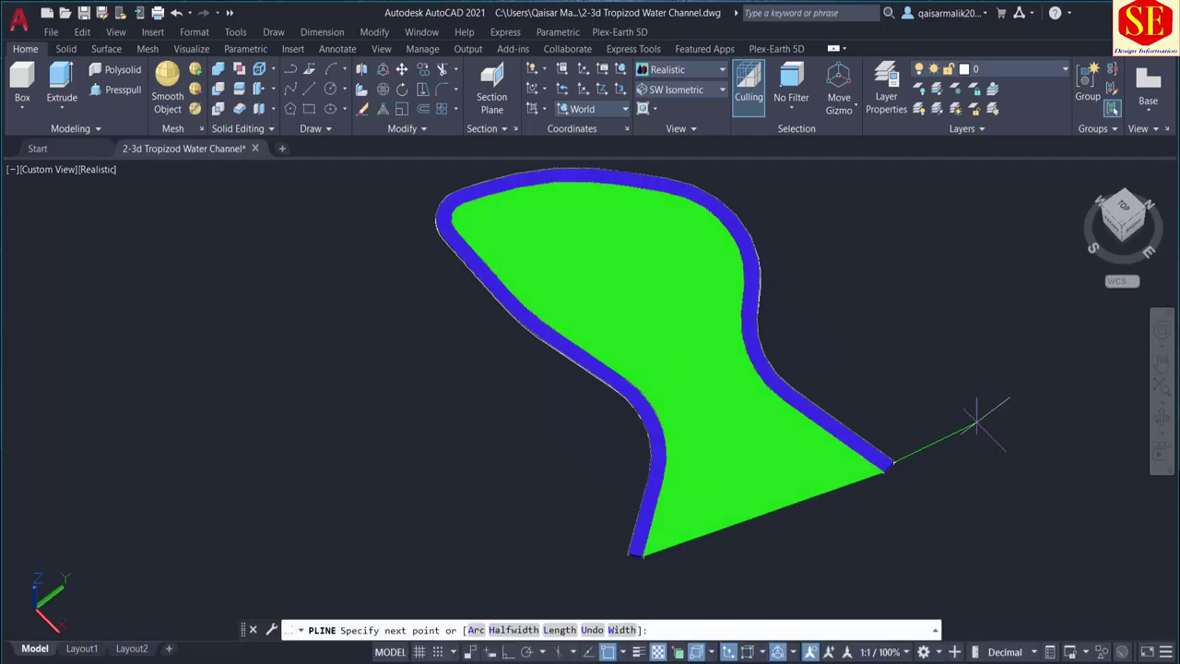
pyautogui.click(963, 423)
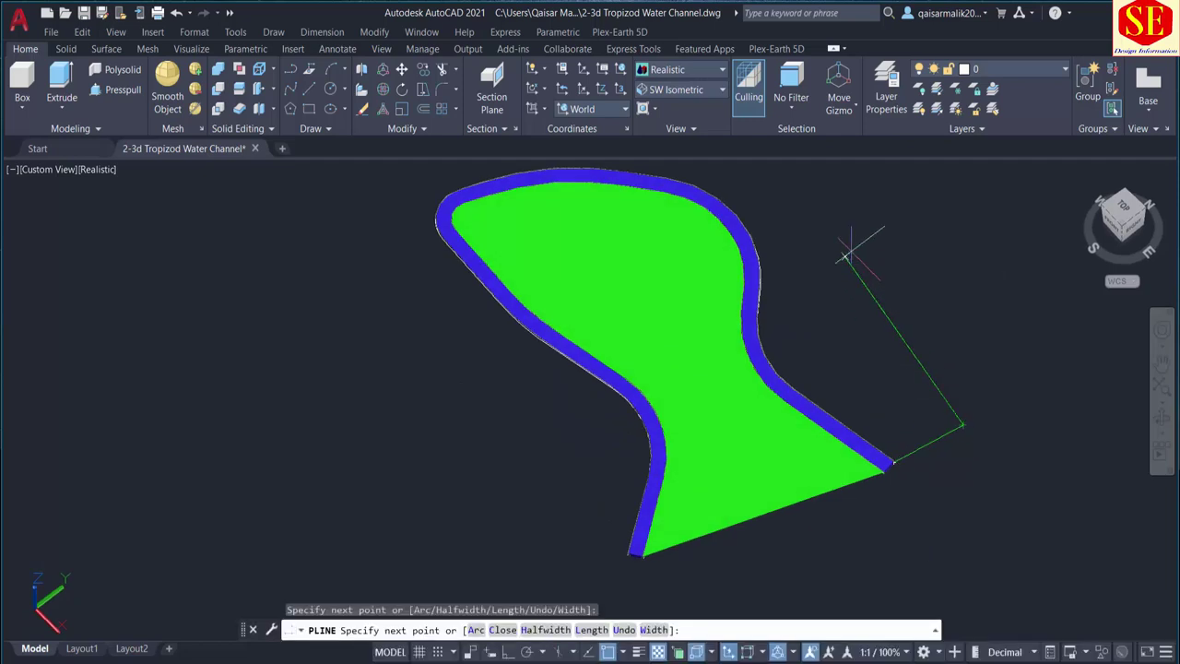
pyautogui.moveTo(820, 193); pyautogui.dragTo(862, 314, button='middle')
pyautogui.click(818, 246)
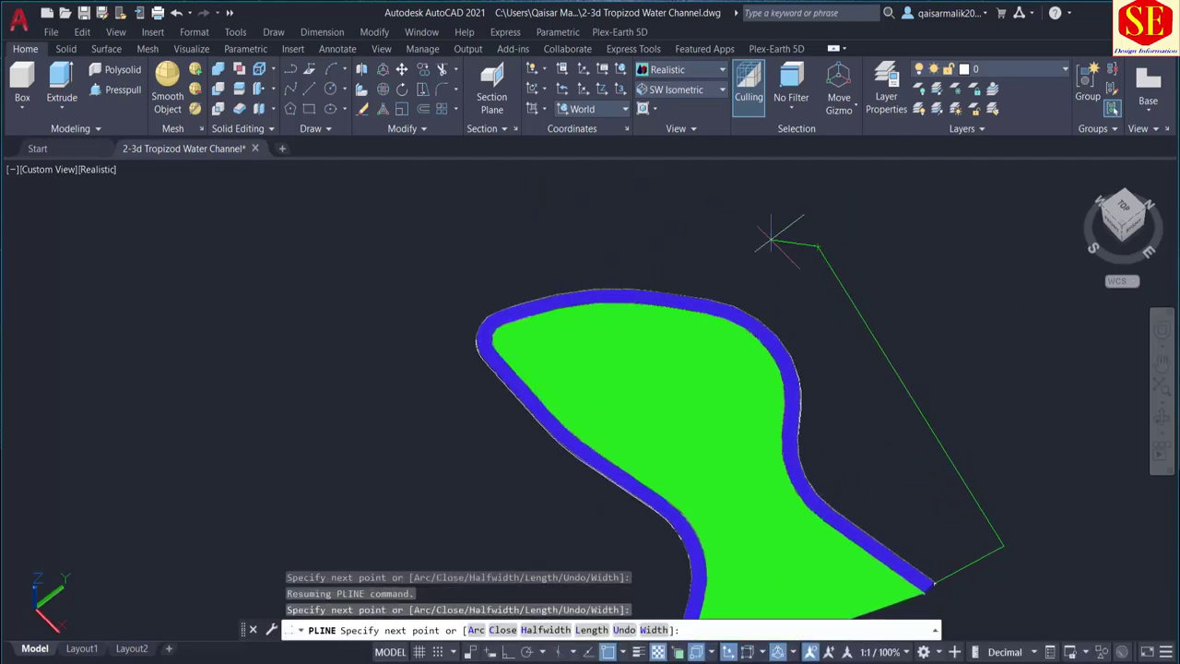
# Add outline corners at the upper left, left and lower left, then snap to the channel corner
pyautogui.click(534, 217)
pyautogui.click(361, 315)
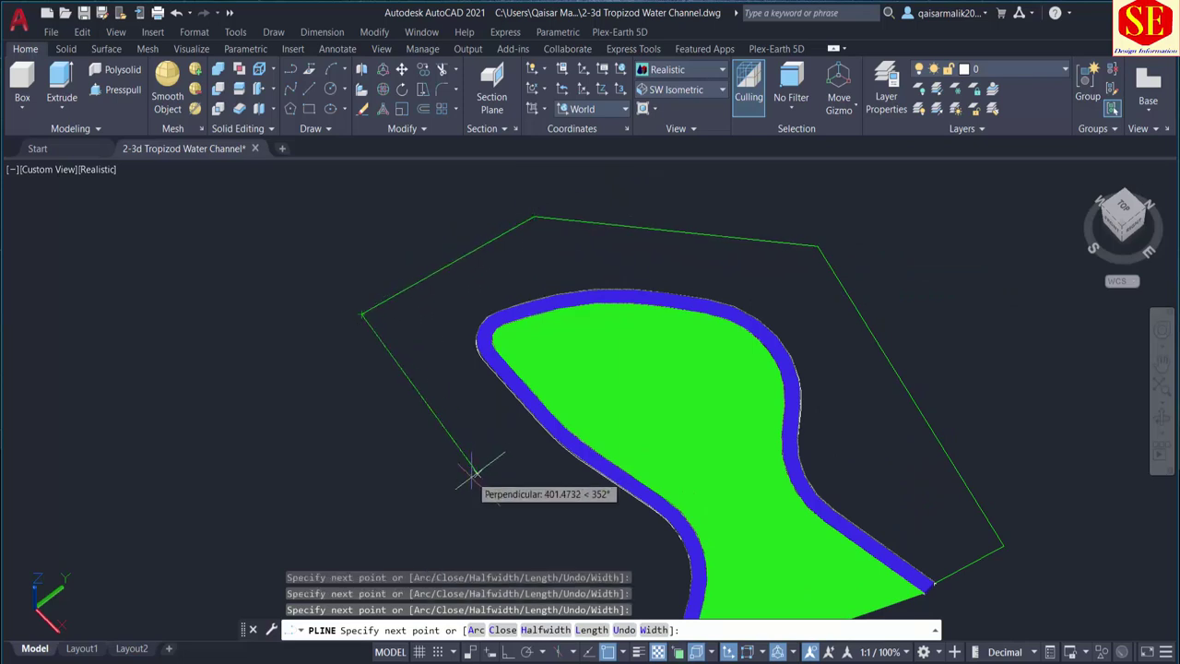
pyautogui.click(481, 516)
pyautogui.moveTo(480, 517); pyautogui.dragTo(343, 322, button='middle')
pyautogui.scroll(1, 470, 473)
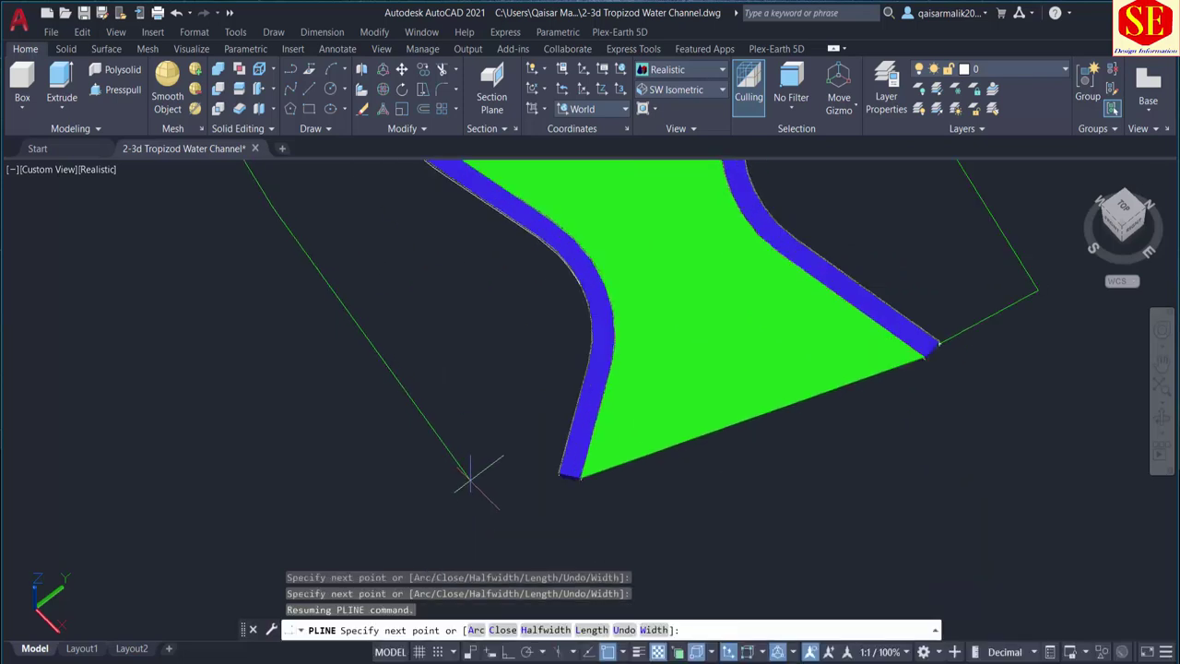
pyautogui.scroll(1, 540, 479)
pyautogui.scroll(3, 547, 475)
pyautogui.scroll(2, 599, 451)
pyautogui.scroll(1, 657, 422)
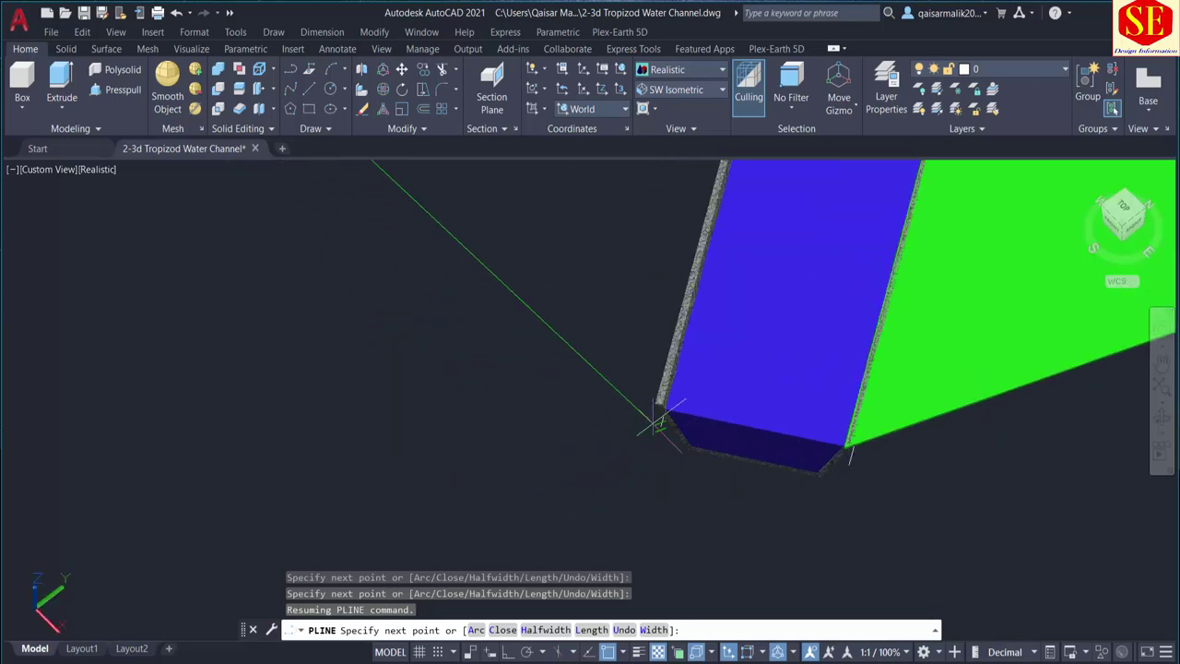
pyautogui.click(660, 424)
# Snap the final corner to the channel, close the outline, and check it by selecting it
pyautogui.scroll(-2, 589, 442)
pyautogui.scroll(-3, 420, 493)
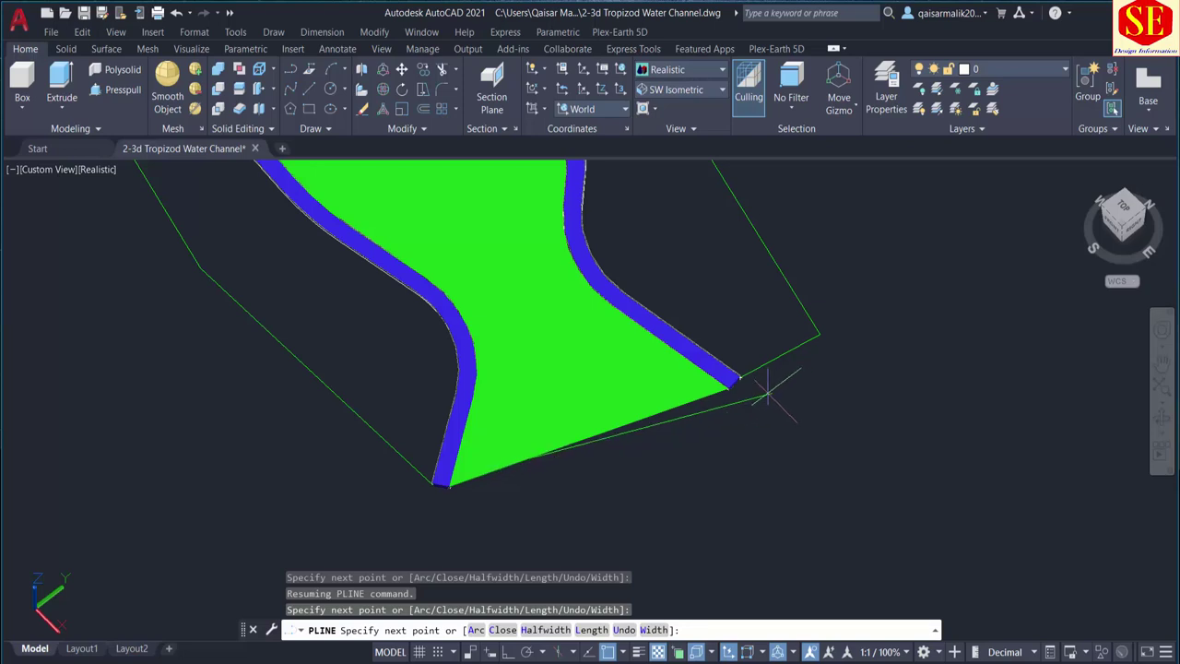
pyautogui.scroll(2, 768, 394)
pyautogui.scroll(2, 714, 359)
pyautogui.scroll(2, 783, 346)
pyautogui.moveTo(803, 342)
pyautogui.mouseDown(button='middle')
pyautogui.moveTo(609, 306)
pyautogui.moveTo(540, 408)
pyautogui.mouseUp(button='middle')
pyautogui.click(499, 340)
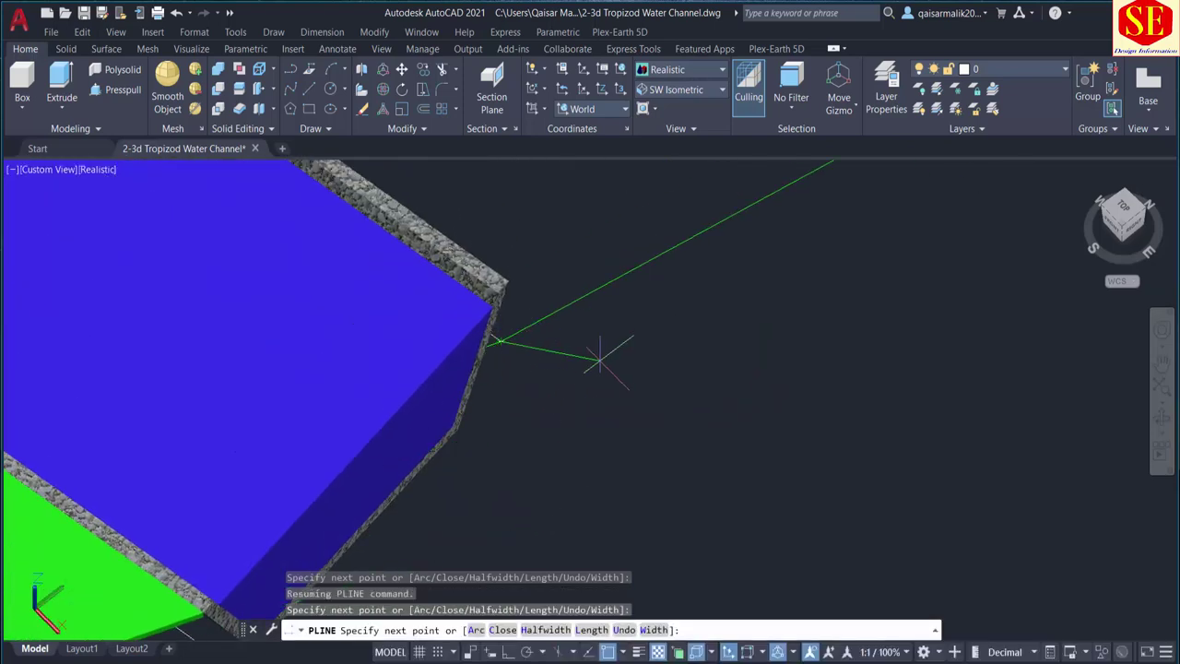
pyautogui.rightClick(600, 360)
pyautogui.click(622, 372)
pyautogui.scroll(-10, 706, 395)
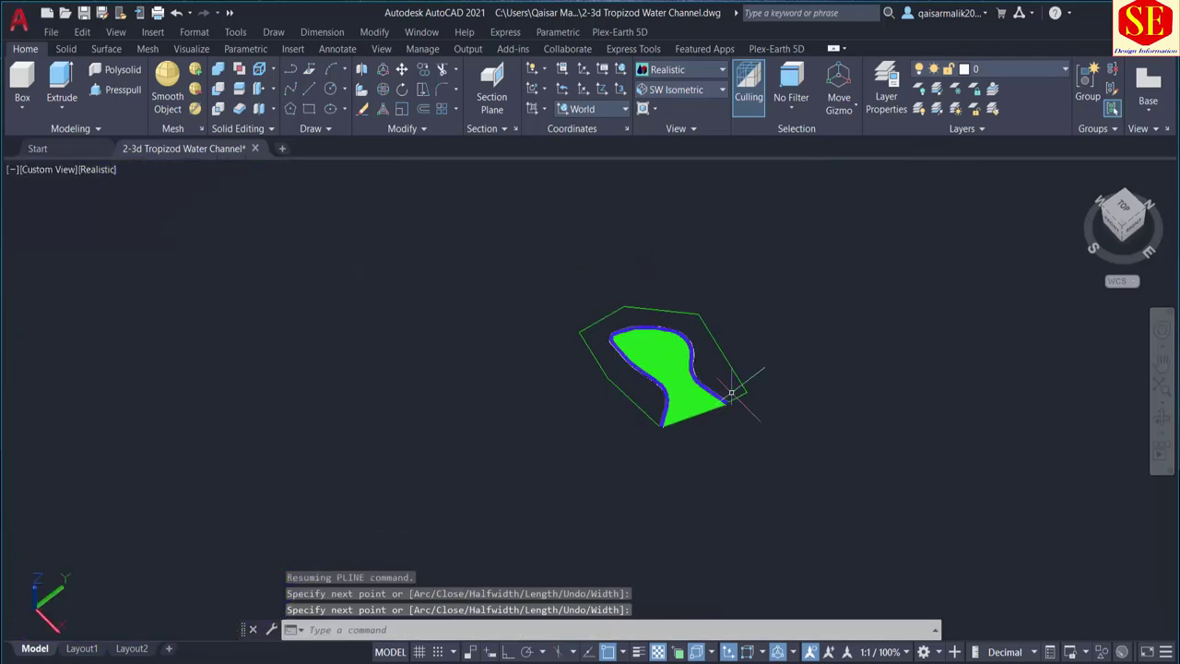
pyautogui.press('Escape')
pyautogui.click(601, 361)
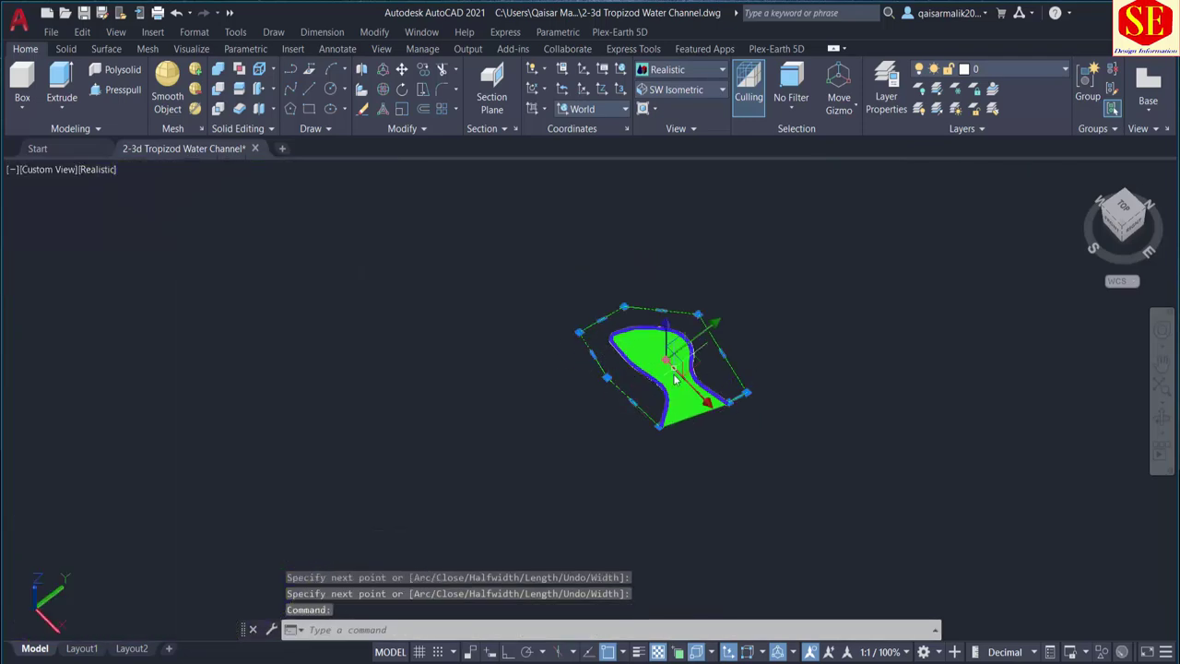
pyautogui.scroll(3, 671, 296)
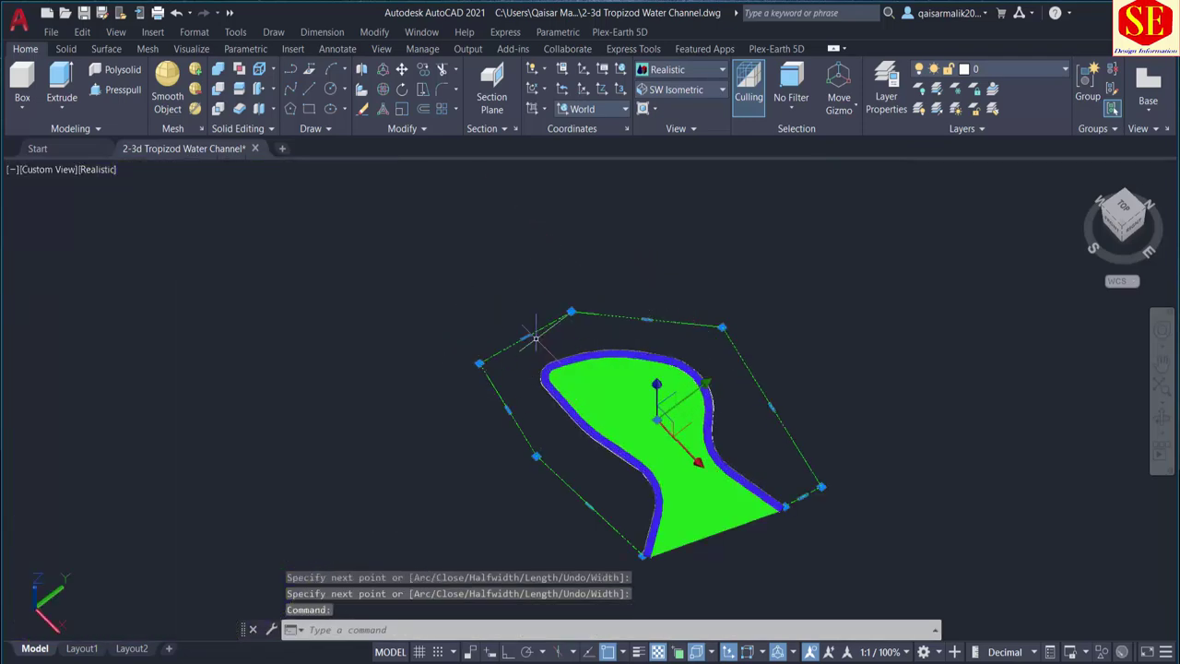
pyautogui.press('Escape')
pyautogui.scroll(2, 534, 440)
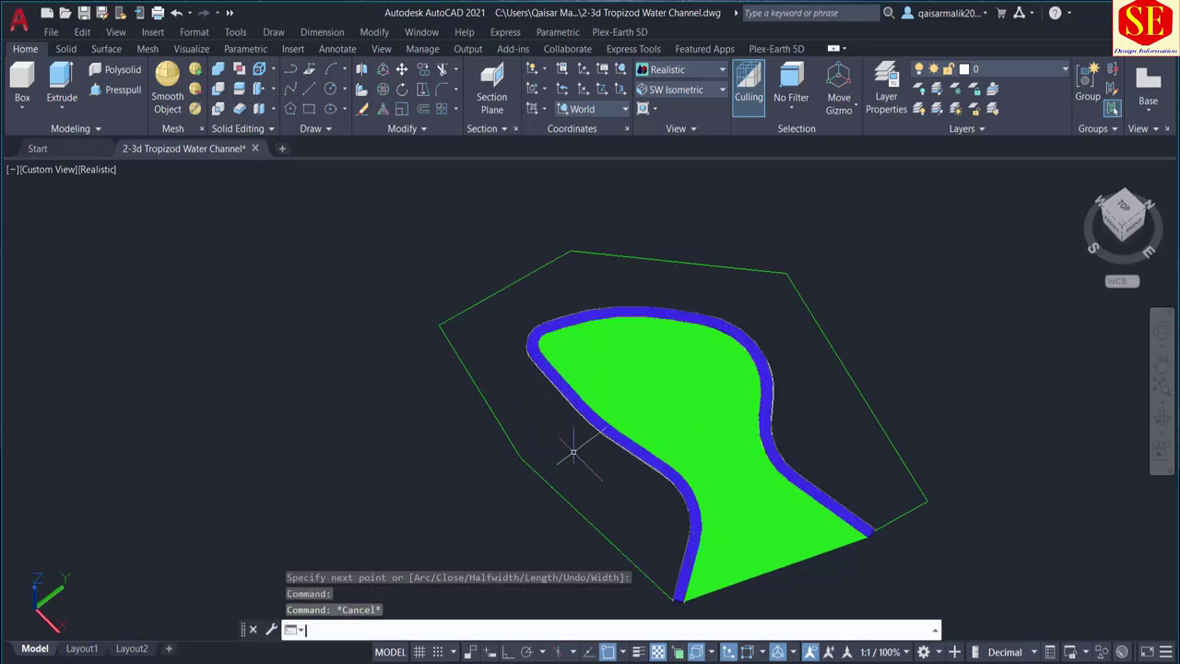
# Select the outer boundary outline and the channel's outer edge curve for copying
pyautogui.write('co')
pyautogui.press('Return')
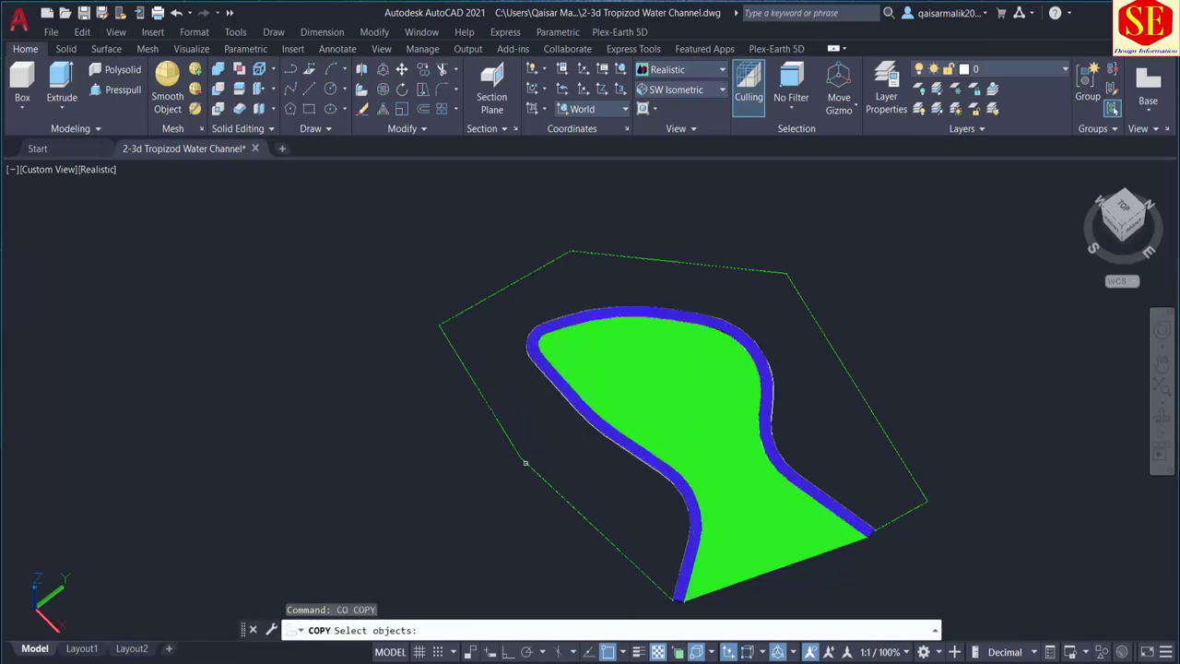
pyautogui.click(525, 463)
pyautogui.scroll(1, 525, 462)
pyautogui.scroll(3, 602, 420)
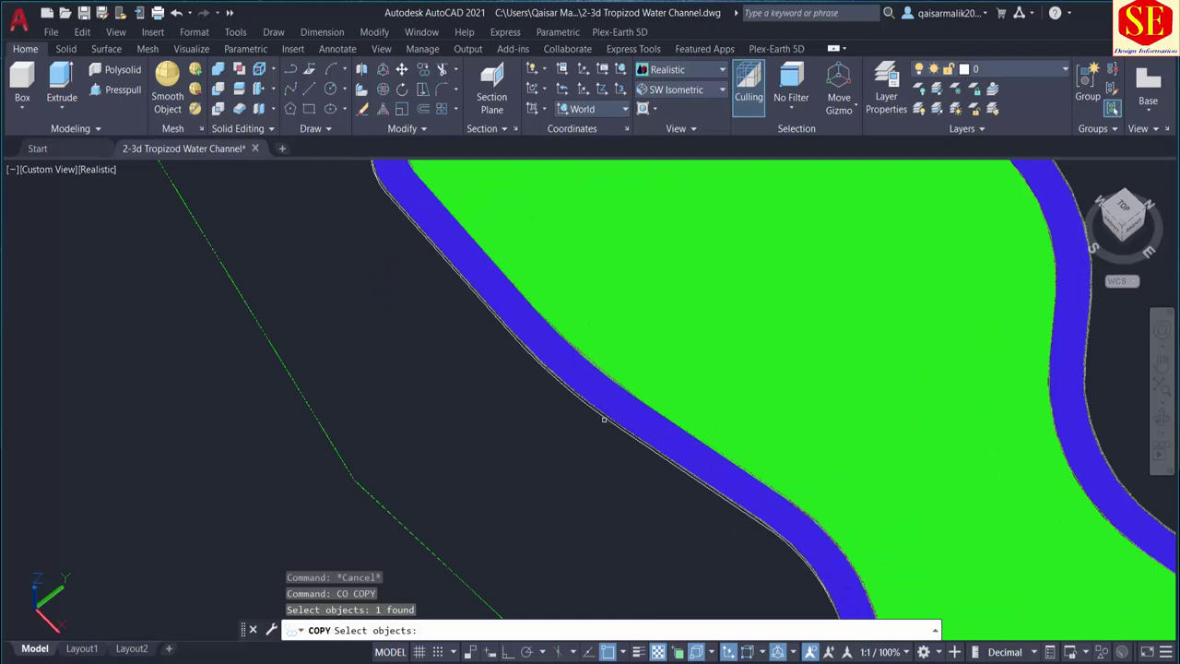
pyautogui.scroll(2, 603, 421)
pyautogui.click(603, 416)
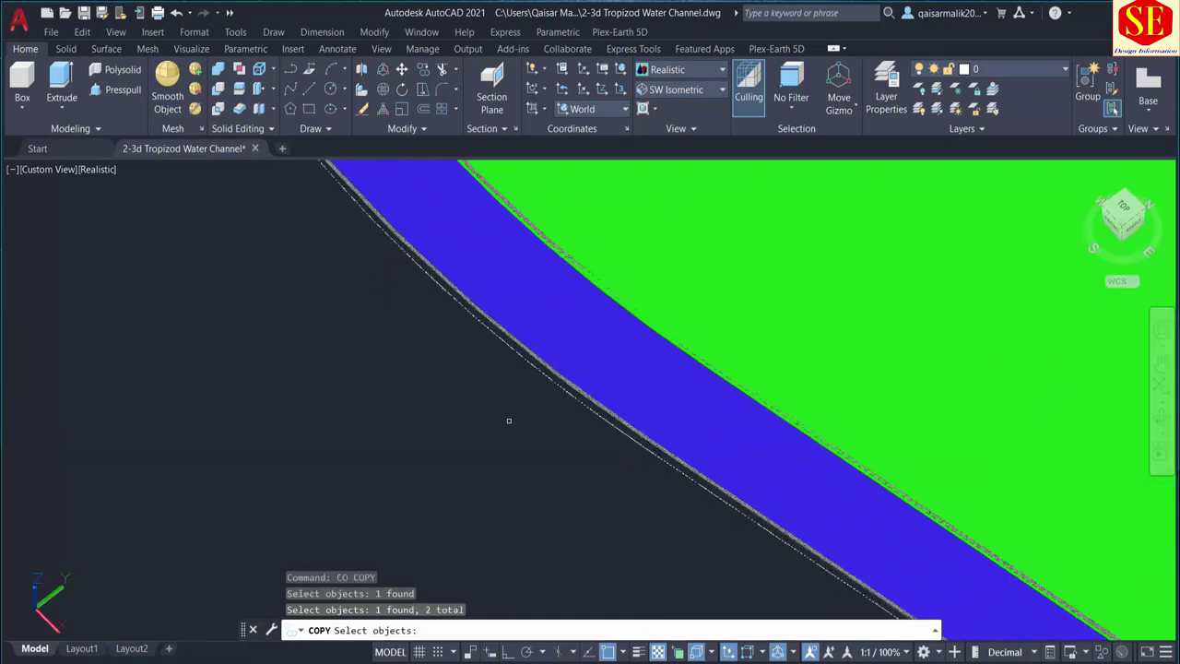
pyautogui.scroll(-5, 508, 416)
pyautogui.scroll(-2, 508, 415)
pyautogui.scroll(5, 645, 461)
pyautogui.scroll(-5, 646, 461)
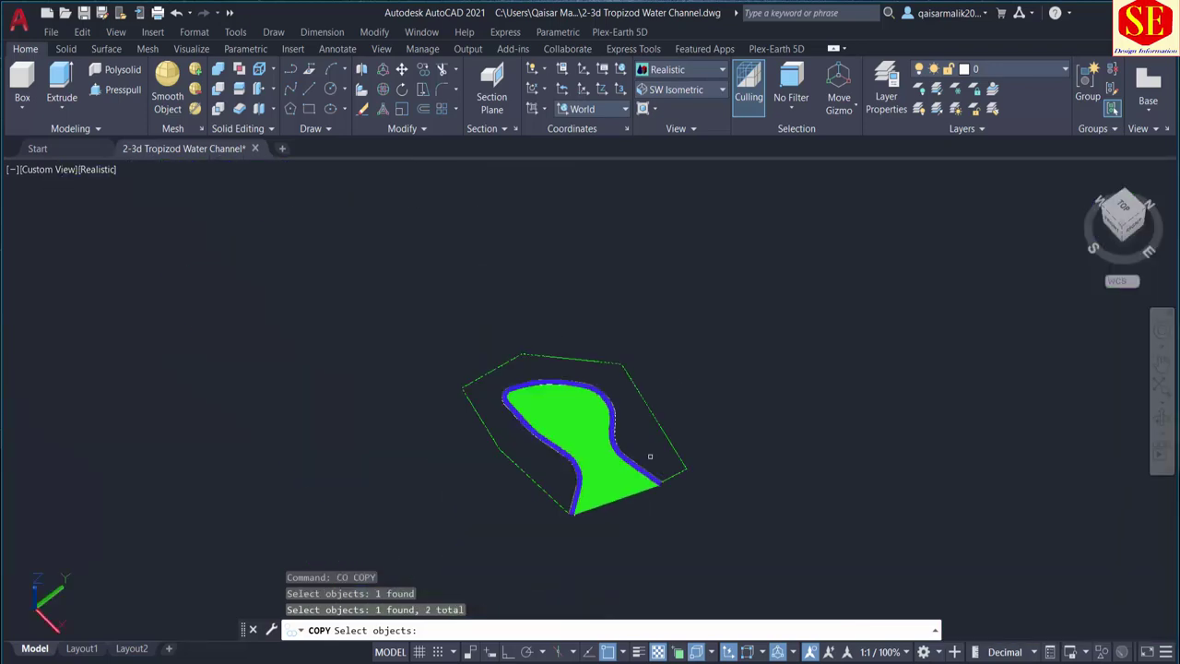
pyautogui.press('Return')
# Place the copy above the channel and orbit to a near-front view
pyautogui.click(647, 453)
pyautogui.moveTo(658, 295); pyautogui.dragTo(585, 378, button='middle')
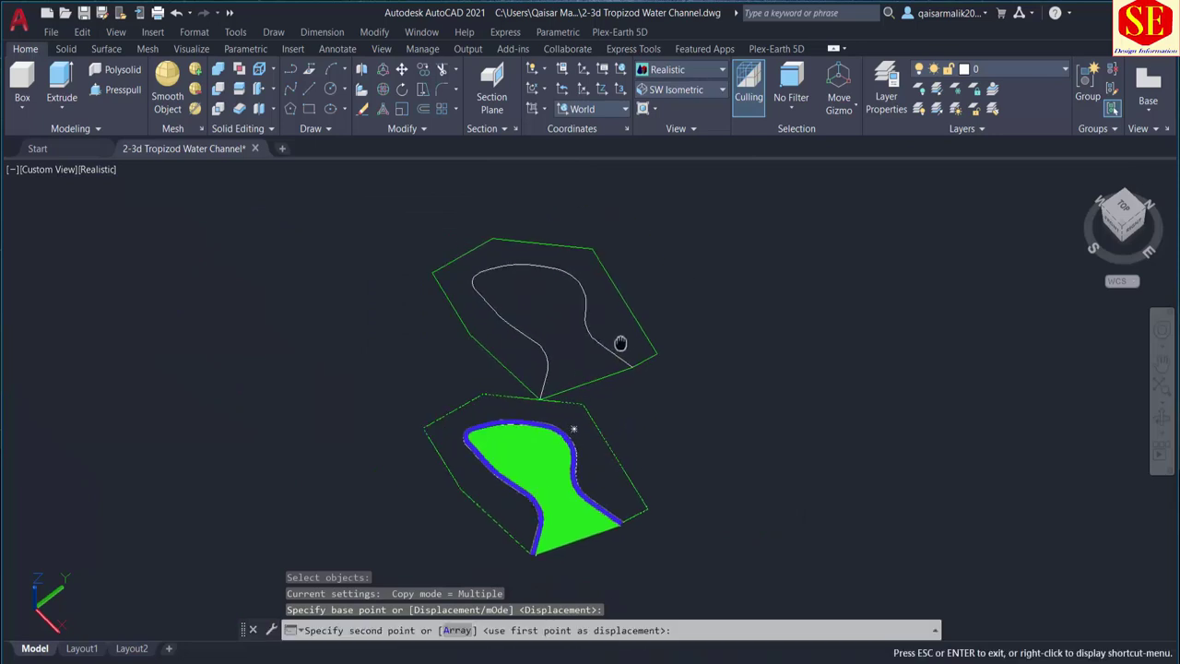
pyautogui.click(640, 318)
pyautogui.press('Escape')
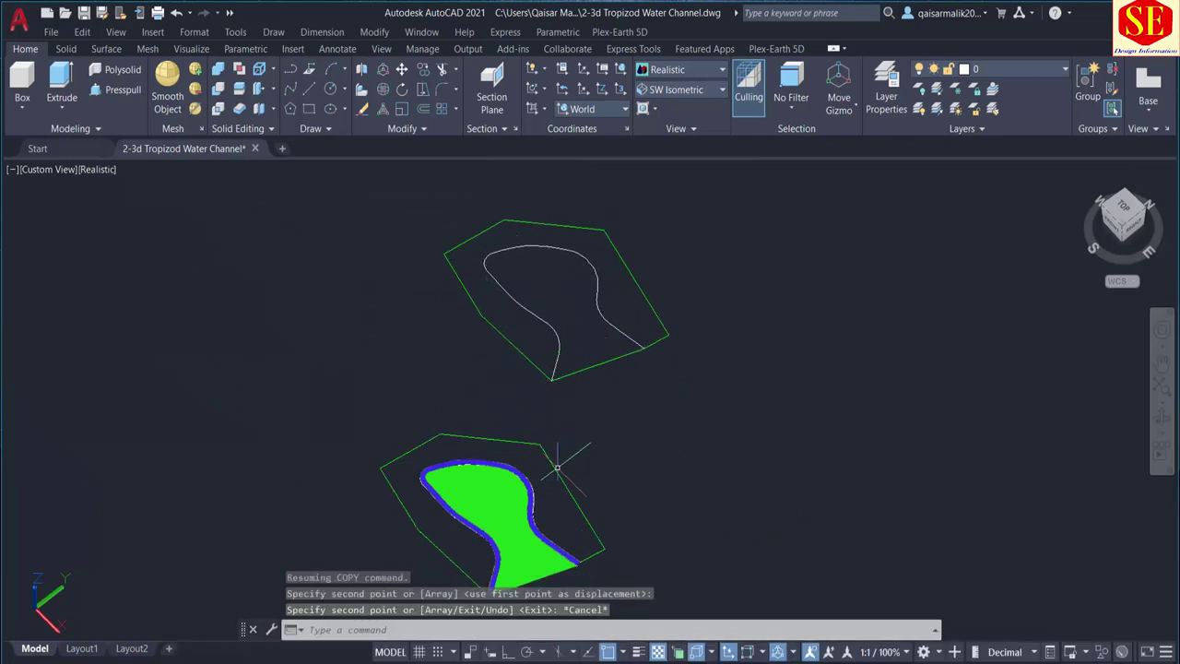
pyautogui.moveTo(557, 465)
pyautogui.keyDown('shift'); pyautogui.mouseDown(button='middle')
pyautogui.moveTo(667, 438)
pyautogui.moveTo(645, 434)
pyautogui.mouseUp(button='middle'); pyautogui.keyUp('shift')
pyautogui.scroll(5, 442, 369)
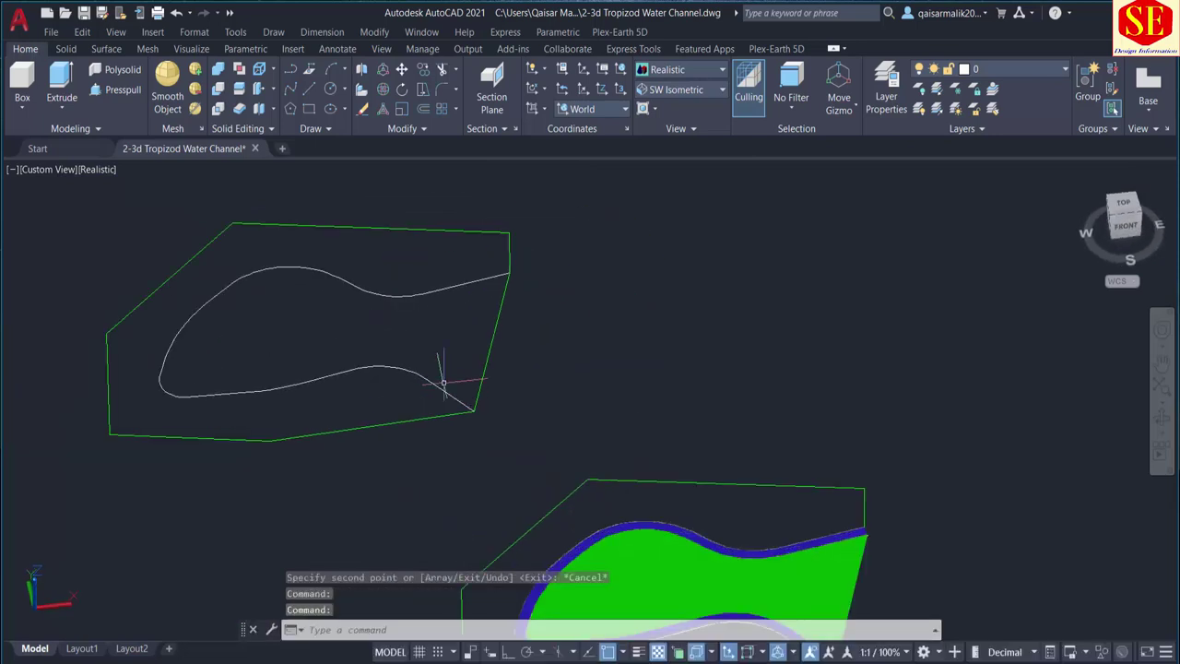
pyautogui.scroll(1, 377, 350)
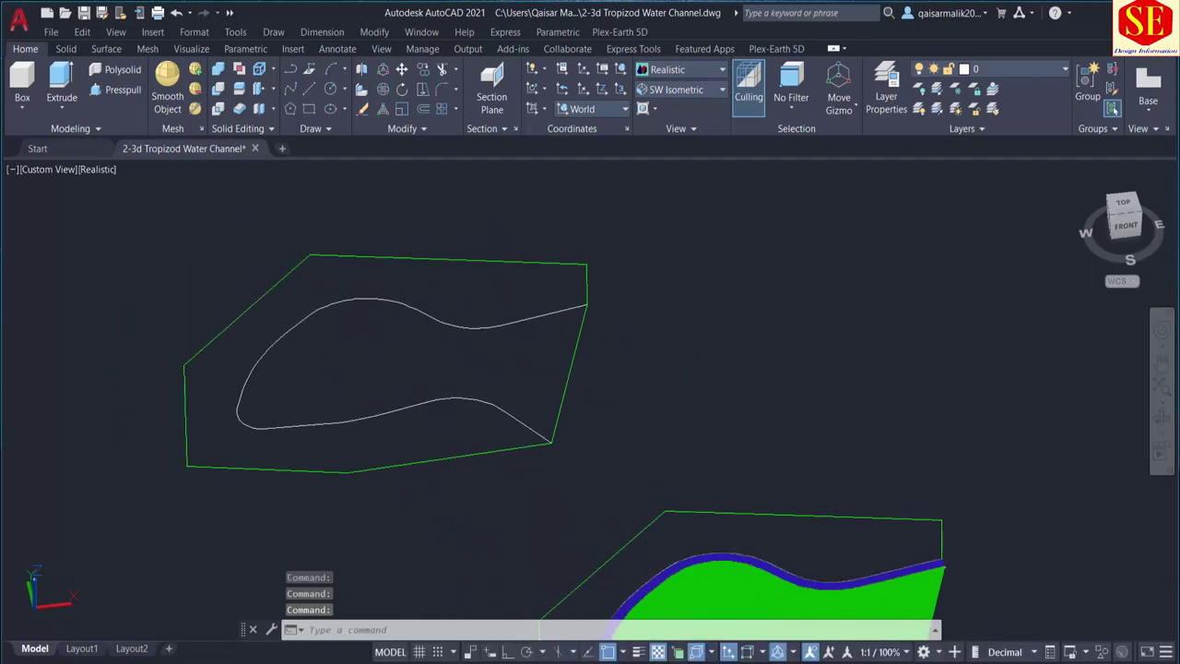
# Press-pull the area between the copied boundary and curve up 2 units
pyautogui.click(117, 90)
pyautogui.click(305, 275)
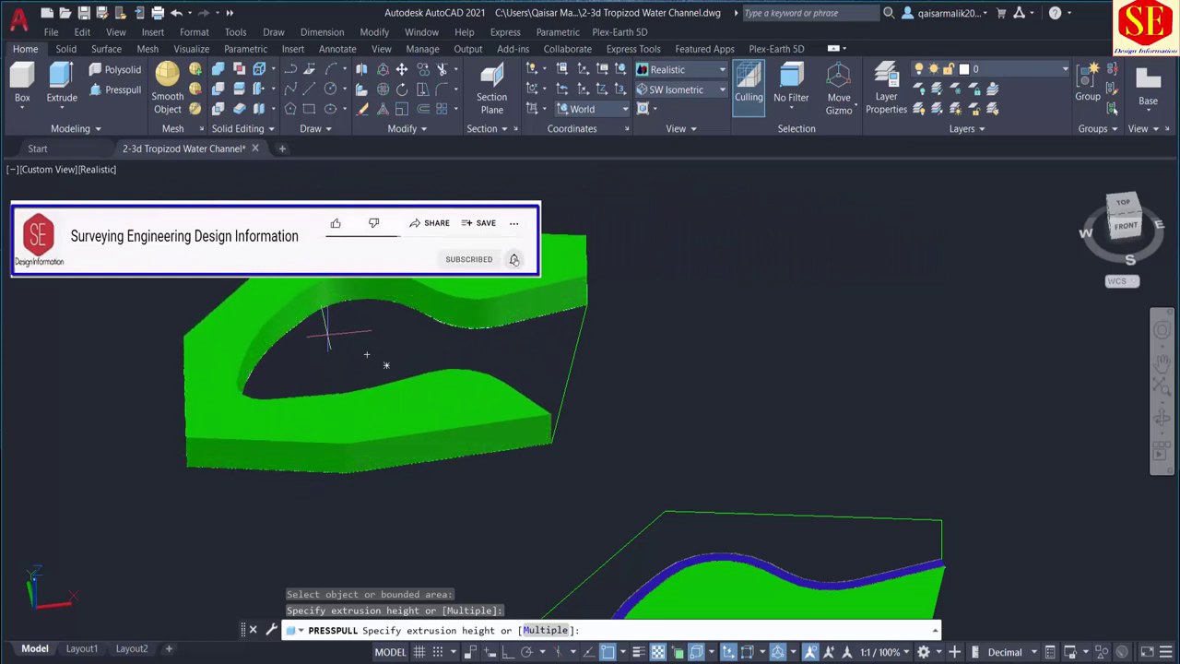
pyautogui.write('2')
pyautogui.press('Return')
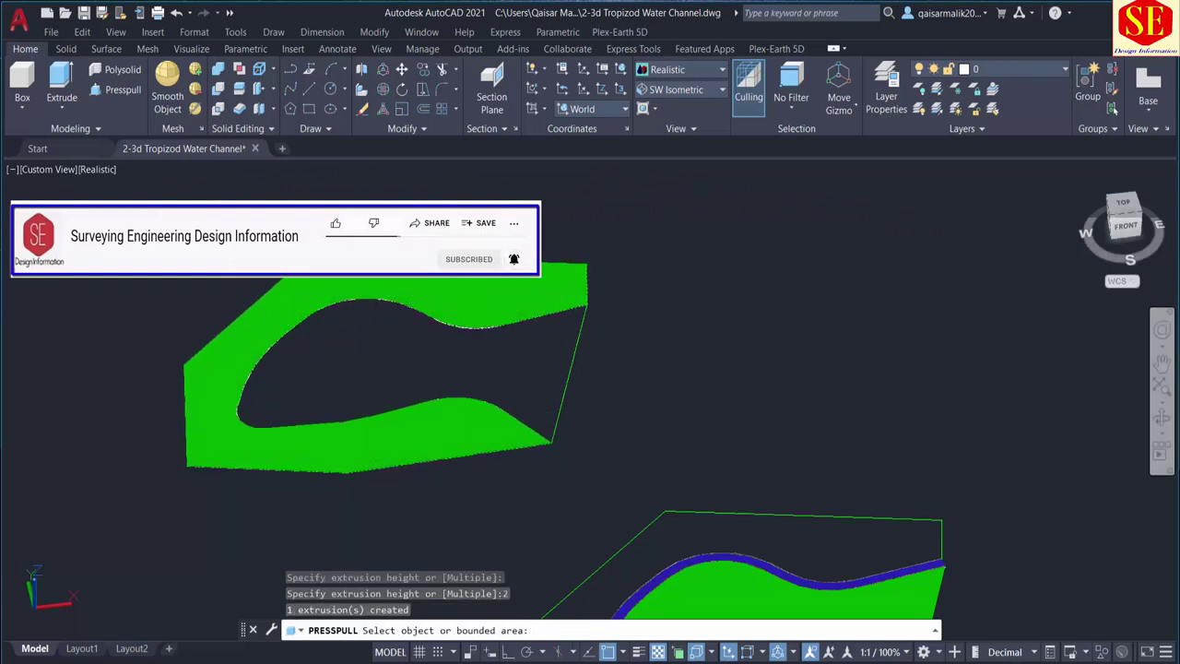
pyautogui.press('Return')
# Change the new slab's colour to Yellow in Quick Properties
pyautogui.click(396, 251)
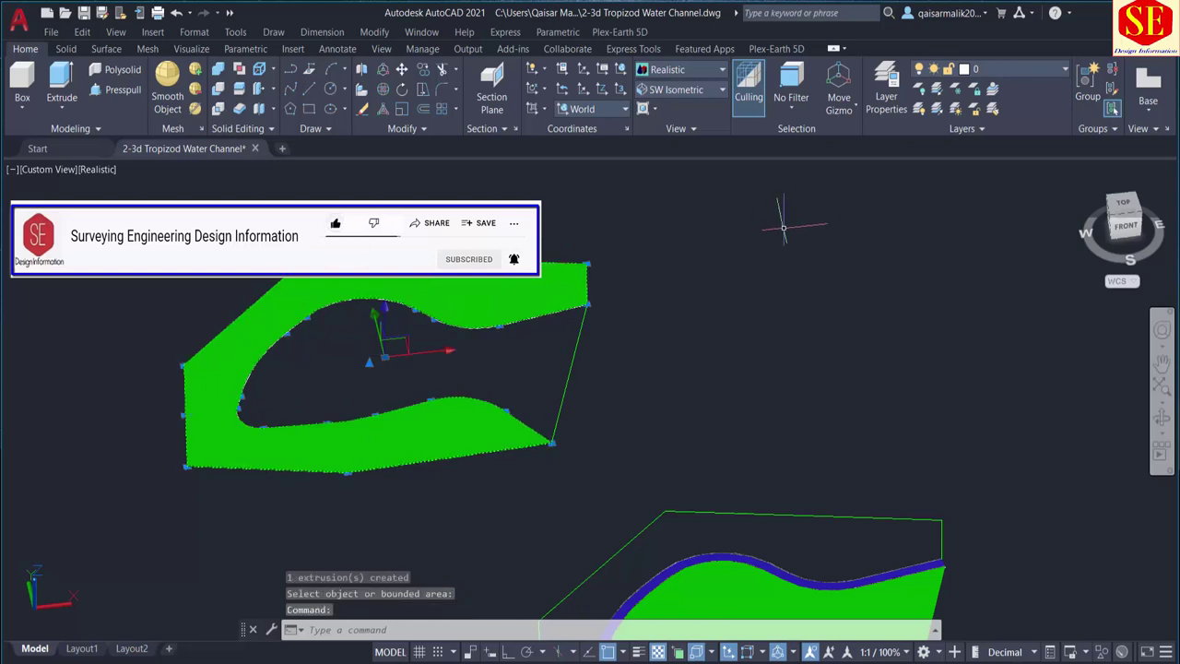
pyautogui.click(451, 422)
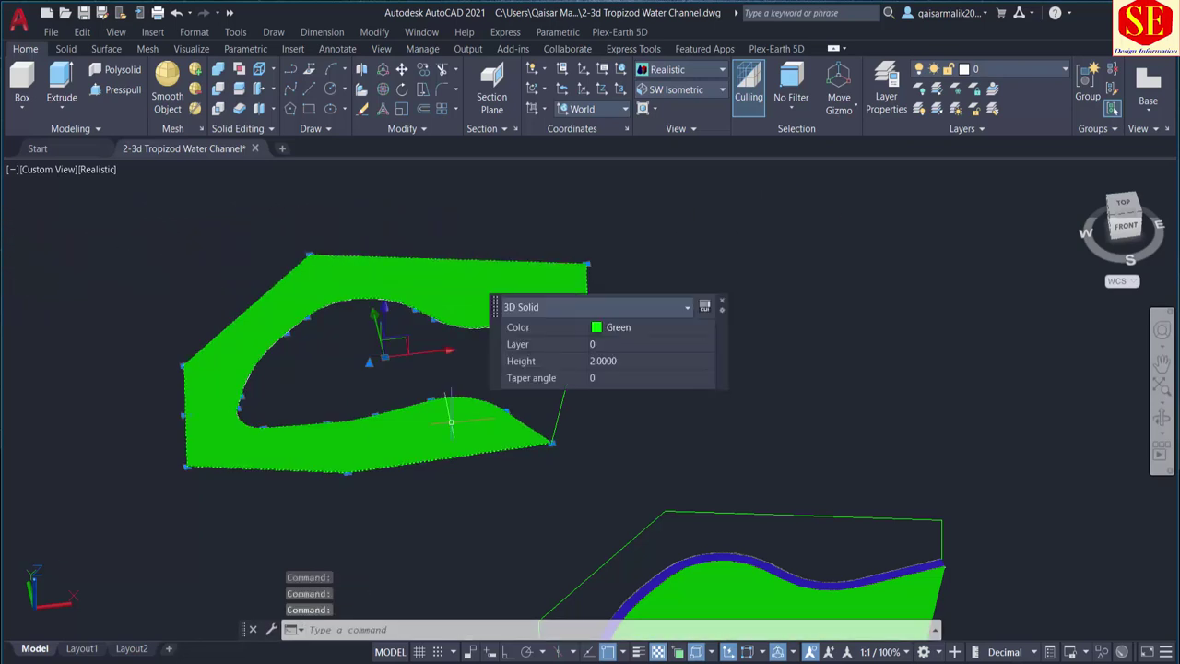
pyautogui.click(649, 327)
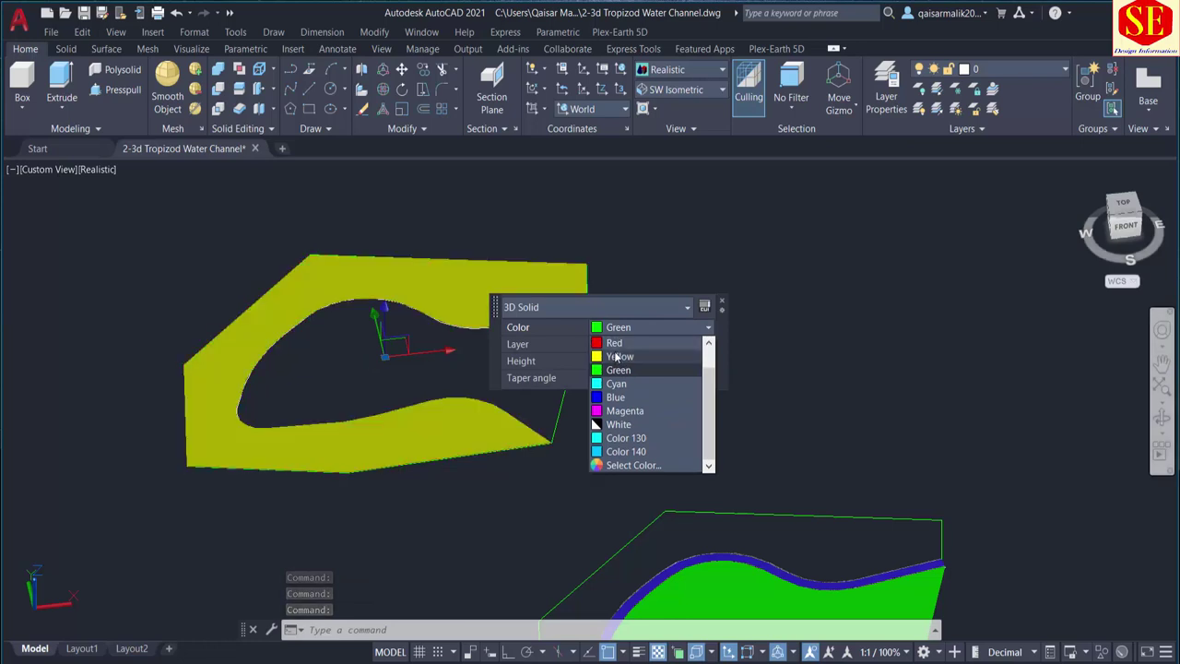
pyautogui.click(616, 356)
pyautogui.press('Escape')
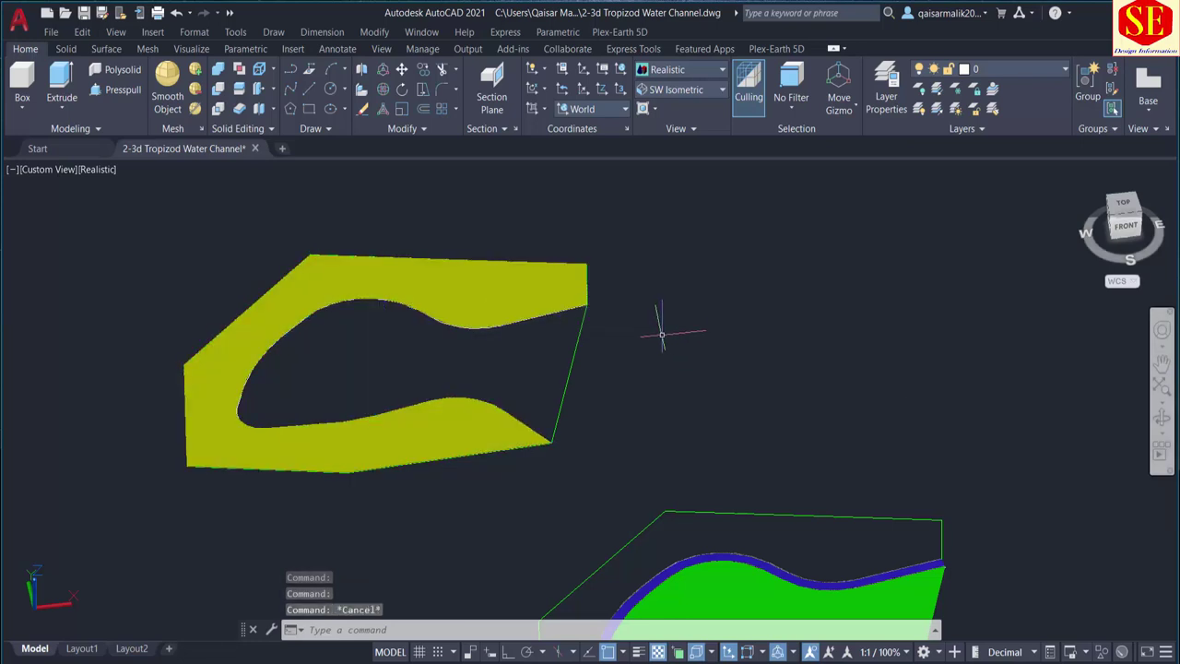
pyautogui.scroll(-4, 701, 359)
pyautogui.scroll(2, 683, 369)
pyautogui.scroll(3, 683, 369)
# Start the Move command (M) and select the yellow slab
pyautogui.write('m')
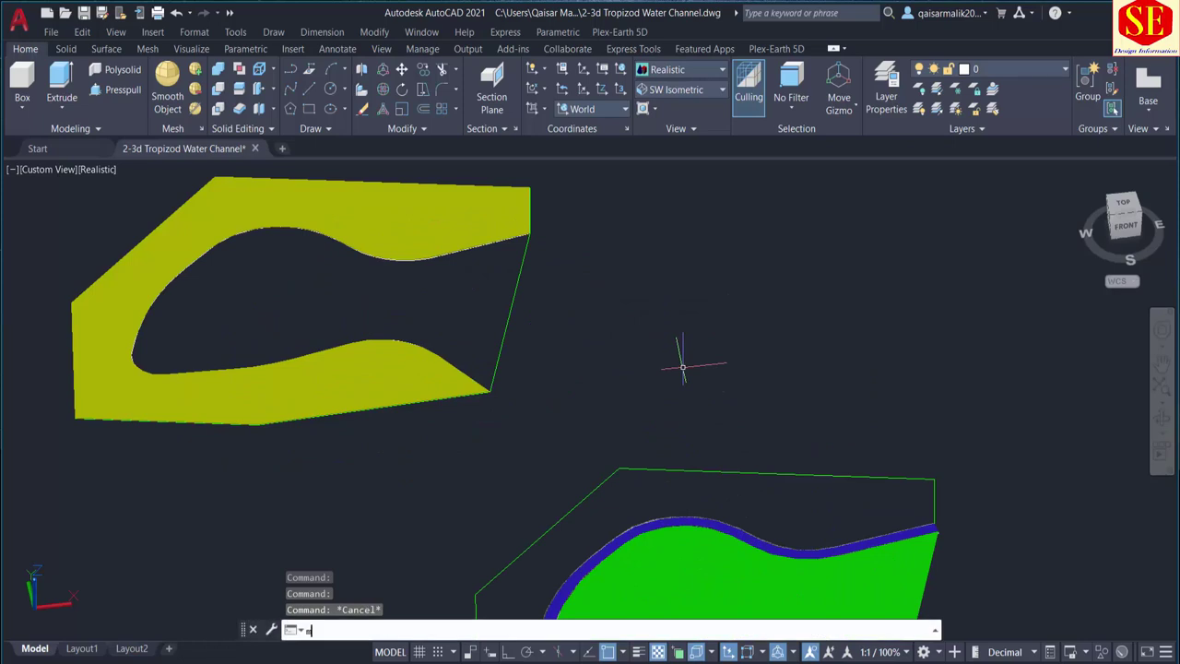
pyautogui.press('Return')
pyautogui.scroll(4, 559, 242)
pyautogui.scroll(2, 645, 315)
pyautogui.scroll(1, 659, 324)
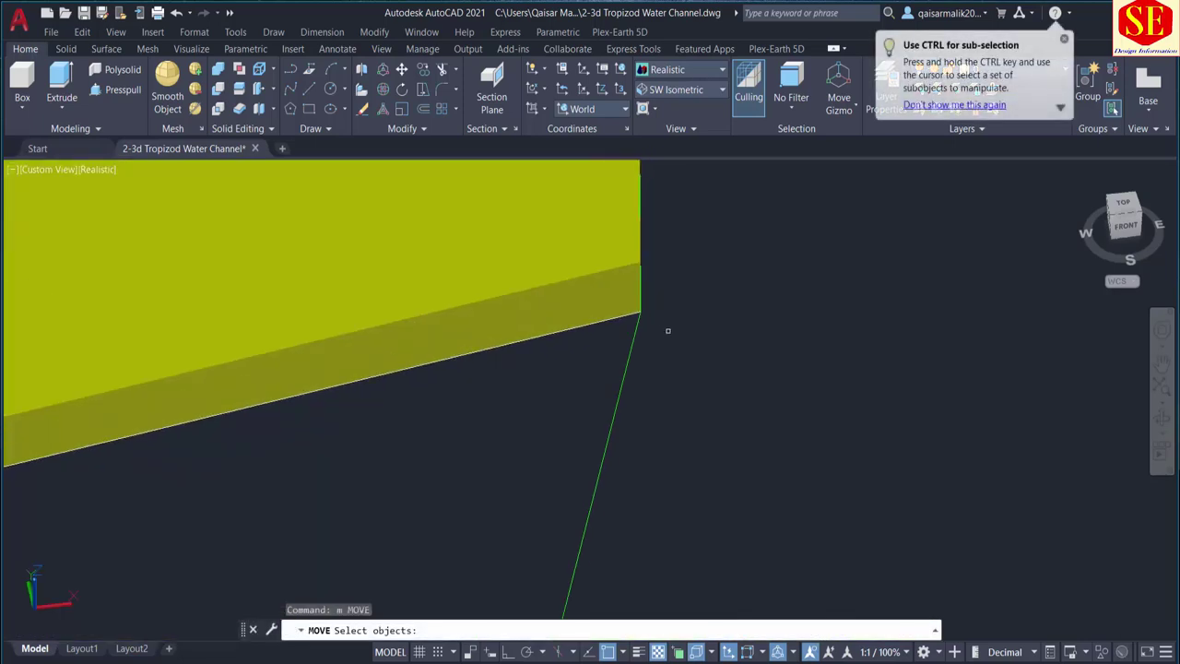
pyautogui.press('Return')
pyautogui.press('Escape')
pyautogui.write('M')
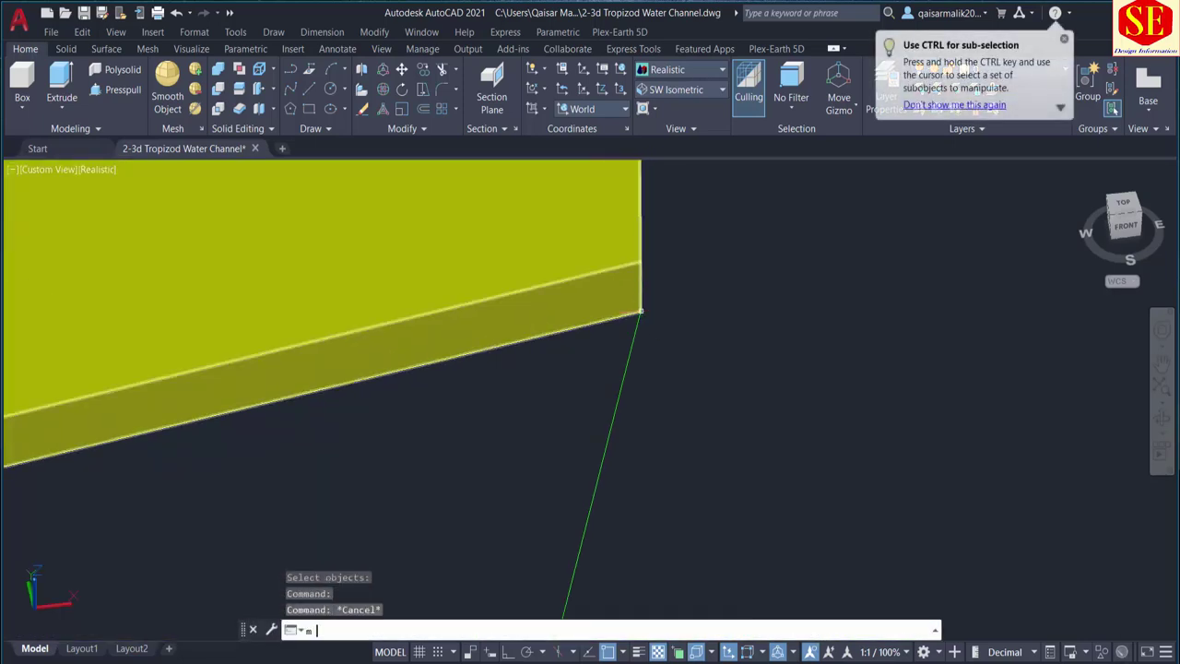
pyautogui.press('Return')
pyautogui.click(595, 266)
pyautogui.press('Return')
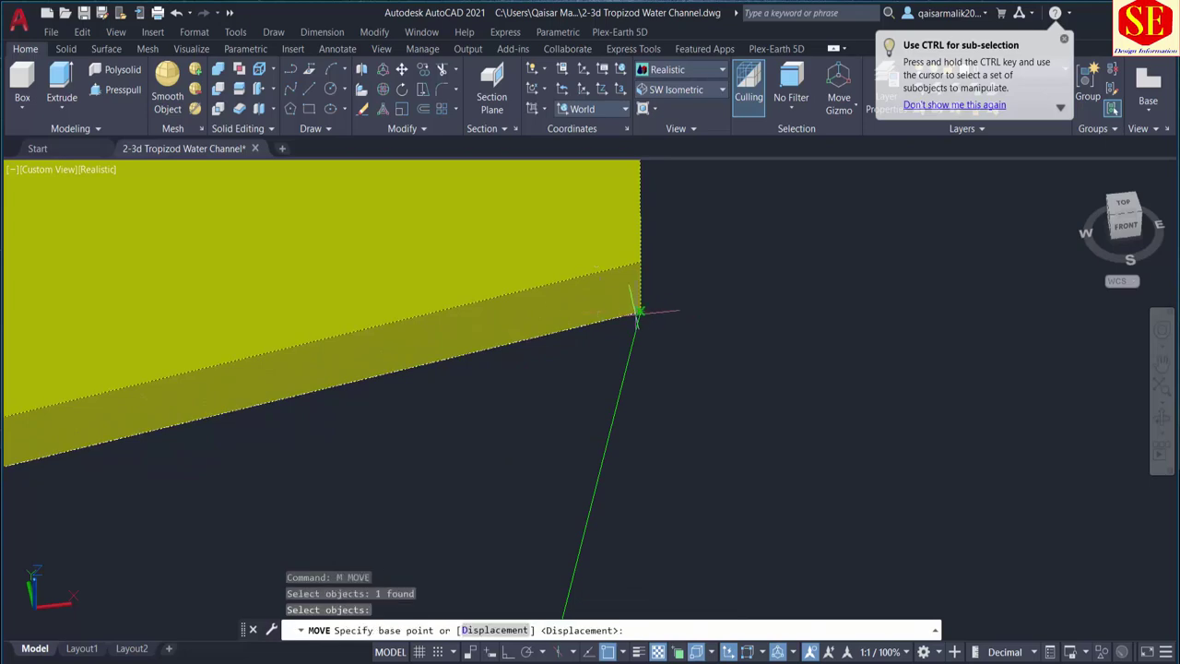
# Move the slab from its corner onto the channel's matching corner
pyautogui.click(637, 312)
pyautogui.scroll(-3, 645, 295)
pyautogui.scroll(-3, 921, 369)
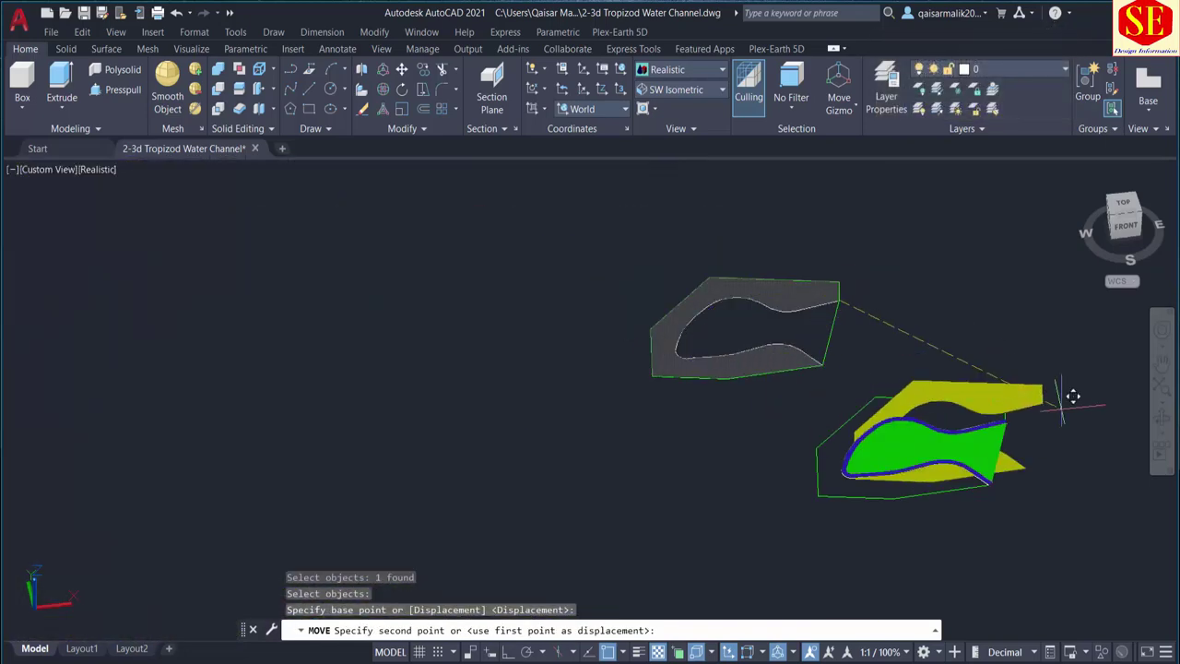
pyautogui.scroll(4, 1014, 406)
pyautogui.scroll(2, 697, 372)
pyautogui.scroll(1, 687, 378)
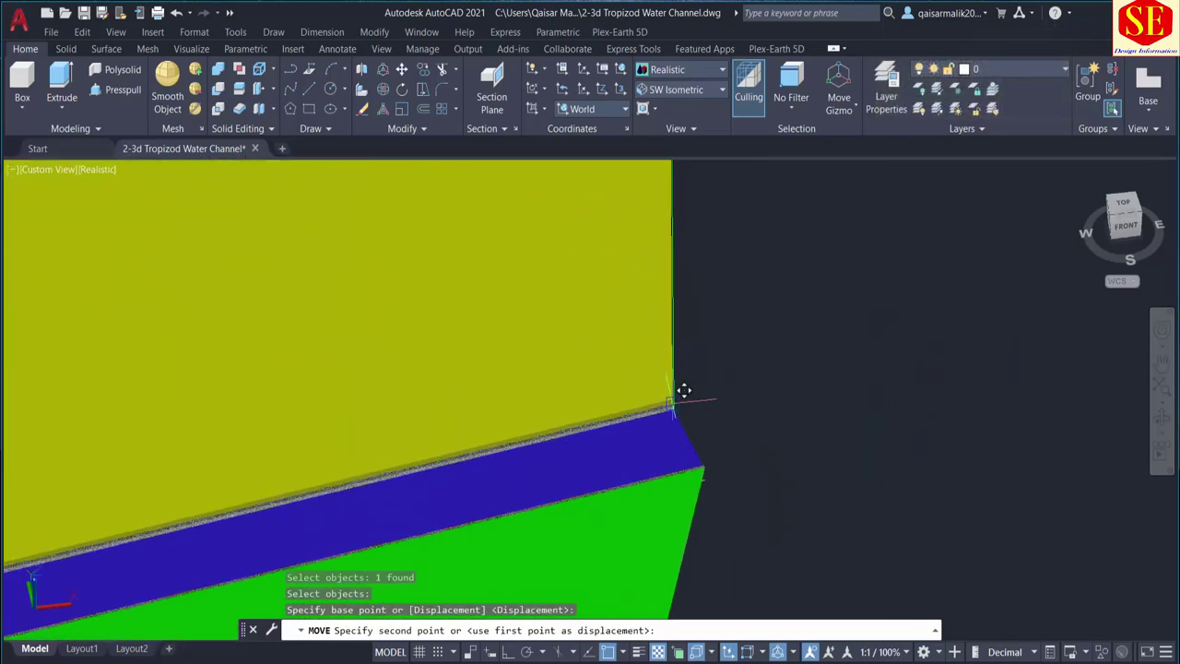
pyautogui.click(729, 311)
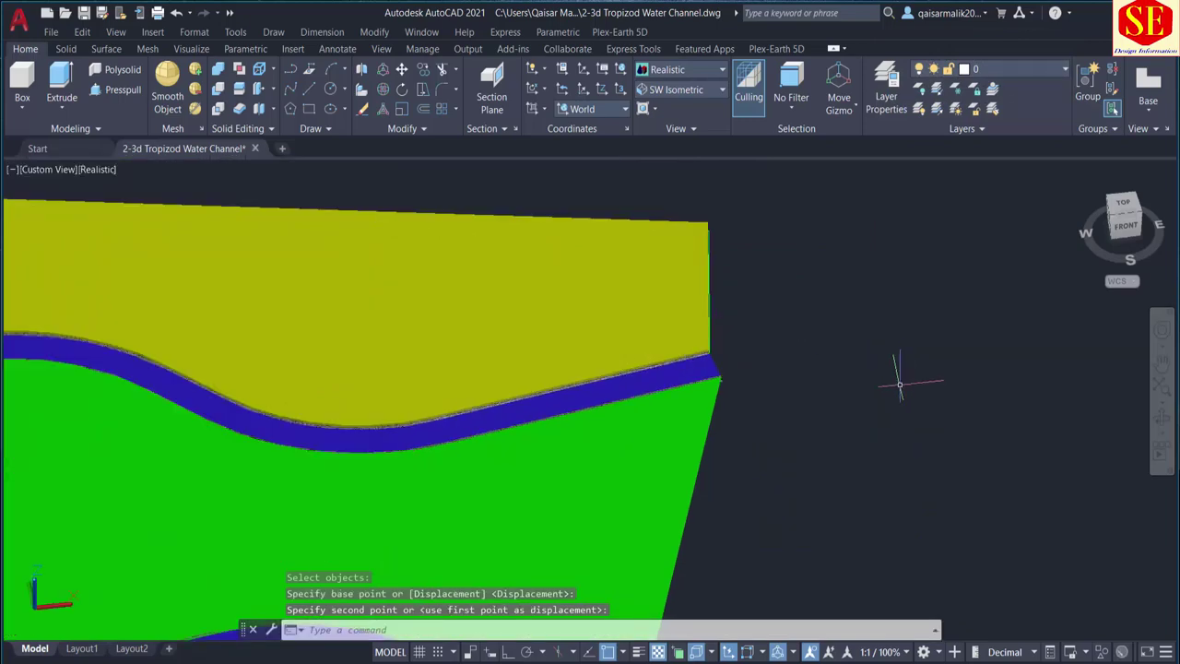
# Orbit, zoom and pan around the model, selecting the lined channel solid to check the fit
pyautogui.keyDown('shift'); pyautogui.moveTo(825, 419); pyautogui.dragTo(682, 378, button='middle'); pyautogui.keyUp('shift')
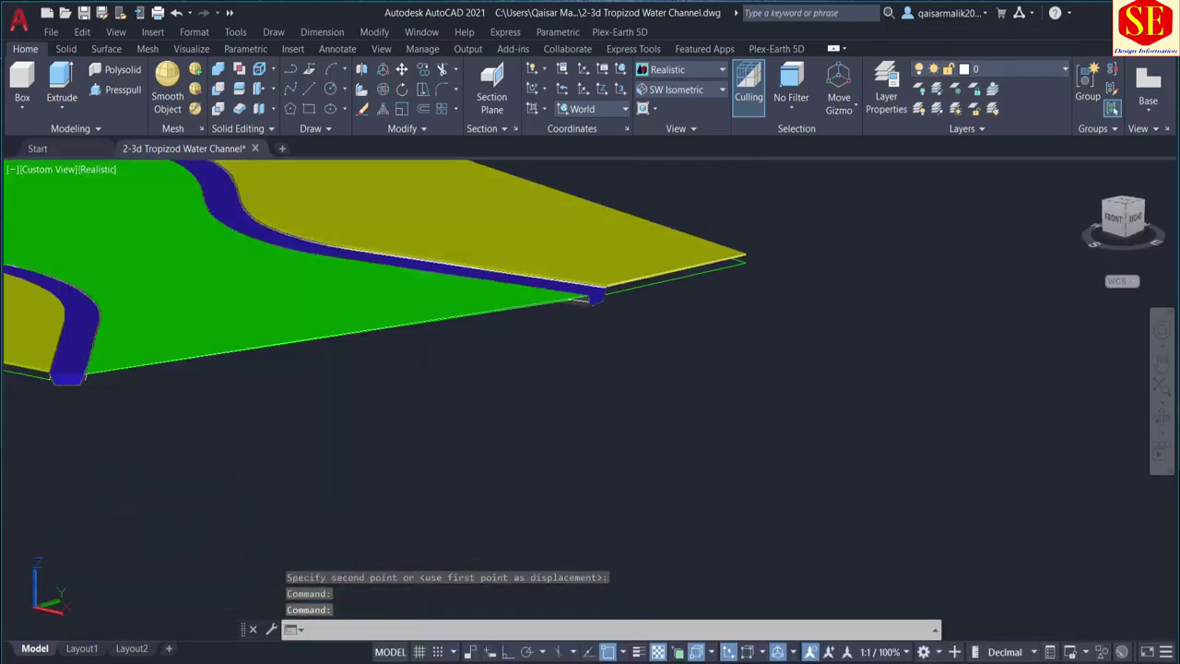
pyautogui.scroll(2, 590, 299)
pyautogui.scroll(2, 646, 350)
pyautogui.scroll(2, 724, 390)
pyautogui.scroll(2, 623, 406)
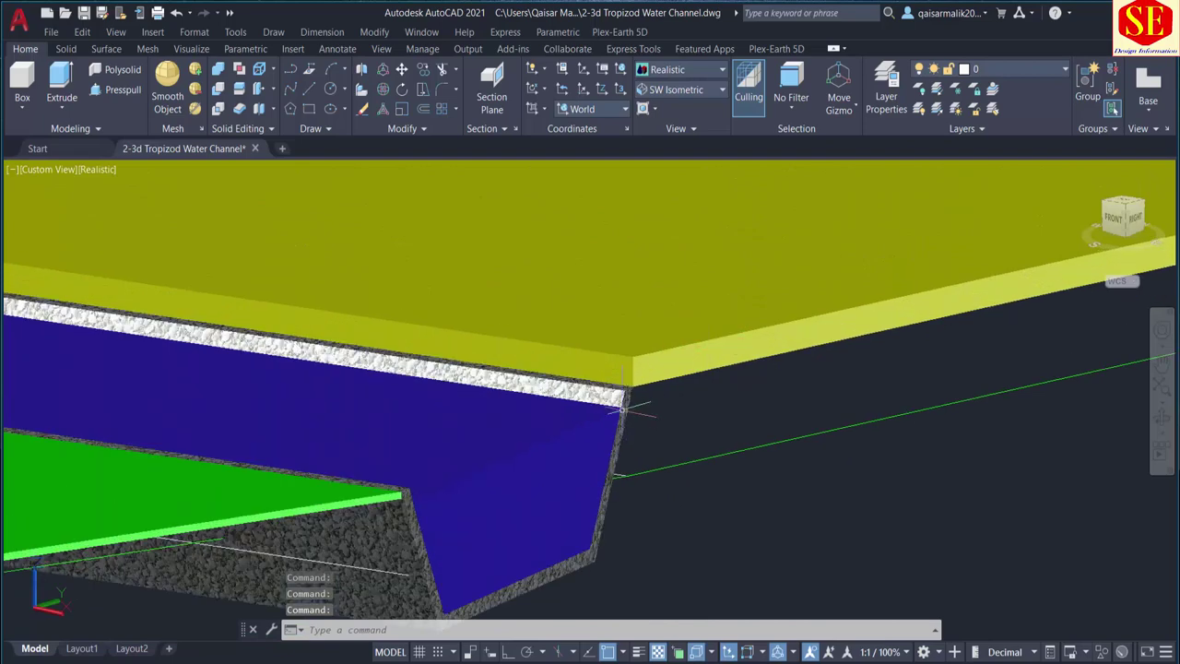
pyautogui.scroll(3, 623, 405)
pyautogui.scroll(3, 663, 356)
pyautogui.scroll(-6, 645, 331)
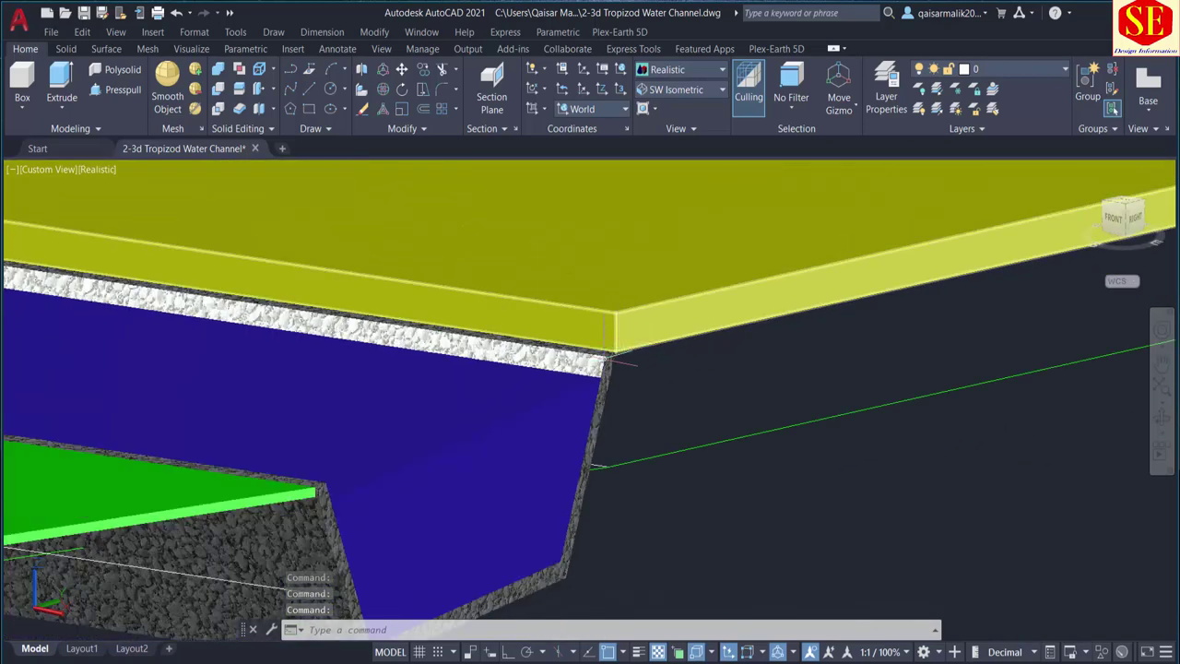
pyautogui.scroll(-5, 566, 395)
pyautogui.click(559, 398)
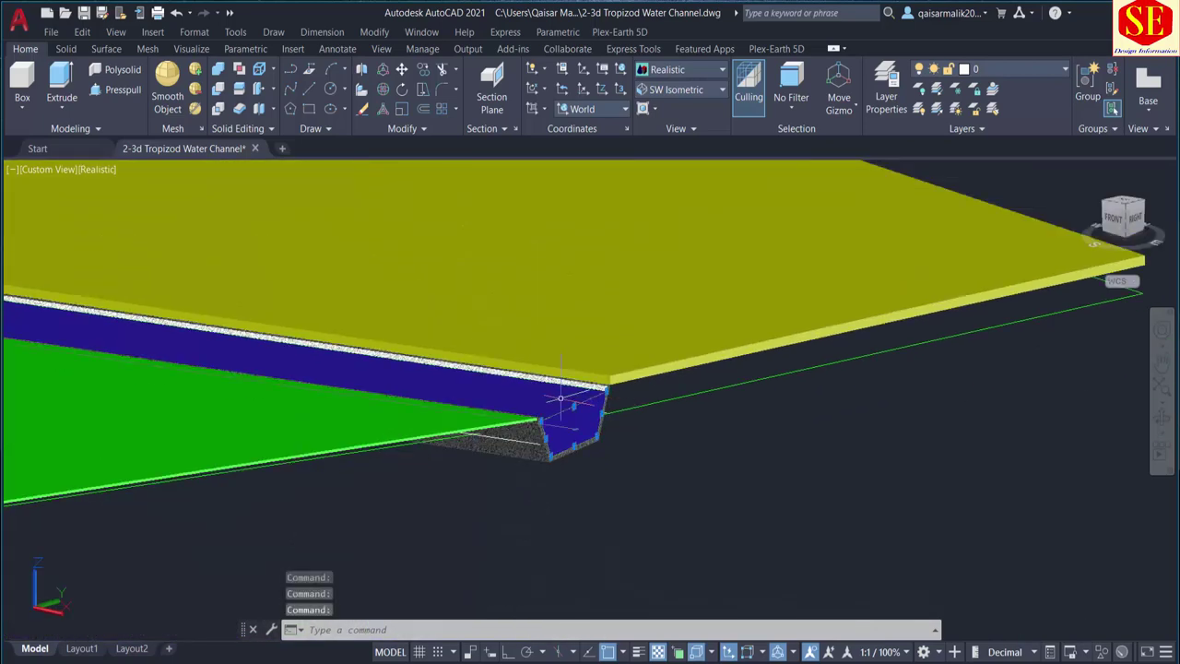
pyautogui.scroll(-3, 724, 433)
pyautogui.moveTo(435, 405); pyautogui.dragTo(672, 471, button='middle')
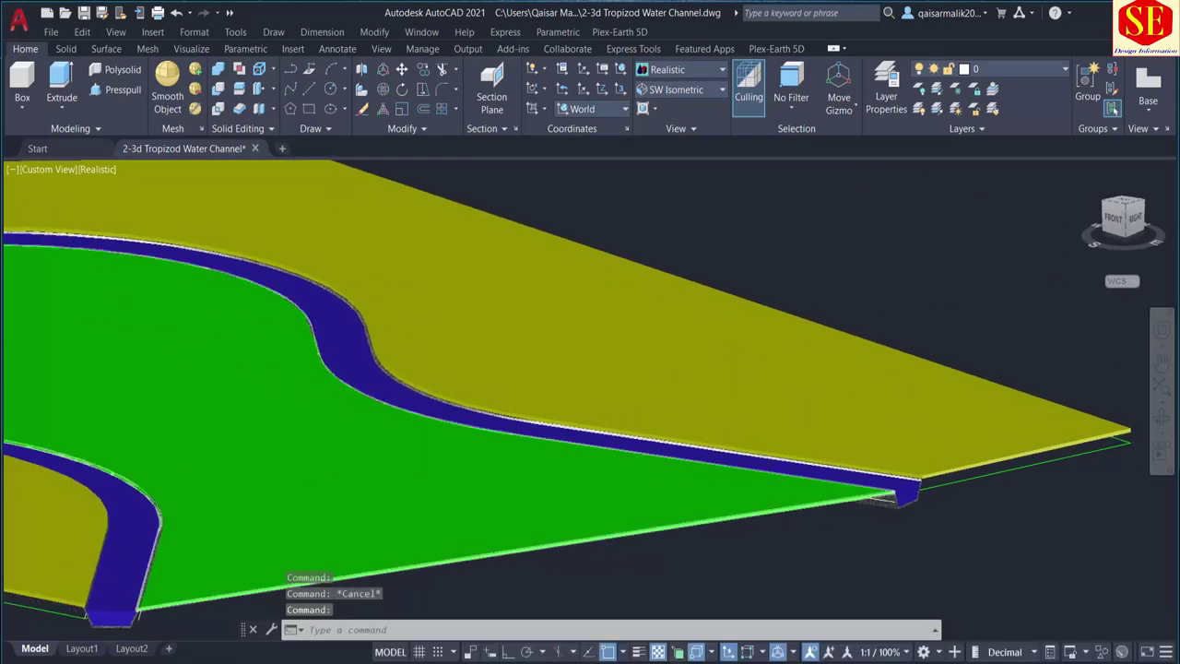
pyautogui.scroll(-2, 252, 446)
pyautogui.keyDown('shift'); pyautogui.moveTo(252, 446); pyautogui.dragTo(230, 452, button='middle'); pyautogui.keyUp('shift')
pyautogui.scroll(-3, 411, 432)
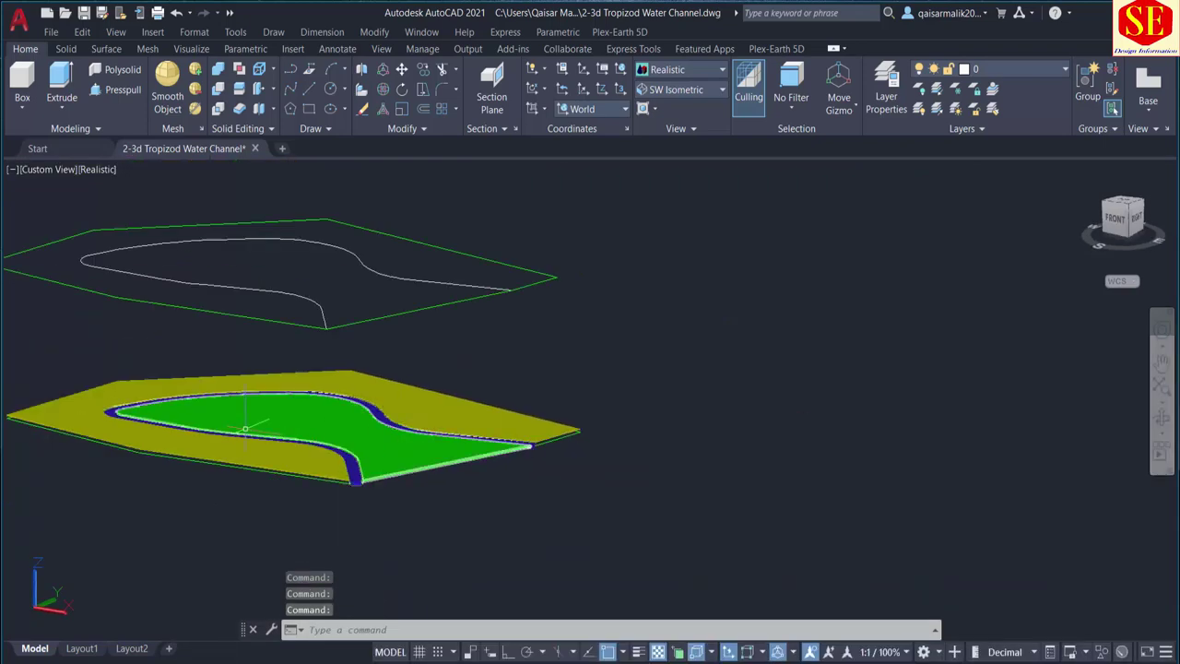
# Window-select the two leftover boundary outlines, erase them with E, then view from above
pyautogui.click(502, 247)
pyautogui.write('e')
pyautogui.press('Return')
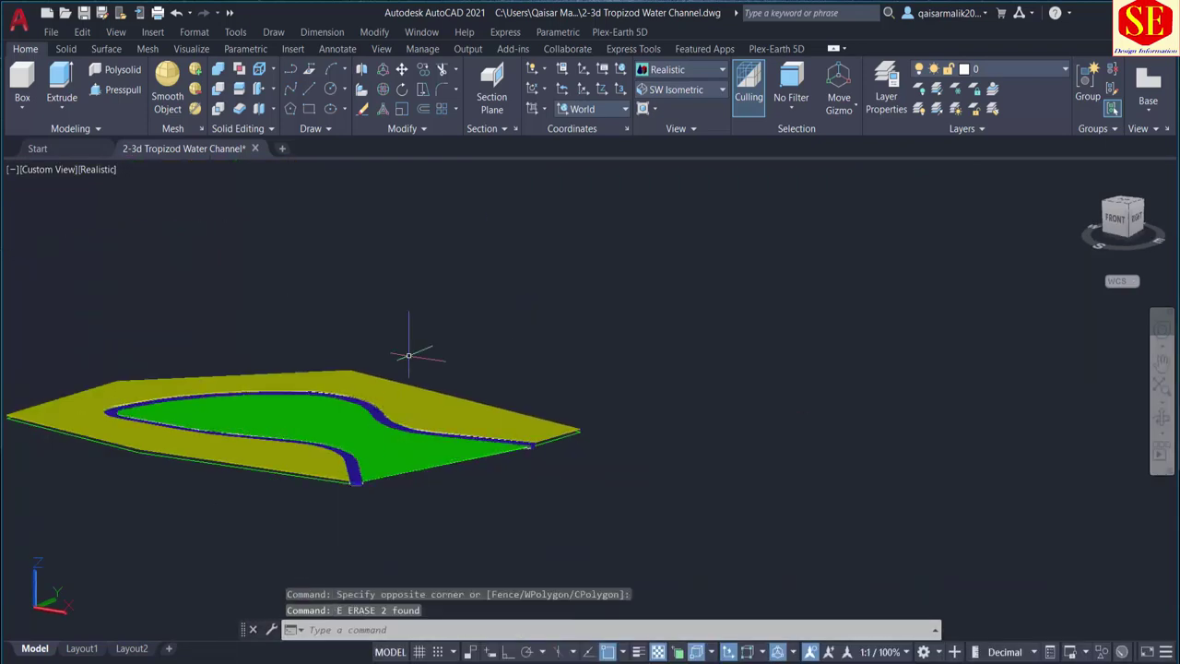
pyautogui.moveTo(403, 342)
pyautogui.keyDown('shift'); pyautogui.mouseDown(button='middle')
pyautogui.moveTo(409, 459)
pyautogui.moveTo(311, 437)
pyautogui.mouseUp(button='middle'); pyautogui.keyUp('shift')
pyautogui.scroll(5, 461, 374)
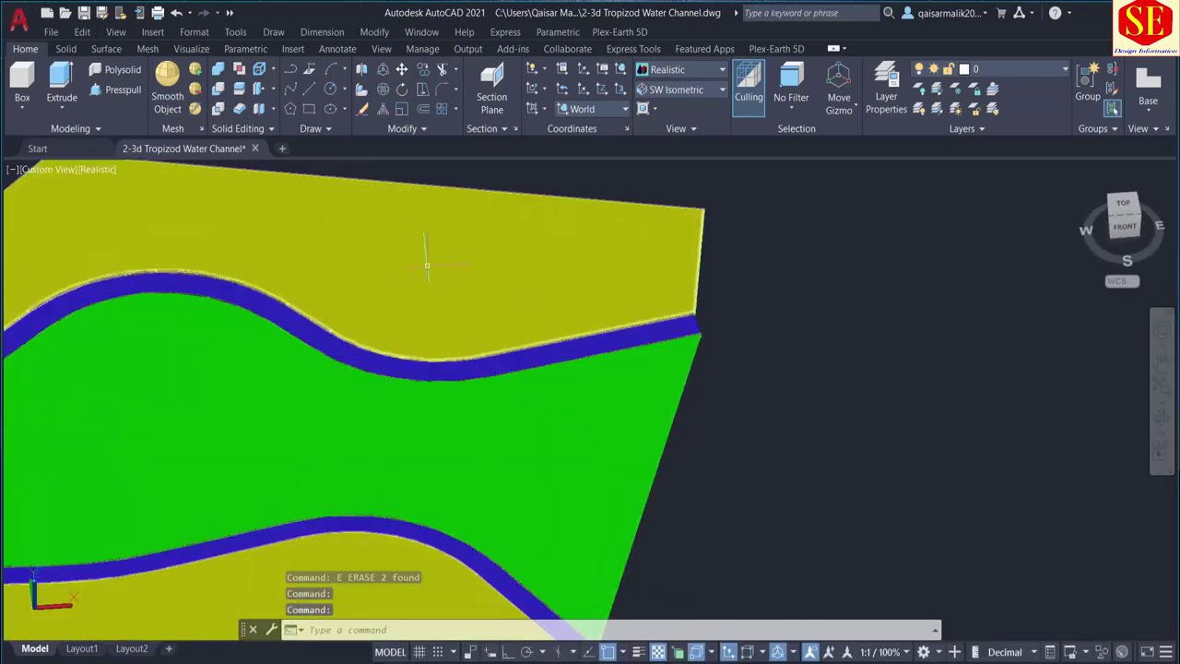
# Apply the Sitework Grass - Dark Rye material from the Materials Browser to the outer land slab
pyautogui.click(193, 50)
pyautogui.click(766, 78)
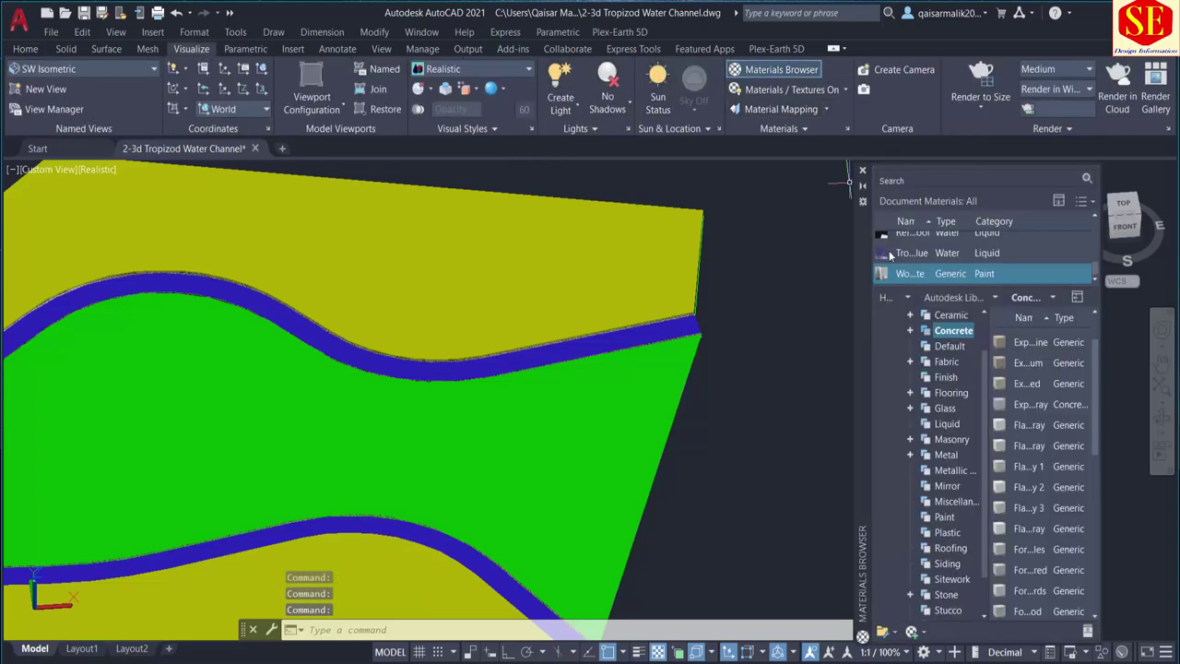
pyautogui.scroll(-1, 961, 499)
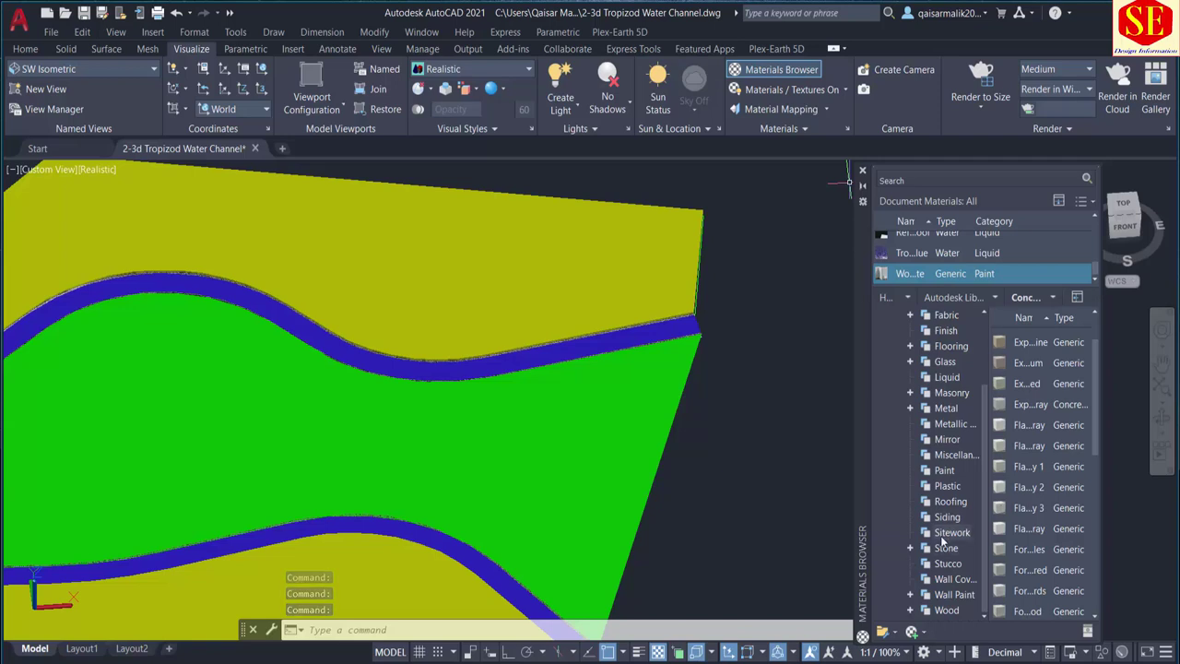
pyautogui.click(948, 533)
pyautogui.scroll(-4, 1018, 421)
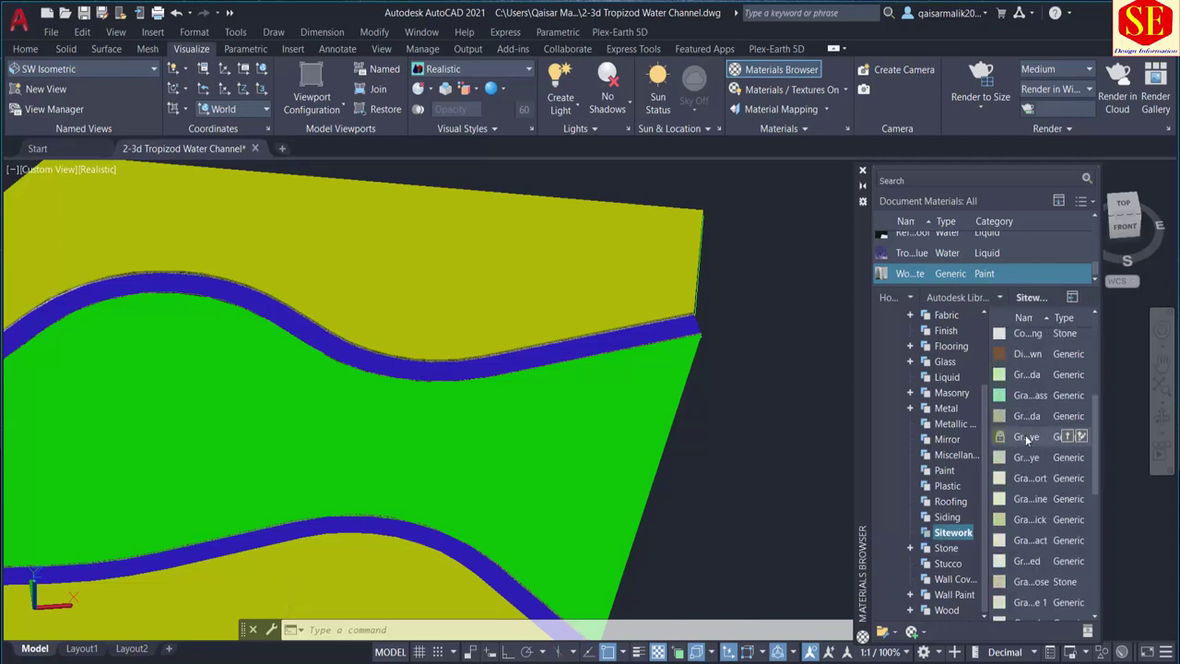
pyautogui.doubleClick(1025, 434)
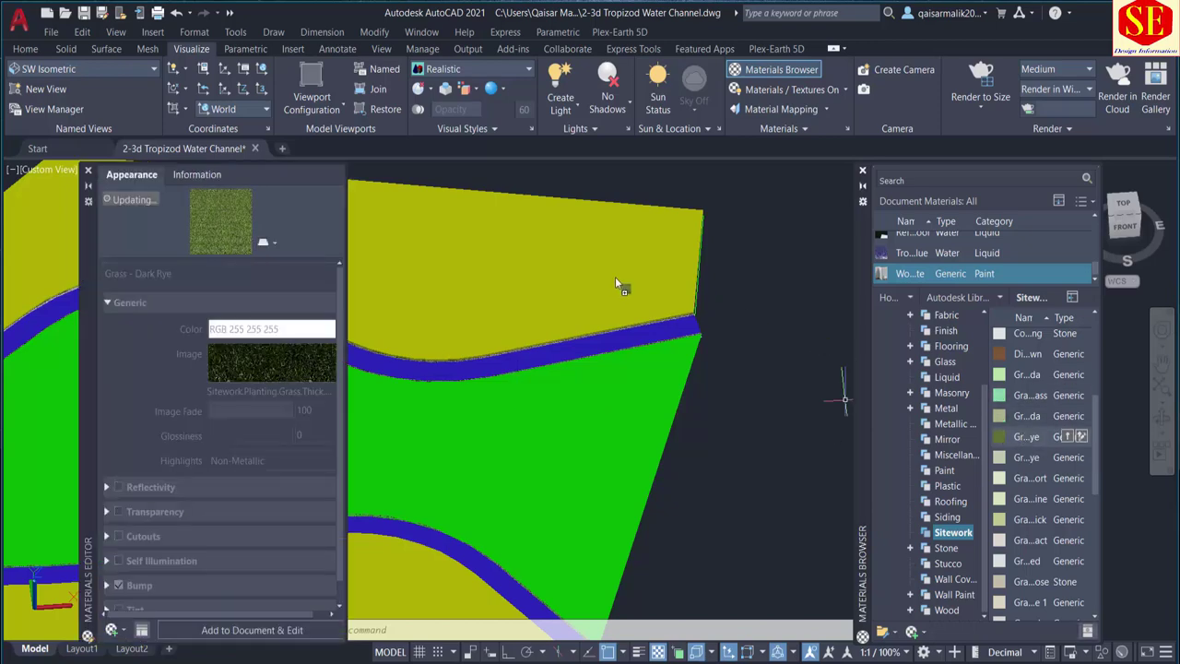
pyautogui.moveTo(615, 283); pyautogui.dragTo(615, 283)
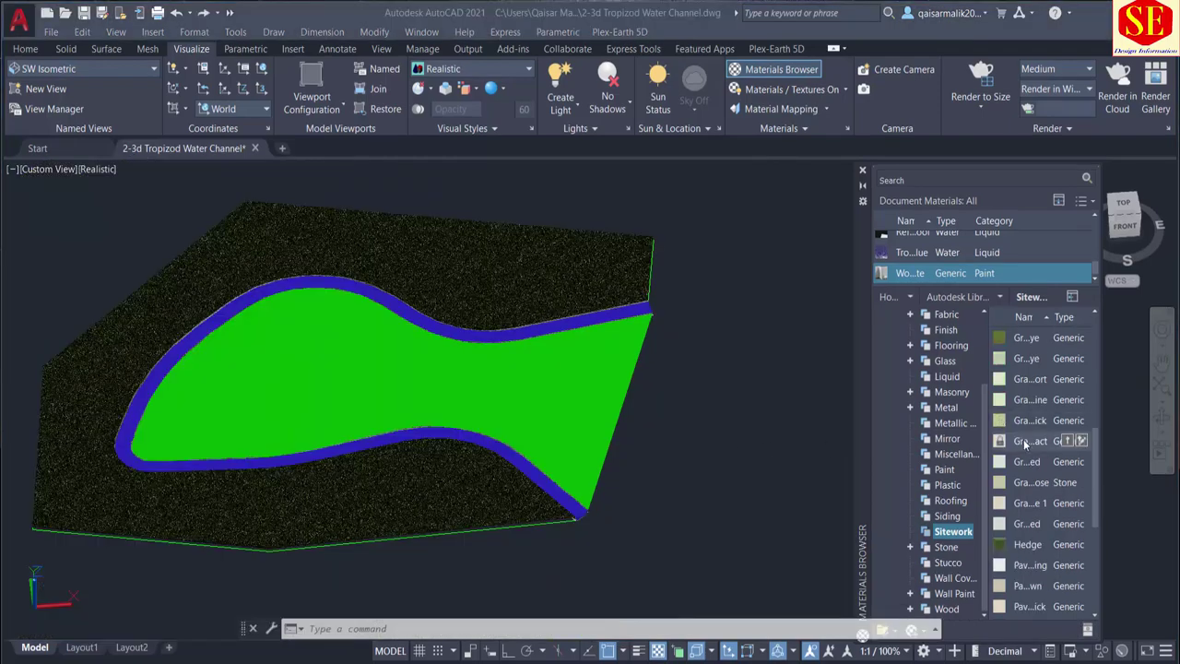
# Apply a gravel and then a grey Sitework material to the inner land
pyautogui.moveTo(1023, 439); pyautogui.dragTo(571, 421)
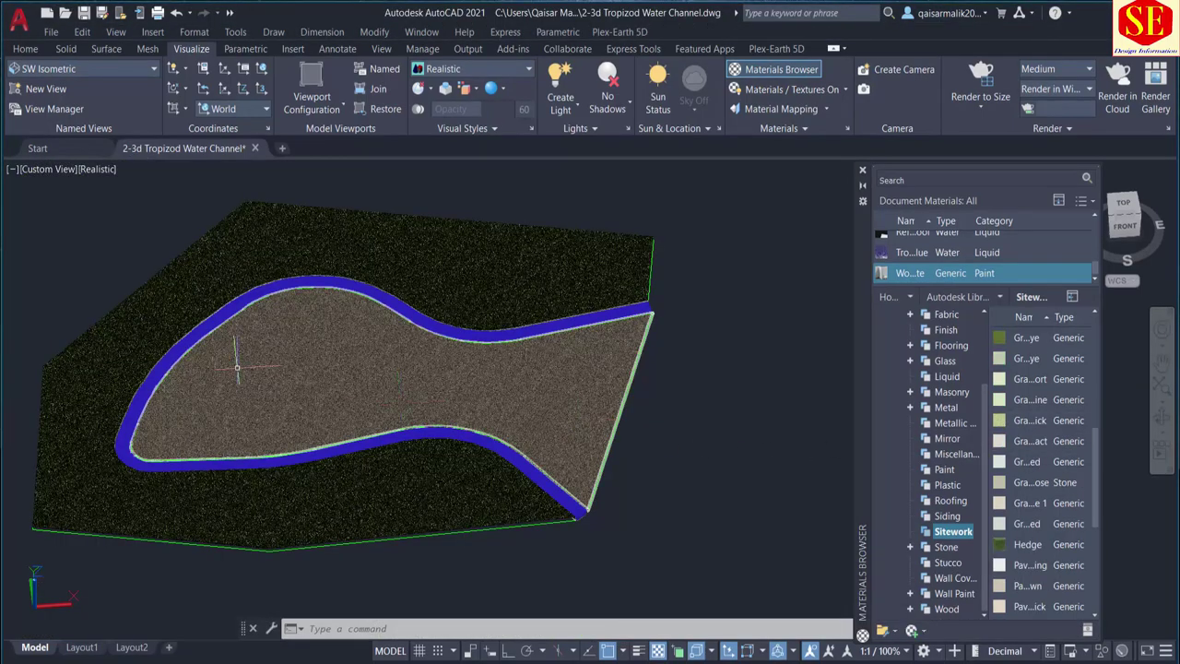
pyautogui.scroll(4, 273, 322)
pyautogui.scroll(-2, 1022, 498)
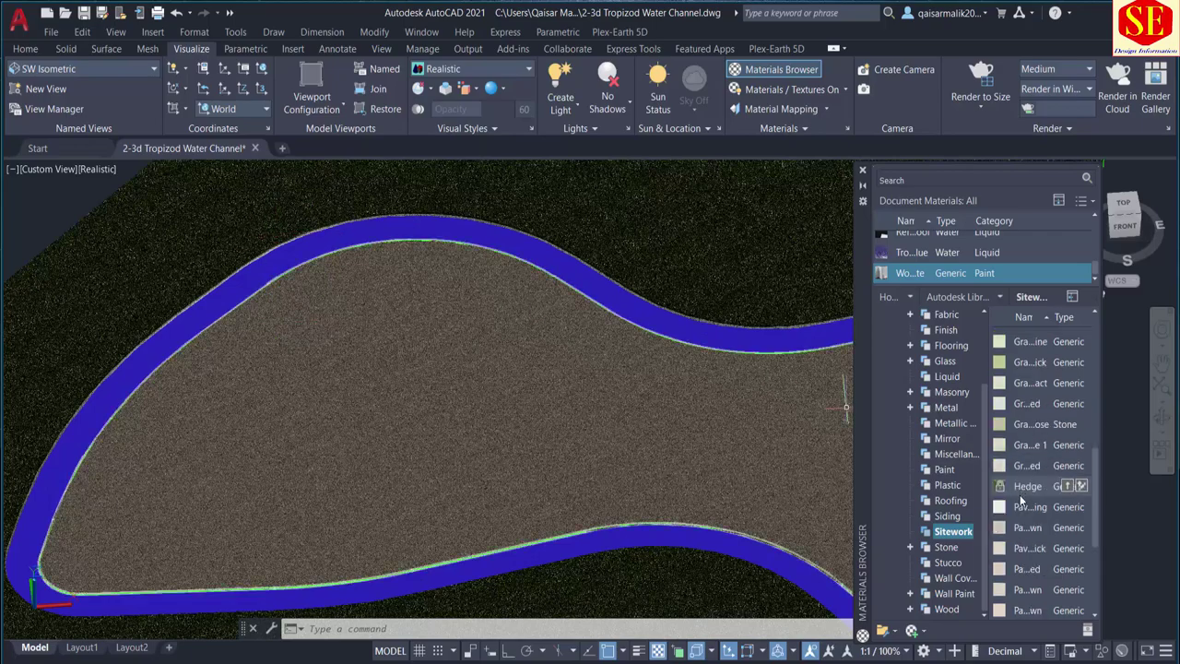
pyautogui.moveTo(765, 477); pyautogui.dragTo(755, 466)
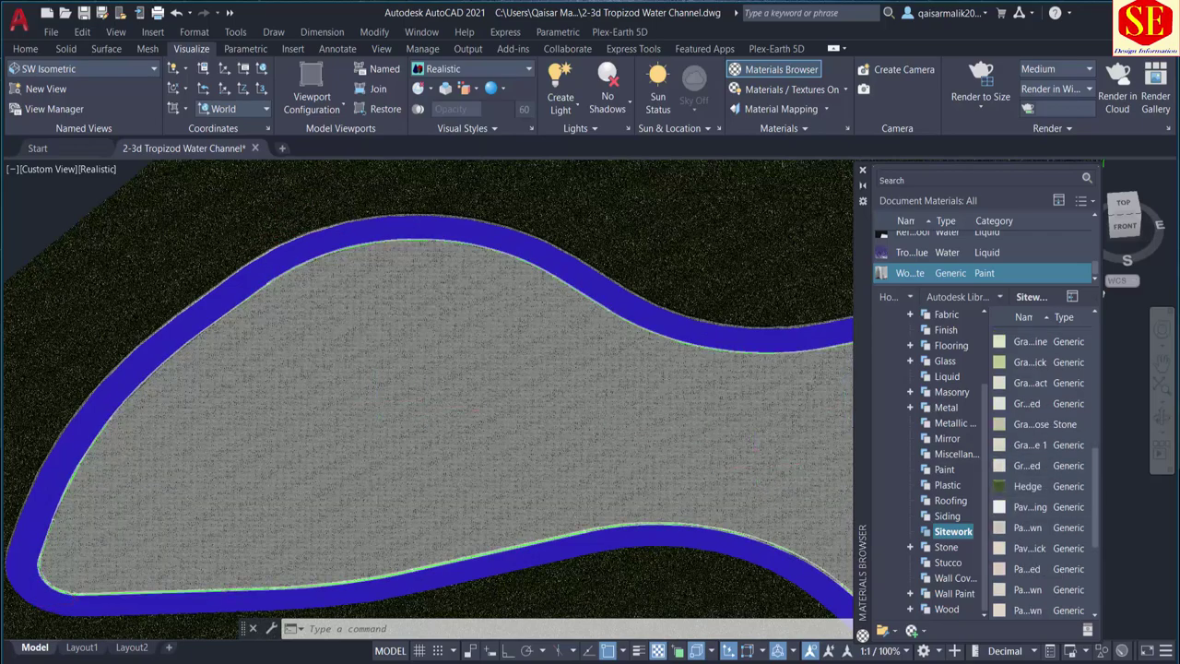
pyautogui.scroll(3, 406, 369)
pyautogui.scroll(-2, 406, 369)
pyautogui.scroll(-3, 434, 250)
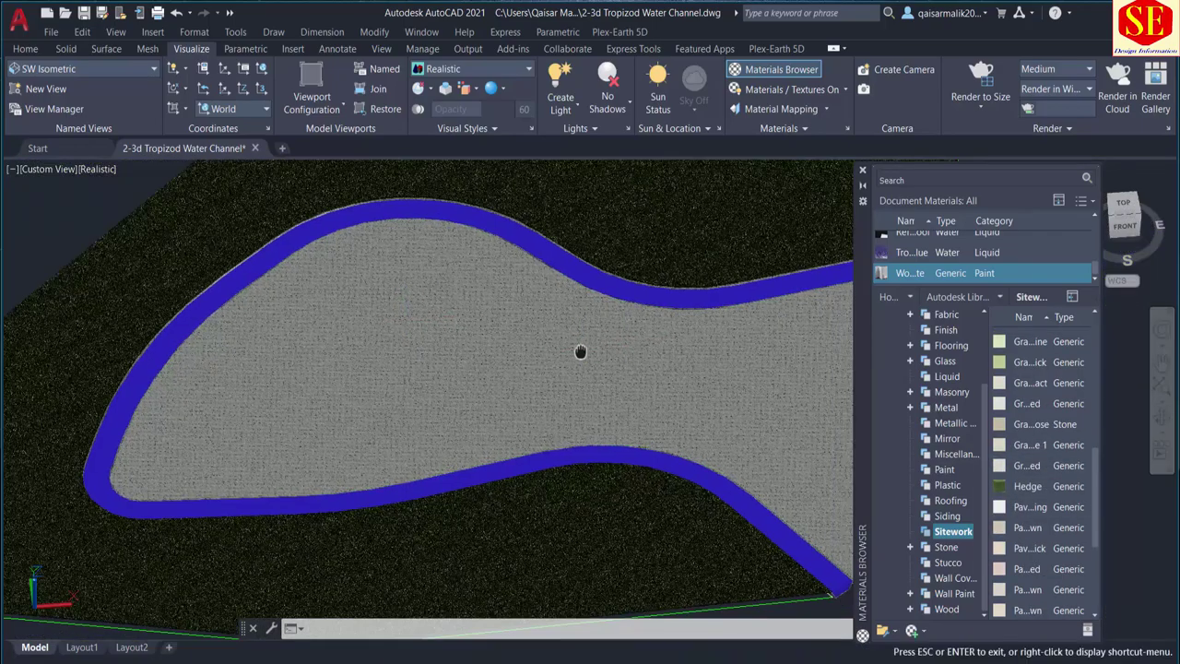
pyautogui.keyDown('shift'); pyautogui.moveTo(577, 350); pyautogui.dragTo(482, 335, button='middle'); pyautogui.keyUp('shift')
pyautogui.scroll(-2, 1001, 498)
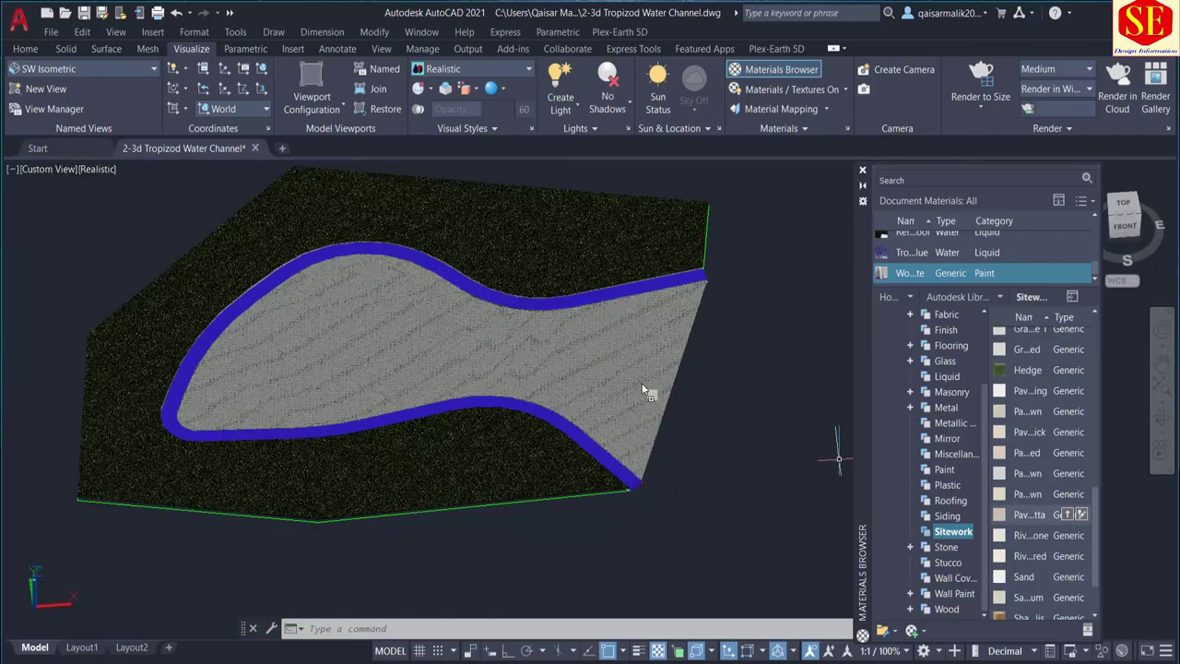
# Try brown paving and light brown brick materials, then settle back on gravel for the inner land
pyautogui.moveTo(1037, 514); pyautogui.dragTo(641, 383)
pyautogui.scroll(2, 400, 339)
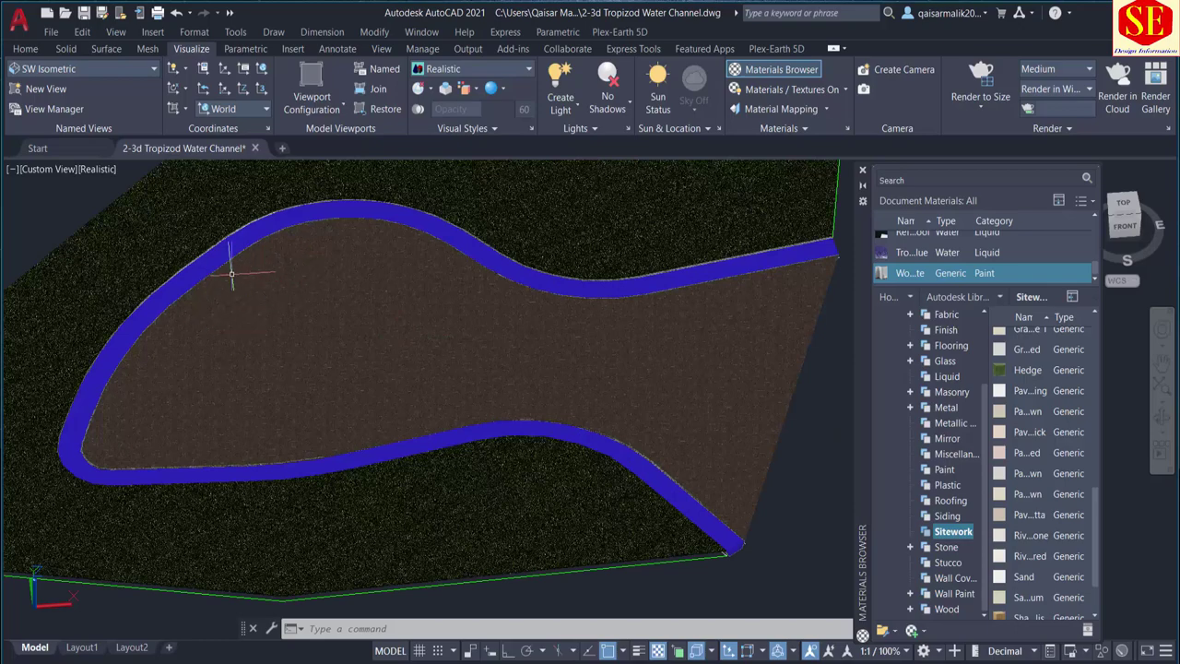
pyautogui.scroll(3, 231, 274)
pyautogui.moveTo(1029, 431)
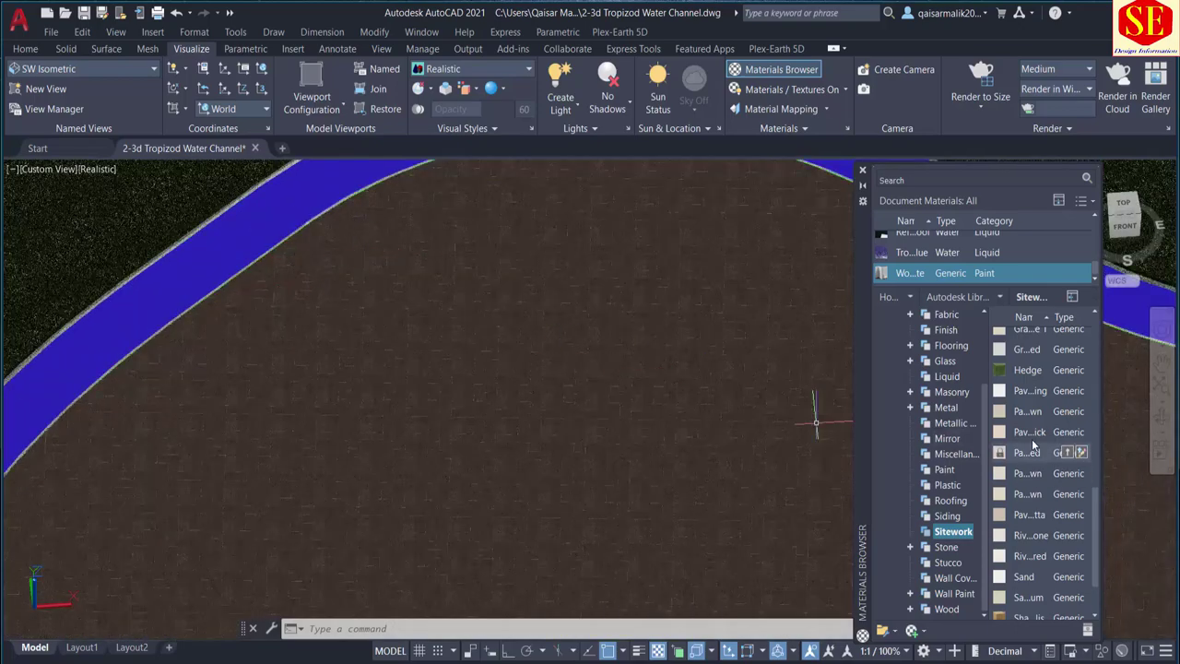
pyautogui.moveTo(648, 385); pyautogui.dragTo(637, 385)
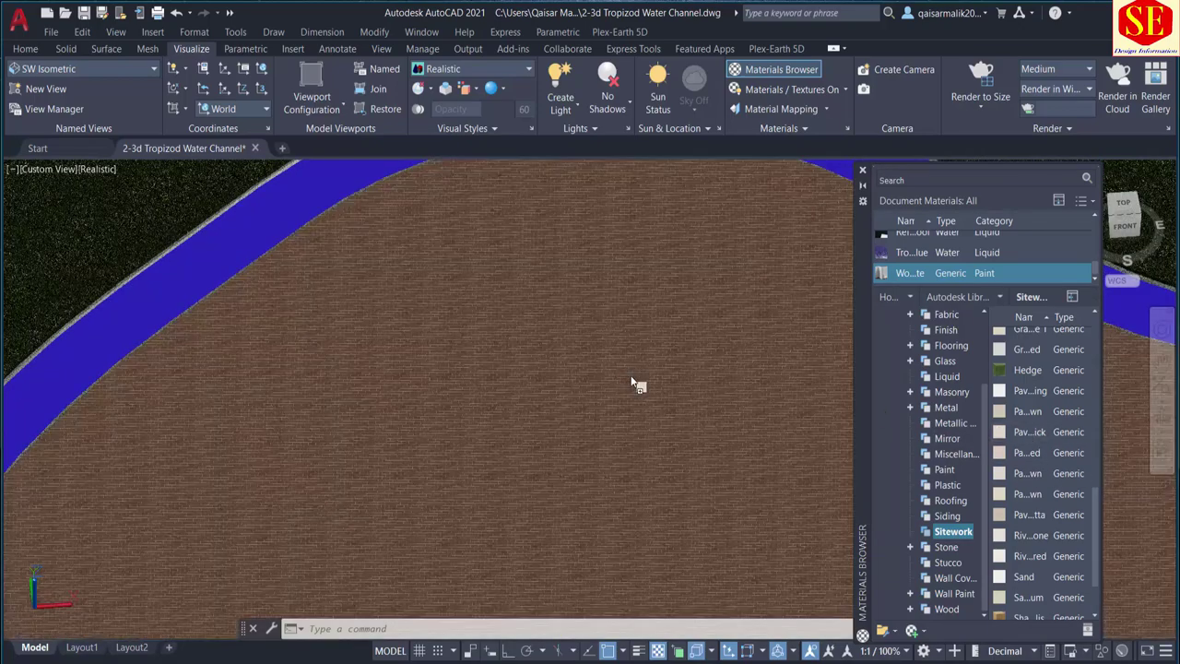
pyautogui.scroll(-4, 368, 350)
pyautogui.scroll(3, 1014, 406)
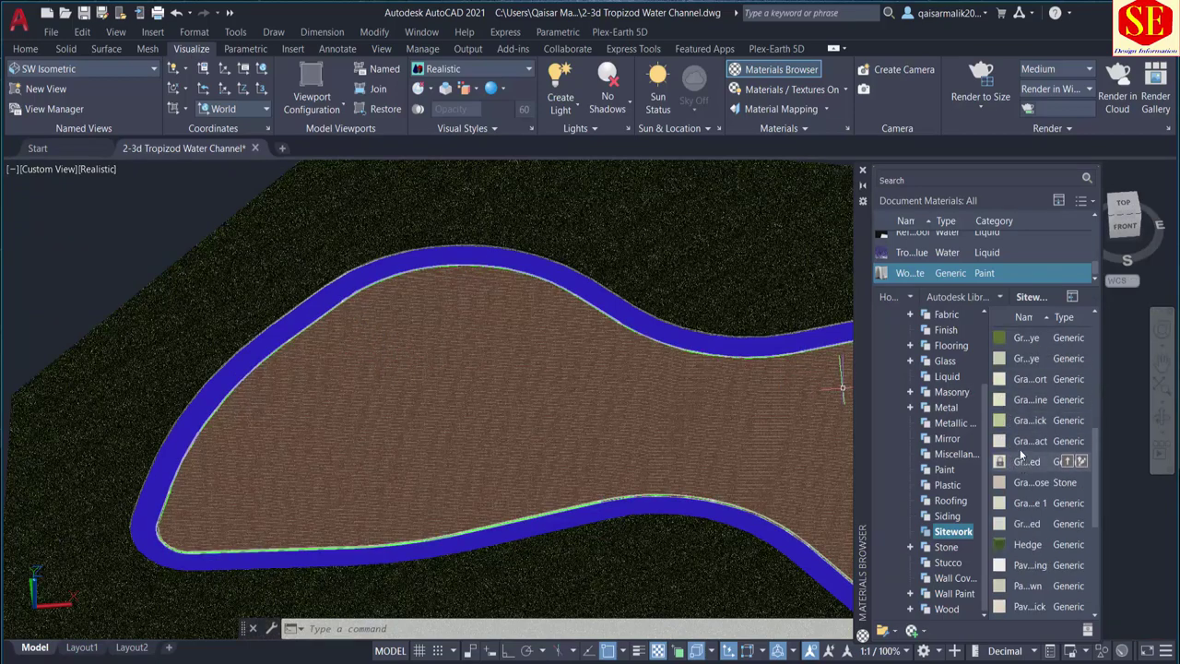
pyautogui.click(698, 404)
pyautogui.scroll(-5, 408, 314)
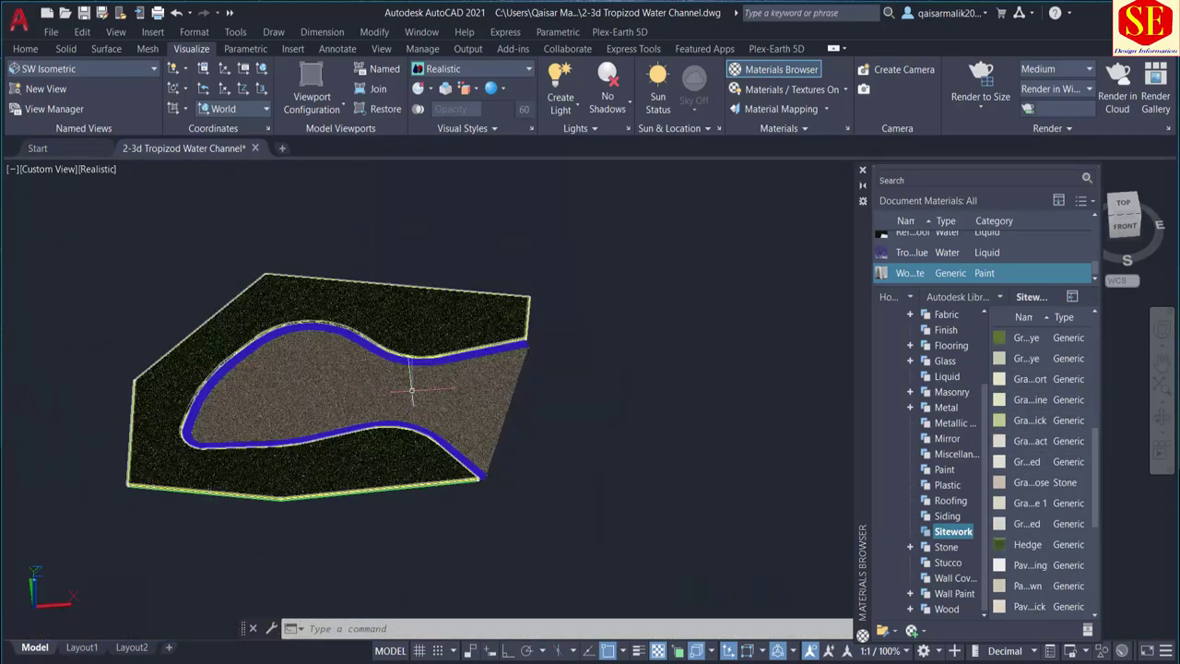
pyautogui.scroll(5, 235, 299)
pyautogui.scroll(-3, 172, 334)
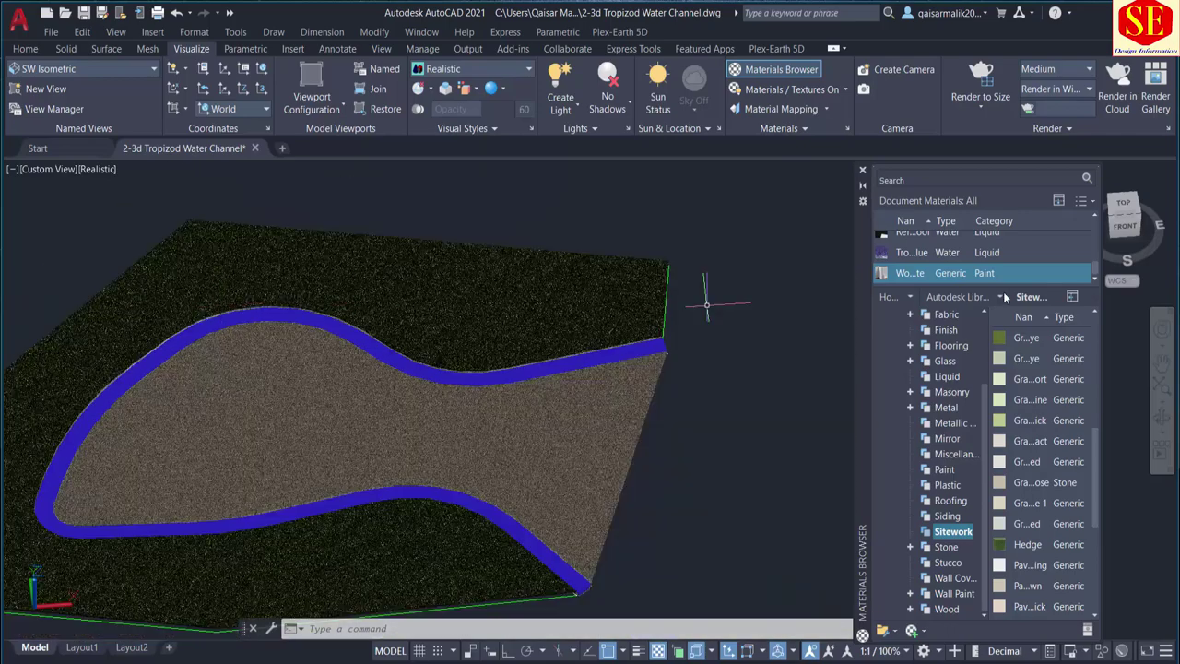
# Close the Materials Browser and orbit, zoom and pan to view the textured channel from another side
pyautogui.click(862, 174)
pyautogui.scroll(-3, 611, 231)
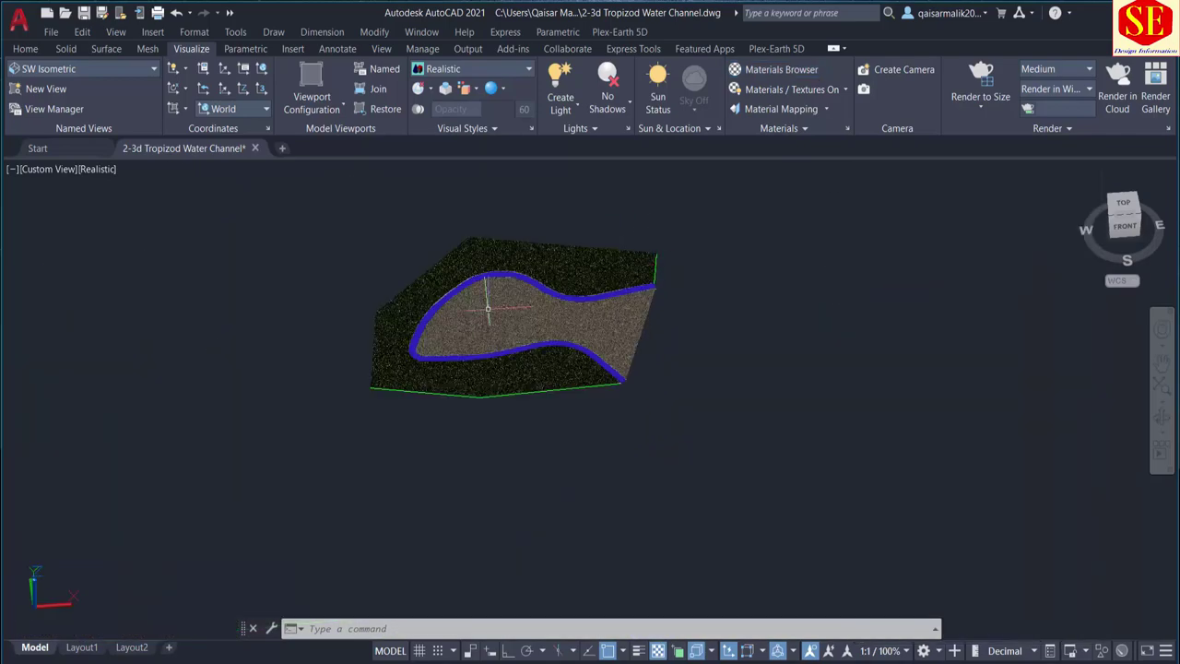
pyautogui.scroll(2, 496, 302)
pyautogui.moveTo(458, 372)
pyautogui.keyDown('shift'); pyautogui.mouseDown(button='middle')
pyautogui.moveTo(472, 337)
pyautogui.moveTo(439, 342)
pyautogui.mouseUp(button='middle'); pyautogui.keyUp('shift')
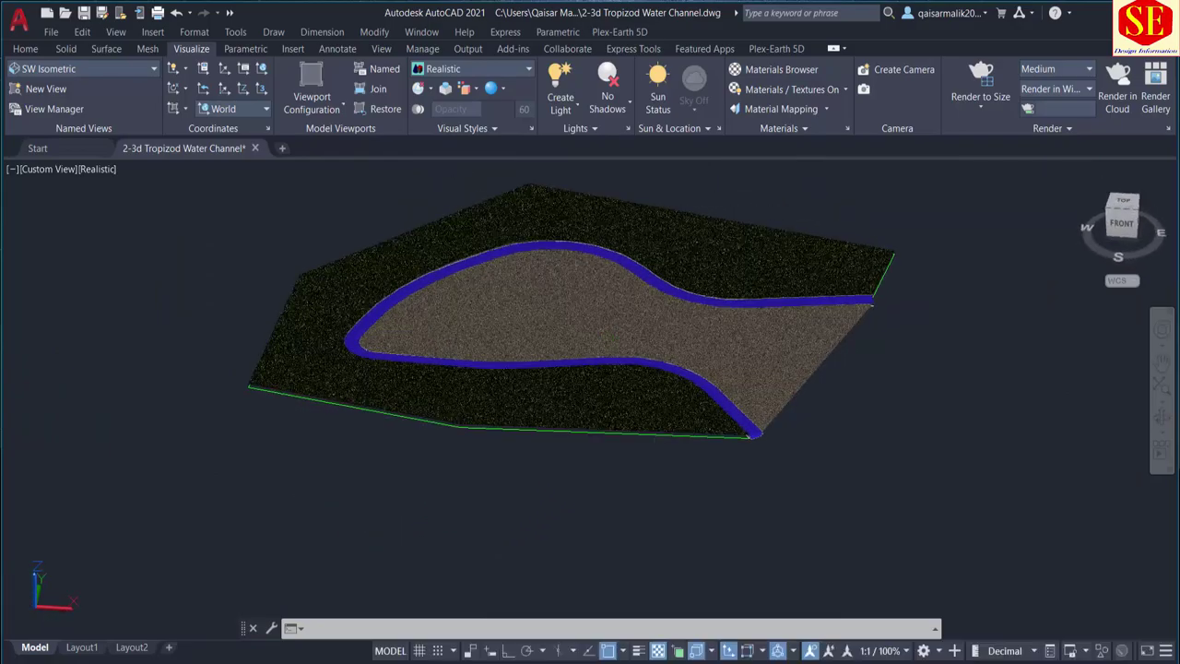
pyautogui.scroll(3, 682, 263)
pyautogui.scroll(3, 645, 258)
pyautogui.scroll(2, 645, 258)
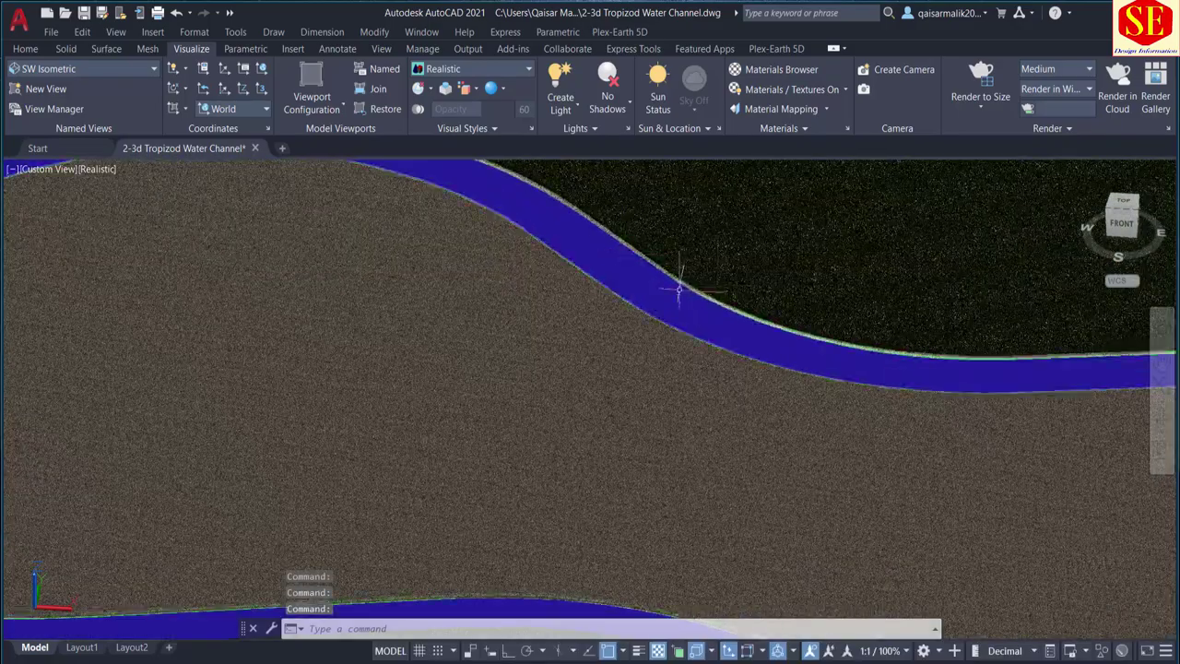
pyautogui.scroll(-3, 916, 350)
pyautogui.moveTo(916, 350); pyautogui.dragTo(432, 341, button='middle')
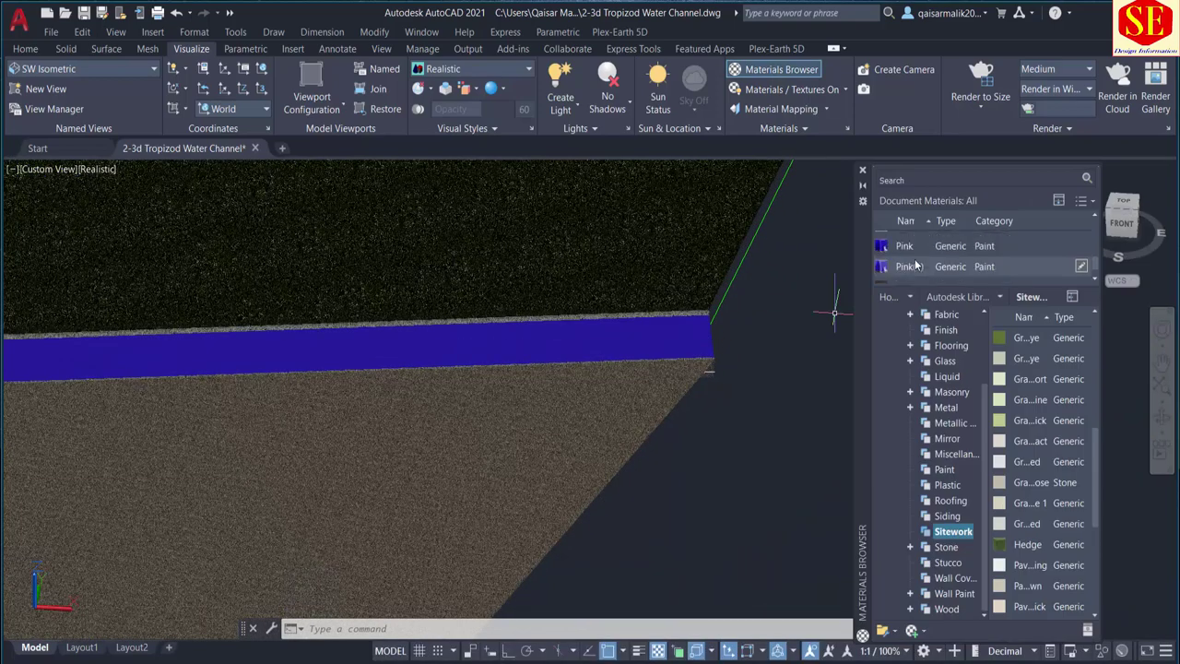
# Change the Pink(1) material colour to light blue RGB 17,153,238 after trying purple, green and yellow
pyautogui.doubleClick(908, 267)
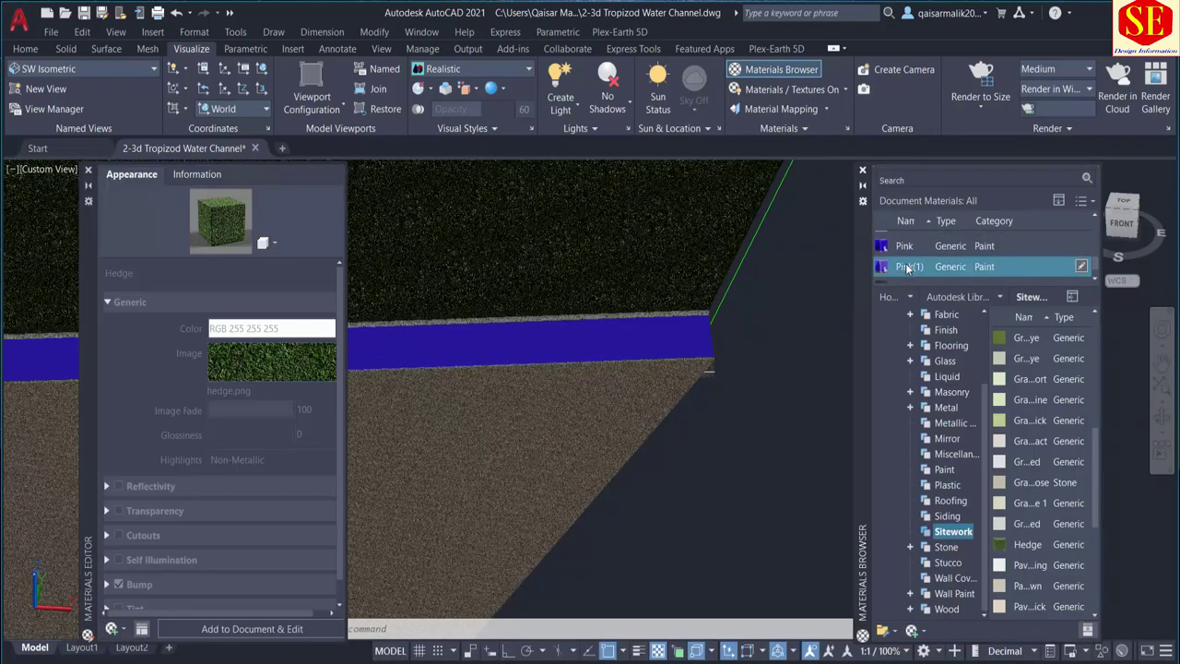
pyautogui.click(286, 332)
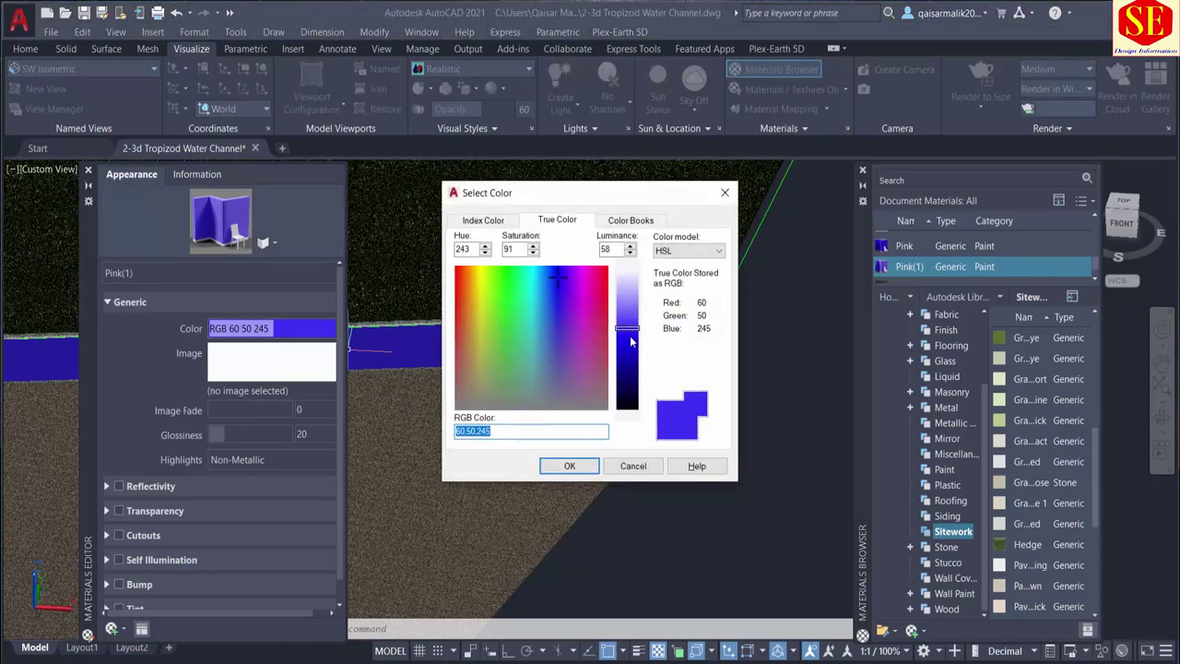
pyautogui.click(567, 279)
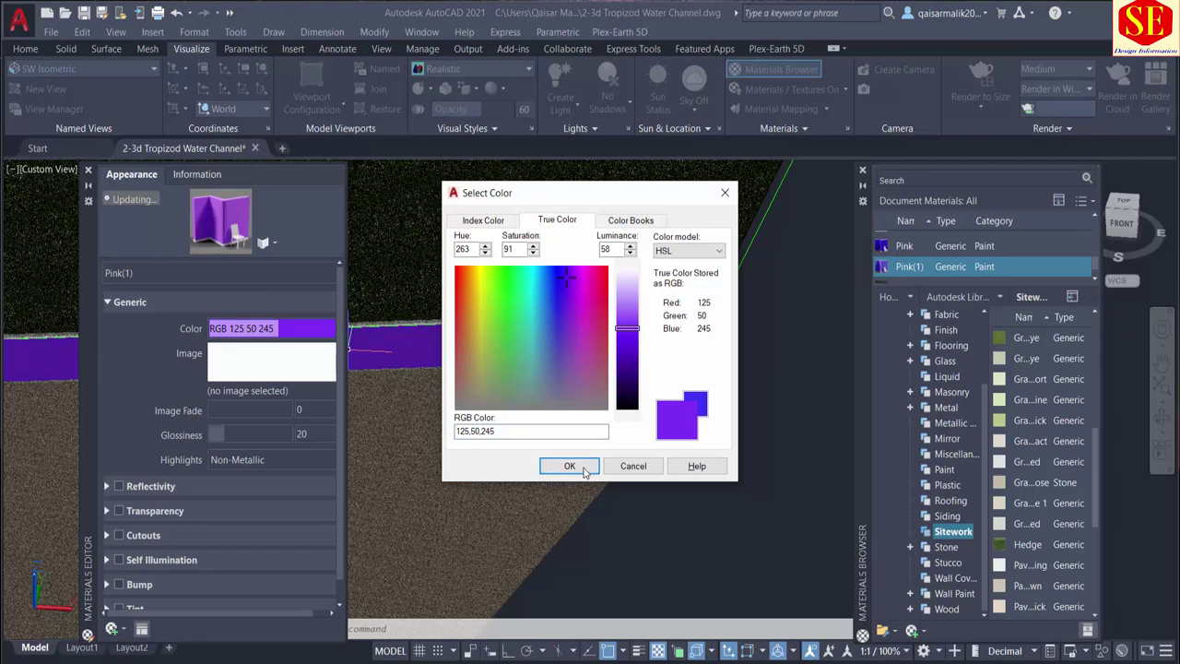
pyautogui.click(501, 292)
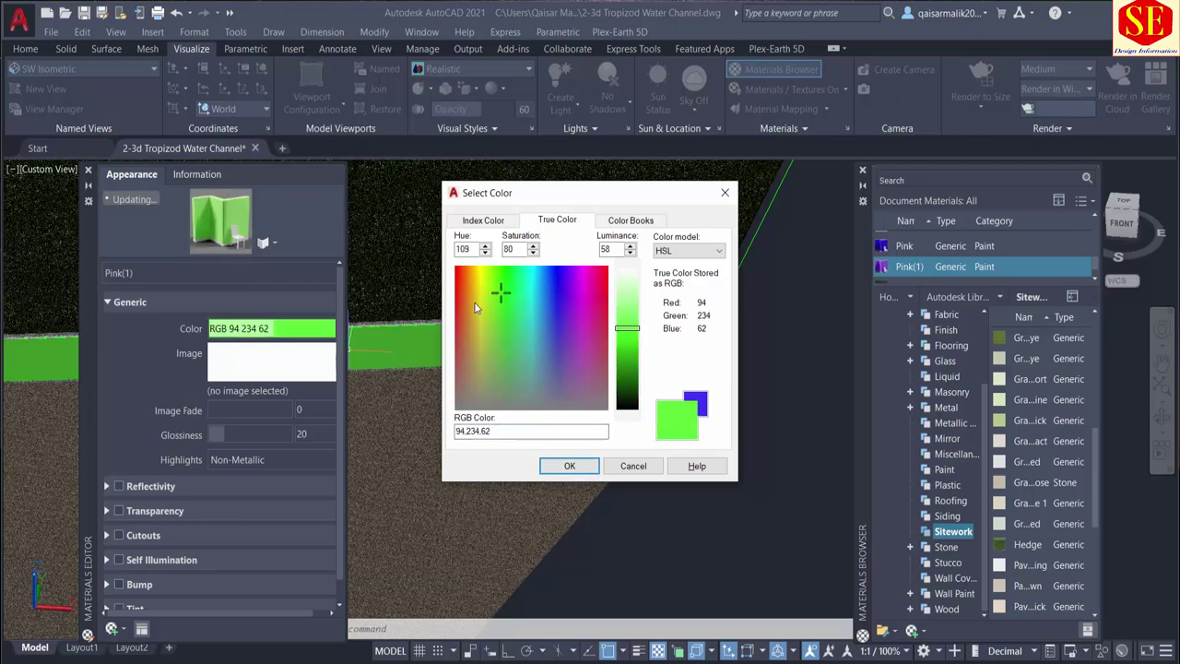
pyautogui.click(481, 303)
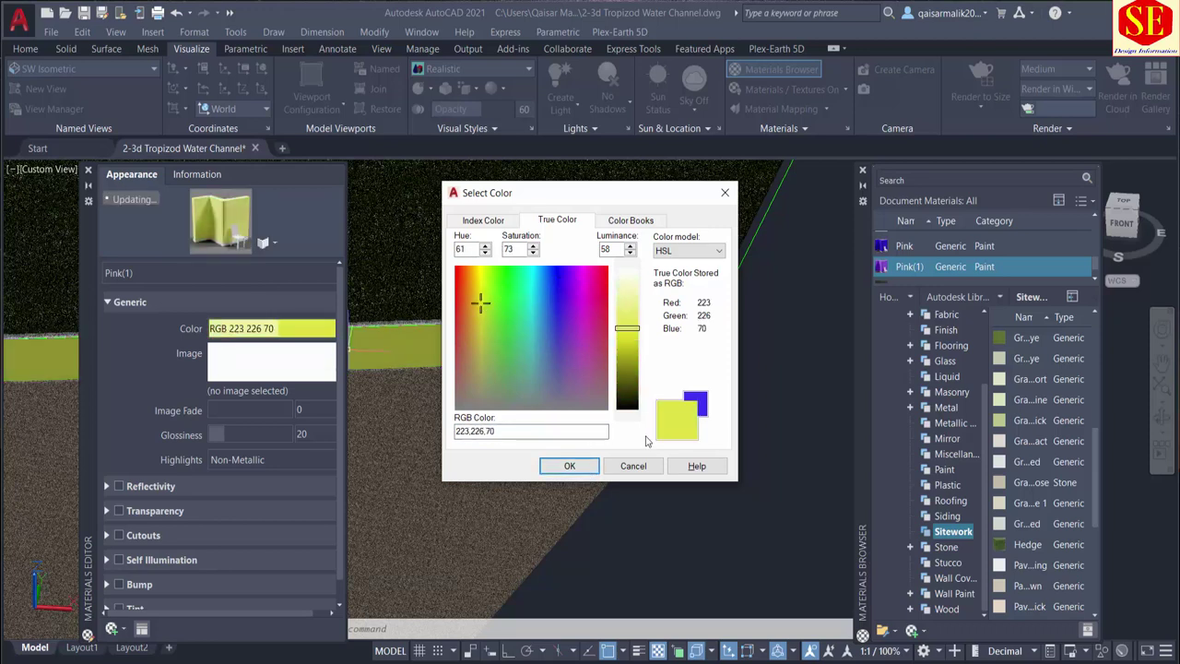
pyautogui.moveTo(593, 211); pyautogui.dragTo(875, 257)
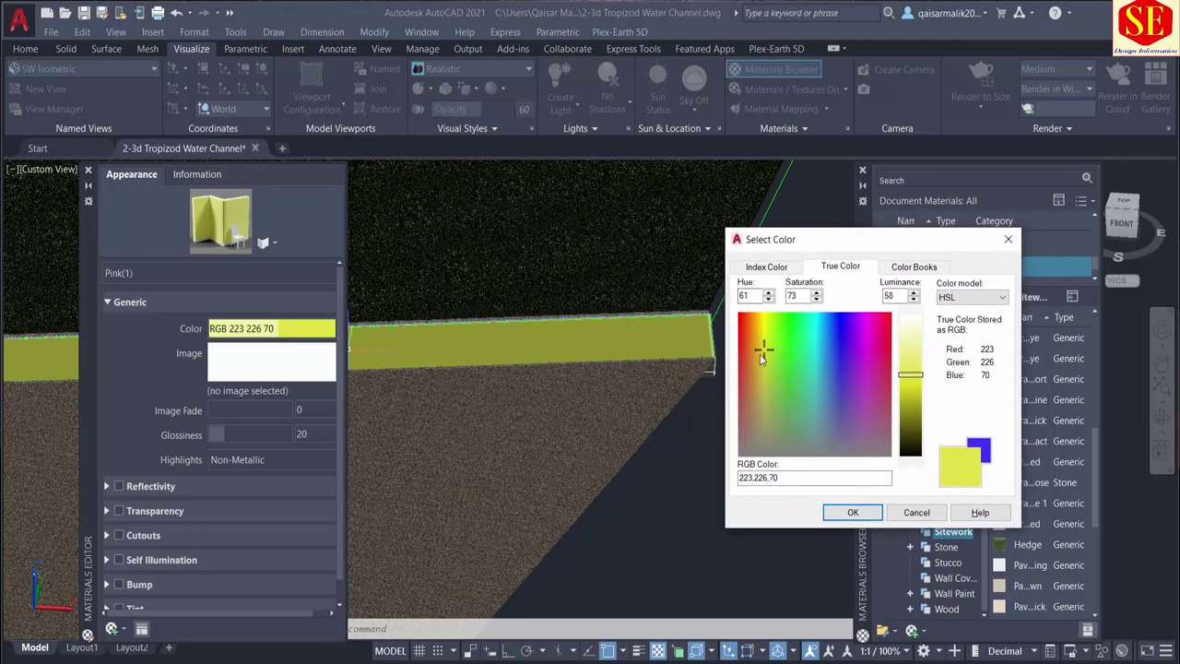
pyautogui.moveTo(761, 356); pyautogui.dragTo(790, 342)
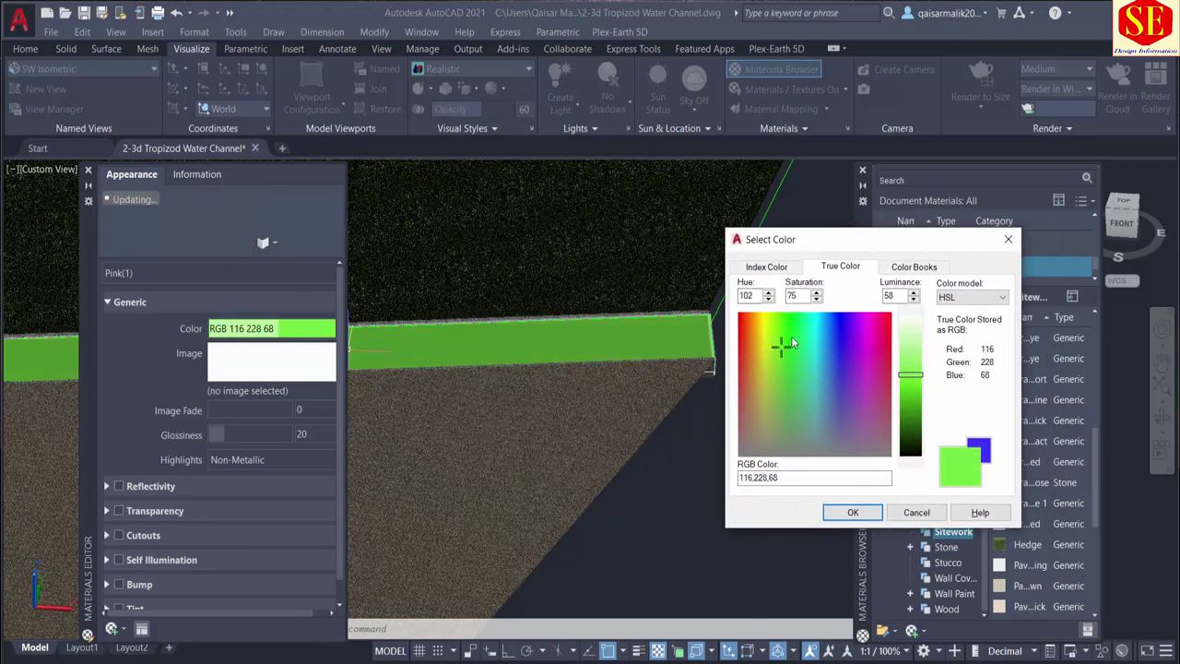
pyautogui.moveTo(809, 332); pyautogui.dragTo(824, 330)
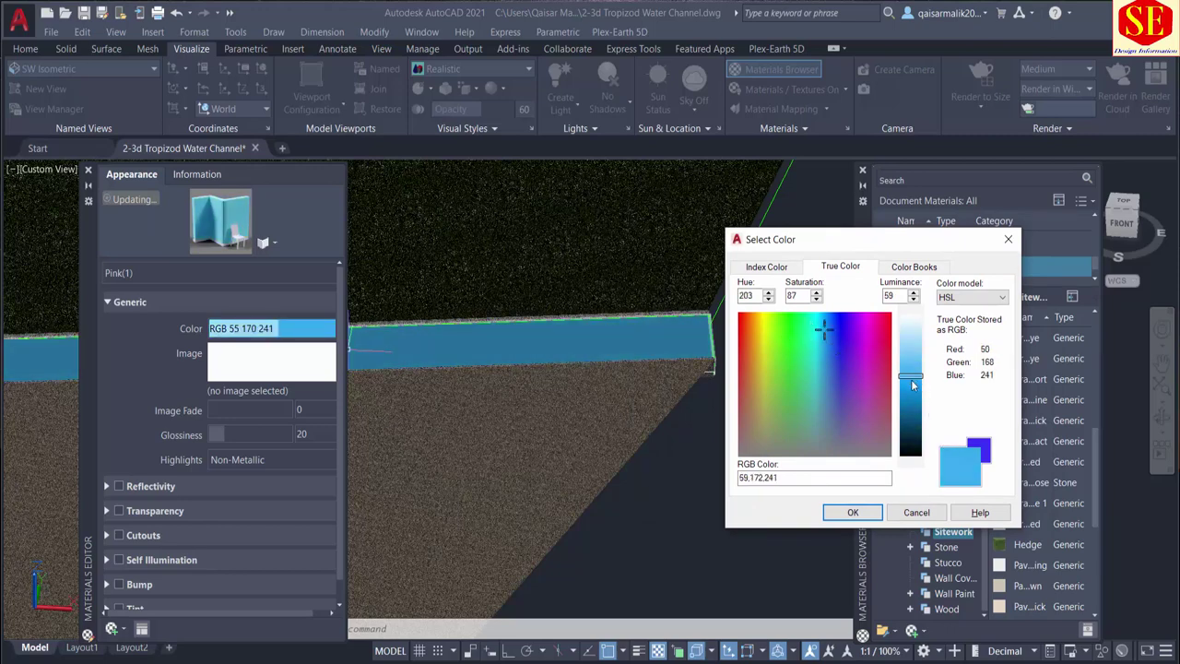
pyautogui.moveTo(912, 385); pyautogui.dragTo(913, 388)
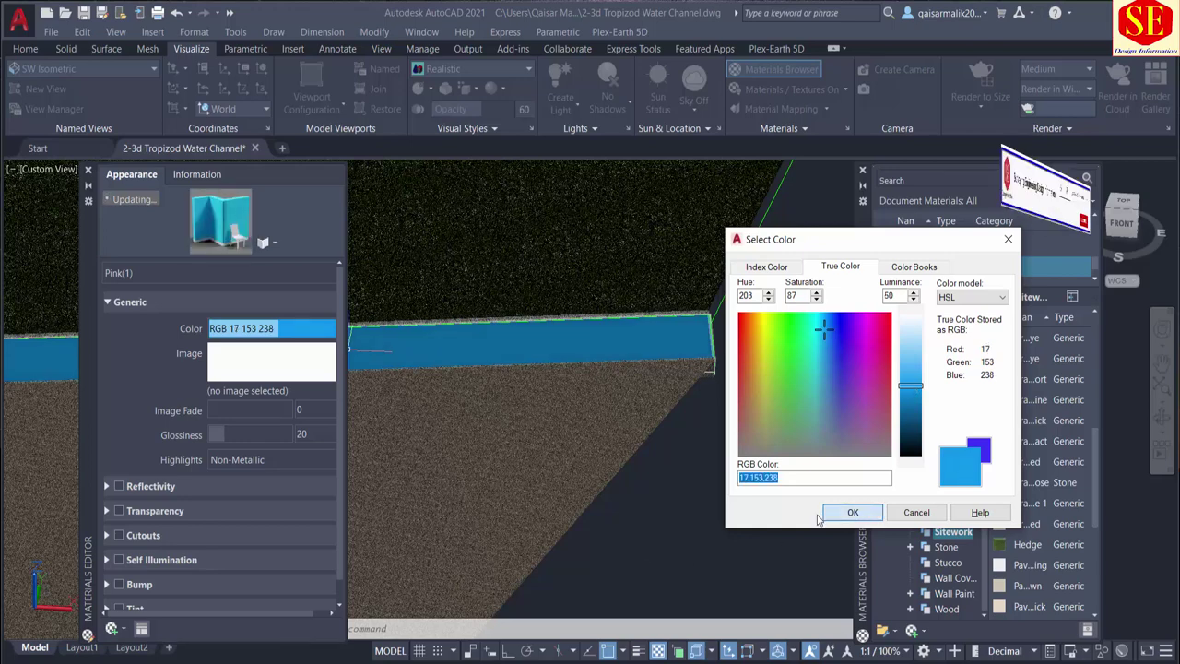
pyautogui.click(849, 513)
# Close the Materials Editor and Materials Browser and zoom out to see the whole channel
pyautogui.click(87, 169)
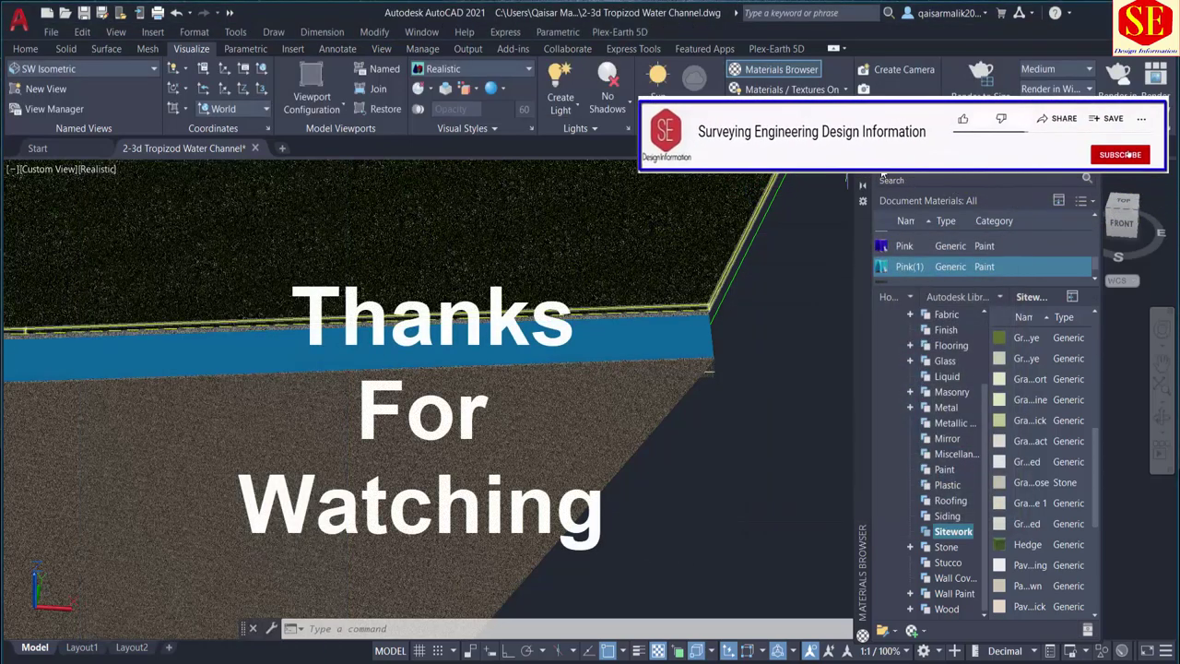
pyautogui.click(863, 182)
pyautogui.scroll(-3, 580, 400)
pyautogui.scroll(-3, 519, 409)
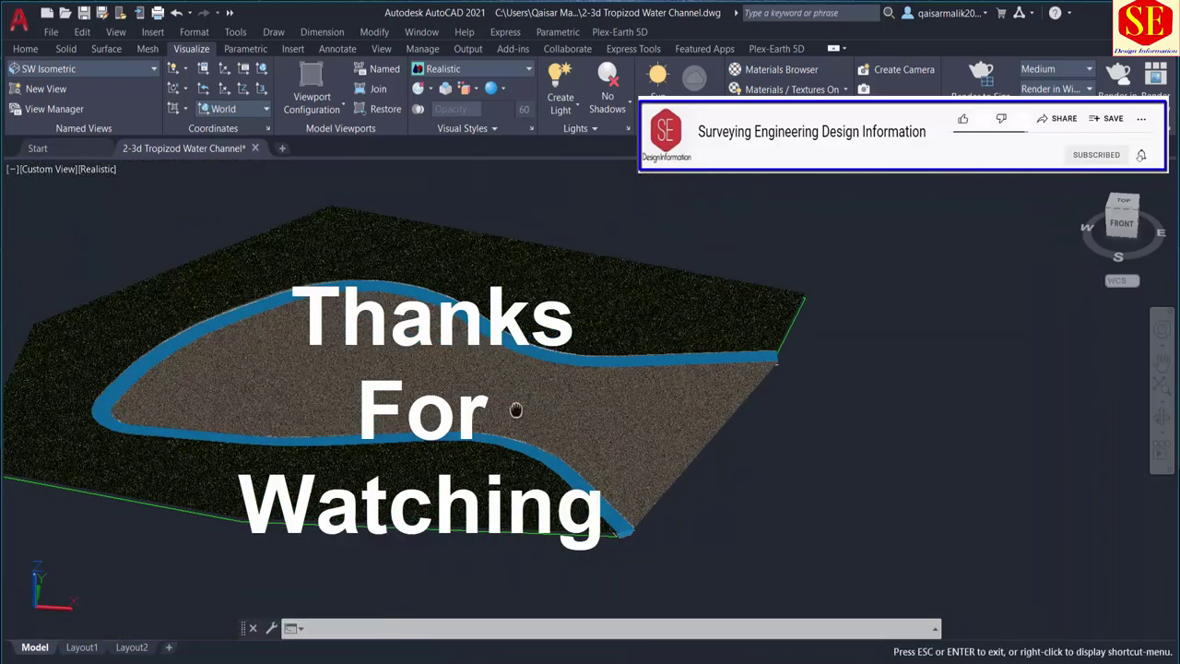
pyautogui.scroll(-2, 655, 432)
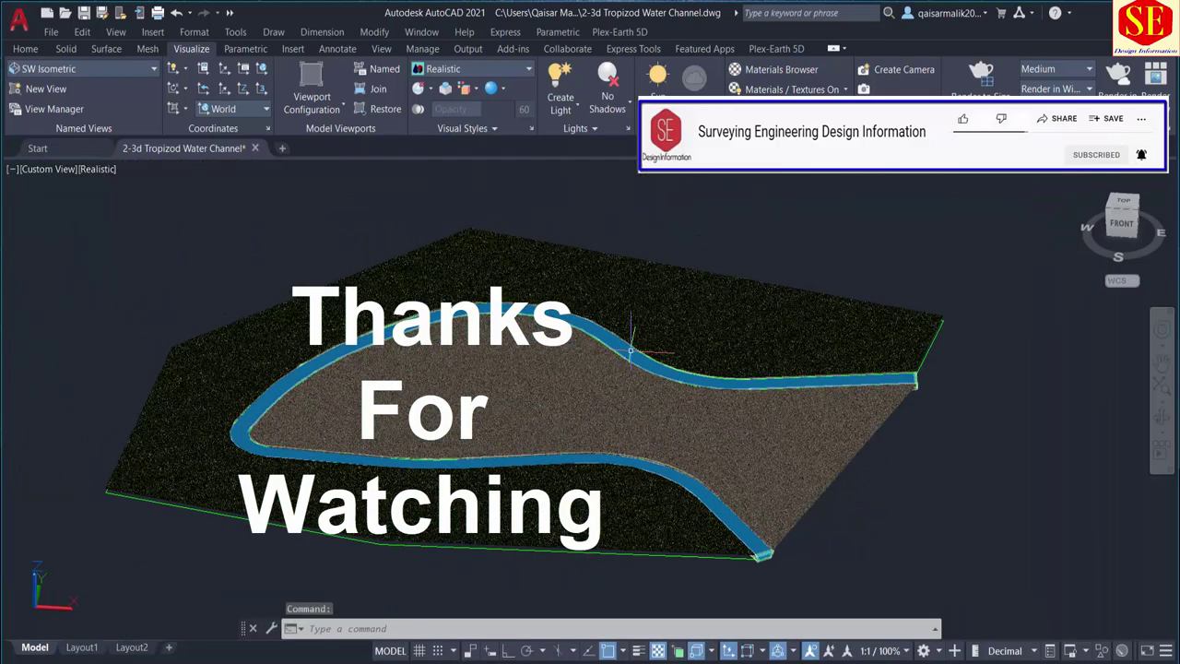